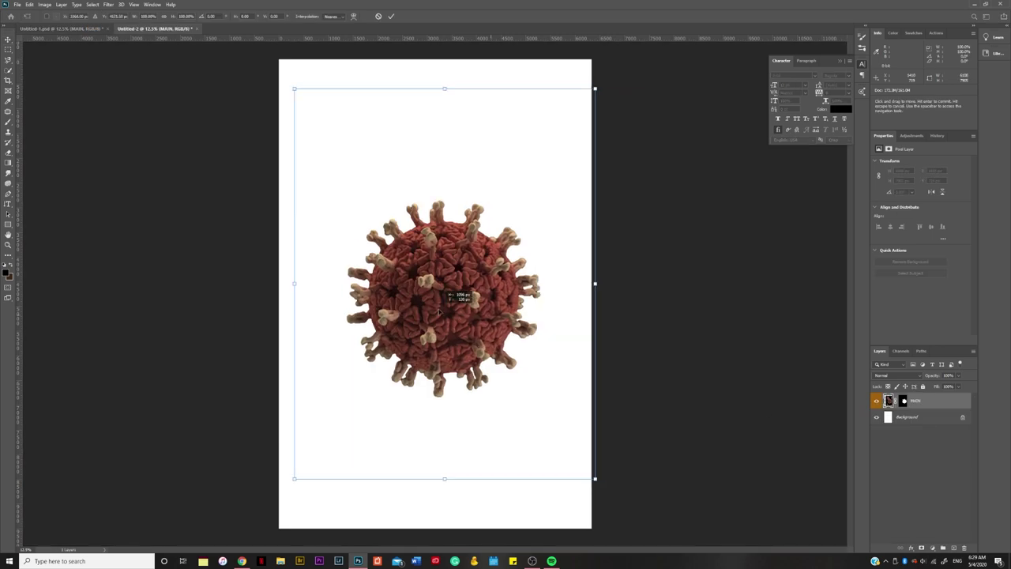
# Bring the virus into Untitled-2 and place the poker-table image beneath it.
pyautogui.moveTo(155, 22); pyautogui.dragTo(581, 378)
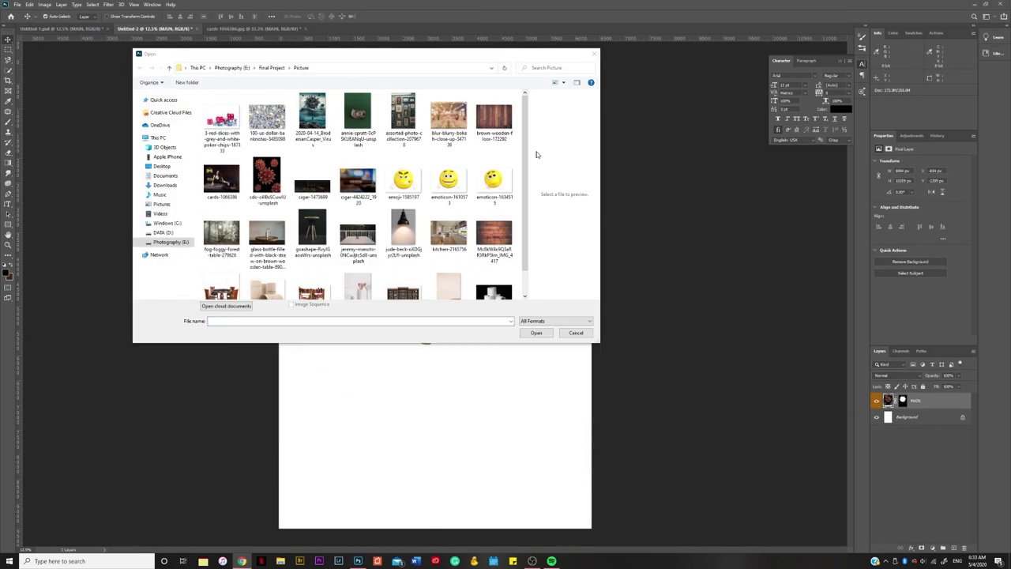
pyautogui.scroll(-1, 364, 214)
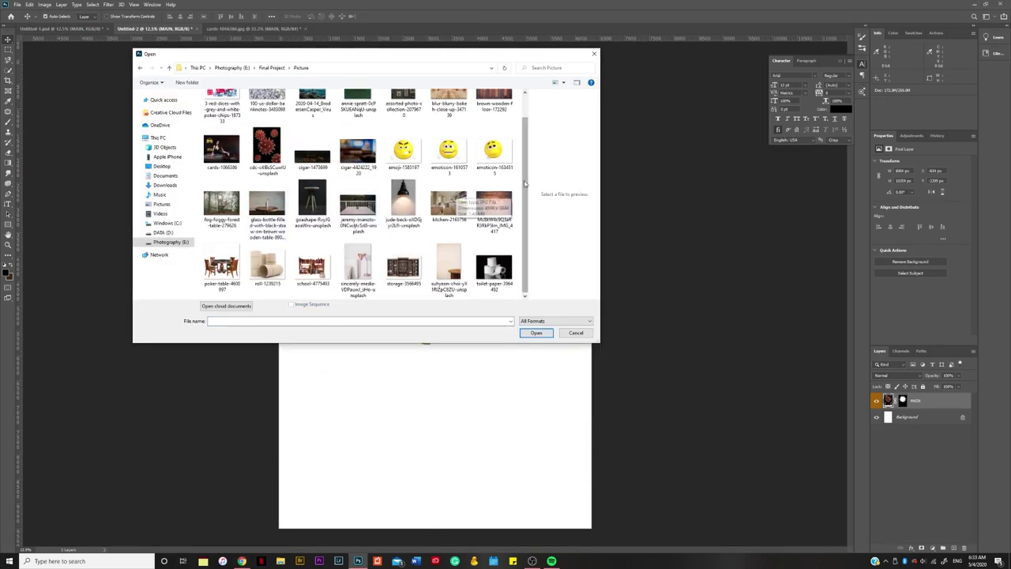
pyautogui.doubleClick(361, 214)
pyautogui.moveTo(481, 392); pyautogui.dragTo(481, 389)
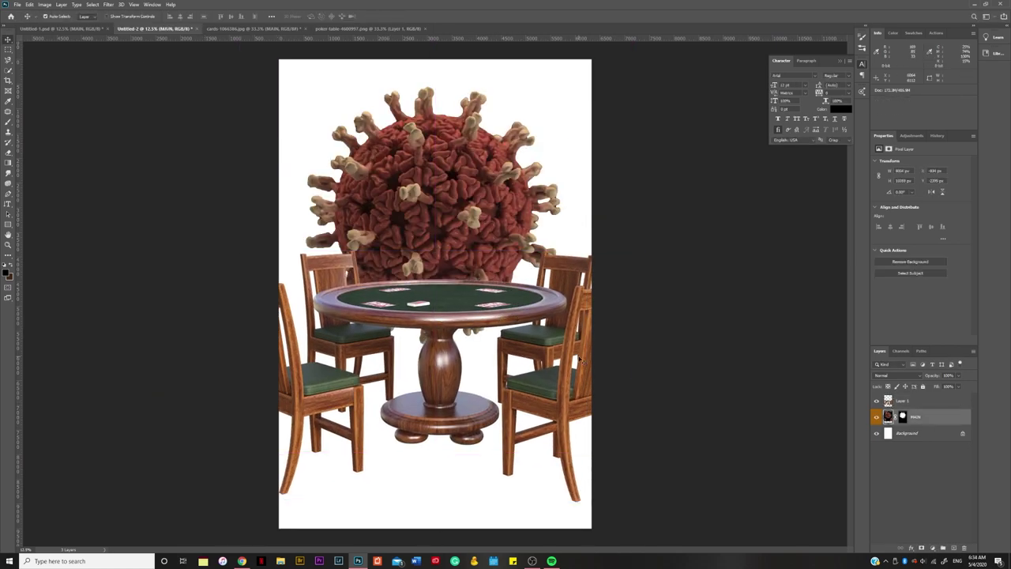
# Shrink the virus above the table, centre the lamp at top, and stretch the floor's top edge.
pyautogui.hotkey('ctrl', 't')
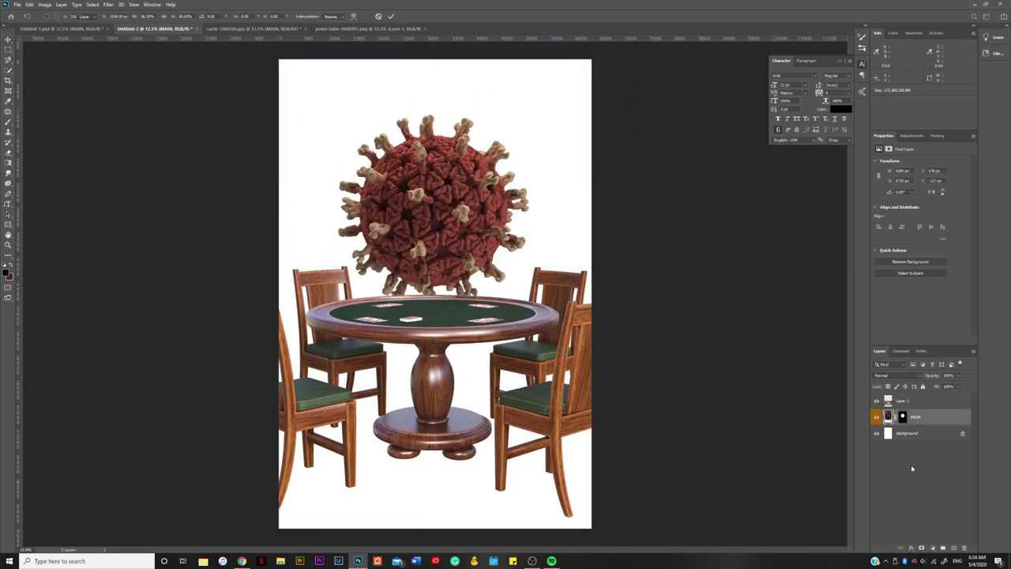
pyautogui.moveTo(505, 281); pyautogui.dragTo(450, 462)
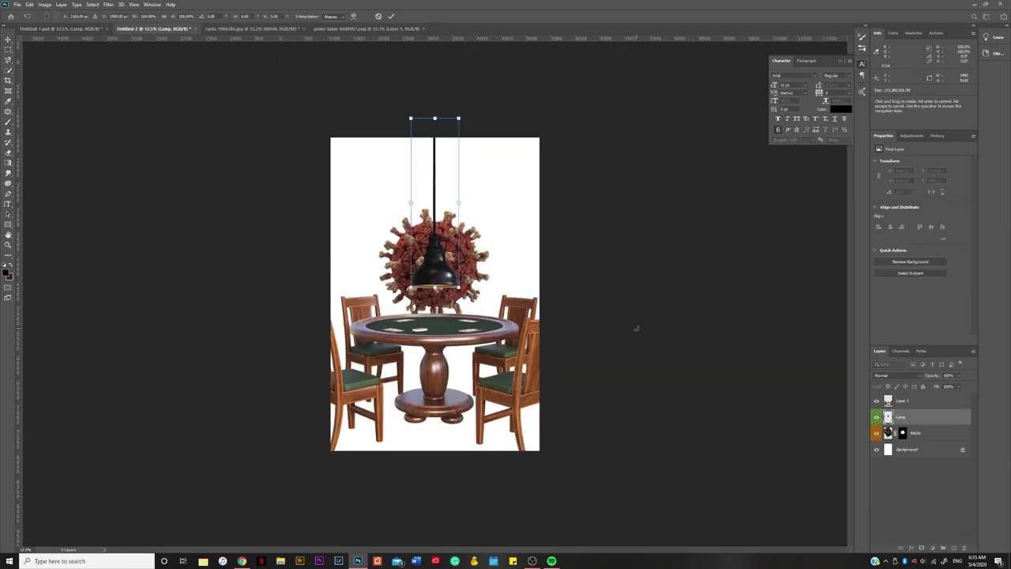
pyautogui.moveTo(437, 118)
pyautogui.mouseDown()
pyautogui.moveTo(437, 141)
pyautogui.moveTo(435, 131)
pyautogui.mouseUp()
pyautogui.hotkey('ctrl', 'shift', 'Tab')
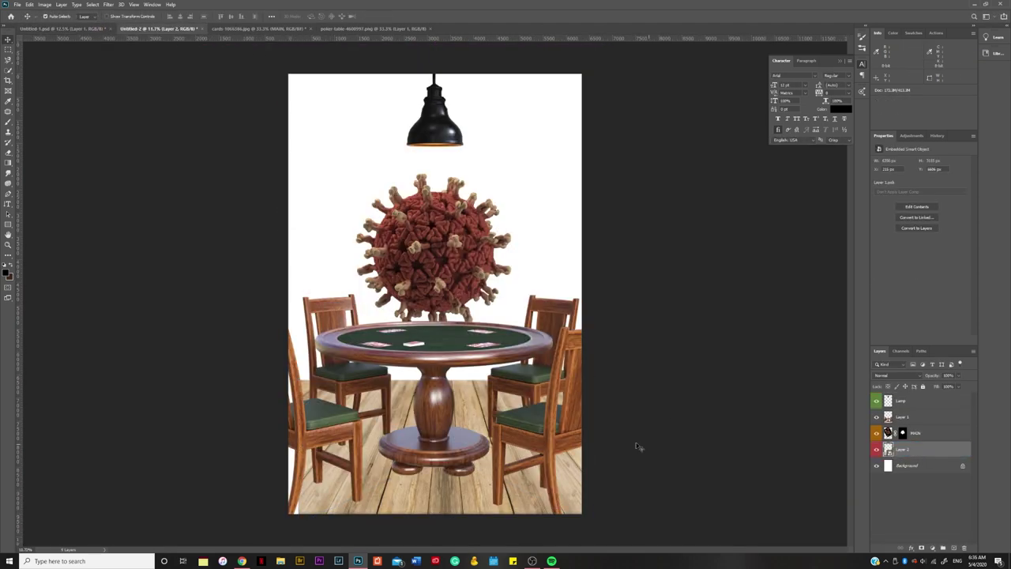
pyautogui.hotkey('ctrl', 't')
pyautogui.moveTo(432, 431); pyautogui.dragTo(432, 404)
# Skew the floor into perspective under the table and add an empty shadow layer.
pyautogui.moveTo(282, 405); pyautogui.dragTo(244, 402)
pyautogui.press('Return')
pyautogui.hotkey('ctrl', 't')
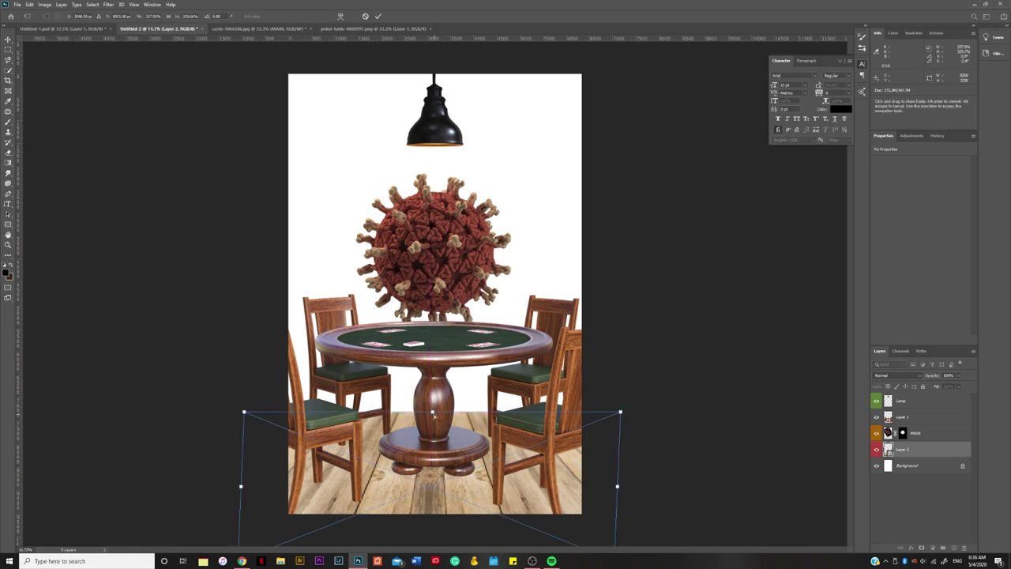
pyautogui.press('Return')
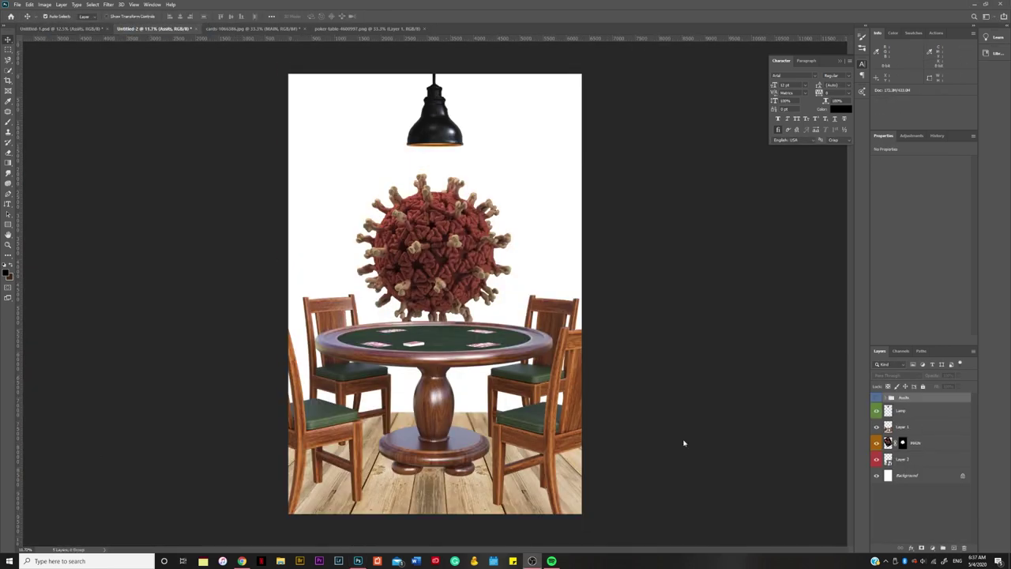
pyautogui.click(908, 459)
pyautogui.click(943, 547)
pyautogui.write('Table')
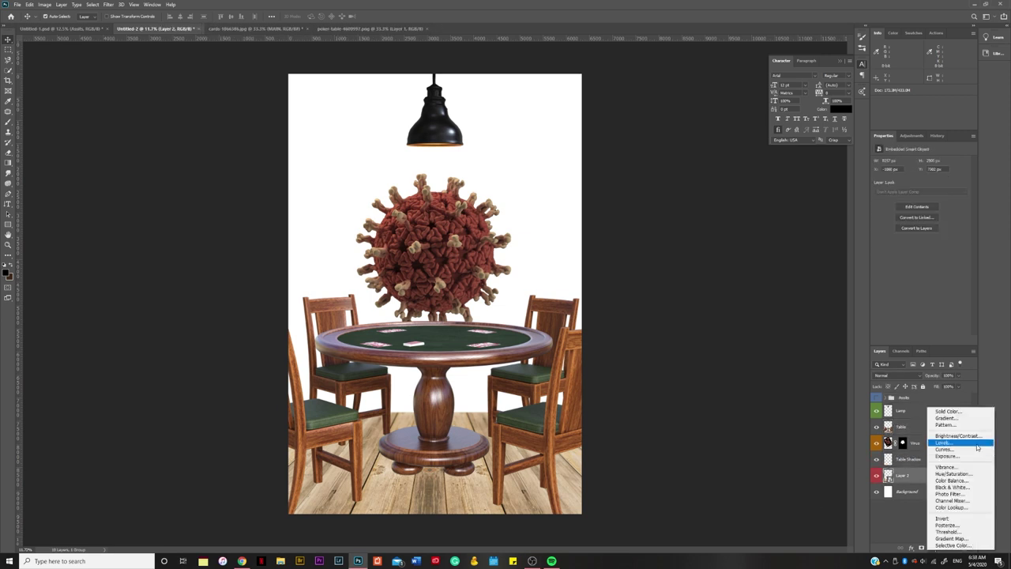
# Add clipped Levels adjustments to the floor and Table, lowering output whites to darken both.
pyautogui.click(977, 447)
pyautogui.moveTo(966, 239); pyautogui.dragTo(931, 244)
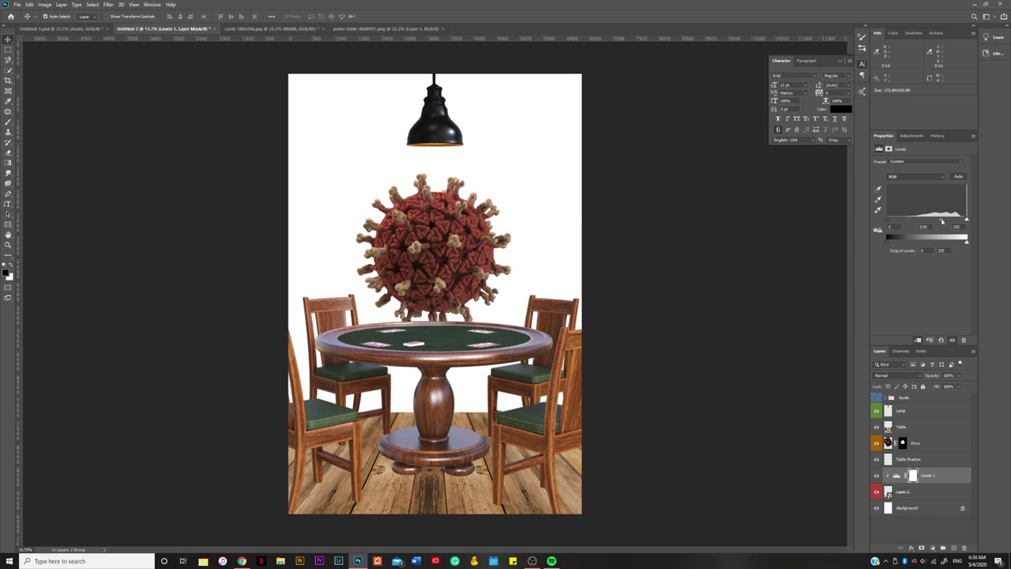
pyautogui.click(901, 426)
pyautogui.click(933, 548)
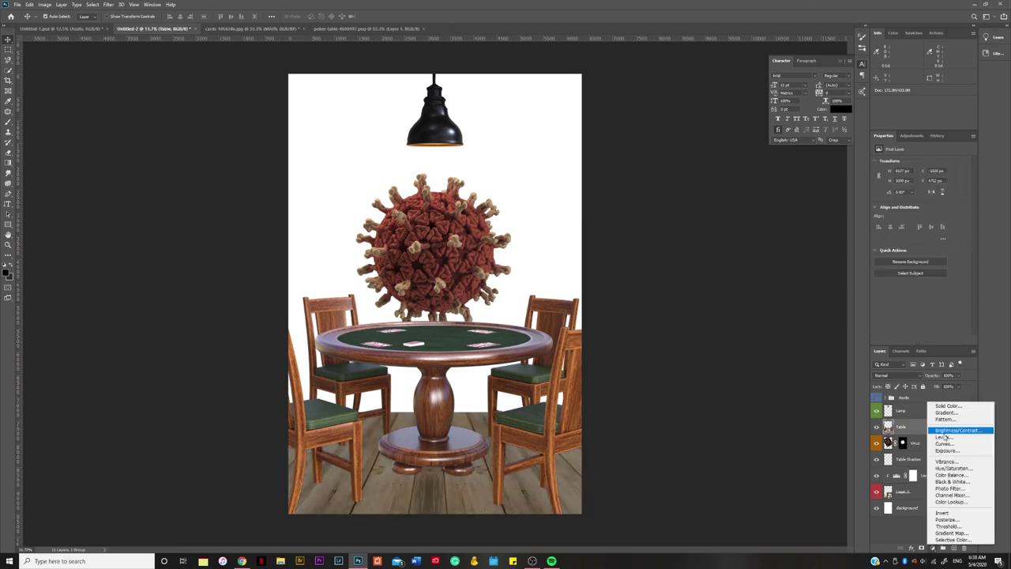
pyautogui.click(978, 448)
pyautogui.moveTo(965, 239); pyautogui.dragTo(936, 244)
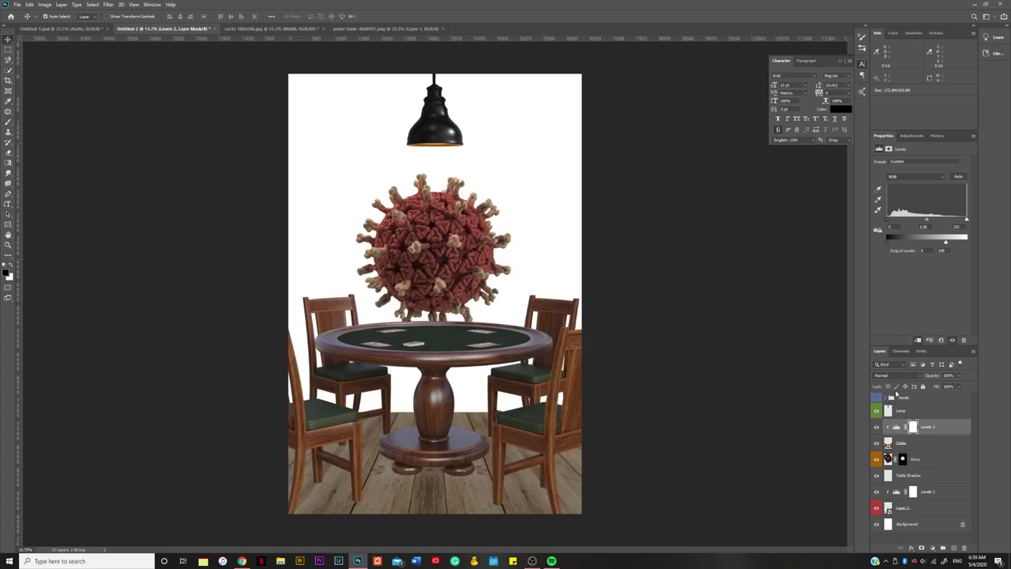
# Select the Table Shadow layer with the brush ready, undoing the last stroke.
pyautogui.click(908, 475)
pyautogui.press('b')
pyautogui.hotkey('ctrl', 'z')
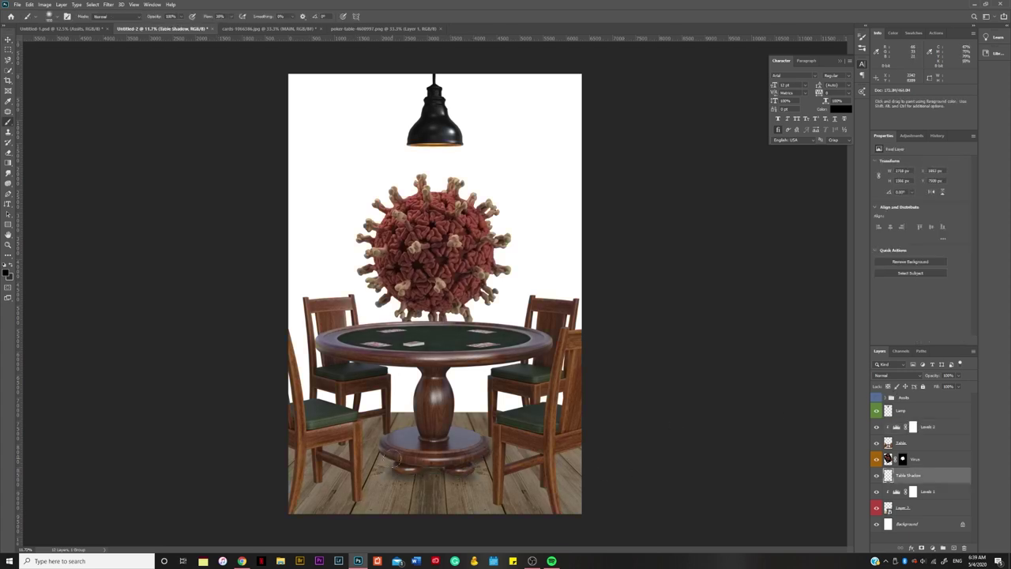
# Paint a black shadow under the table, mask it softer, and set opacity to 86%.
pyautogui.moveTo(531, 500); pyautogui.dragTo(570, 496)
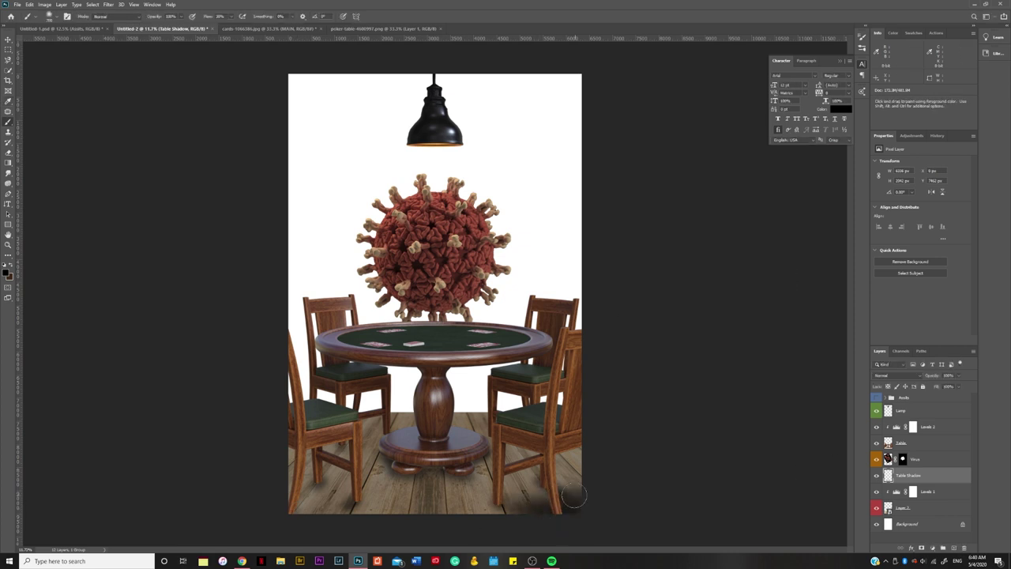
pyautogui.click(933, 547)
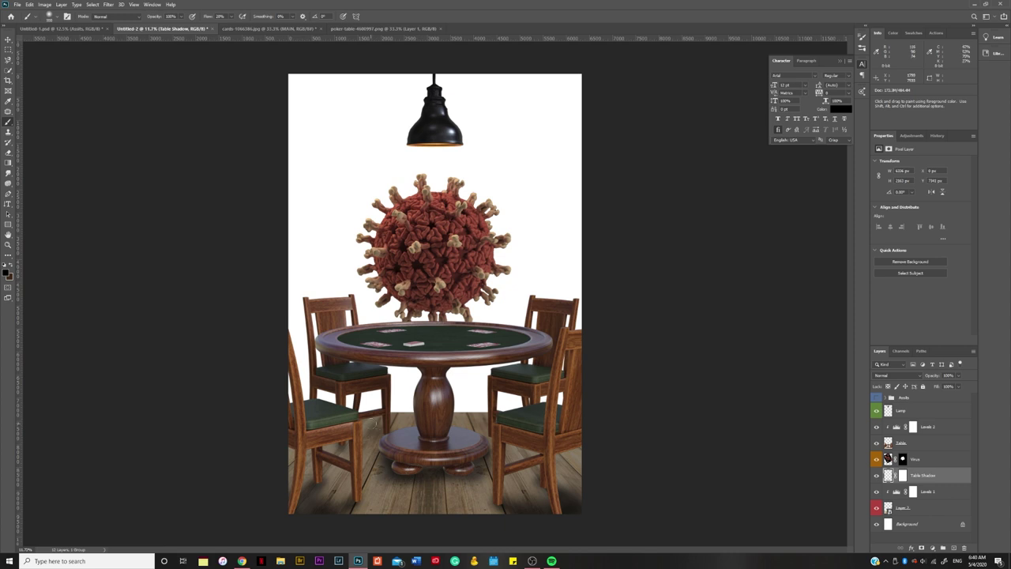
pyautogui.moveTo(393, 445); pyautogui.dragTo(446, 479)
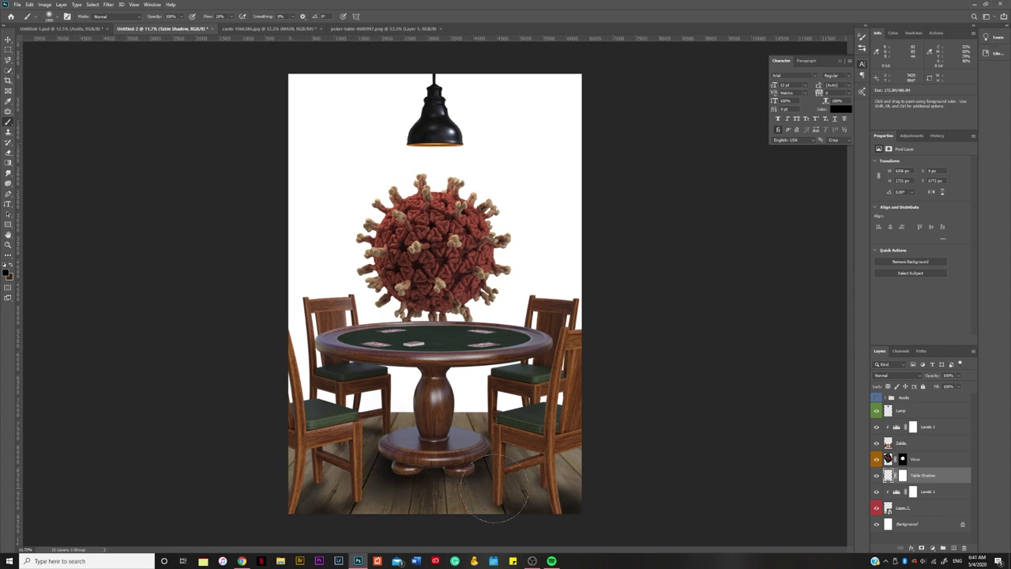
pyautogui.press('8')
pyautogui.press('6')
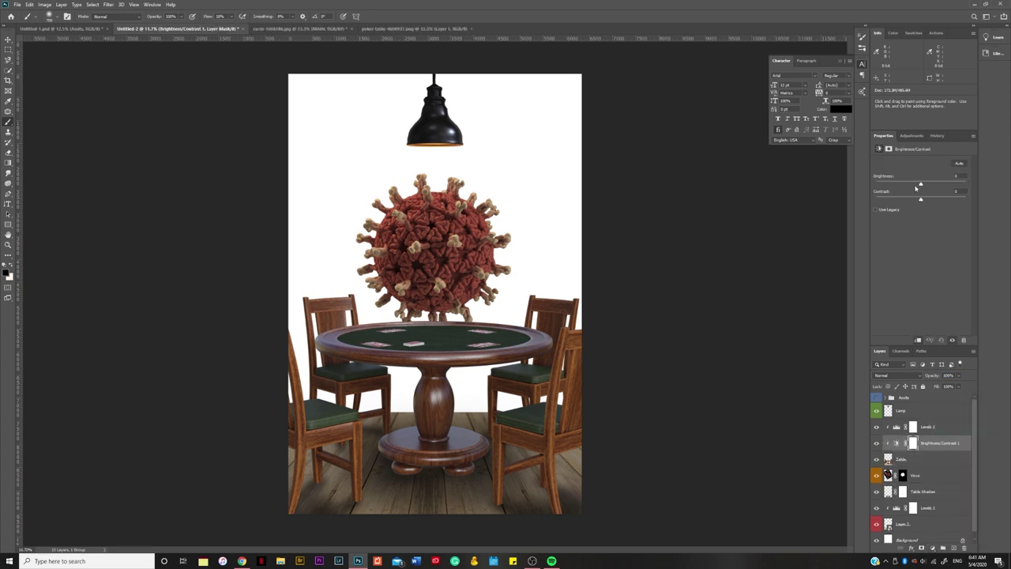
# Darken the table base, pedestal top, and right chair's posts and crossbar on the mask.
pyautogui.keyDown('alt'); pyautogui.scroll(3, 503, 453); pyautogui.keyUp('alt')
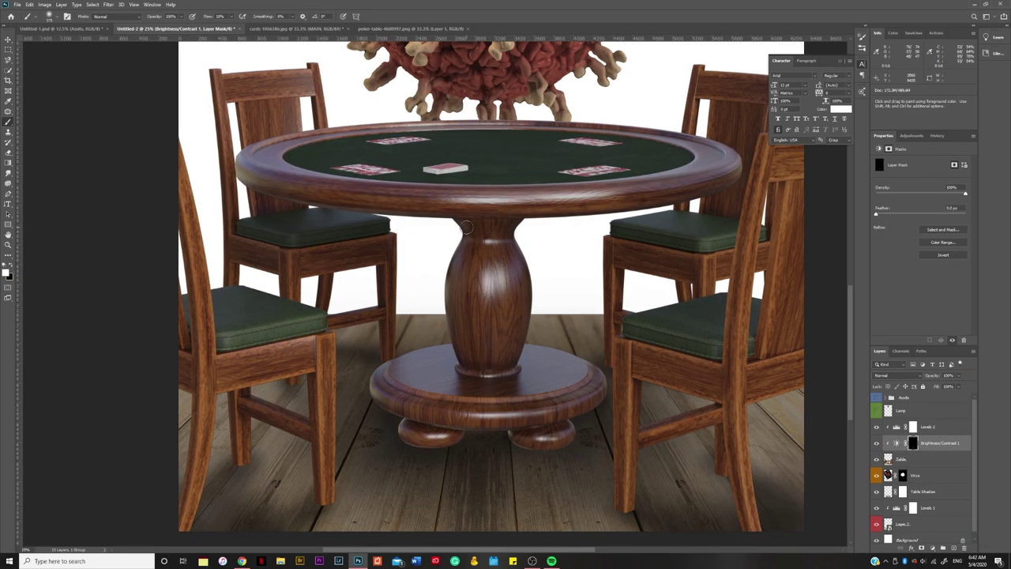
pyautogui.moveTo(401, 431)
pyautogui.mouseDown()
pyautogui.moveTo(422, 357)
pyautogui.moveTo(553, 391)
pyautogui.mouseUp()
pyautogui.moveTo(189, 514); pyautogui.dragTo(182, 253)
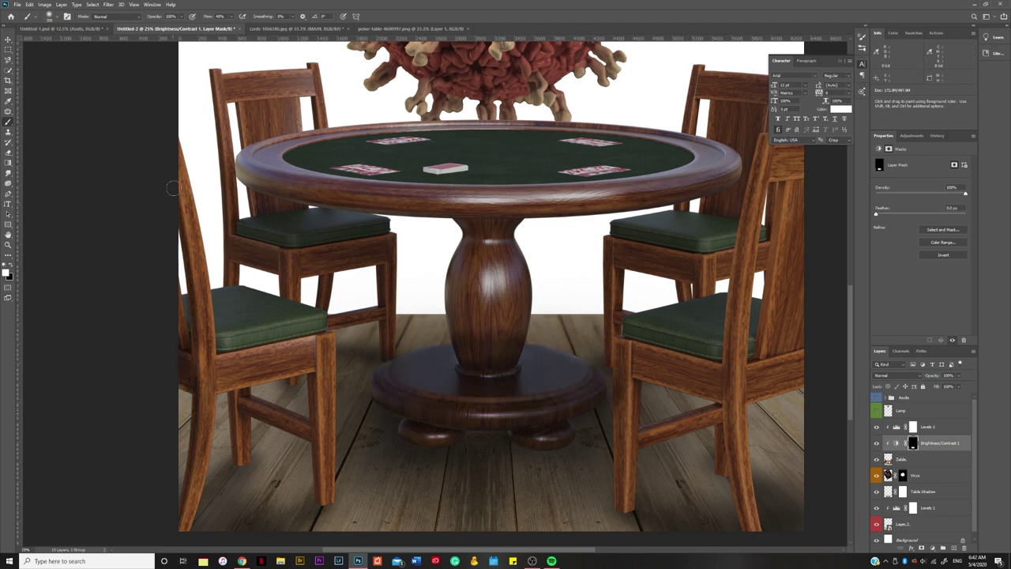
pyautogui.moveTo(759, 403); pyautogui.dragTo(769, 149)
pyautogui.moveTo(768, 149); pyautogui.dragTo(773, 212)
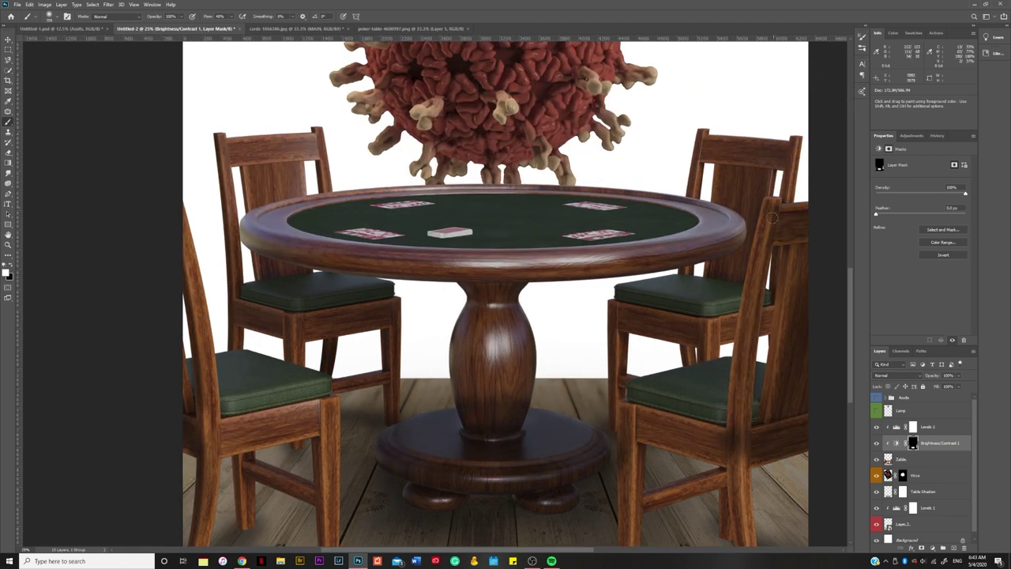
pyautogui.moveTo(729, 470)
pyautogui.mouseDown()
pyautogui.moveTo(721, 375)
pyautogui.moveTo(746, 363)
pyautogui.mouseUp()
pyautogui.moveTo(632, 498); pyautogui.dragTo(628, 359)
pyautogui.moveTo(719, 372)
pyautogui.mouseDown()
pyautogui.moveTo(670, 384)
pyautogui.moveTo(658, 433)
pyautogui.mouseUp()
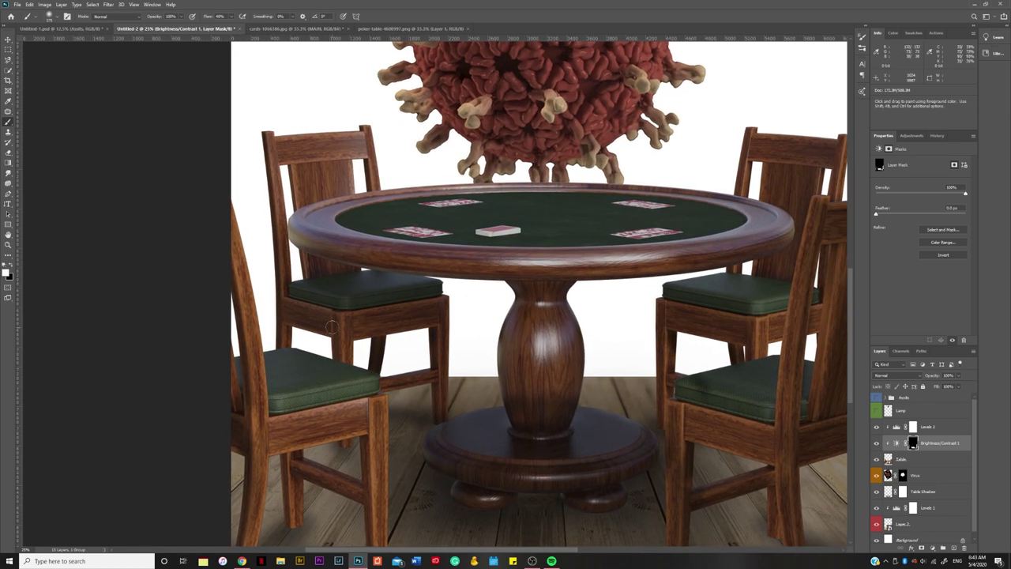
pyautogui.moveTo(332, 327); pyautogui.dragTo(409, 295)
pyautogui.moveTo(589, 292); pyautogui.dragTo(644, 253)
# Check the mask as a red overlay and restore brightness around the right chair leg.
pyautogui.press('\\')
pyautogui.press('x')
pyautogui.moveTo(717, 445); pyautogui.dragTo(750, 531)
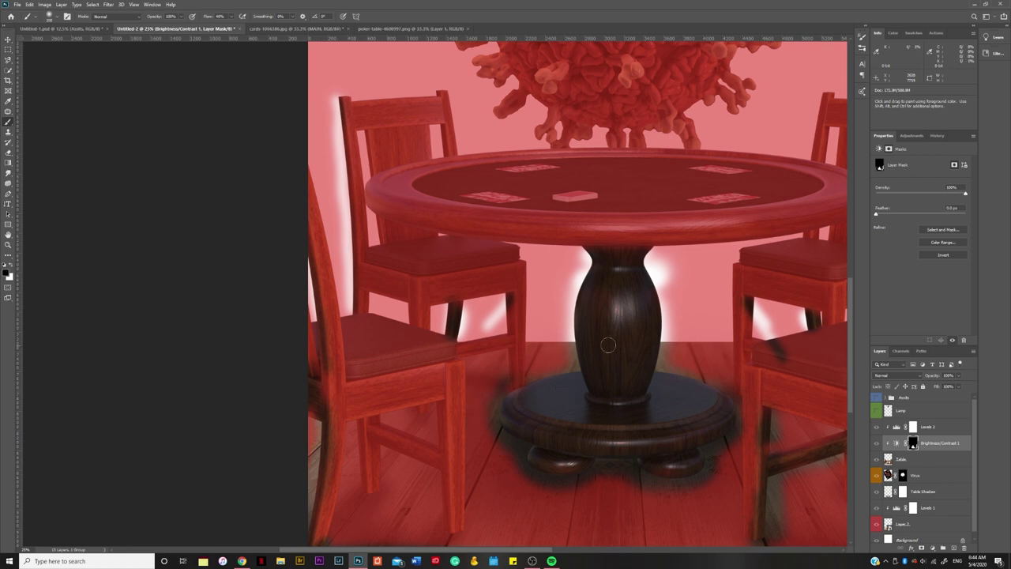
pyautogui.press('\\')
# Review the whole canvas and bring up the Save As dialog.
pyautogui.hotkey('ctrl', '-')
pyautogui.hotkey('ctrl', '-')
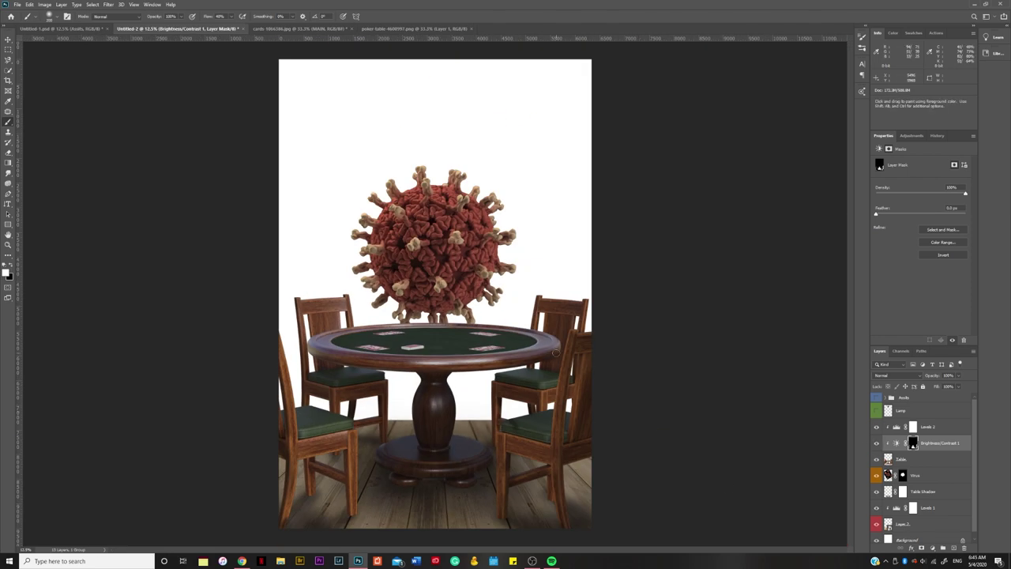
pyautogui.hotkey('ctrl', '+')
pyautogui.hotkey('ctrl', '+')
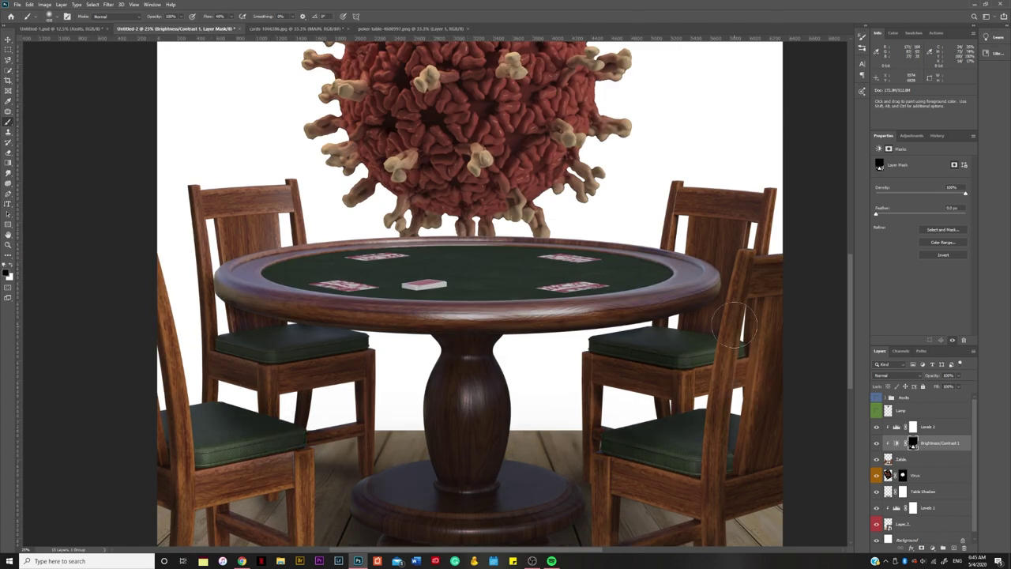
pyautogui.hotkey('ctrl', '-')
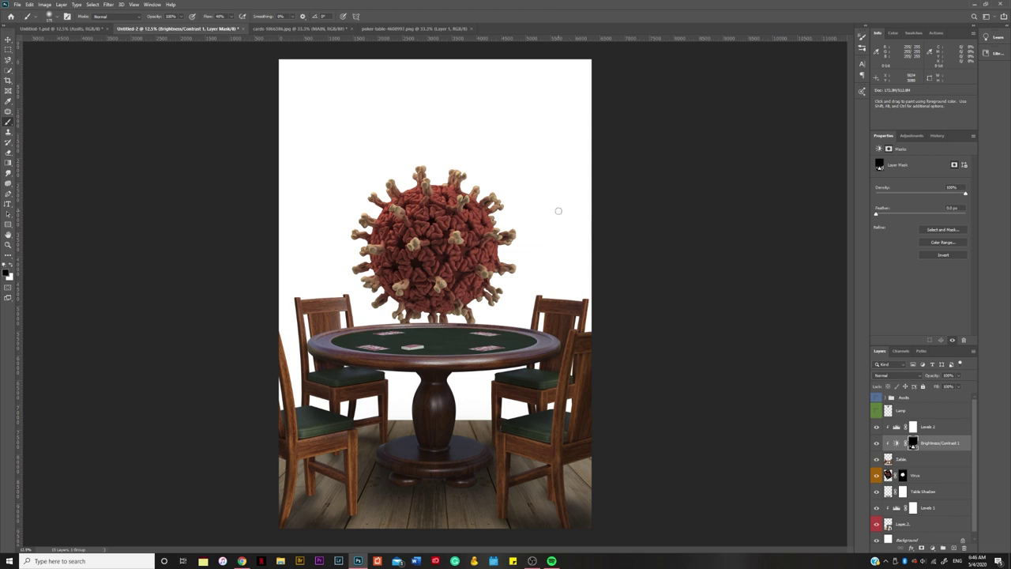
pyautogui.hotkey('ctrl', 's')
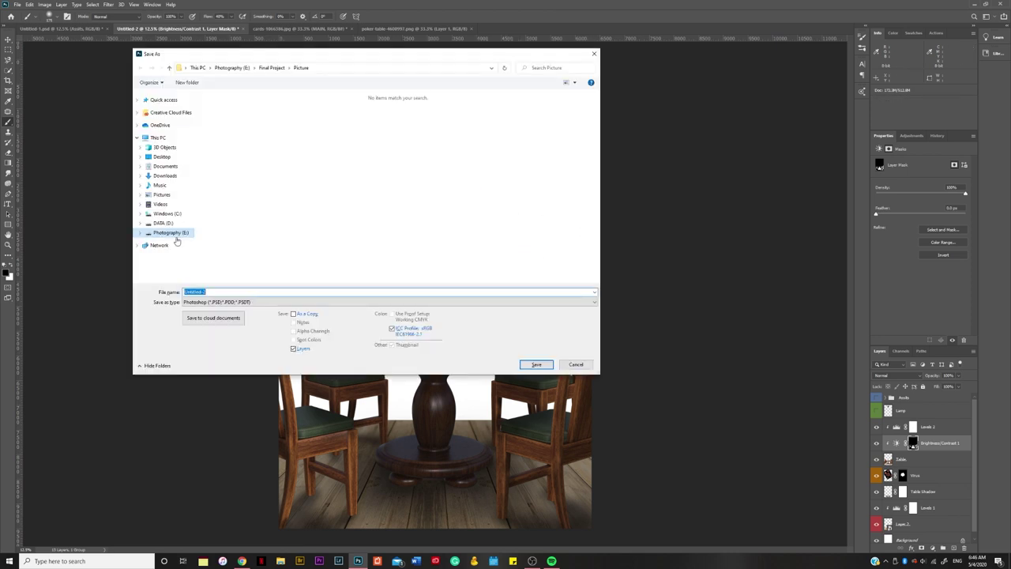
# Save as Untitled-2v1.psd, show the lamp again, and add an empty layer above it.
pyautogui.click(549, 364)
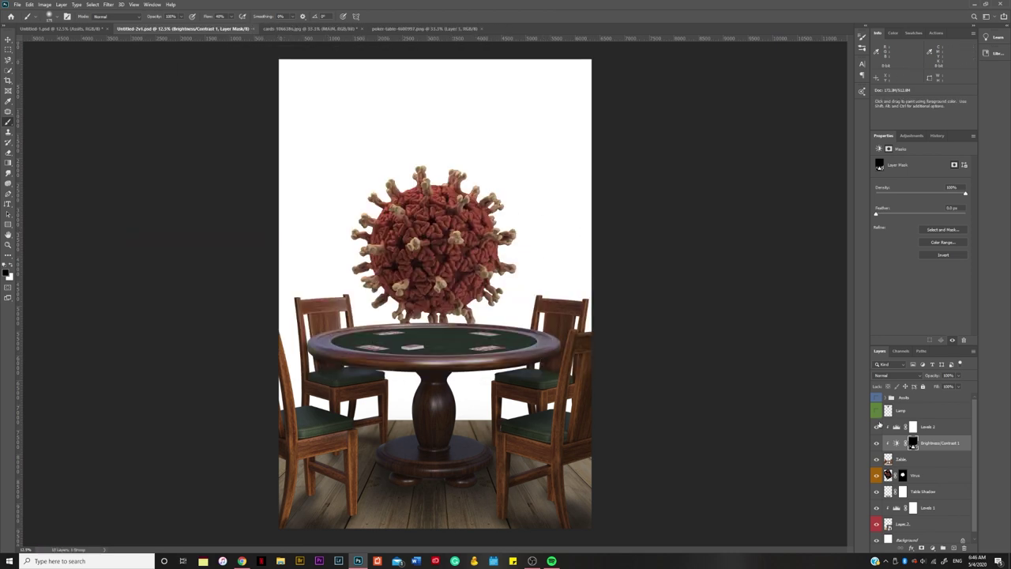
pyautogui.click(877, 411)
pyautogui.click(900, 412)
pyautogui.press('p')
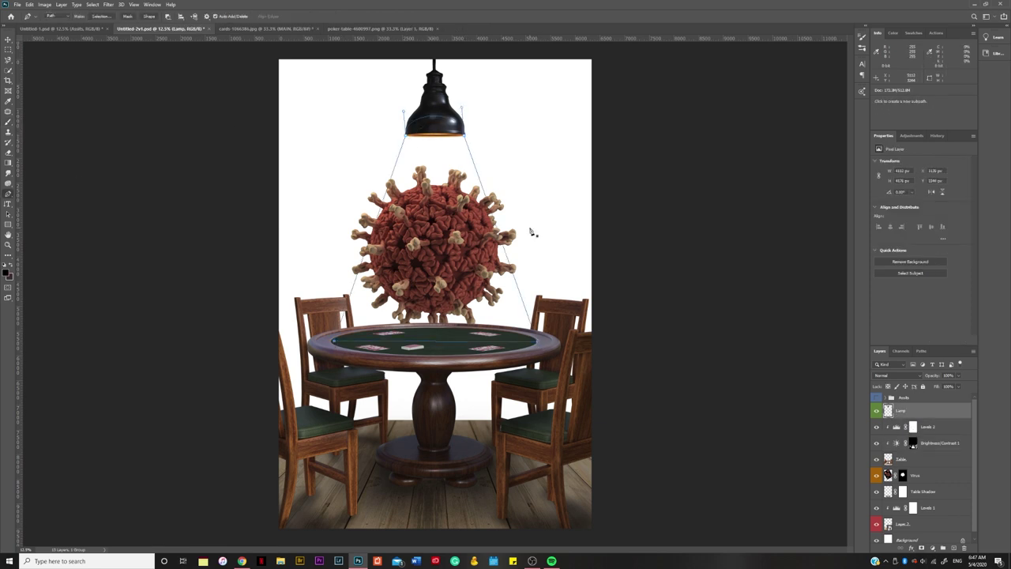
pyautogui.hotkey('ctrl', 'shift', 'alt', 'n')
pyautogui.press('b')
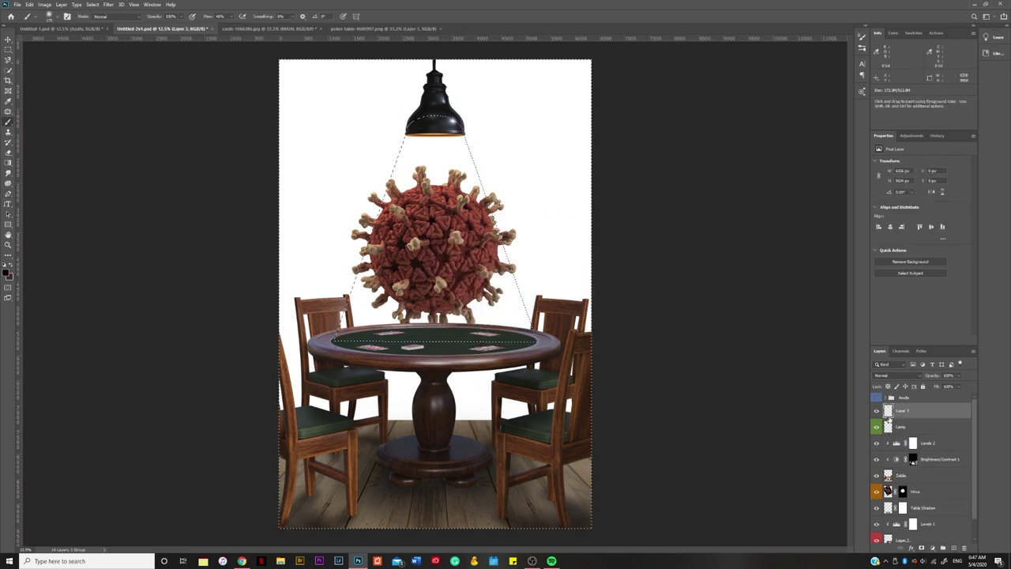
# Move and slightly resize the lamp at the top of the canvas.
pyautogui.click(900, 426)
pyautogui.hotkey('ctrl', 't')
pyautogui.moveTo(435, 103); pyautogui.dragTo(445, 117)
pyautogui.press('Return')
# Group the table layers, nudge the group slightly, and add a new layer for the wall.
pyautogui.hotkey('ctrl', 'g')
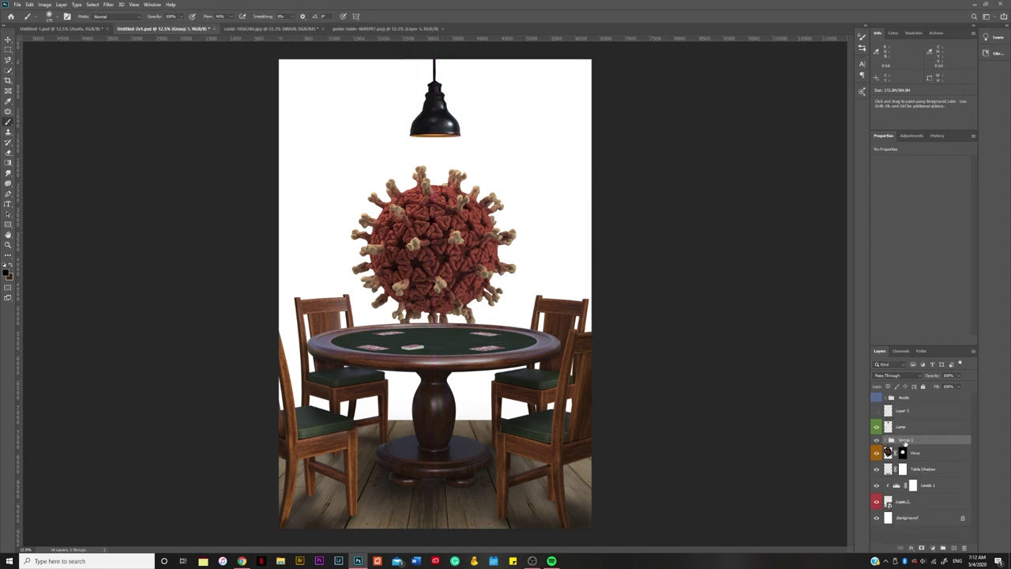
pyautogui.hotkey('ctrl', 't')
pyautogui.moveTo(435, 379); pyautogui.dragTo(438, 381)
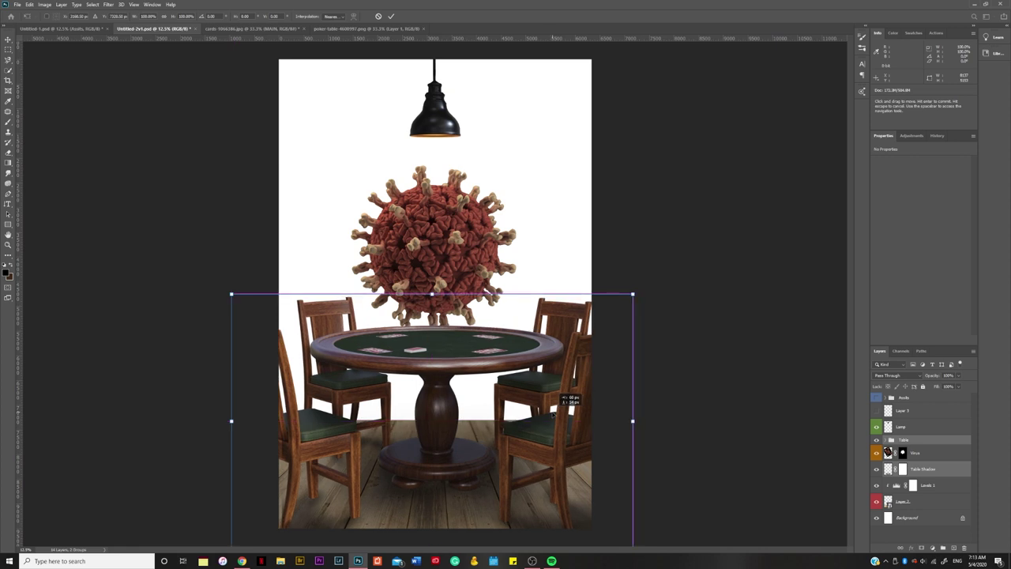
pyautogui.press('Return')
pyautogui.click(954, 548)
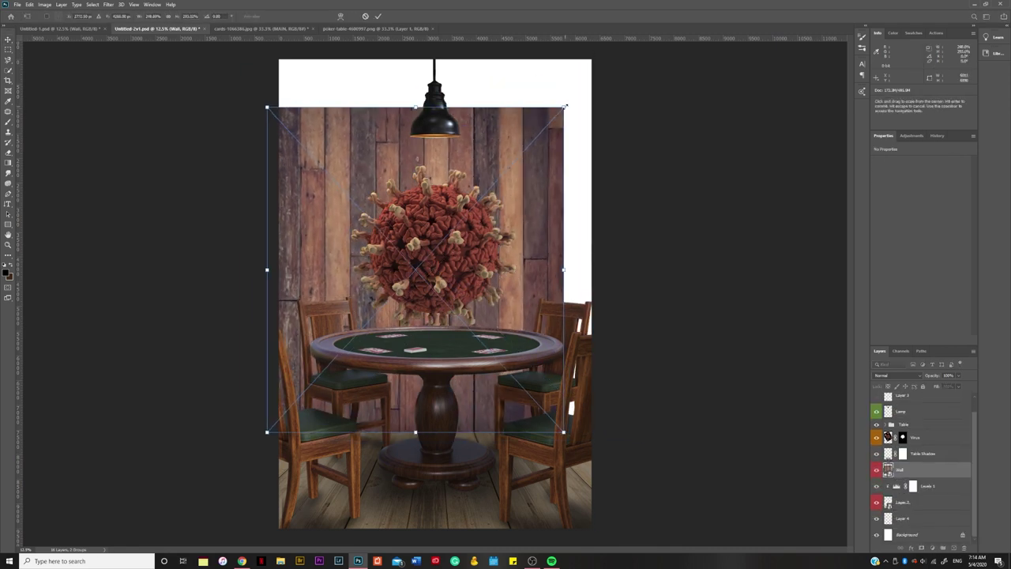
# Scale the wall over the left side and duplicate it to cover the right, adding a mask.
pyautogui.moveTo(566, 105); pyautogui.dragTo(766, 319)
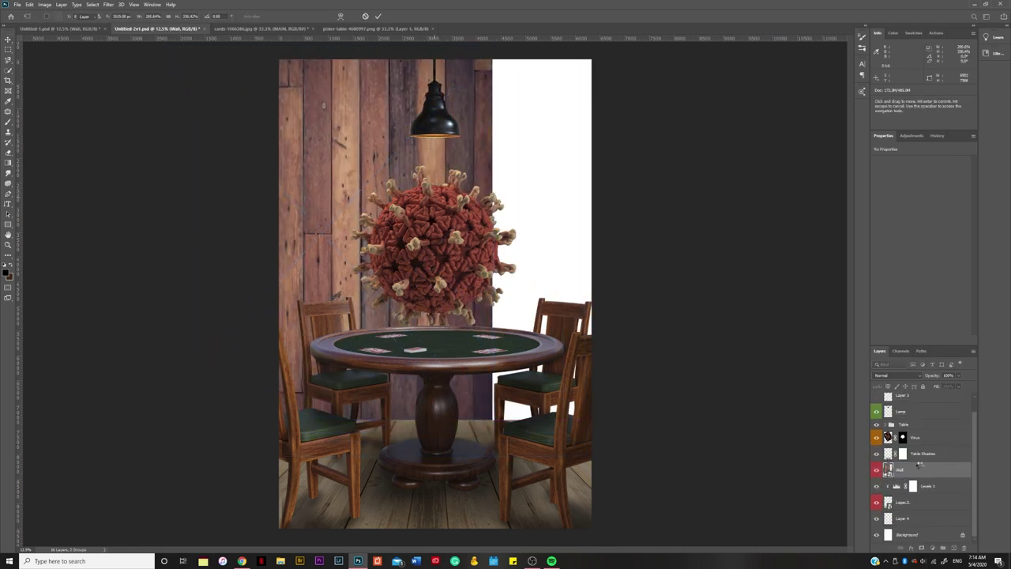
pyautogui.hotkey('ctrl', 'j')
pyautogui.moveTo(324, 169)
pyautogui.mouseDown()
pyautogui.moveTo(622, 171)
pyautogui.moveTo(576, 163)
pyautogui.mouseUp()
pyautogui.press('Return')
pyautogui.hotkey('ctrl', '+')
# Draw a dark gradient across the top of the wall and set its blend mode.
pyautogui.press('b')
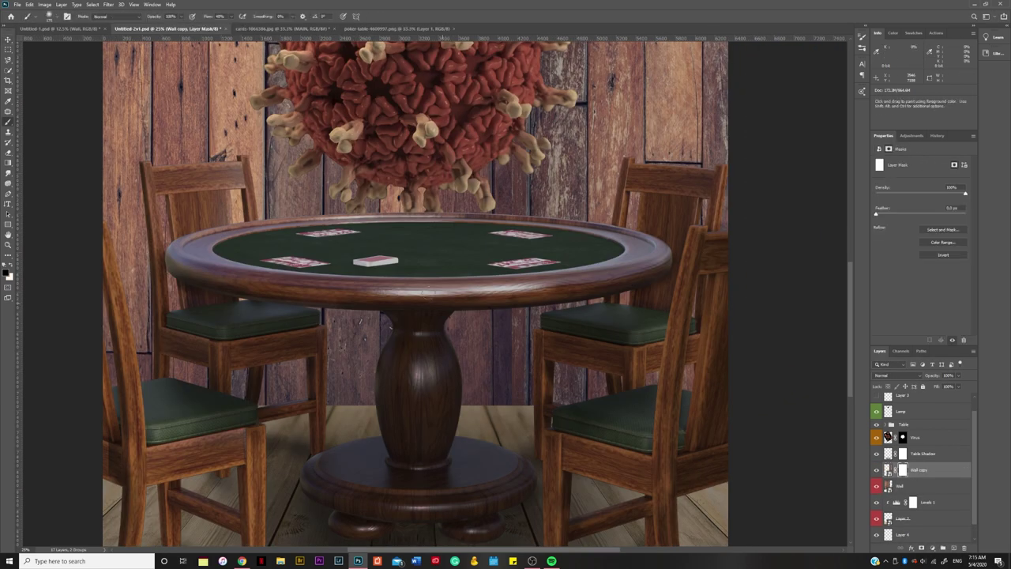
pyautogui.scroll(2, 508, 375)
pyautogui.scroll(3, 512, 143)
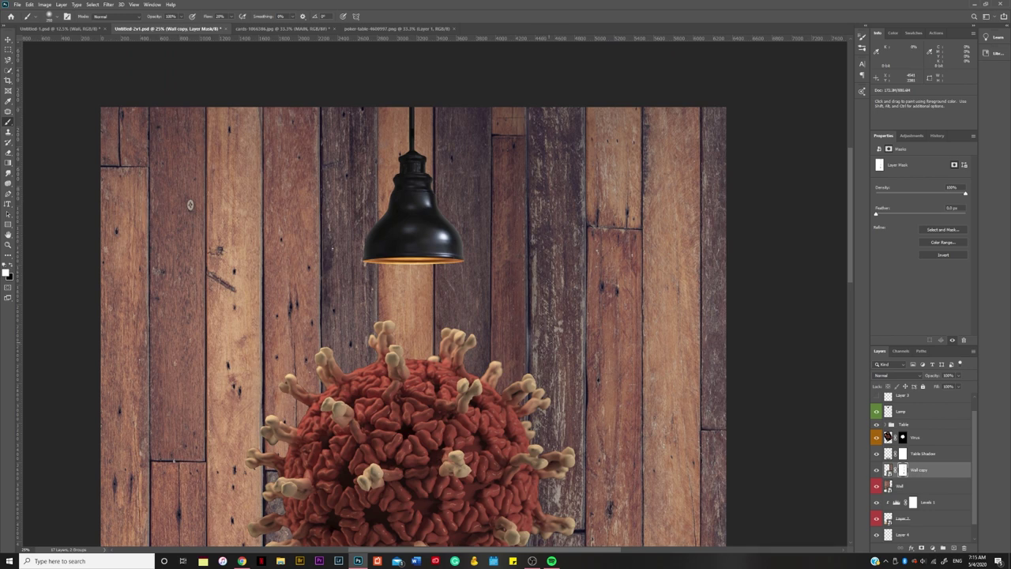
pyautogui.scroll(3, 189, 205)
pyautogui.scroll(-6, 480, 377)
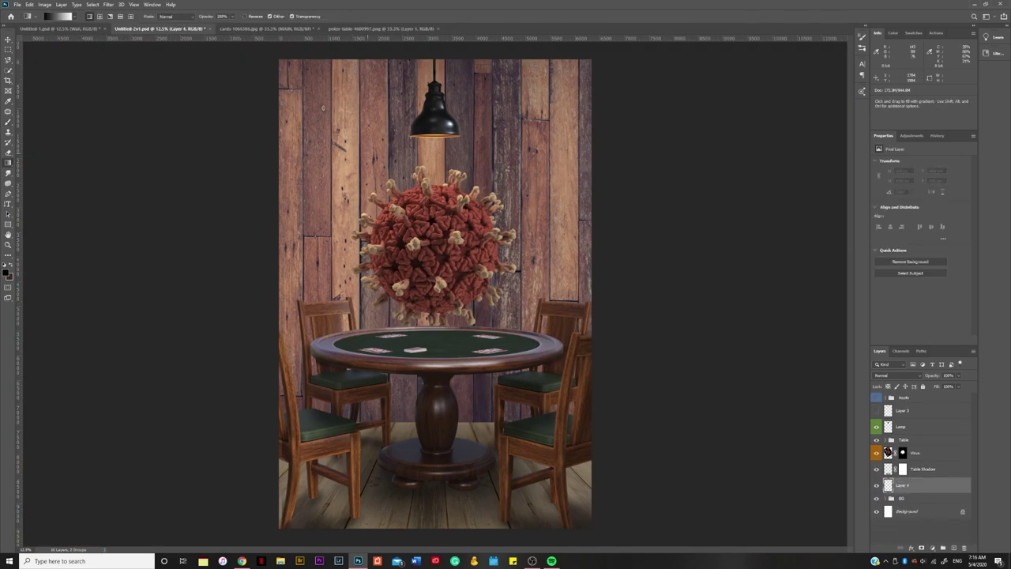
pyautogui.moveTo(434, 63); pyautogui.dragTo(434, 316)
pyautogui.click(893, 375)
pyautogui.click(884, 463)
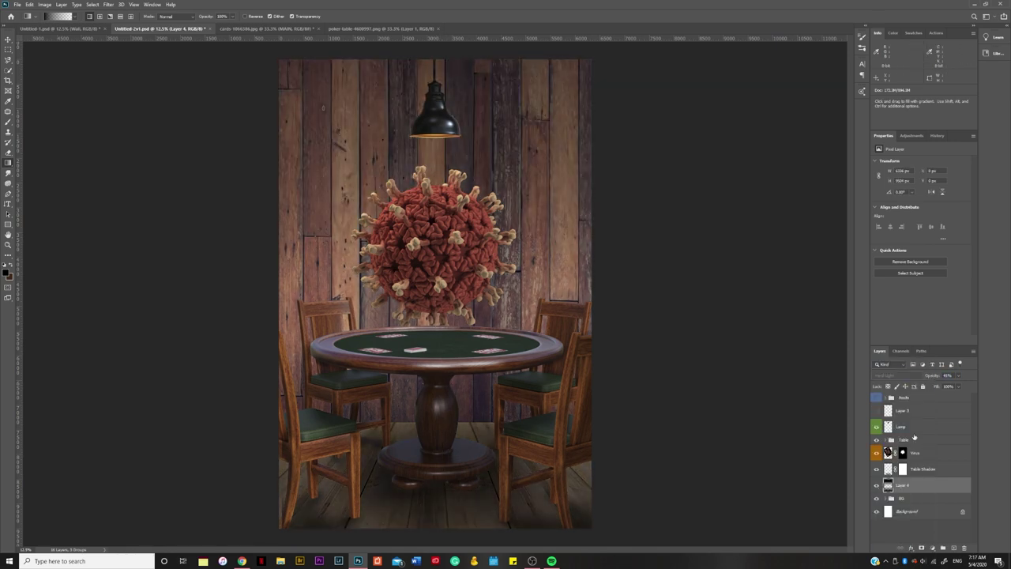
pyautogui.click(893, 375)
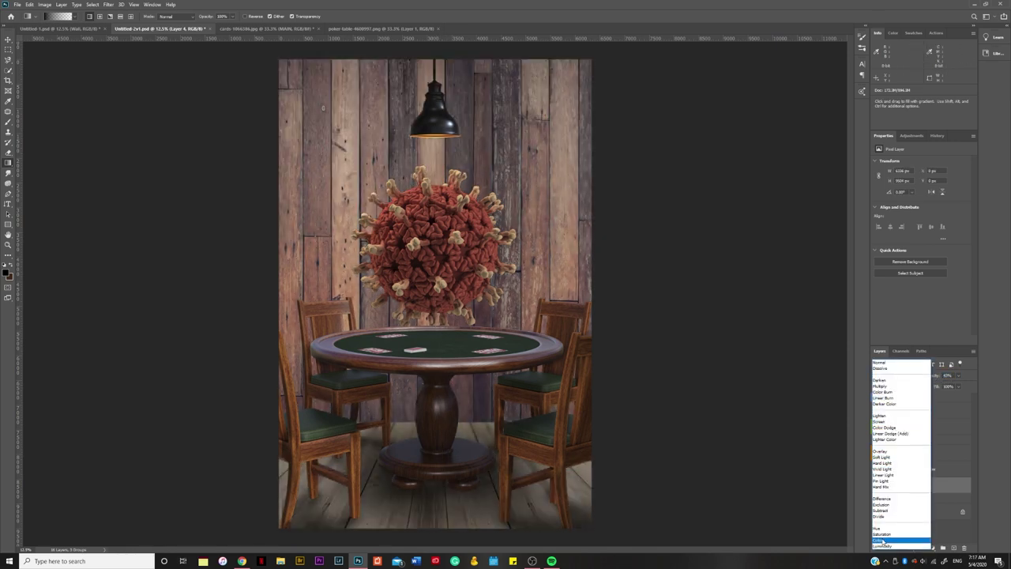
pyautogui.click(884, 535)
# Delete the unused Layer 3.
pyautogui.click(901, 427)
pyautogui.press('Delete')
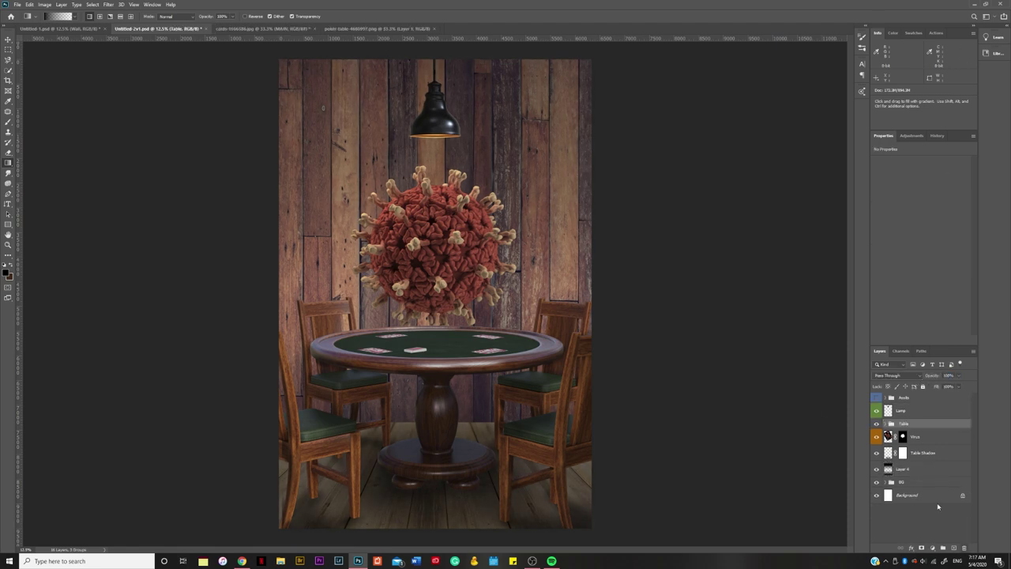
pyautogui.press('l')
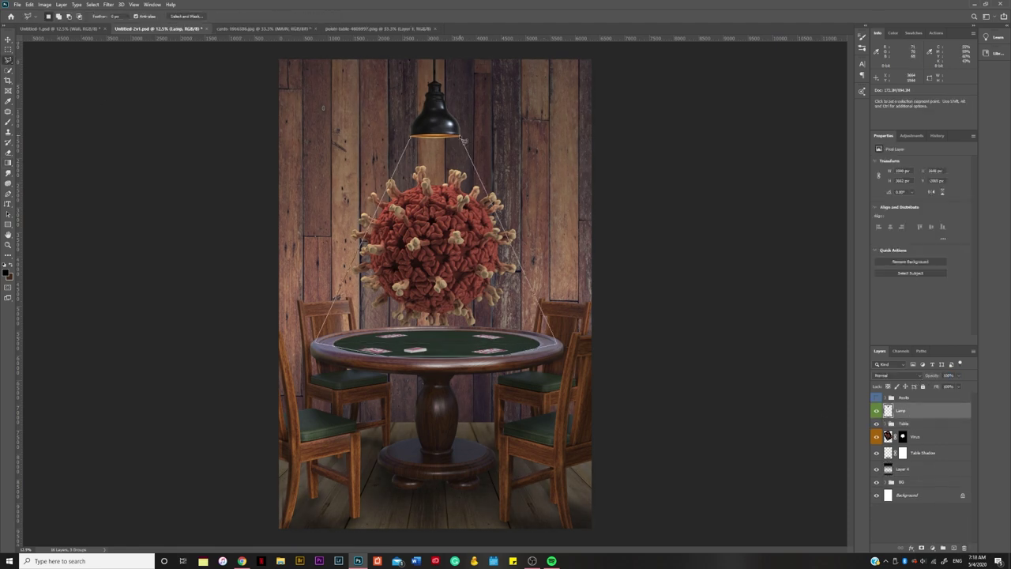
# Add a Curves adjustment to the cone selection with the curve raised to brighten it.
pyautogui.click(943, 547)
pyautogui.click(948, 444)
pyautogui.moveTo(917, 230); pyautogui.dragTo(919, 209)
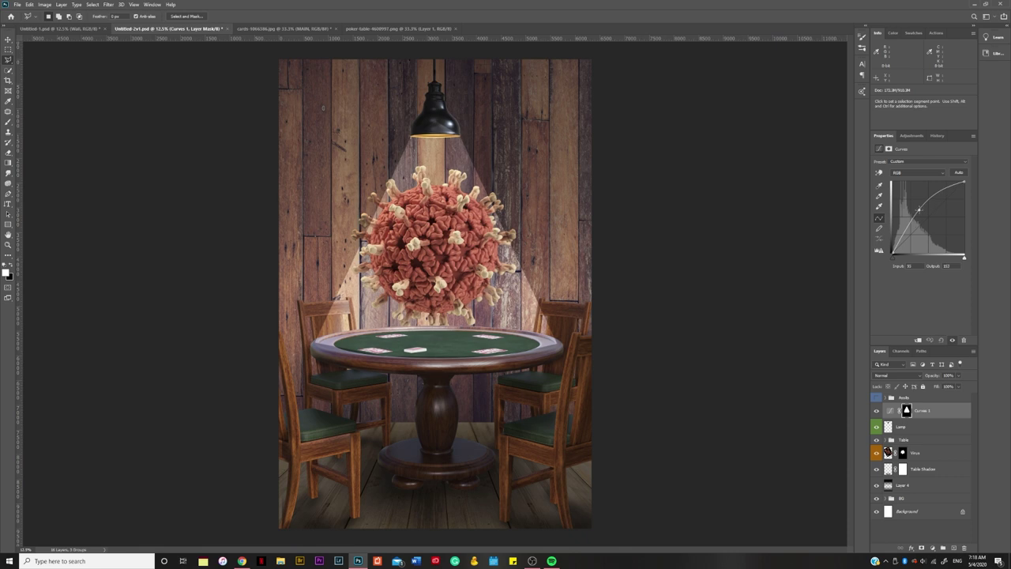
pyautogui.hotkey('ctrl', 'z')
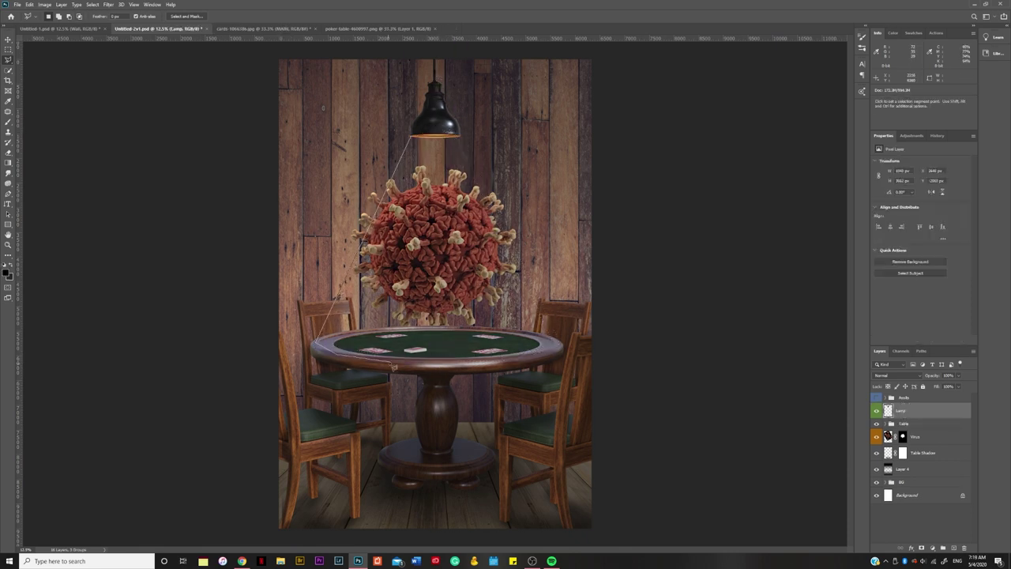
pyautogui.rightClick(452, 159)
pyautogui.hotkey('ctrl', 'shift', 'z')
pyautogui.hotkey('ctrl', 'shift', 'z')
# Select the Curves 1 mask for painting, keeping the brightening curve and light cone.
pyautogui.click(932, 549)
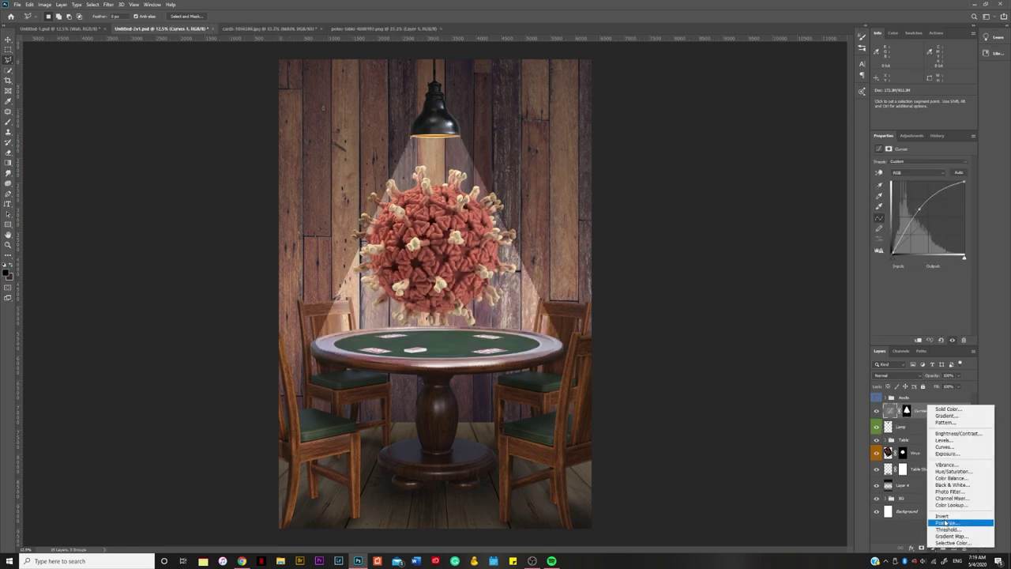
pyautogui.click(906, 410)
pyautogui.press('b')
pyautogui.hotkey('ctrl', '+')
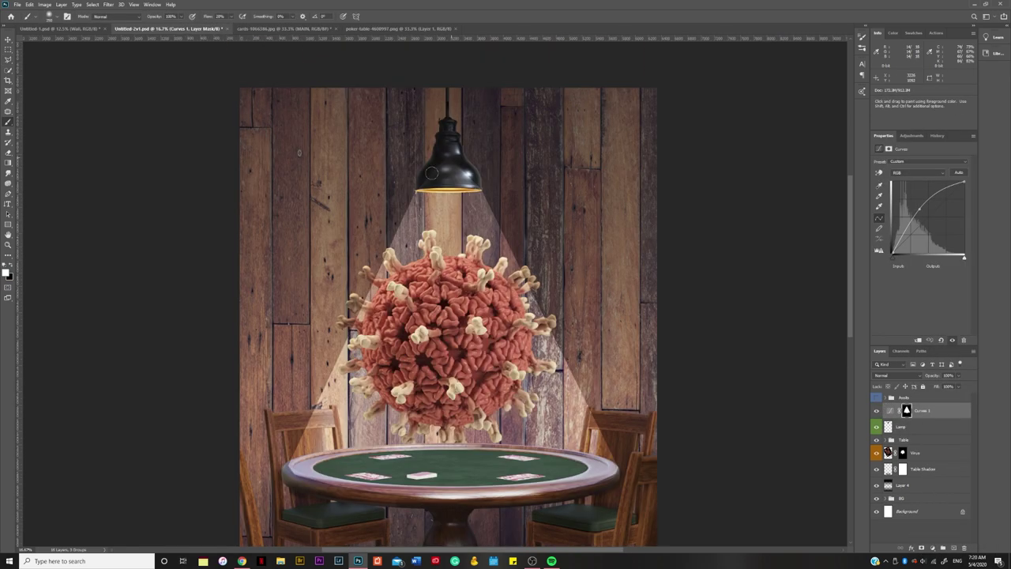
pyautogui.press('x')
pyautogui.press('s')
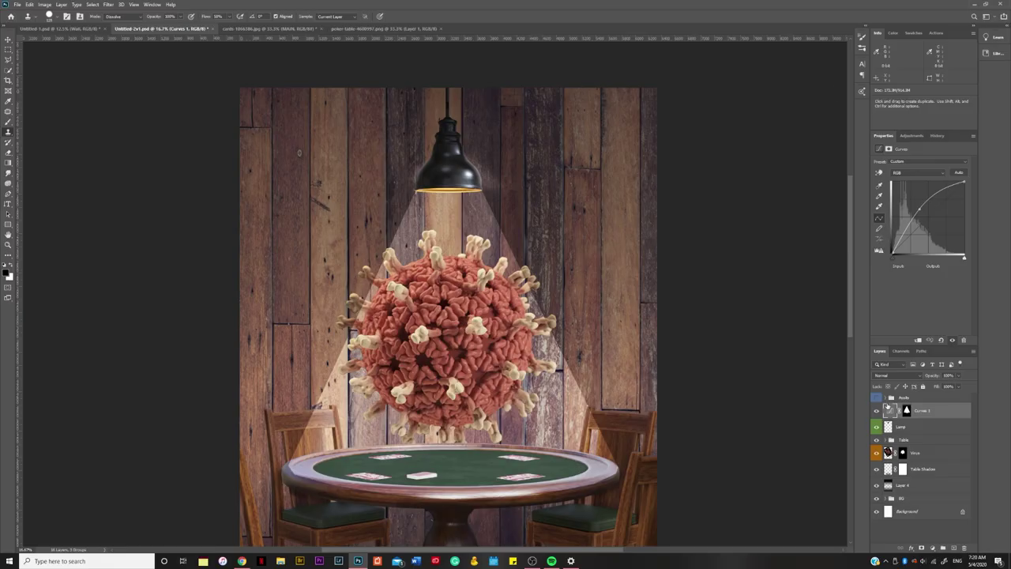
pyautogui.hotkey('ctrl', 'z')
pyautogui.hotkey('ctrl', 'shift', 'z')
# Gaussian-blur the Curves 1 mask at 49.8 px to soften the cone's edges.
pyautogui.hotkey('ctrl', '0')
pyautogui.click(109, 4)
pyautogui.moveTo(696, 236); pyautogui.dragTo(681, 237)
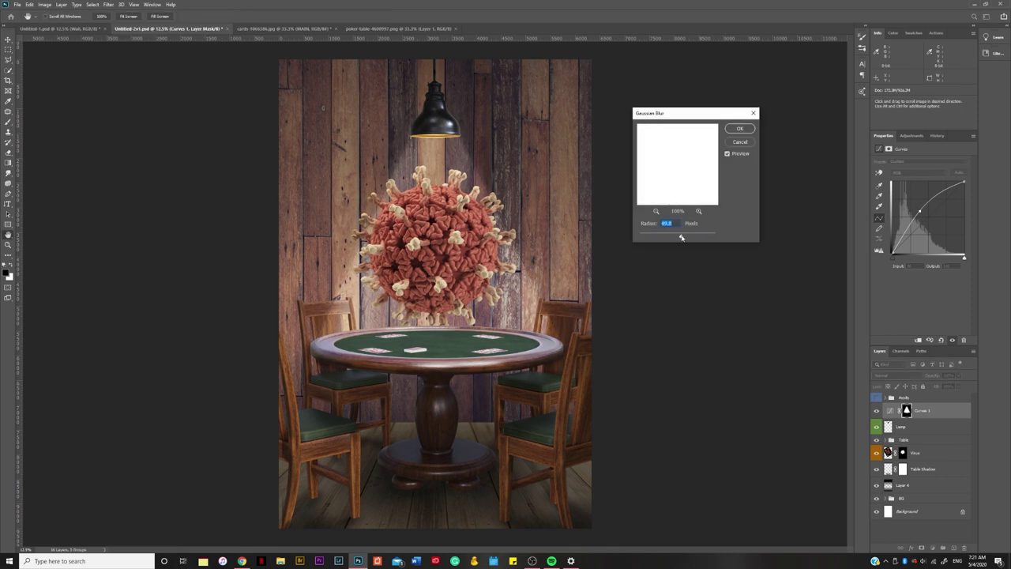
pyautogui.press('Return')
# Inspect the lamp area, then fit the image in view and select the Lamp layer.
pyautogui.hotkey('ctrl', '+')
pyautogui.hotkey('ctrl', '+')
pyautogui.hotkey('ctrl', '+')
pyautogui.press('b')
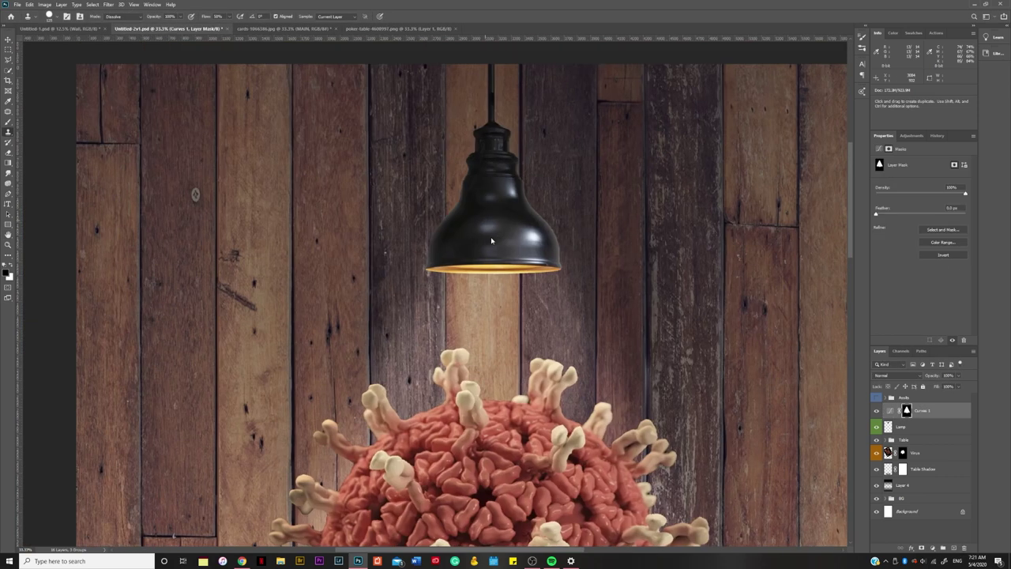
pyautogui.hotkey('ctrl', '0')
pyautogui.hotkey('alt', '[')
pyautogui.press('l')
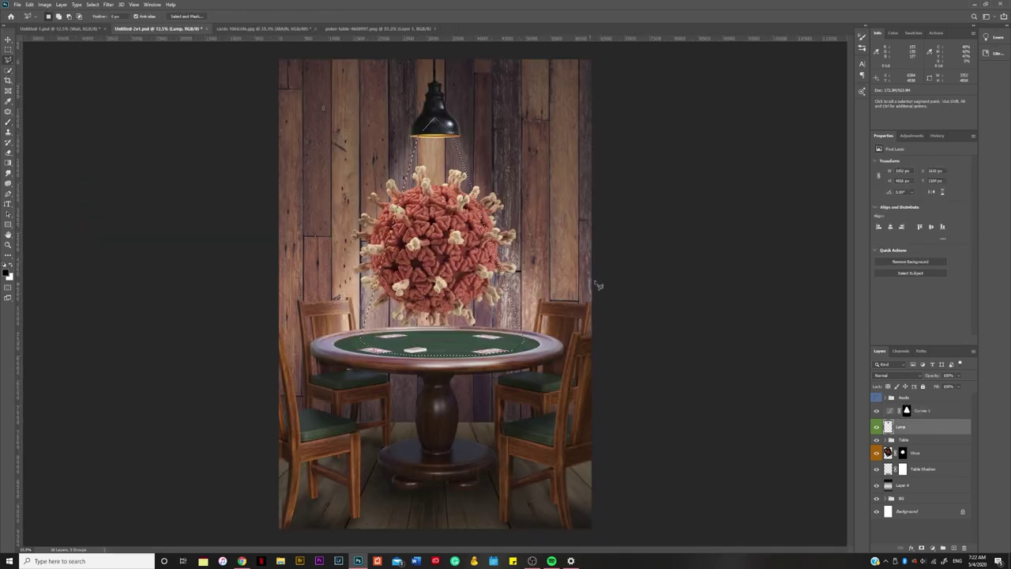
# Add Curves 2 with a raised curve and a Gaussian-blurred mask for a brighter beam.
pyautogui.click(932, 548)
pyautogui.click(948, 474)
pyautogui.moveTo(921, 225); pyautogui.dragTo(921, 208)
pyautogui.hotkey('ctrl', 'alt', 'f')
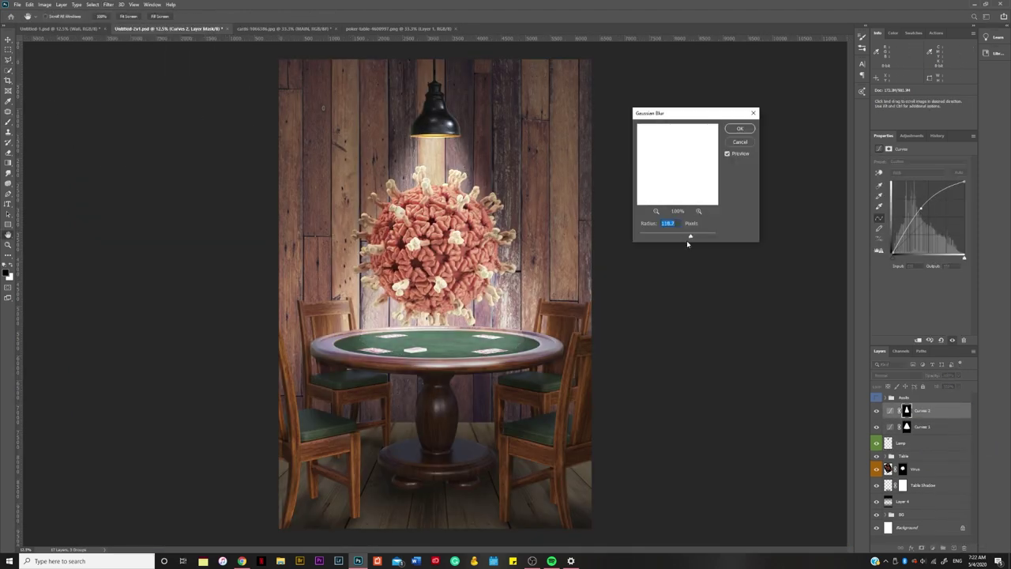
pyautogui.press('Return')
pyautogui.hotkey('alt', '[')
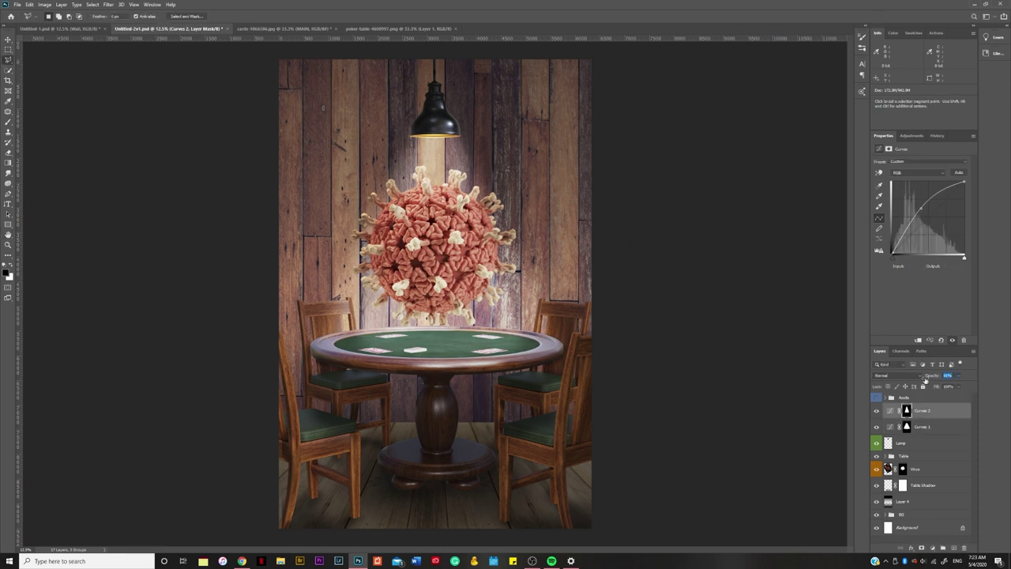
pyautogui.hotkey('alt', '[')
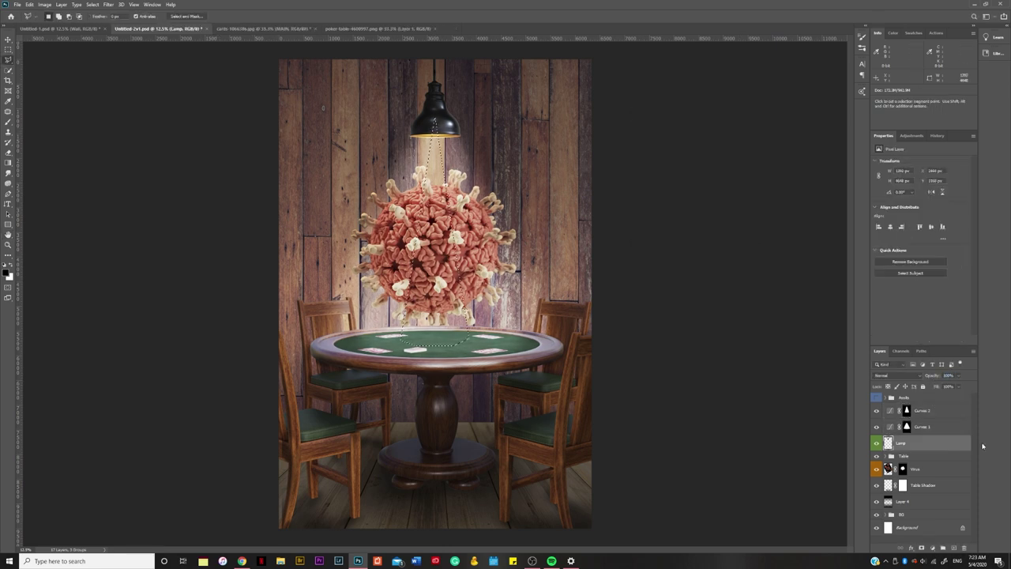
# Add Curves 3 for a narrower beam, blur its mask, and group the three curves as Light.
pyautogui.click(932, 548)
pyautogui.click(949, 474)
pyautogui.moveTo(921, 225); pyautogui.dragTo(920, 203)
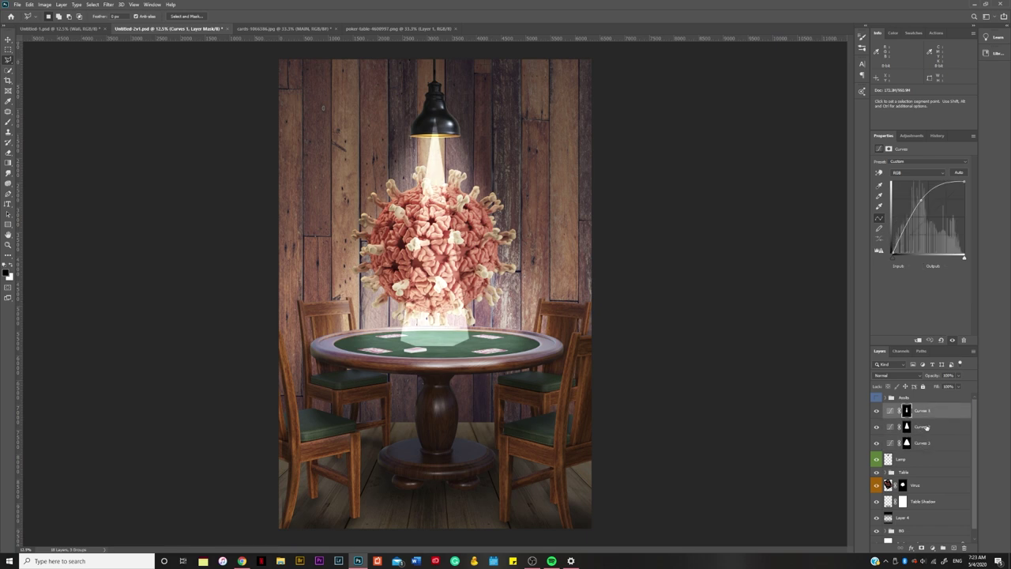
pyautogui.click(108, 4)
pyautogui.click(229, 126)
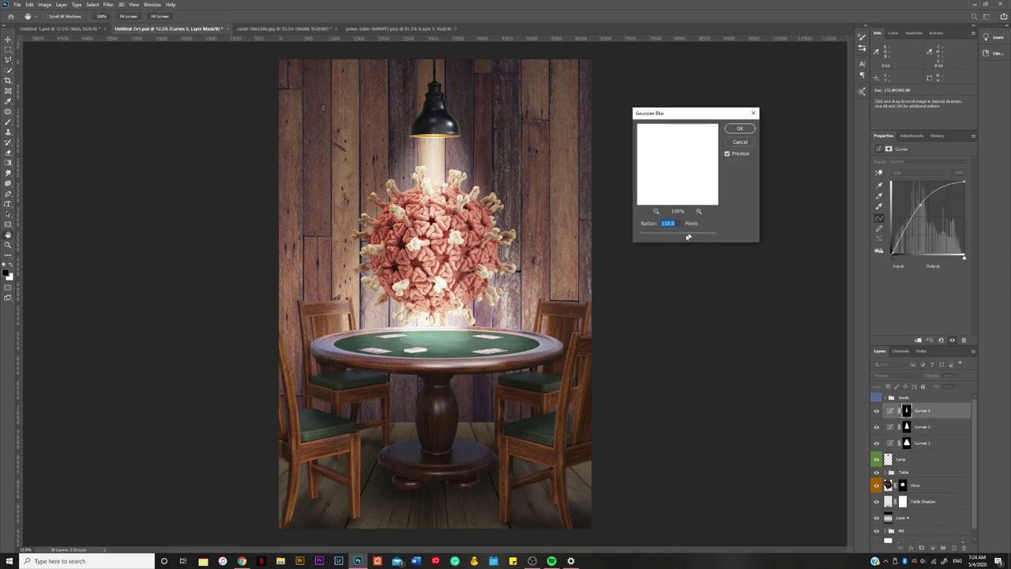
pyautogui.press('Return')
pyautogui.hotkey('ctrl', 'g')
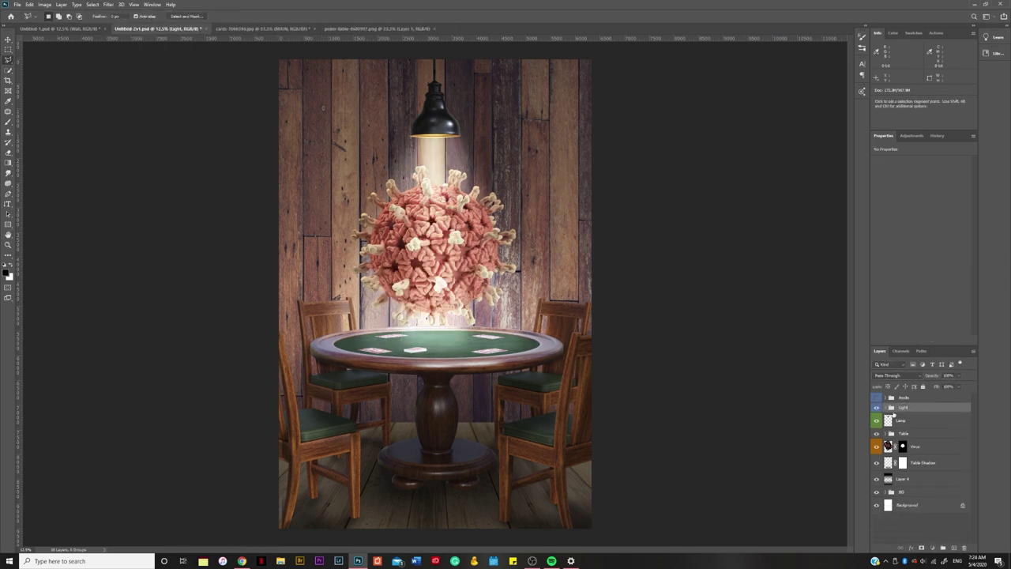
# Toggle Curves 2 and 3 to compare, then raise the Curves 2 point to brighten the cone.
pyautogui.press('b')
pyautogui.click(876, 421)
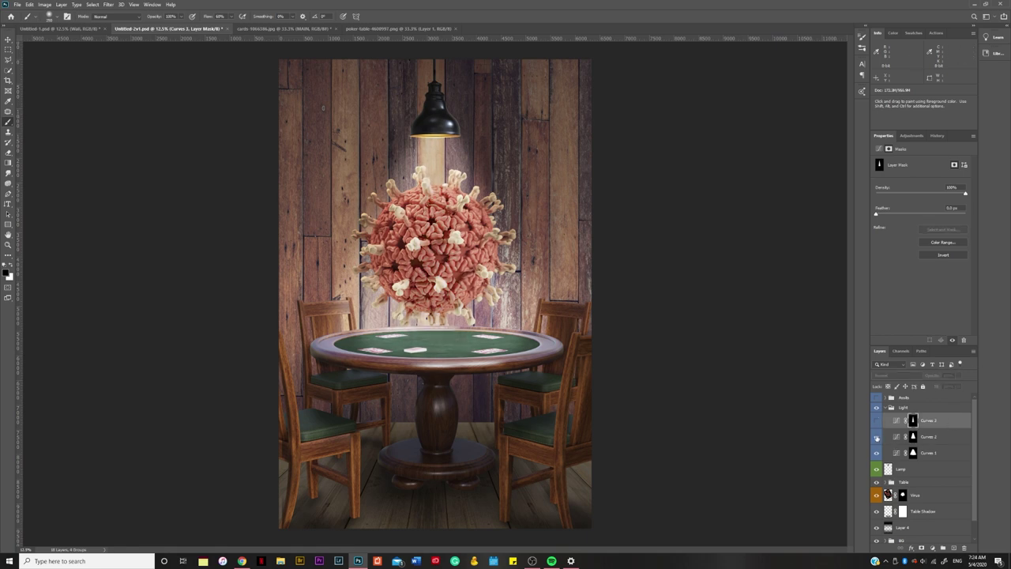
pyautogui.click(895, 453)
pyautogui.click(876, 421)
pyautogui.click(877, 436)
pyautogui.click(928, 436)
pyautogui.moveTo(923, 214); pyautogui.dragTo(922, 227)
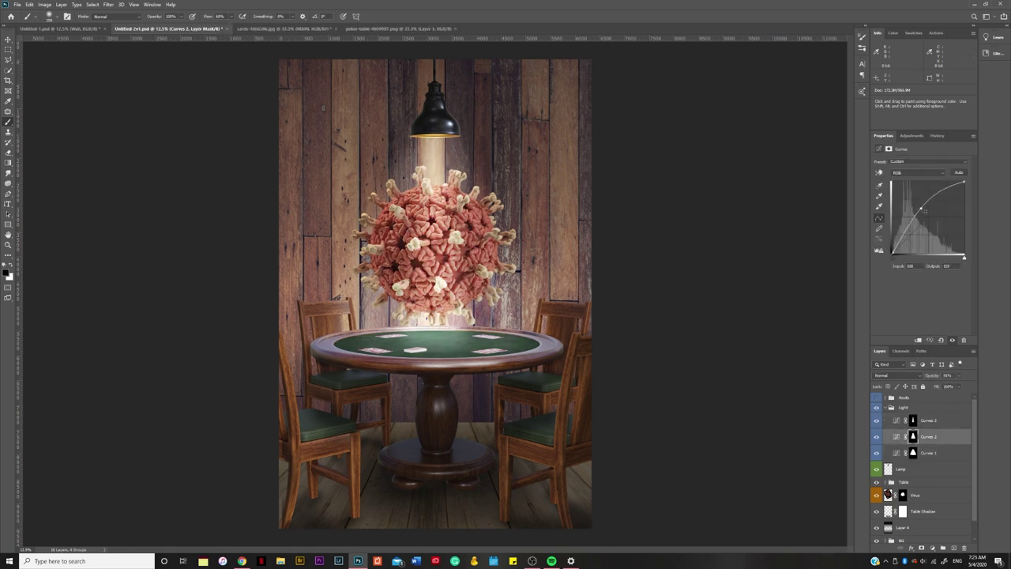
# Test the Light group at 70% opacity and revert; add Curves 4 with black output 28, mask inverted.
pyautogui.hotkey('alt', ']')
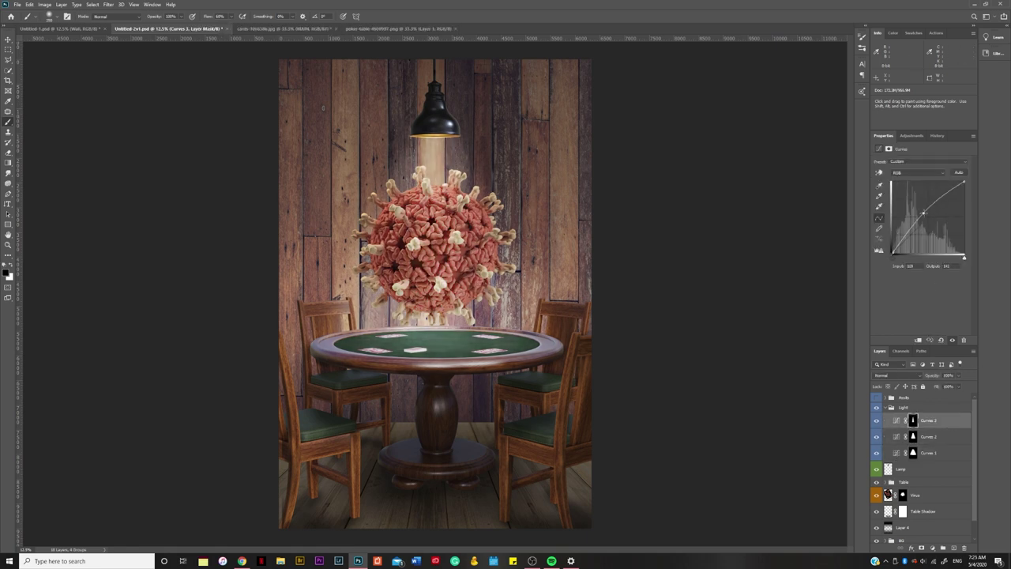
pyautogui.click(891, 407)
pyautogui.click(903, 407)
pyautogui.moveTo(932, 376); pyautogui.dragTo(922, 383)
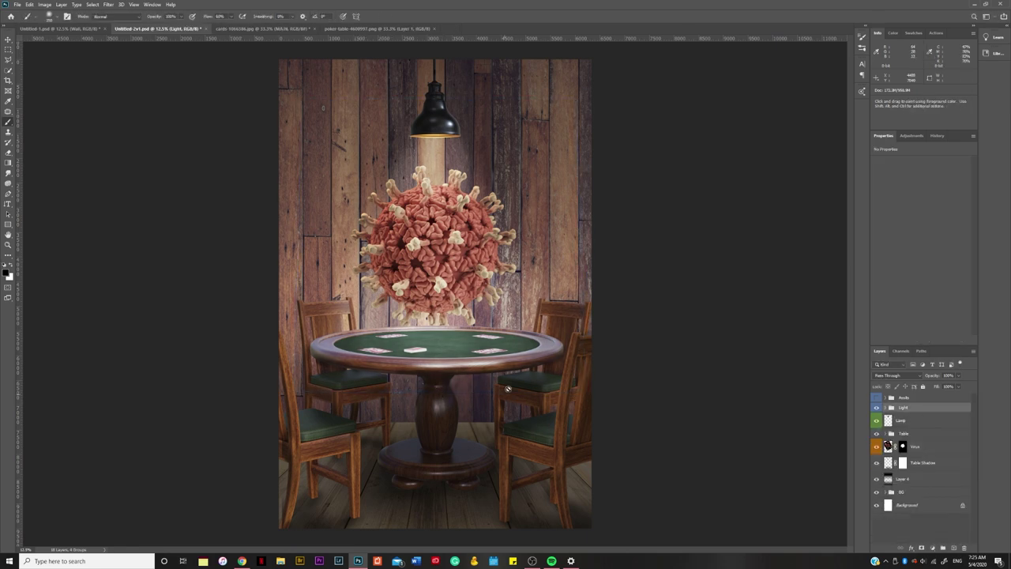
pyautogui.hotkey('ctrl', 'z')
pyautogui.hotkey('ctrl', 'z')
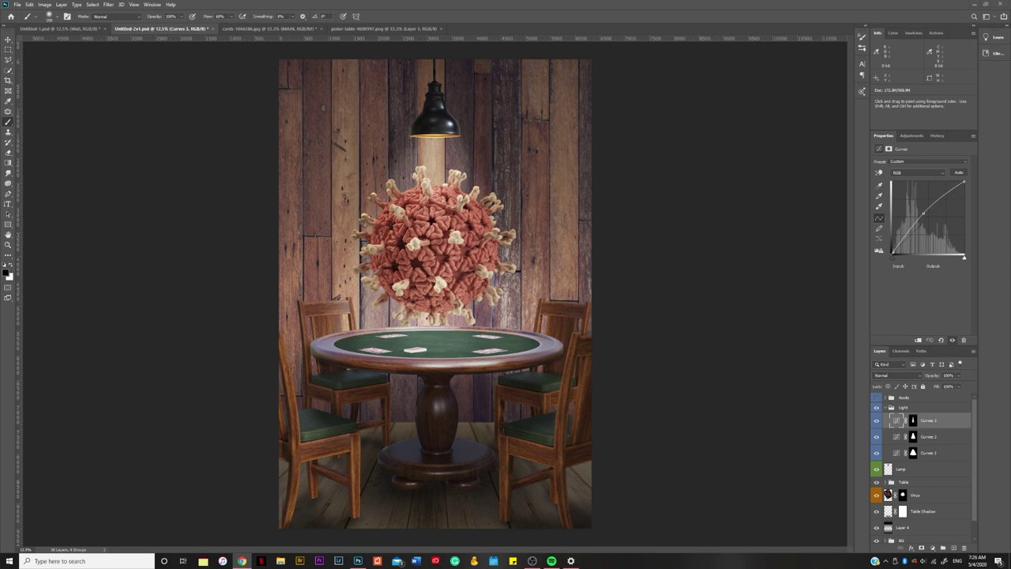
pyautogui.moveTo(892, 254); pyautogui.dragTo(877, 241)
pyautogui.hotkey('ctrl', 'i')
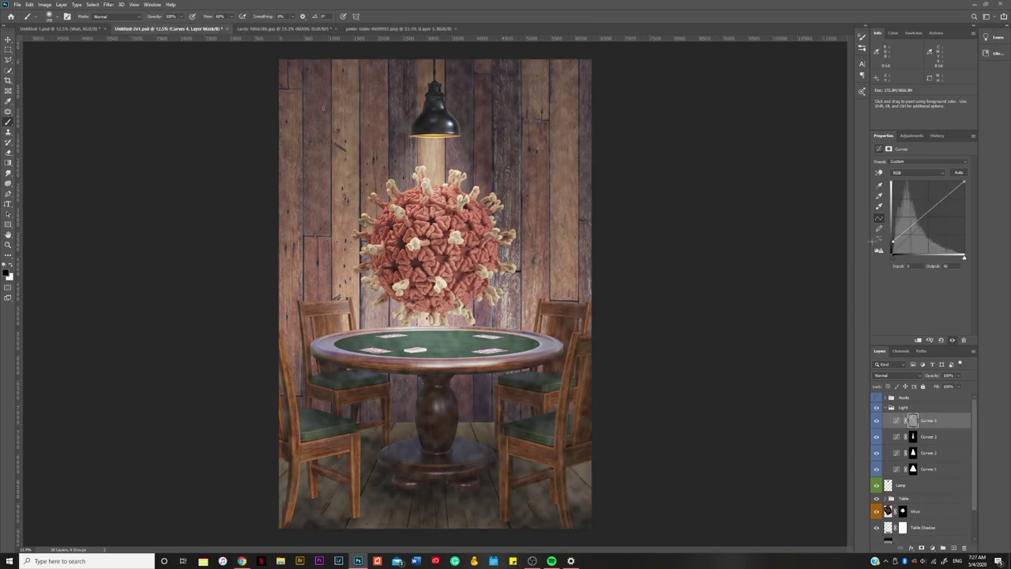
# Scale the Curves 4 mask beyond the canvas and paint black over the edges and floor.
pyautogui.hotkey('ctrl', 't')
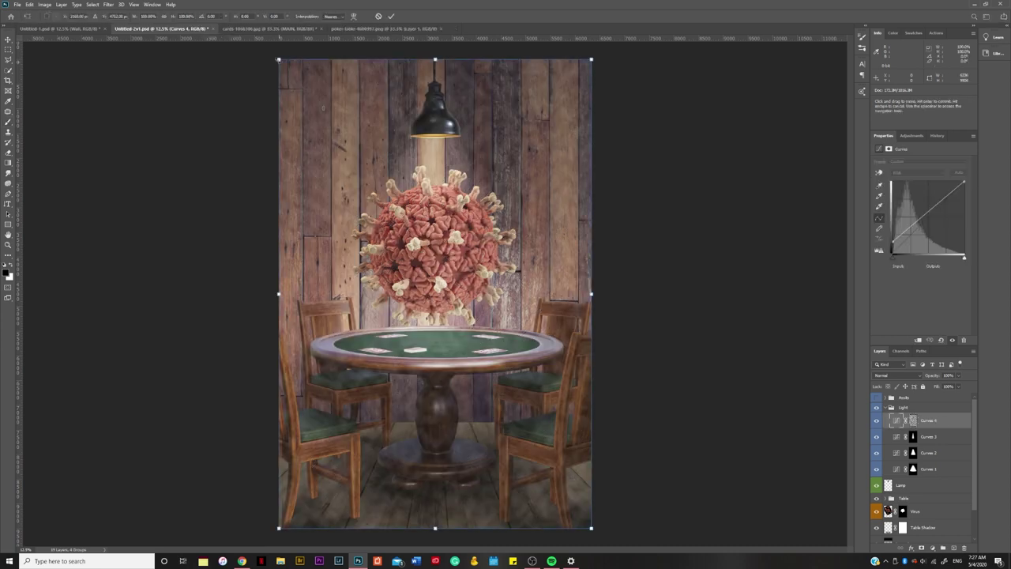
pyautogui.press('Return')
pyautogui.press('b')
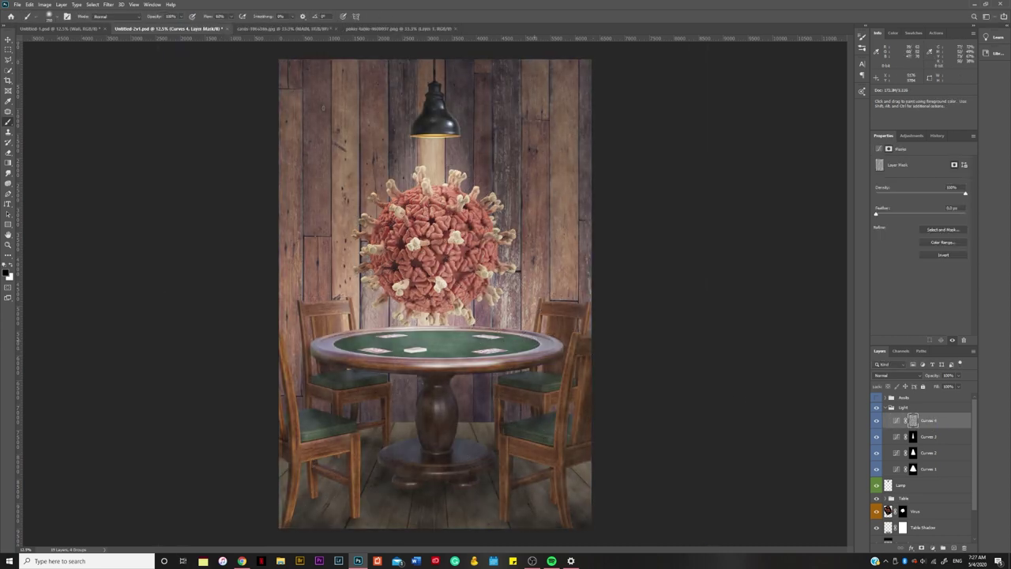
pyautogui.moveTo(627, 175); pyautogui.dragTo(443, 490)
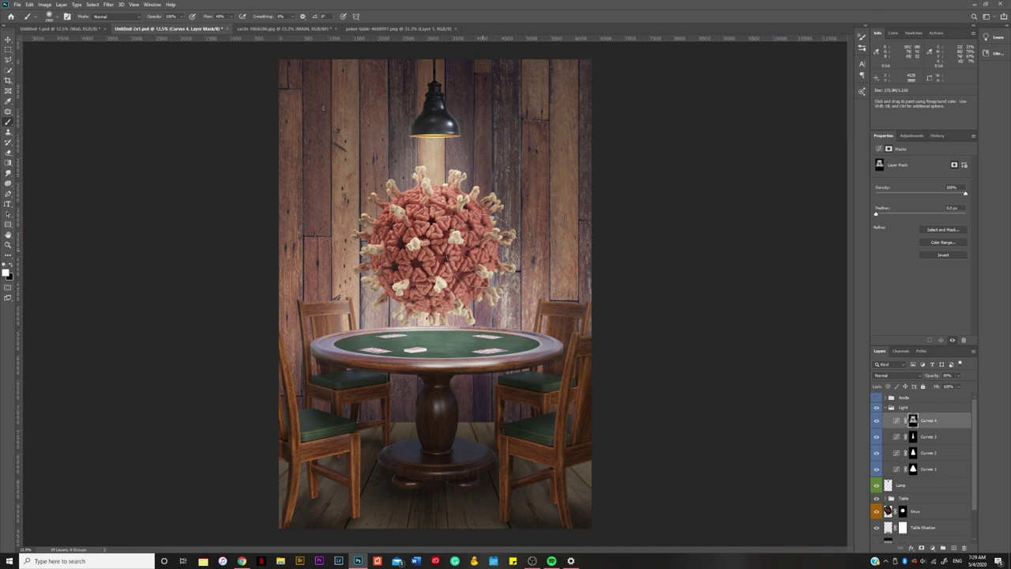
# Add Curves 5 with an inverted black mask, then duplicate the Light group as Light copy.
pyautogui.click(891, 407)
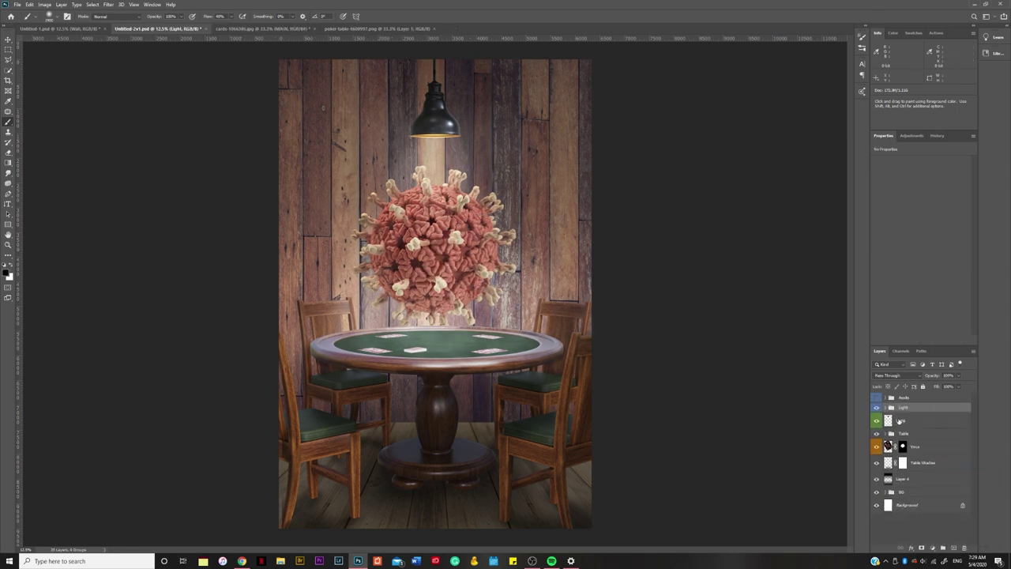
pyautogui.hotkey('ctrl', 'i')
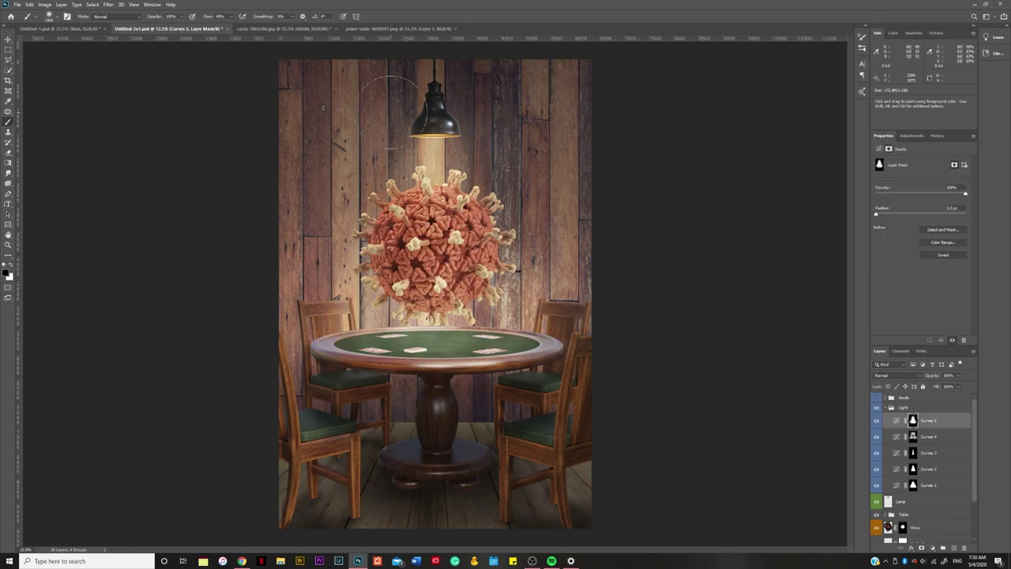
pyautogui.click(887, 408)
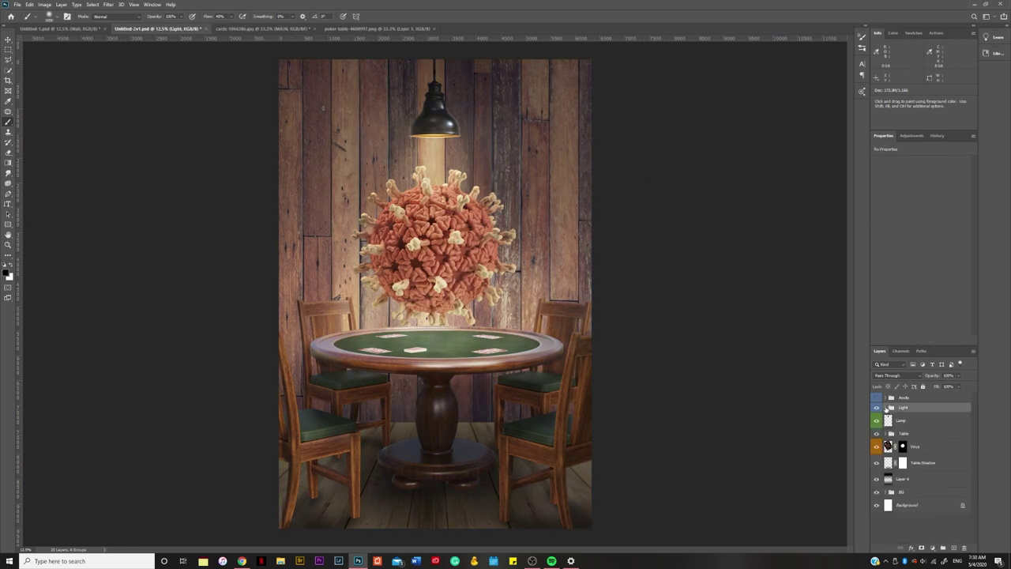
pyautogui.moveTo(931, 376); pyautogui.dragTo(926, 382)
pyautogui.hotkey('ctrl', 'j')
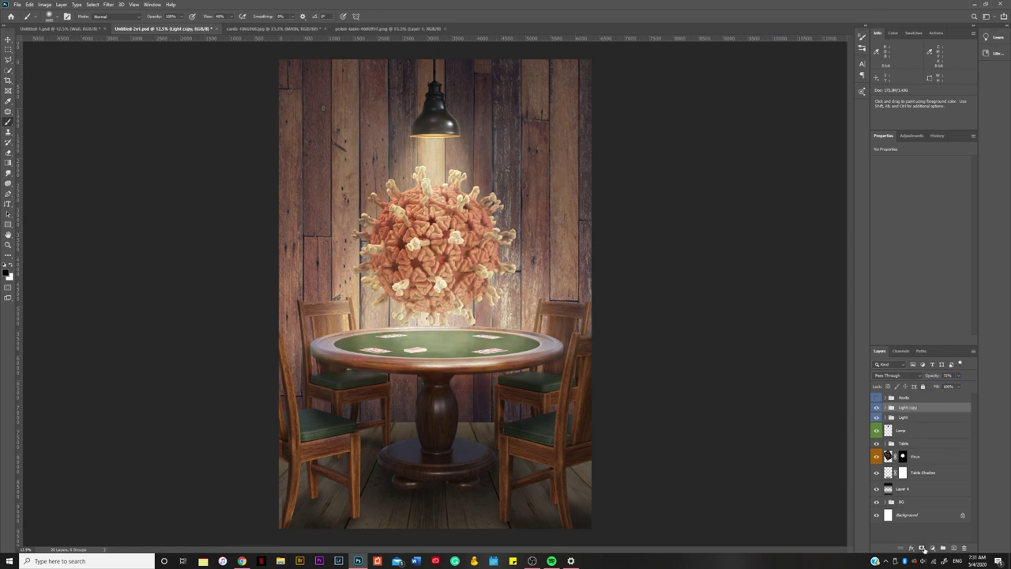
# Limit Light copy with a gradient layer mask and lower its opacity to 52%.
pyautogui.click(922, 548)
pyautogui.click(9, 162)
pyautogui.click(42, 162)
pyautogui.click(59, 16)
pyautogui.click(851, 140)
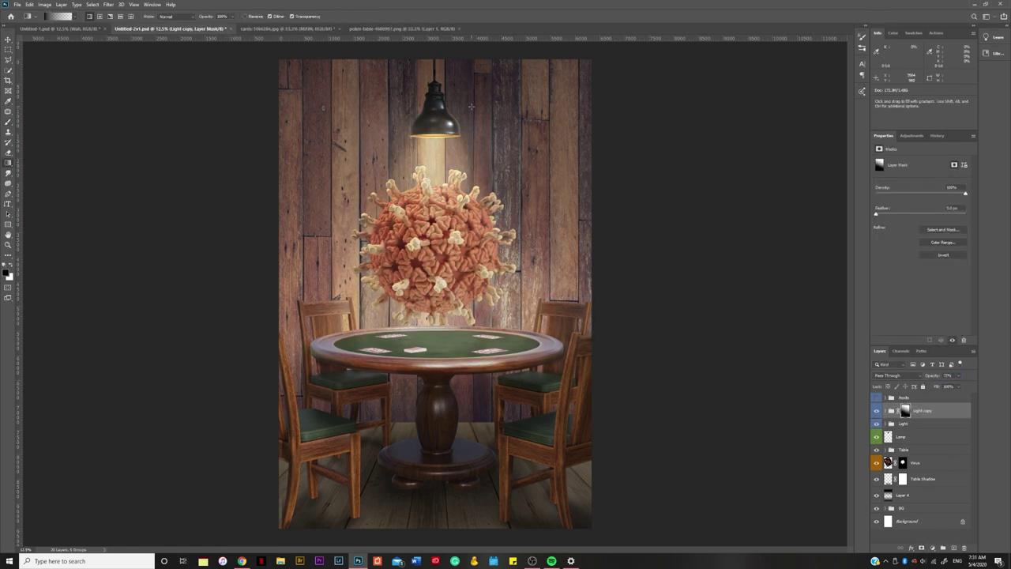
pyautogui.moveTo(434, 356); pyautogui.dragTo(447, 42)
pyautogui.moveTo(931, 376); pyautogui.dragTo(938, 378)
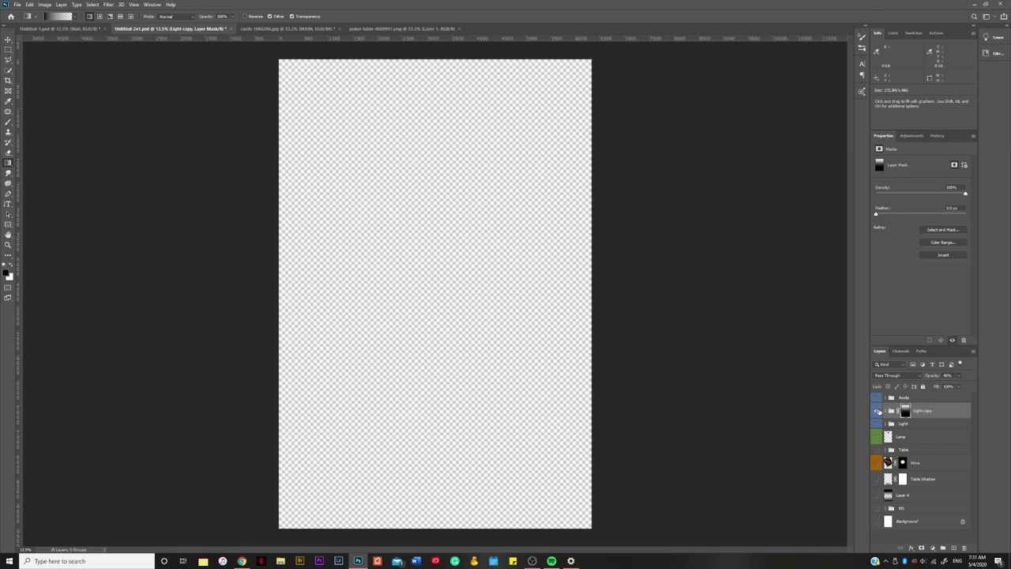
pyautogui.click(877, 411)
pyautogui.click(877, 411)
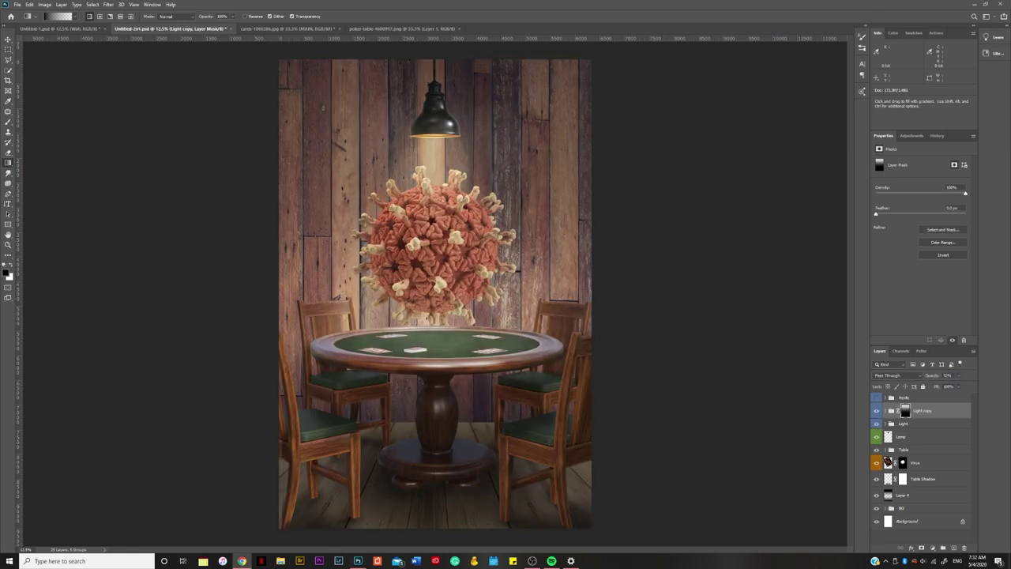
# Save the file and rename Layer 5 in the BG group to Fog.
pyautogui.hotkey('ctrl', 's')
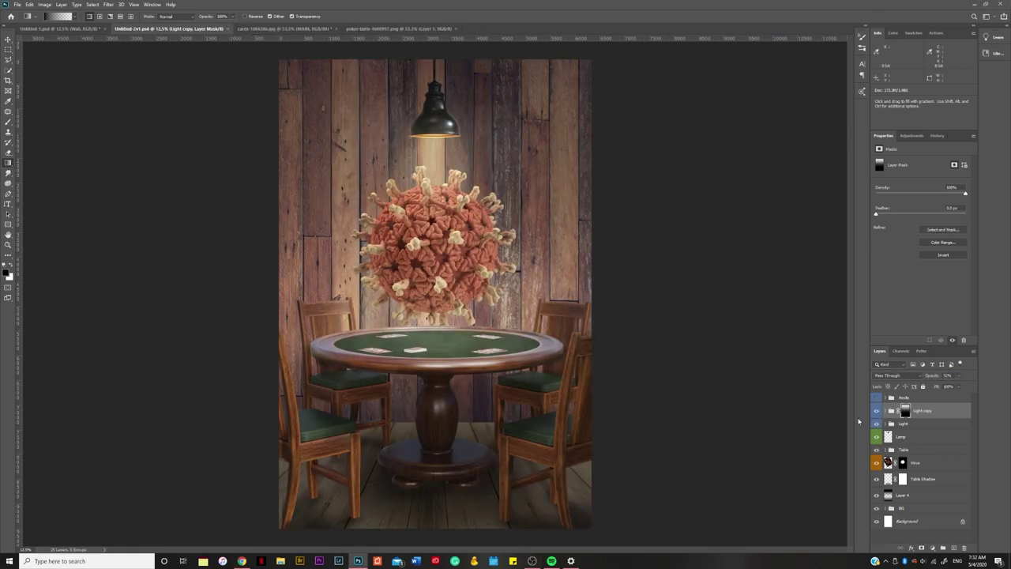
pyautogui.scroll(-3, 890, 442)
pyautogui.click(917, 485)
pyautogui.press('b')
pyautogui.doubleClick(910, 485)
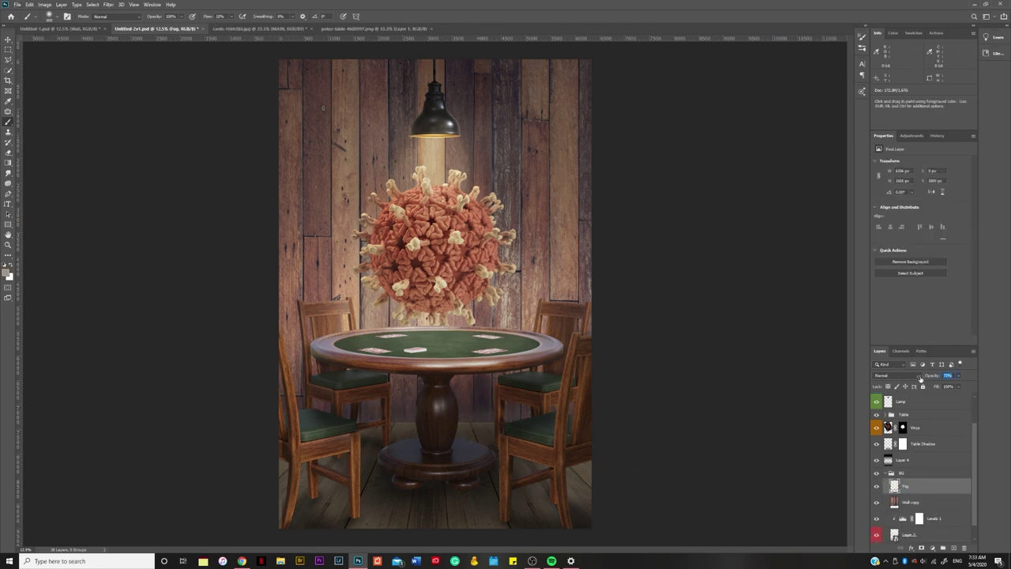
# Brighten the wall around the lamp through Layer 4's Luminosity mask, then select Wall copy.
pyautogui.scroll(5, 890, 391)
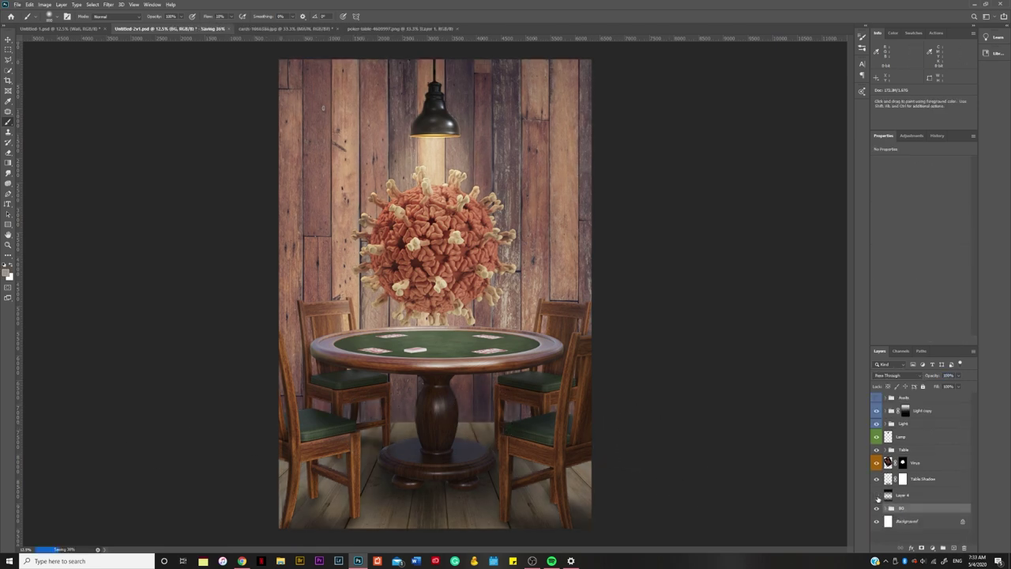
pyautogui.click(903, 409)
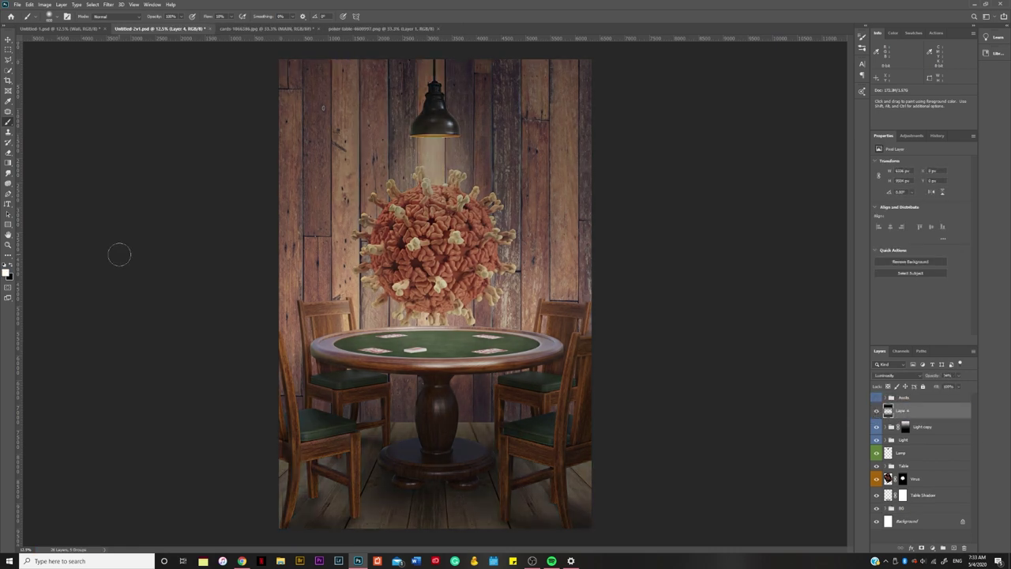
pyautogui.moveTo(336, 162); pyautogui.dragTo(387, 173)
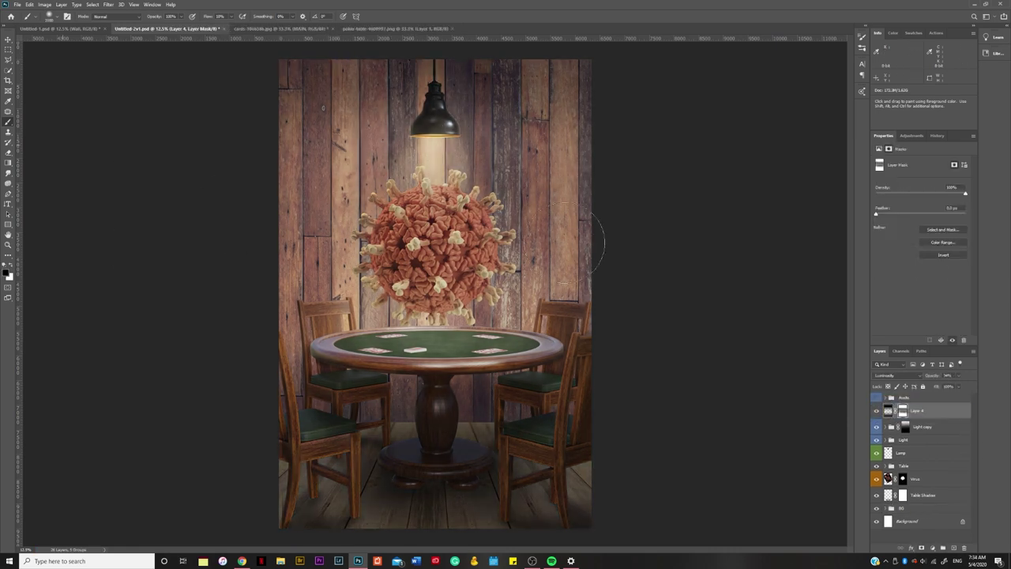
pyautogui.scroll(1, 884, 376)
pyautogui.scroll(-1, 883, 376)
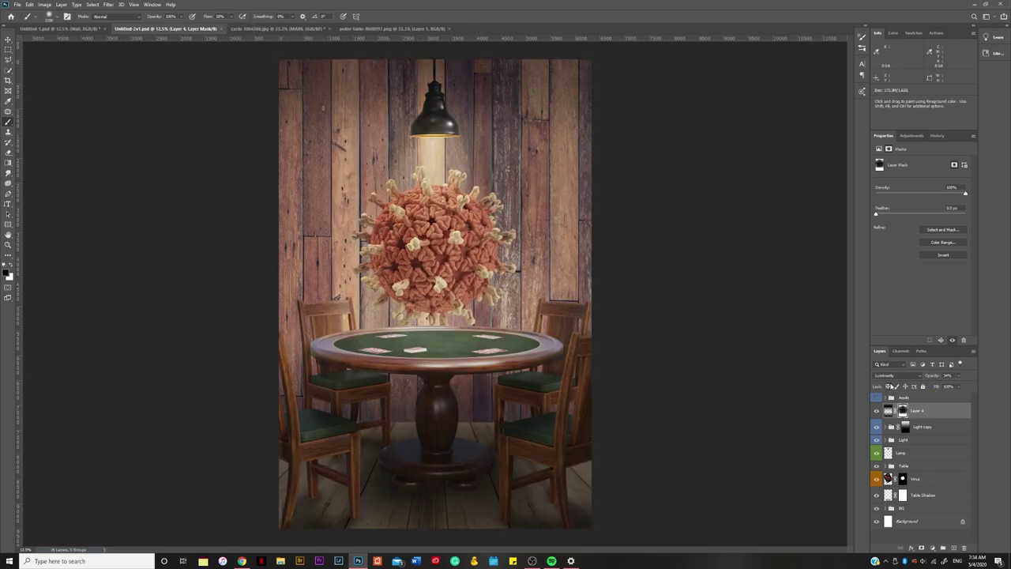
pyautogui.click(888, 510)
pyautogui.click(908, 486)
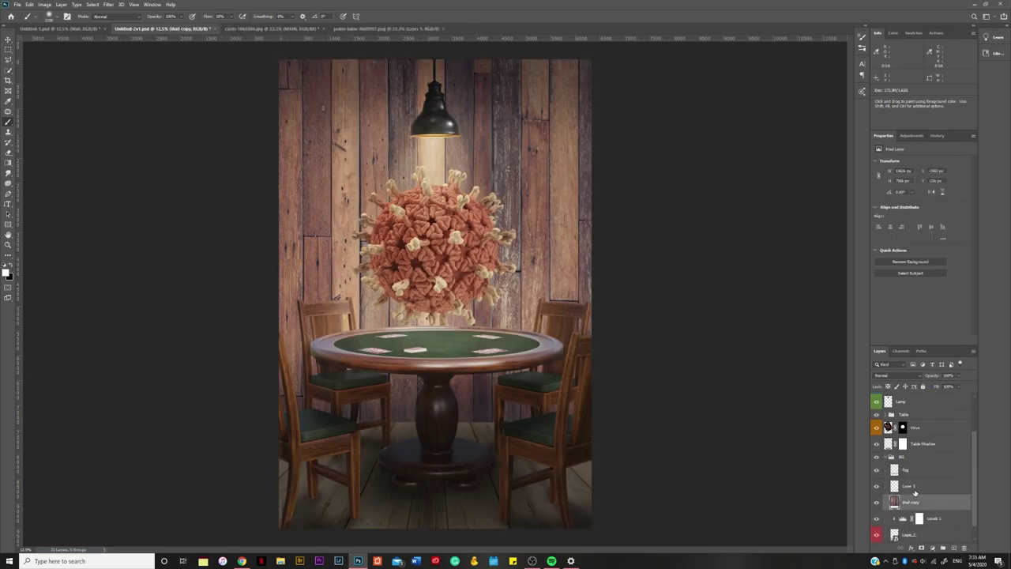
# Add a Brightness/Contrast 2 layer above Wall copy, check its mask, and collapse BG.
pyautogui.click(932, 548)
pyautogui.click(957, 432)
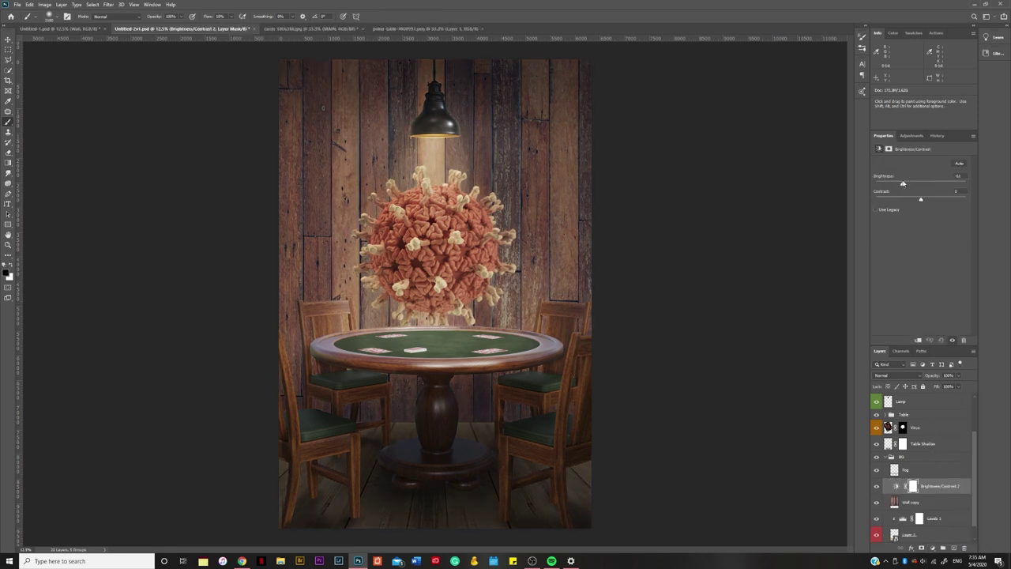
pyautogui.keyDown('alt'); pyautogui.click(912, 485); pyautogui.keyUp('alt')
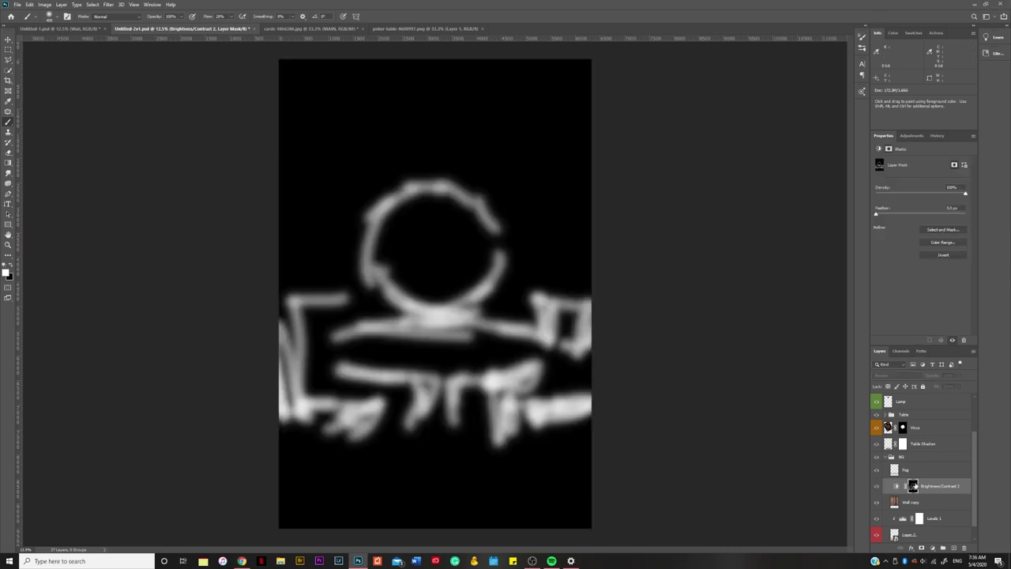
pyautogui.click(887, 457)
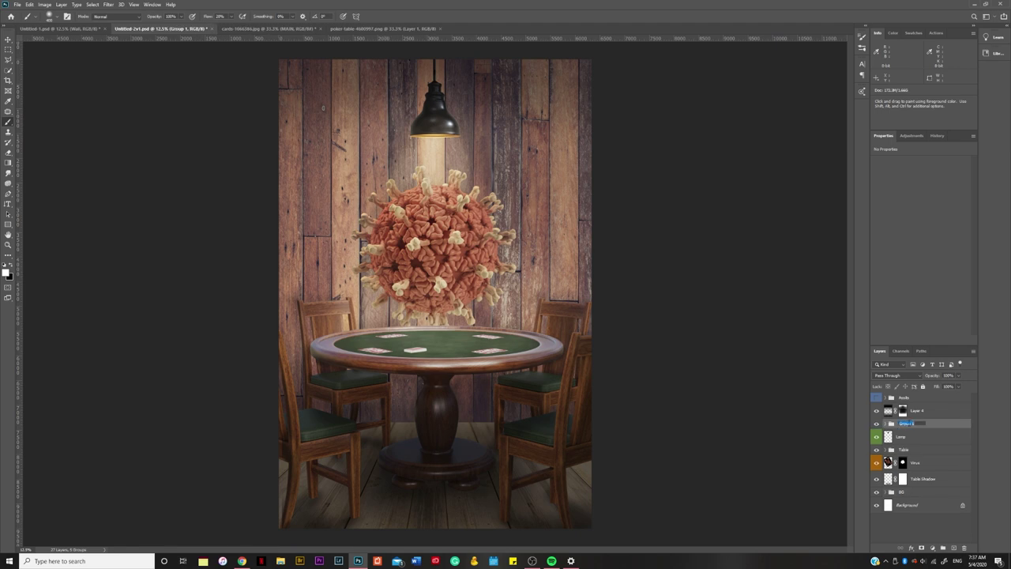
# Lower Brightness/Contrast 3 brightness to darken the table, then collapse the Table group.
pyautogui.click(903, 472)
pyautogui.moveTo(922, 184); pyautogui.dragTo(916, 187)
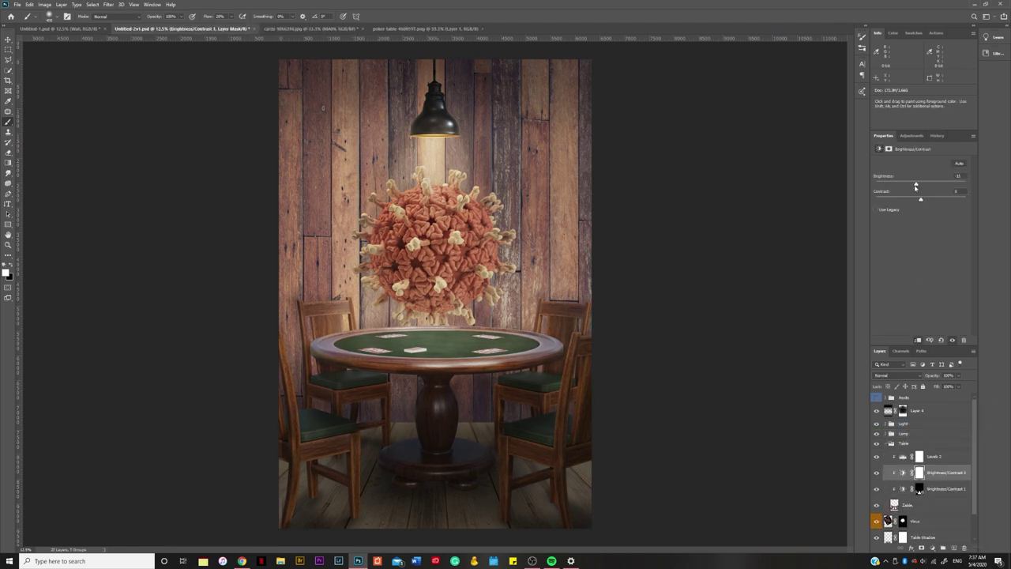
pyautogui.click(313, 380)
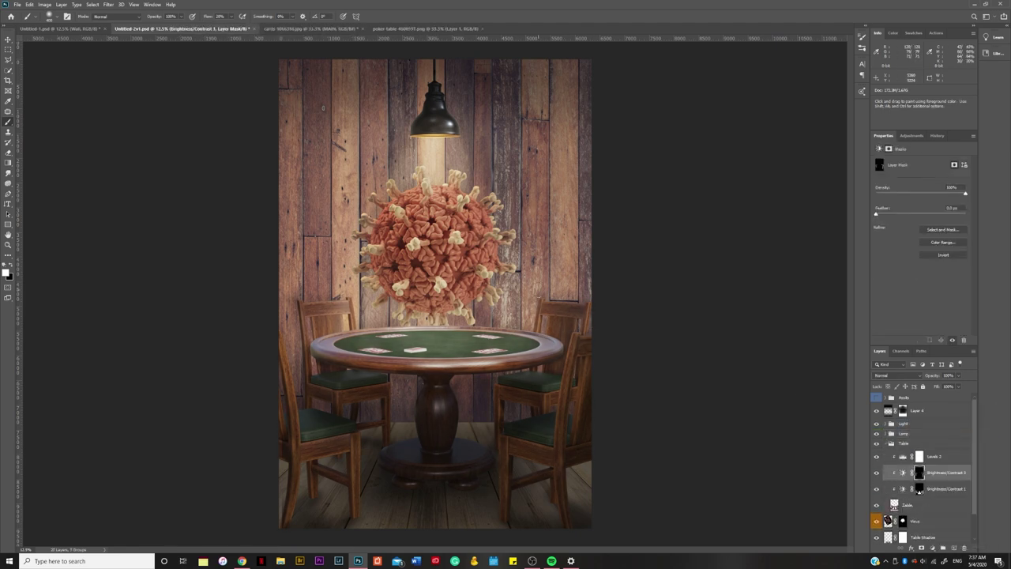
pyautogui.click(879, 149)
pyautogui.click(919, 473)
pyautogui.click(887, 444)
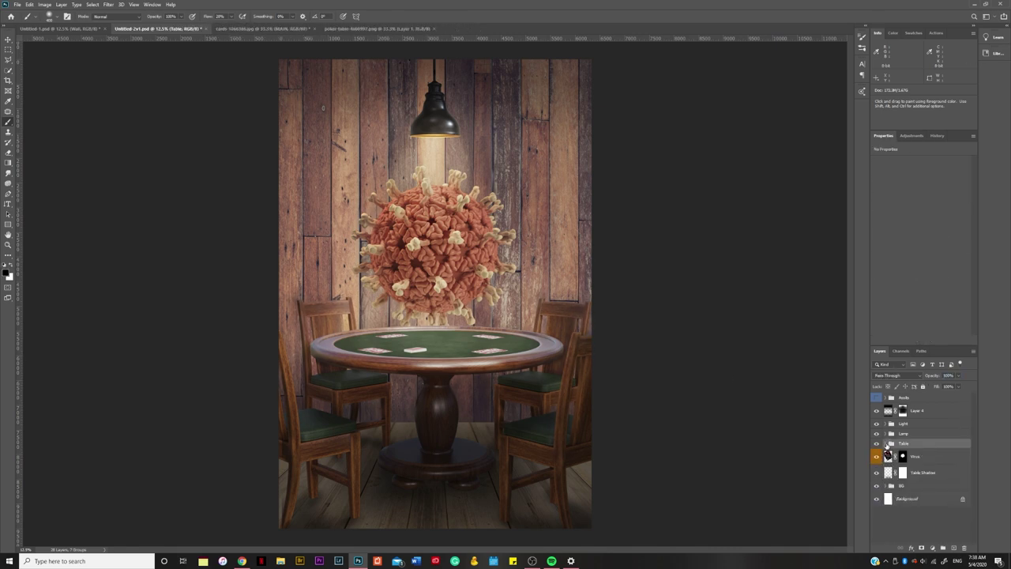
# Put the Virus layer in its own group, colour-label the groups, and save.
pyautogui.hotkey('ctrl', 'z')
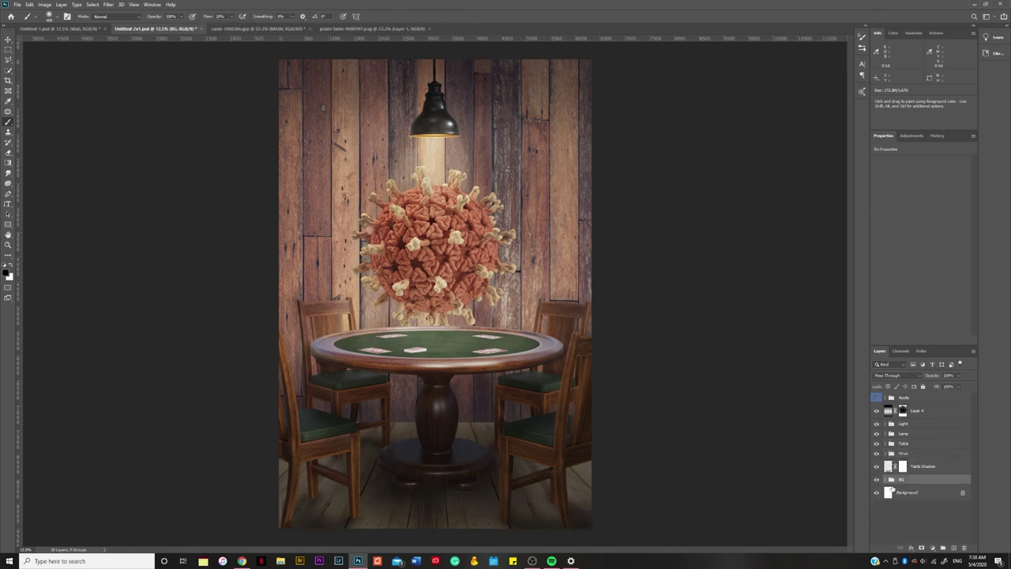
pyautogui.hotkey('ctrl', 'shift', 'z')
pyautogui.hotkey('ctrl', 'shift', 'z')
pyautogui.hotkey('ctrl', 'shift', 'z')
pyautogui.hotkey('ctrl', 'shift', 'z')
pyautogui.hotkey('ctrl', 's')
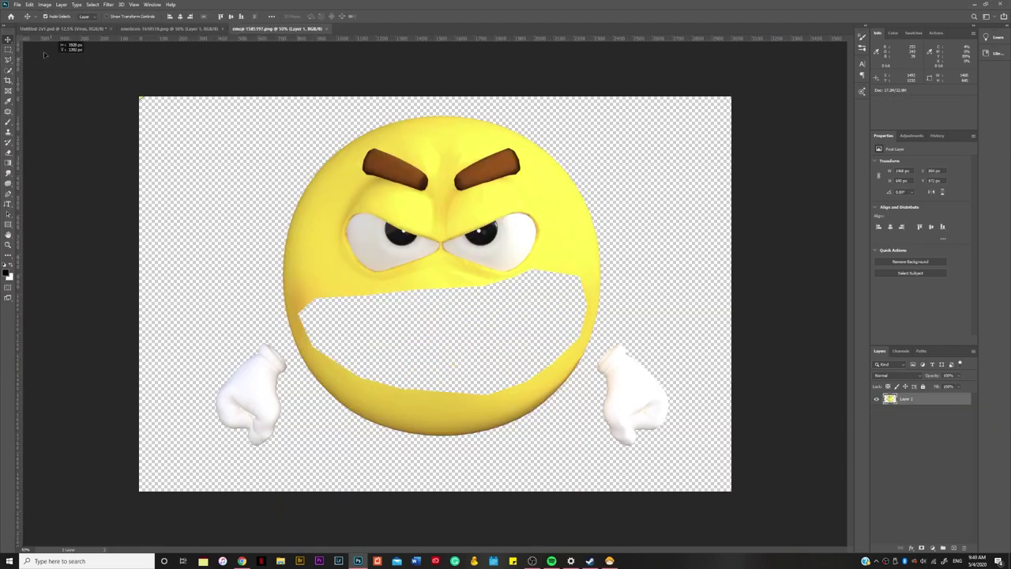
# Commit the emoji's grinning mouth scaled across the lower half of the virus.
pyautogui.press('Return')
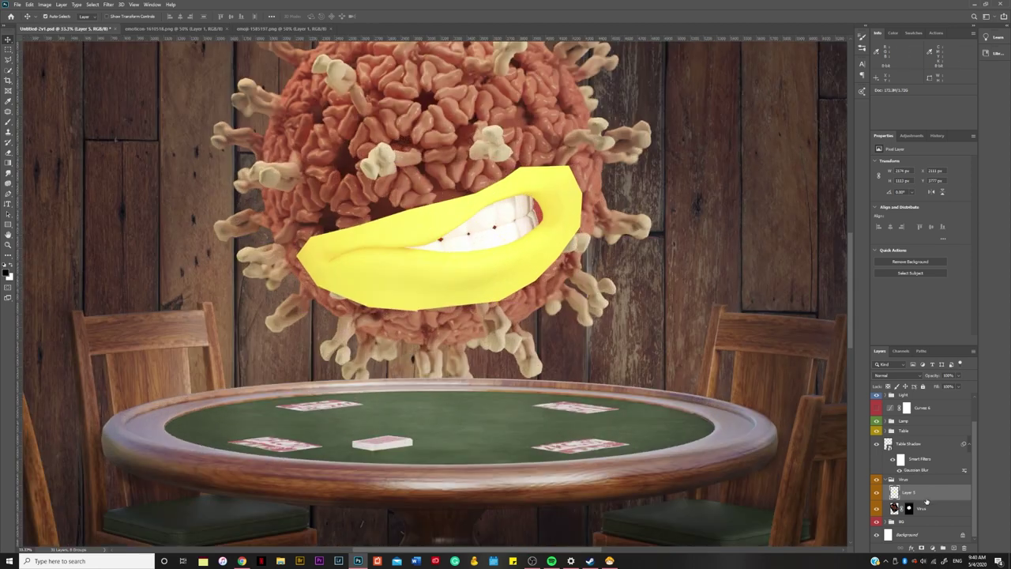
# Darken the mouth with a lower Levels output white and desaturate its yellows with Hue/Saturation.
pyautogui.click(877, 397)
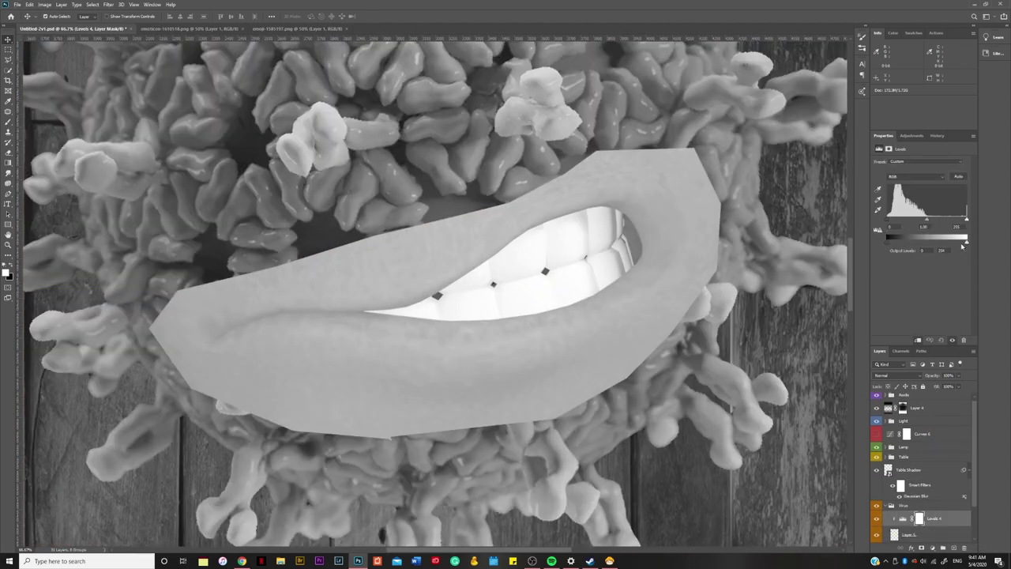
pyautogui.moveTo(962, 246)
pyautogui.mouseDown()
pyautogui.moveTo(919, 249)
pyautogui.moveTo(937, 220)
pyautogui.mouseUp()
pyautogui.hotkey('ctrl', '-')
pyautogui.hotkey('ctrl', '-')
pyautogui.hotkey('ctrl', '-')
pyautogui.hotkey('ctrl', '+')
pyautogui.hotkey('ctrl', '+')
pyautogui.hotkey('ctrl', '+')
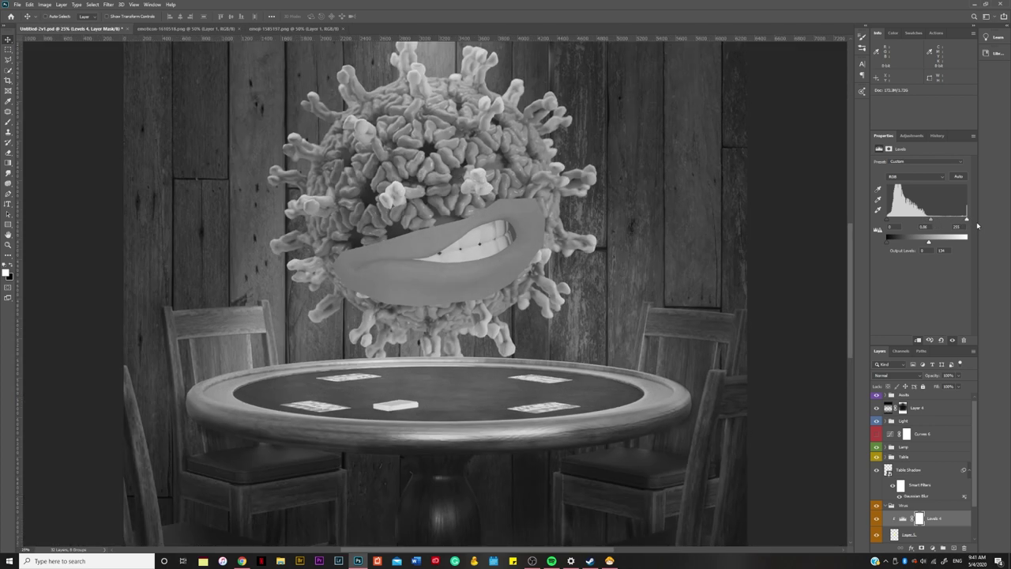
pyautogui.hotkey('ctrl', '-')
pyautogui.click(932, 548)
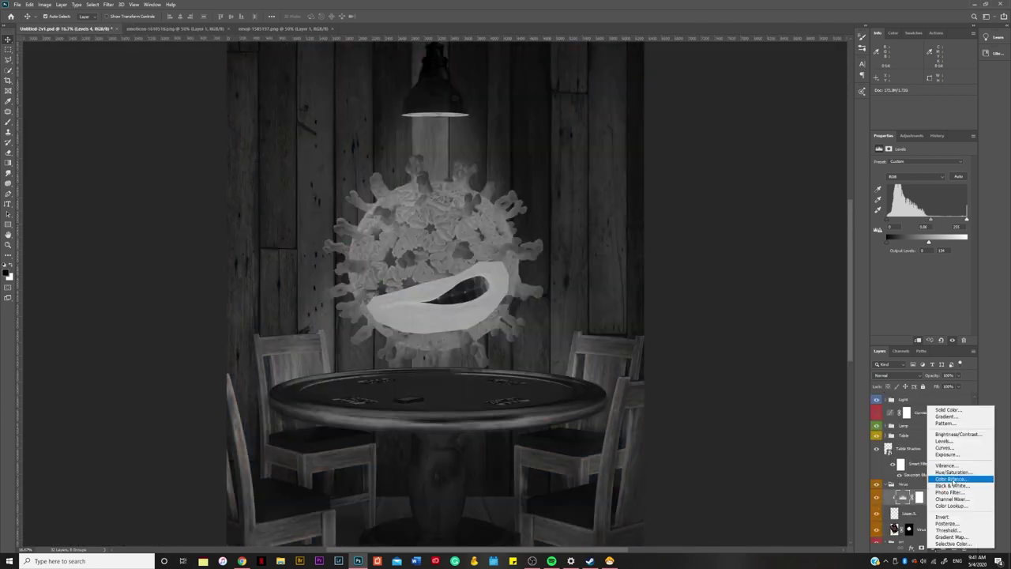
pyautogui.click(908, 479)
pyautogui.moveTo(447, 329); pyautogui.dragTo(423, 328)
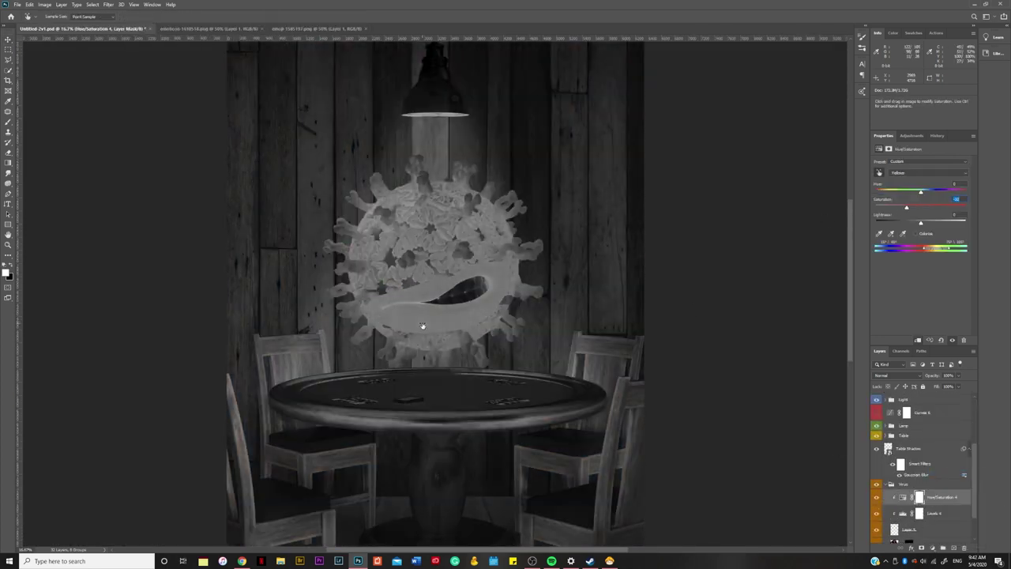
# Clip a Curves 7 adjustment to the lips and edit its Blue and Green curves.
pyautogui.click(877, 400)
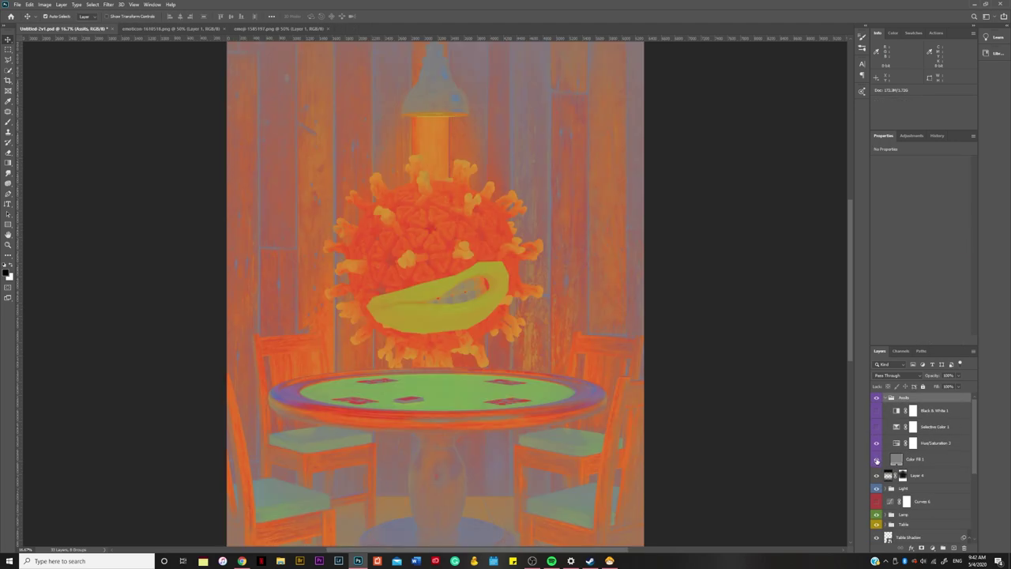
pyautogui.click(933, 547)
pyautogui.click(908, 451)
pyautogui.moveTo(925, 210); pyautogui.dragTo(931, 225)
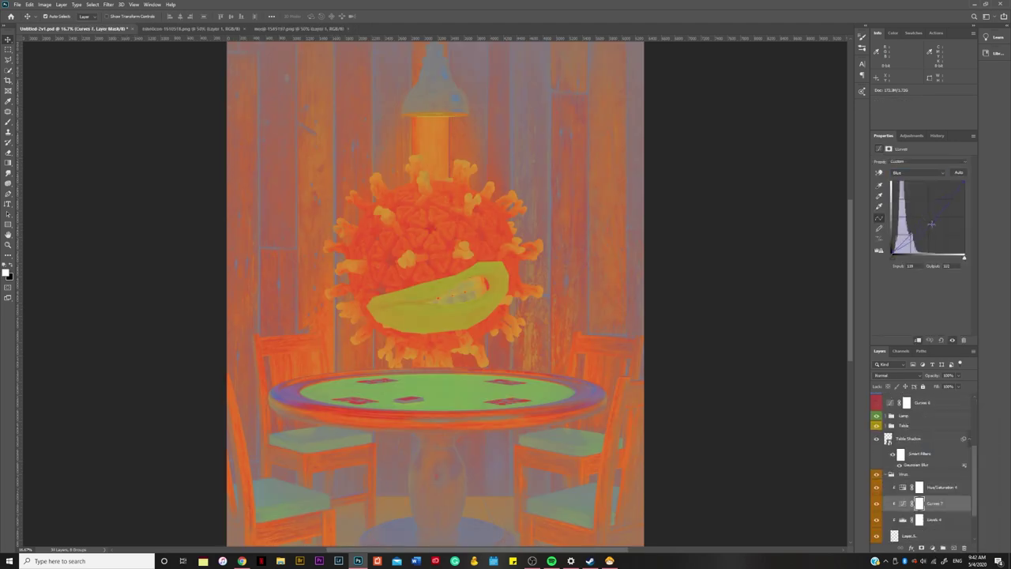
pyautogui.click(938, 172)
pyautogui.click(916, 200)
pyautogui.moveTo(908, 221)
pyautogui.mouseDown()
pyautogui.moveTo(908, 204)
pyautogui.moveTo(933, 228)
pyautogui.mouseUp()
# Keep the lips layer Normal, add it a white mask, and move Curves 7 above Hue/Saturation 4.
pyautogui.click(876, 460)
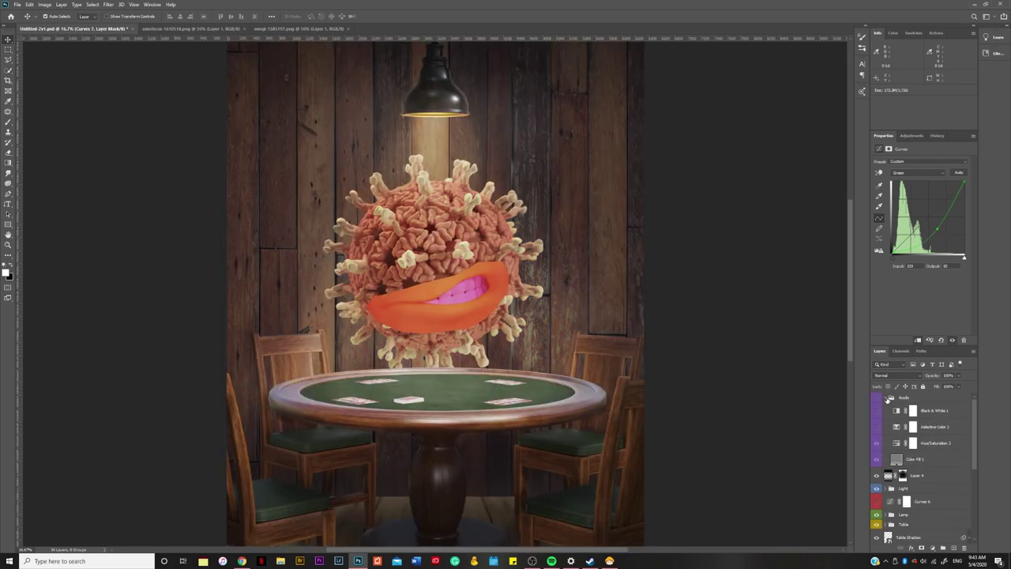
pyautogui.click(916, 491)
pyautogui.click(892, 375)
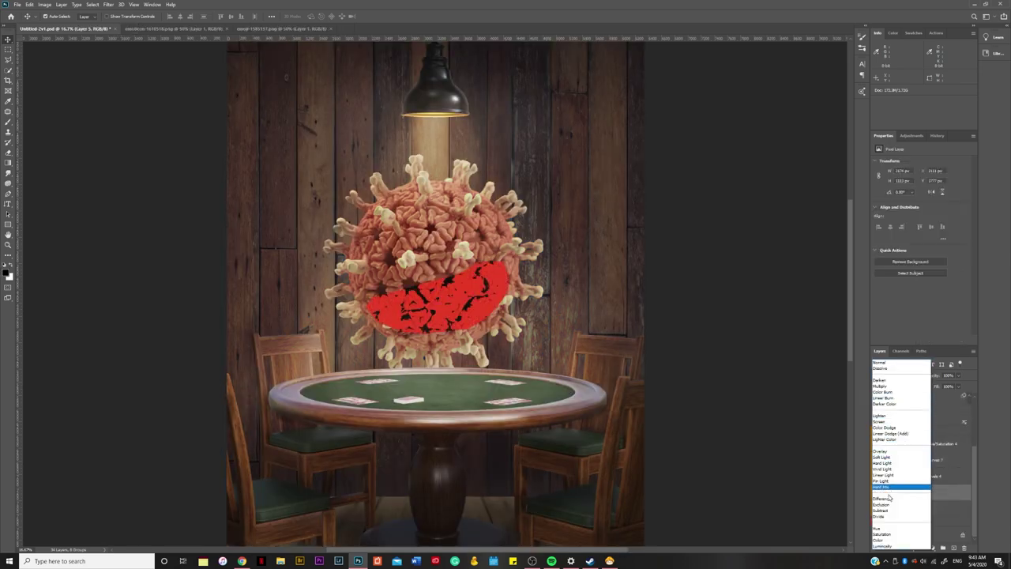
pyautogui.click(879, 362)
pyautogui.click(923, 548)
pyautogui.hotkey('ctrl', '+')
pyautogui.click(876, 443)
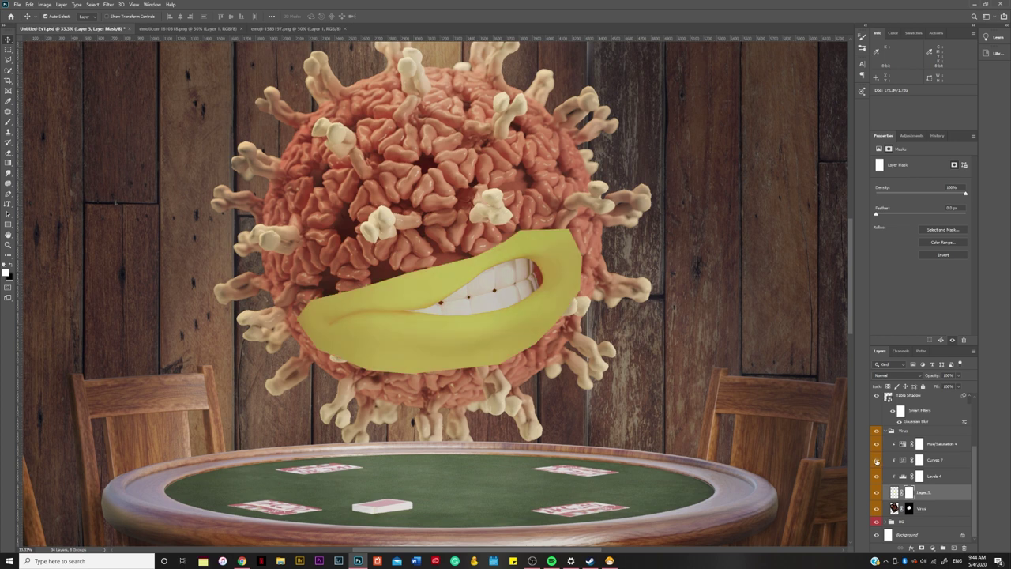
pyautogui.click(937, 444)
pyautogui.moveTo(936, 459); pyautogui.dragTo(937, 438)
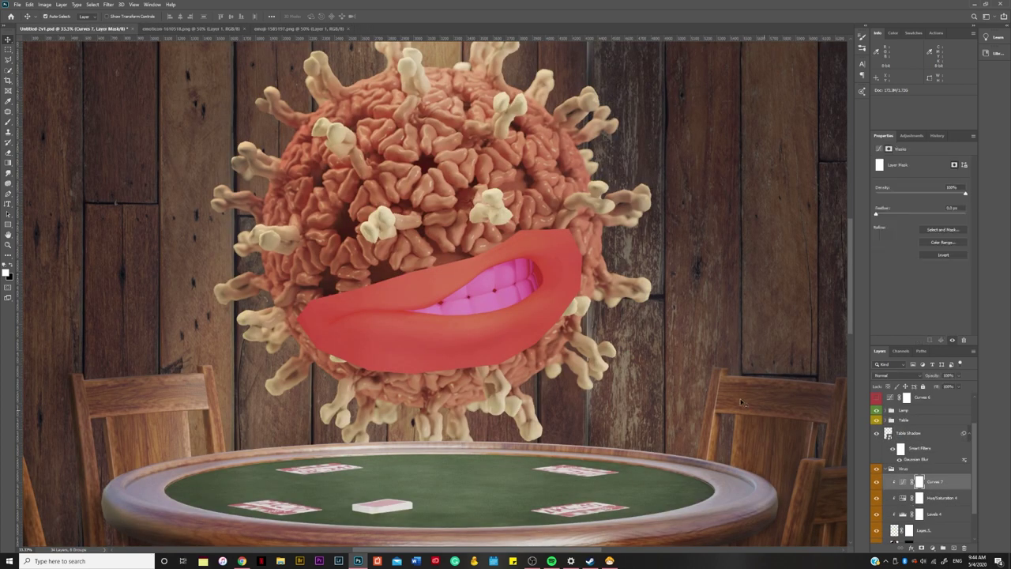
# Paint black on the Curves 7 mask to restore the upper and lower teeth.
pyautogui.hotkey('ctrl', '+')
pyautogui.press('b')
pyautogui.hotkey('ctrl', '+')
pyautogui.rightClick(558, 269)
pyautogui.moveTo(711, 150)
pyautogui.mouseDown()
pyautogui.moveTo(506, 189)
pyautogui.moveTo(426, 237)
pyautogui.mouseUp()
pyautogui.moveTo(403, 395); pyautogui.dragTo(438, 426)
pyautogui.moveTo(427, 237)
pyautogui.mouseDown()
pyautogui.moveTo(260, 351)
pyautogui.moveTo(377, 324)
pyautogui.mouseUp()
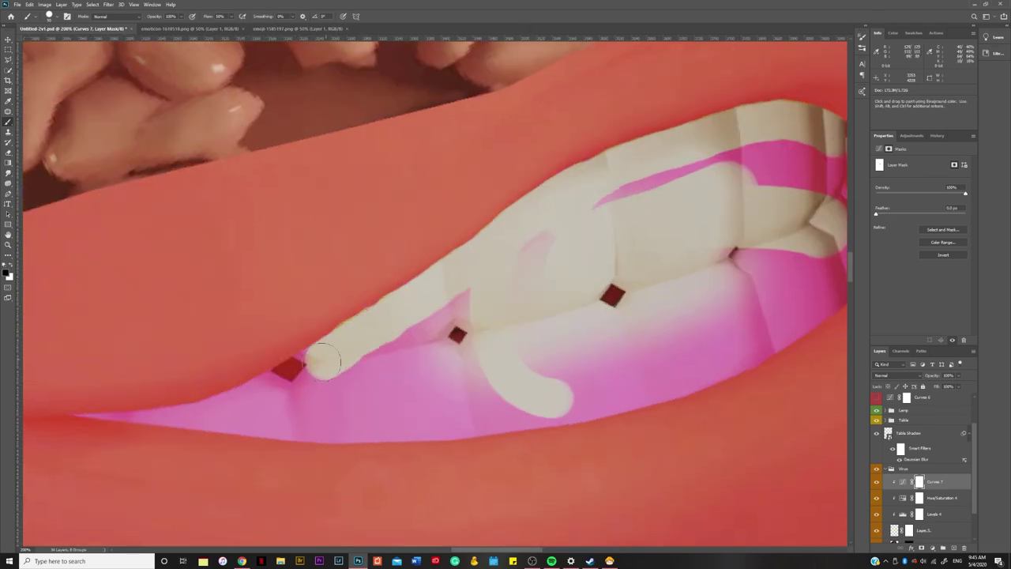
pyautogui.moveTo(348, 356); pyautogui.dragTo(742, 260)
pyautogui.moveTo(790, 237); pyautogui.dragTo(553, 337)
pyautogui.moveTo(641, 336); pyautogui.dragTo(340, 486)
pyautogui.moveTo(363, 299); pyautogui.dragTo(569, 260)
pyautogui.moveTo(537, 434)
pyautogui.mouseDown()
pyautogui.moveTo(531, 359)
pyautogui.moveTo(324, 436)
pyautogui.mouseUp()
pyautogui.moveTo(434, 387)
pyautogui.mouseDown()
pyautogui.moveTo(536, 316)
pyautogui.moveTo(339, 329)
pyautogui.moveTo(284, 312)
pyautogui.moveTo(556, 328)
pyautogui.moveTo(534, 393)
pyautogui.moveTo(427, 395)
pyautogui.mouseUp()
# Clean the pink edges along the lower teeth and pan around the mouth to inspect.
pyautogui.scroll(2, 492, 355)
pyautogui.scroll(1, 492, 355)
pyautogui.moveTo(427, 395); pyautogui.dragTo(553, 403)
pyautogui.moveTo(466, 389); pyautogui.dragTo(324, 382)
pyautogui.hscroll(5, 565, 404)
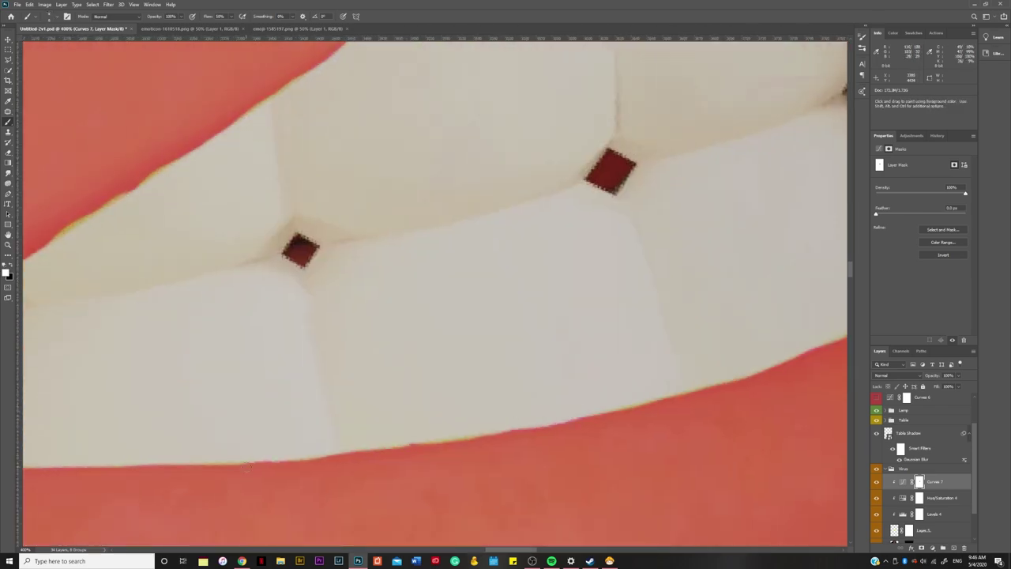
pyautogui.hscroll(5, 623, 412)
pyautogui.scroll(1, 612, 307)
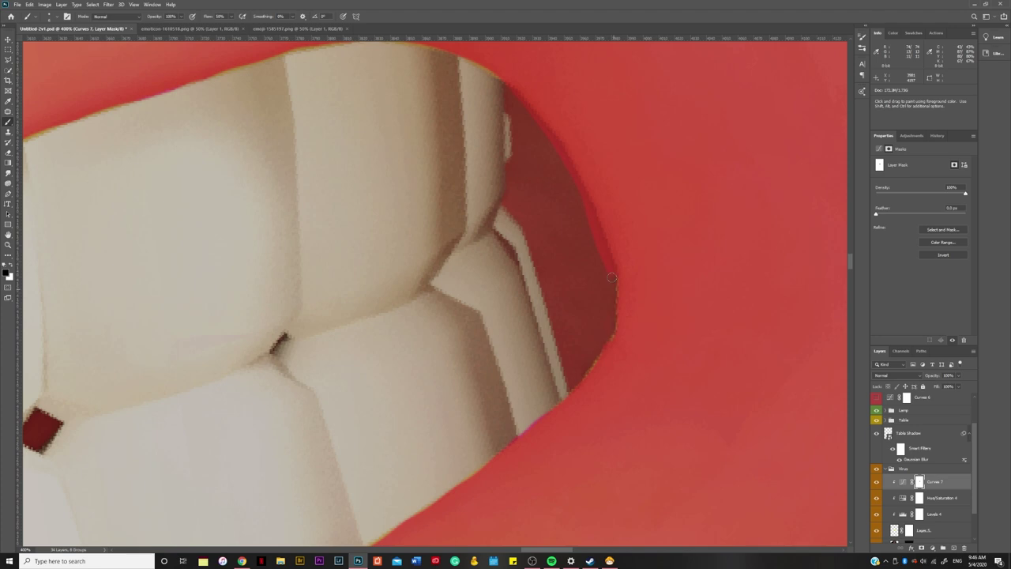
pyautogui.scroll(2, 581, 196)
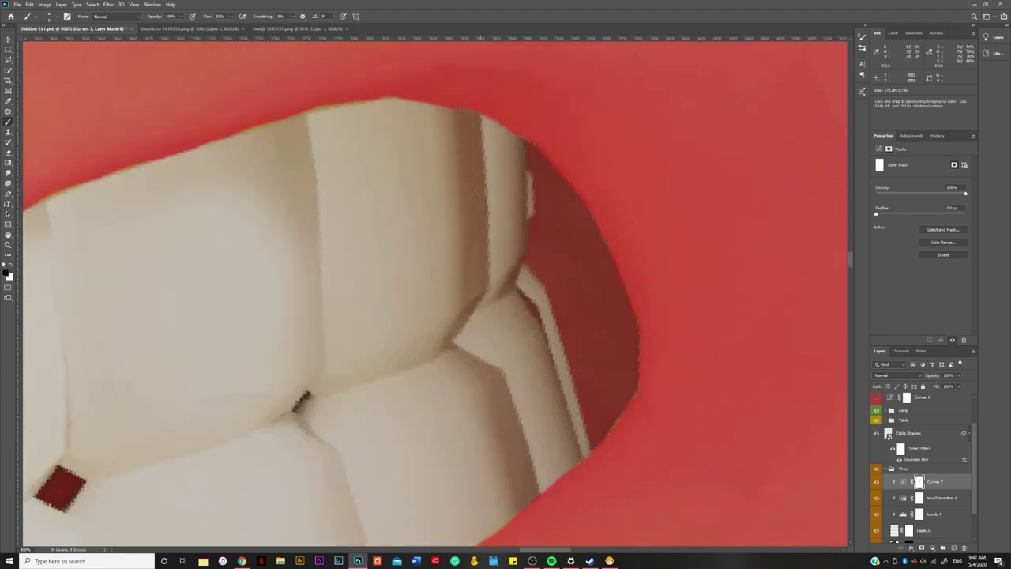
pyautogui.scroll(-8, 642, 231)
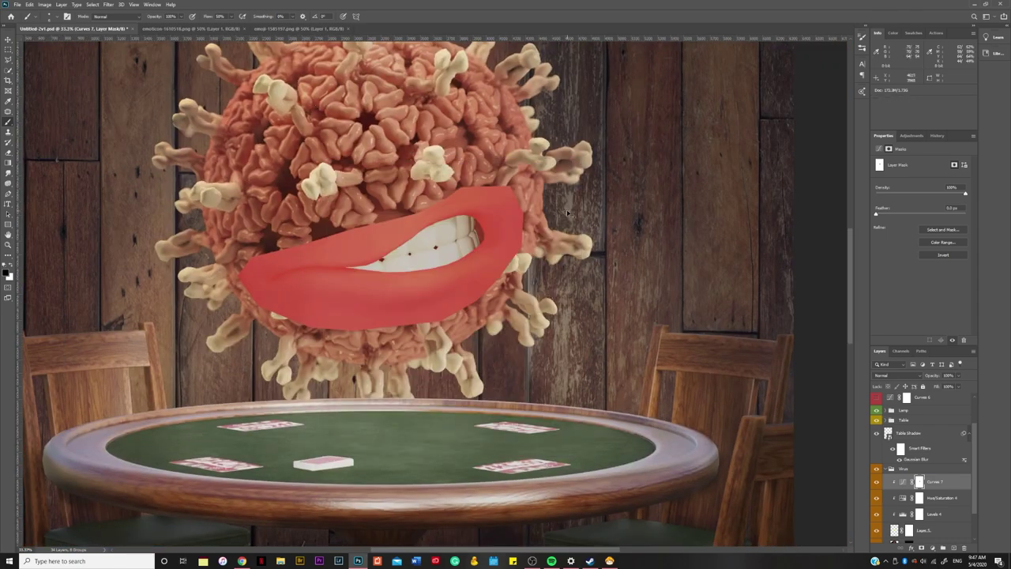
pyautogui.scroll(6, 752, 277)
pyautogui.hscroll(-5, 752, 277)
pyautogui.scroll(-3, 753, 276)
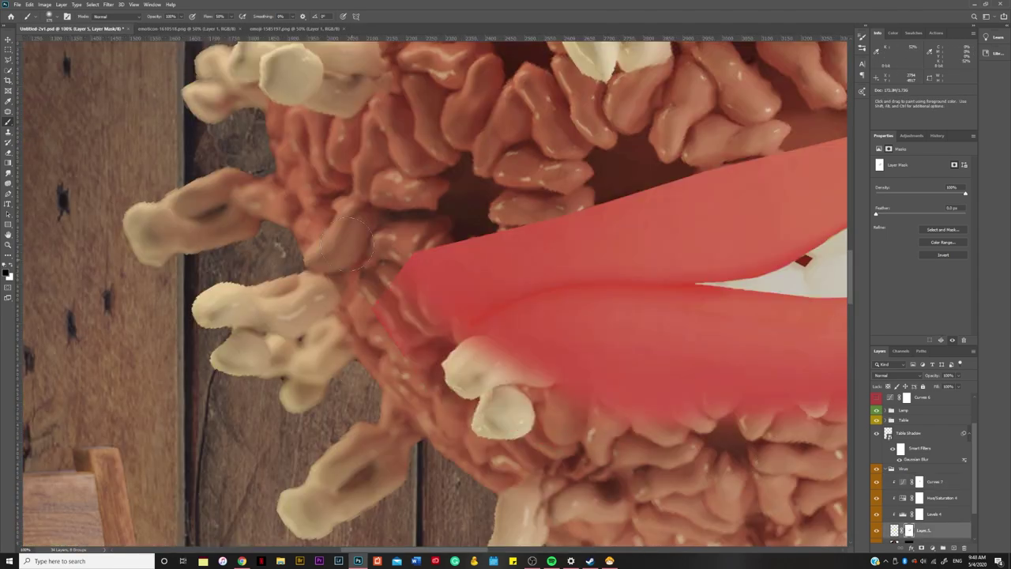
pyautogui.hscroll(1, 691, 117)
pyautogui.scroll(-2, 691, 117)
pyautogui.scroll(-3, 691, 117)
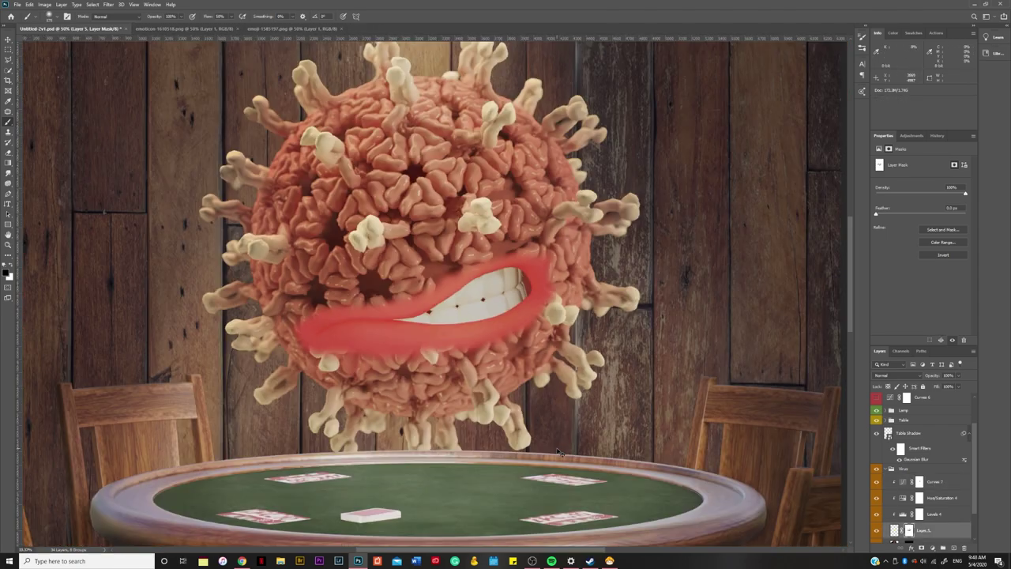
pyautogui.scroll(2, 667, 225)
pyautogui.scroll(2, 668, 225)
pyautogui.scroll(2, 668, 225)
pyautogui.hscroll(-1, 667, 225)
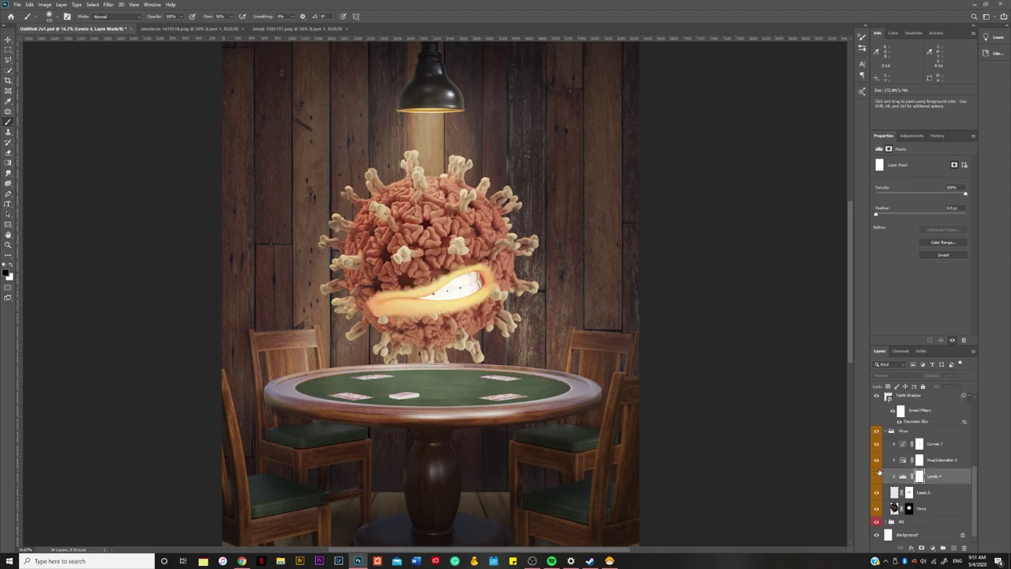
# Leave the lips blend mode unchanged and add an empty Layer 6 below the lips.
pyautogui.click(933, 491)
pyautogui.click(891, 375)
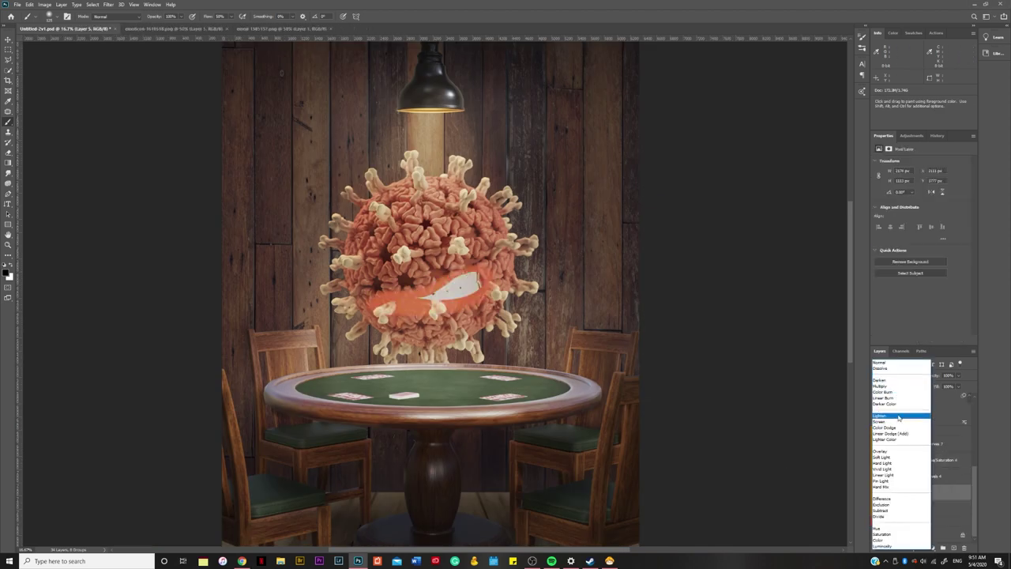
pyautogui.press('Escape')
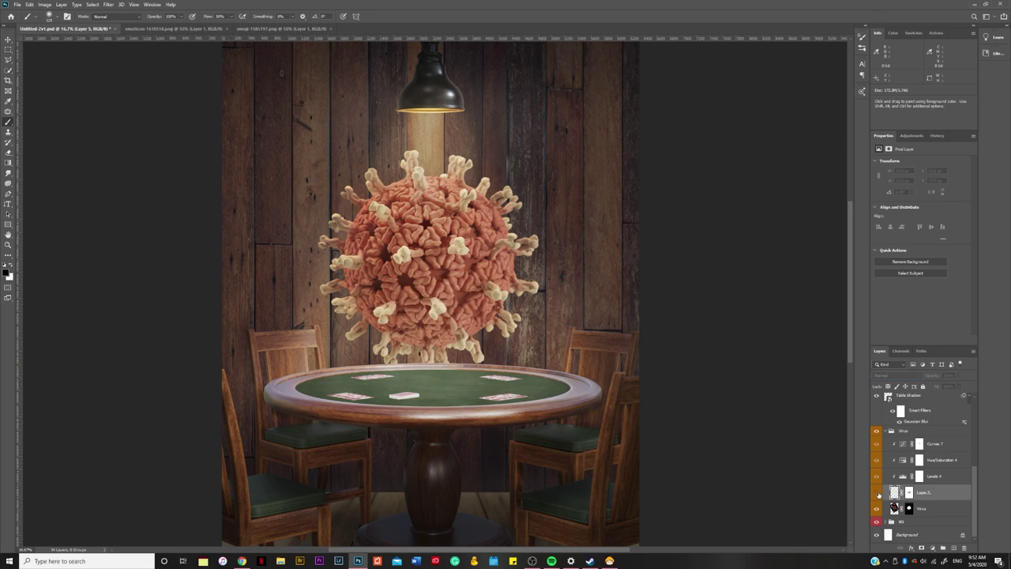
pyautogui.click(877, 492)
pyautogui.hotkey('ctrl', 'shift', 'alt', 'n')
pyautogui.click(9, 61)
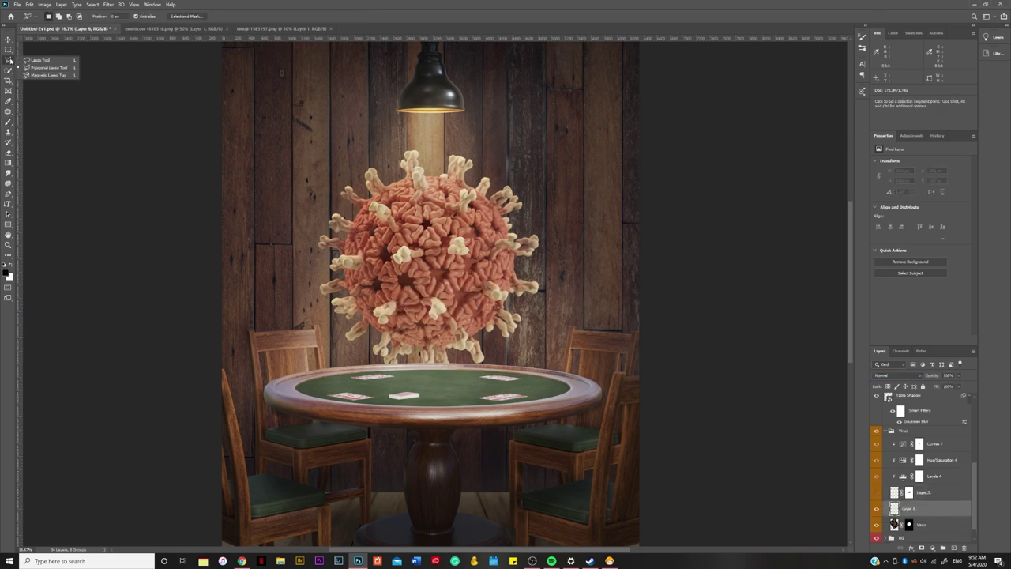
# Retune Levels 4 and set Hue/Saturation 4 hue to 0 for darker red lips.
pyautogui.hotkey('ctrl', 'z')
pyautogui.hotkey('ctrl', 'z')
pyautogui.hotkey('ctrl', 'z')
pyautogui.hotkey('ctrl', 'z')
pyautogui.hotkey('ctrl', 'z')
pyautogui.hotkey('ctrl', 'z')
pyautogui.hotkey('ctrl', 'z')
pyautogui.hotkey('ctrl', 'z')
pyautogui.hotkey('ctrl', 'z')
pyautogui.hotkey('ctrl', 'z')
pyautogui.hotkey('ctrl', 'z')
pyautogui.hotkey('ctrl', 'z')
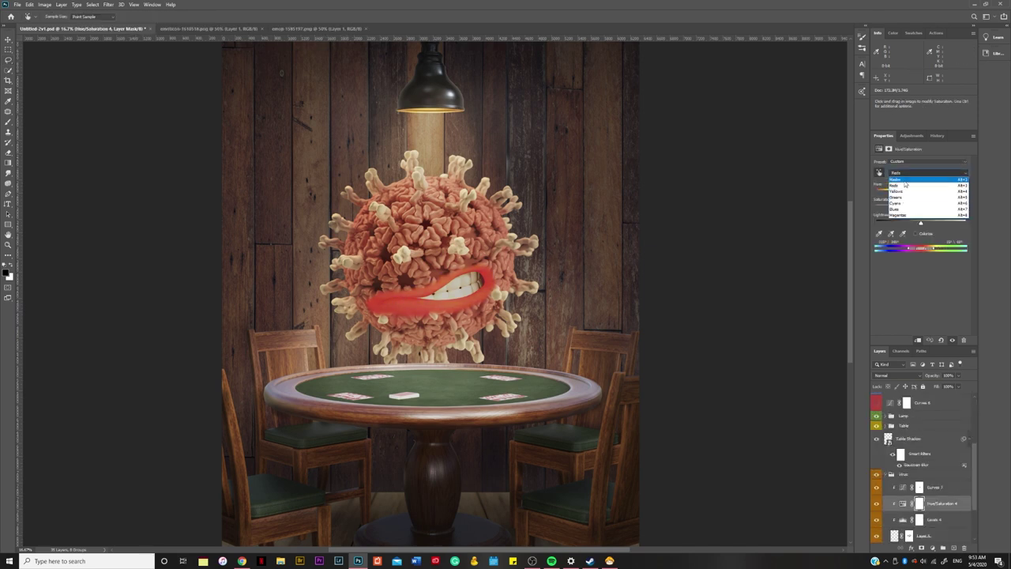
pyautogui.hotkey('ctrl', 'z')
pyautogui.hotkey('ctrl', 'z')
pyautogui.hotkey('ctrl', 'z')
pyautogui.hotkey('ctrl', 'z')
pyautogui.hotkey('ctrl', 'z')
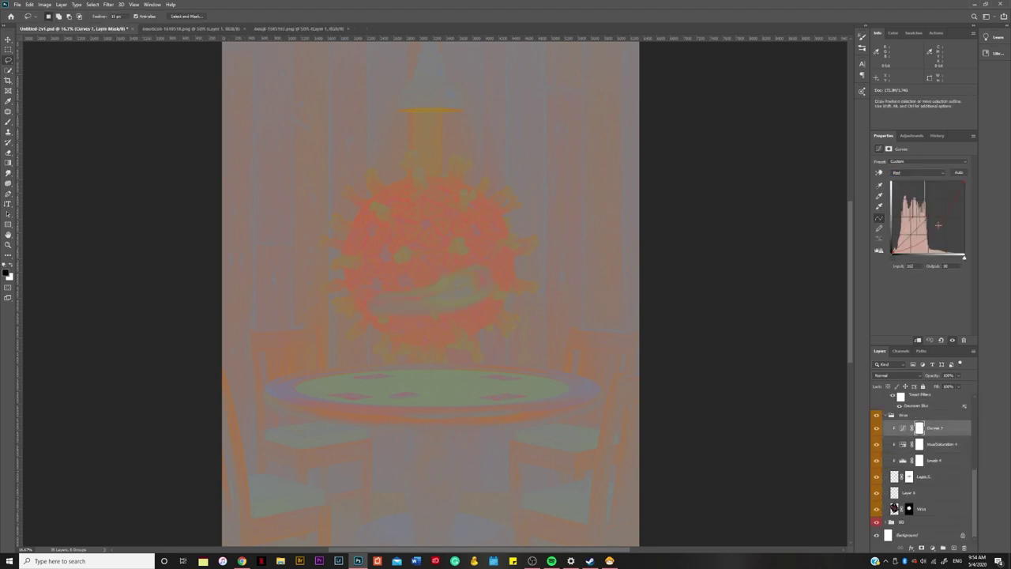
pyautogui.hotkey('ctrl', 'z')
pyautogui.hotkey('ctrl', 'z')
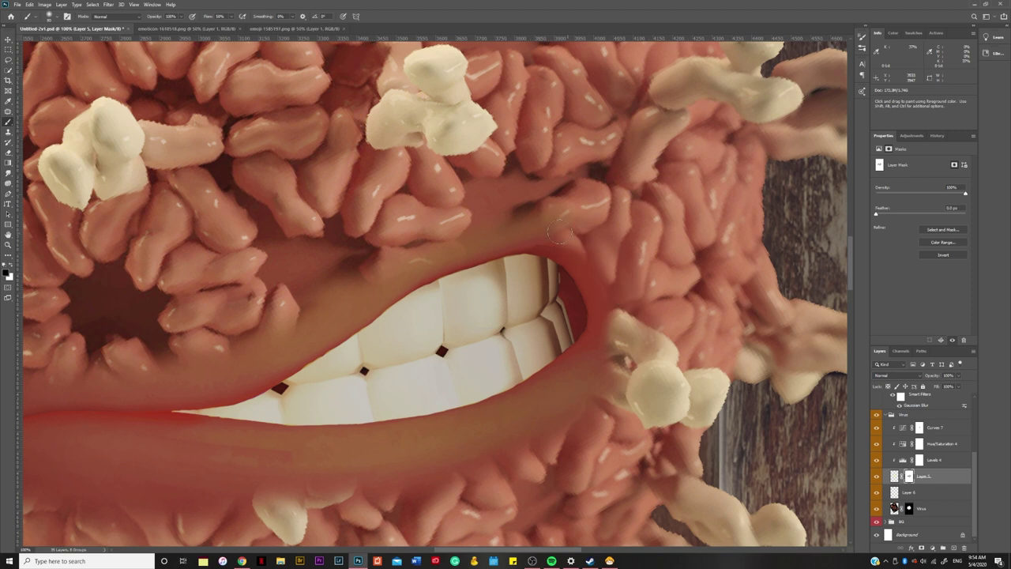
# Paint the lips mask around the corners so the lips blend into the virus skin.
pyautogui.moveTo(558, 231); pyautogui.dragTo(613, 266)
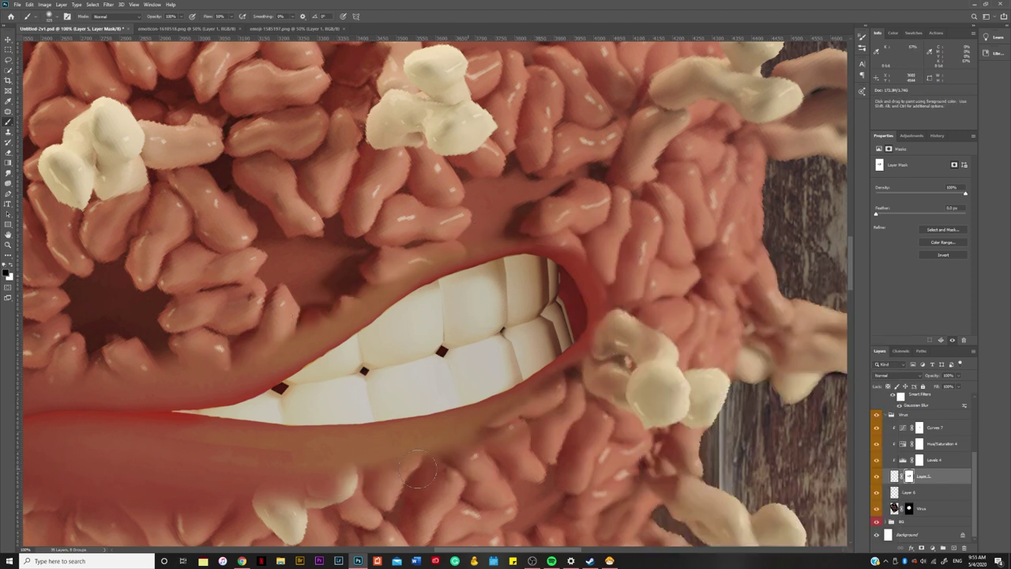
pyautogui.moveTo(340, 466); pyautogui.dragTo(593, 387)
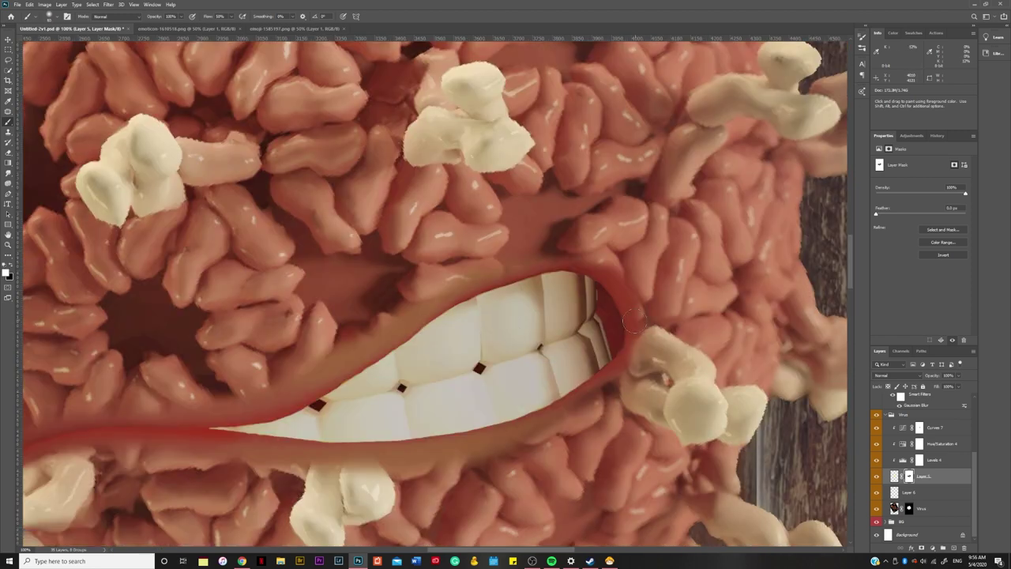
pyautogui.hotkey('ctrl', '0')
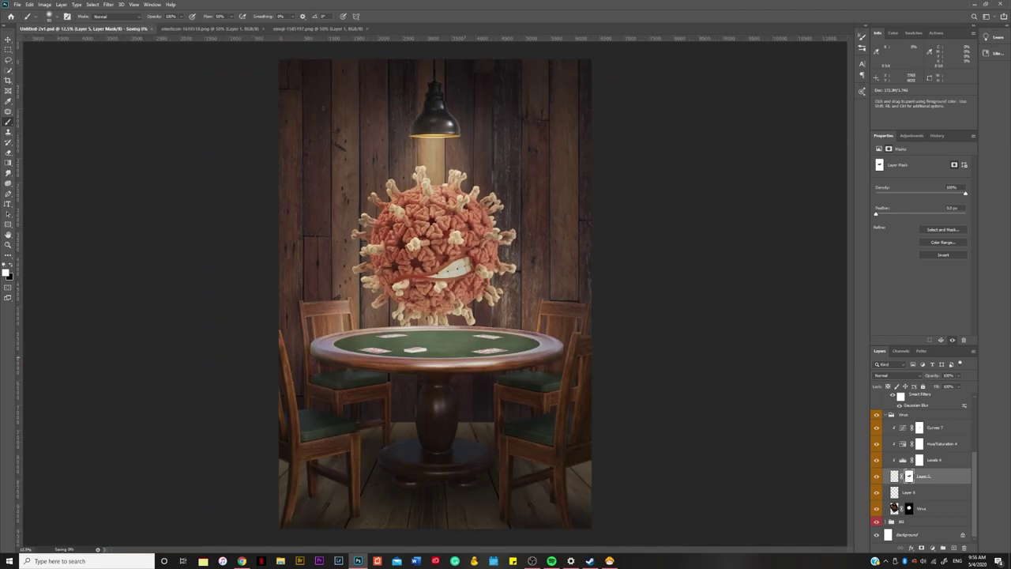
pyautogui.scroll(4, 442, 300)
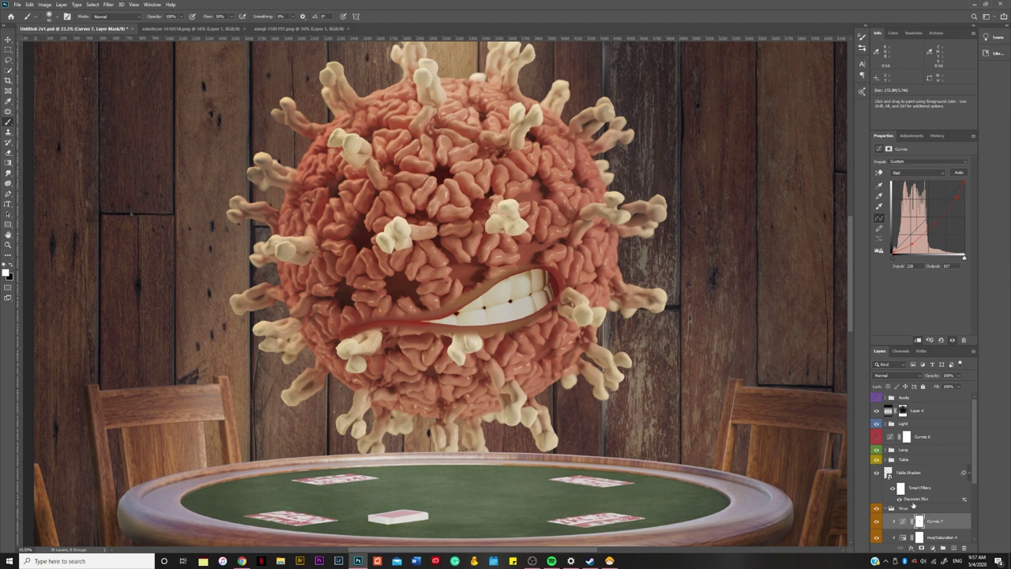
# Add a Brightness/Contrast 4 adjustment to the virus with an inverted black mask.
pyautogui.click(932, 548)
pyautogui.click(962, 433)
pyautogui.hotkey('ctrl', '+')
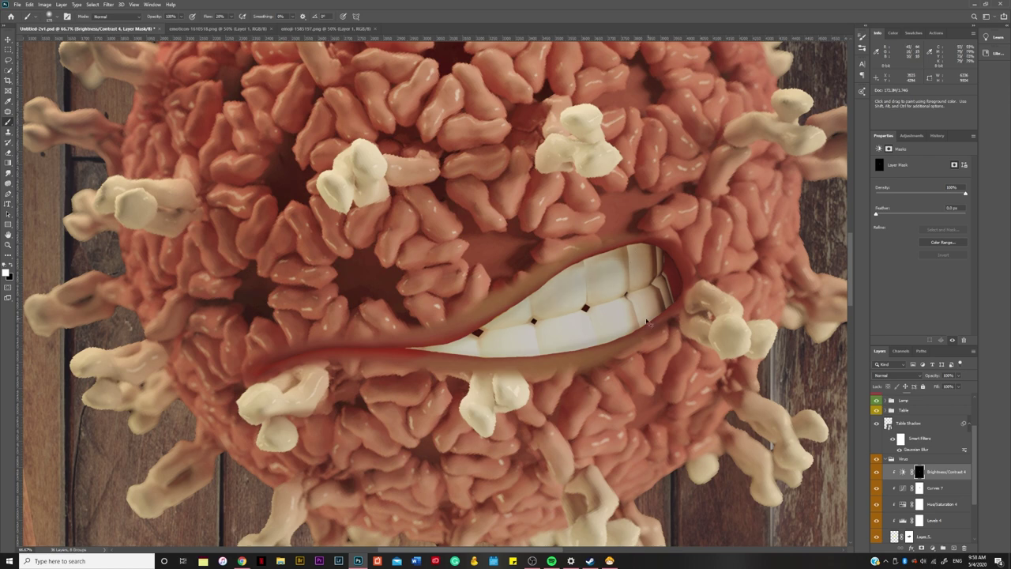
pyautogui.hotkey('ctrl', '-')
pyautogui.hotkey('ctrl', '-')
pyautogui.hotkey('ctrl', '-')
pyautogui.hotkey('ctrl', '-')
pyautogui.click(887, 410)
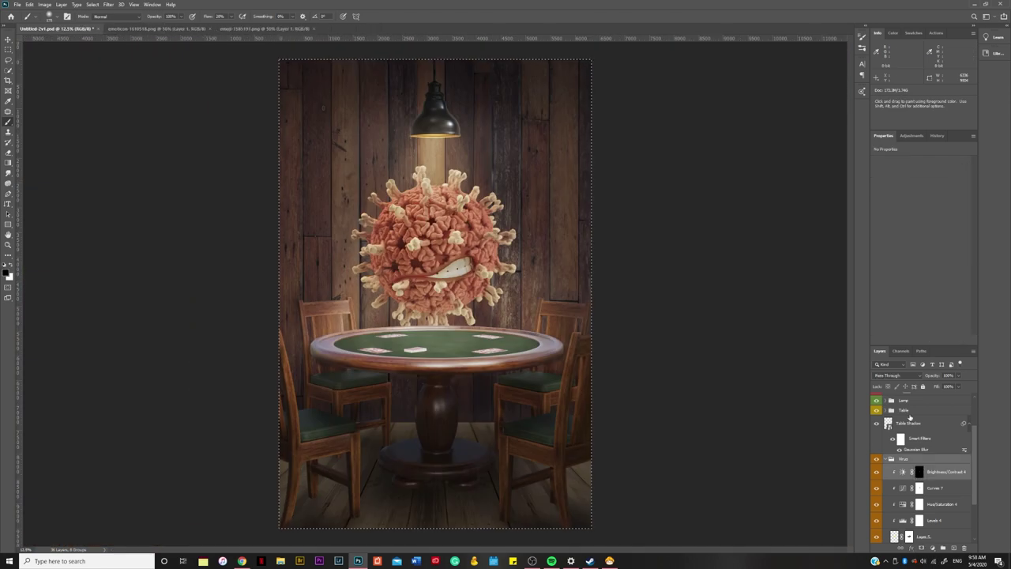
# Add a Brightness/Contrast 5 adjustment to the Table group and invert its mask to black.
pyautogui.click(932, 547)
pyautogui.click(962, 433)
pyautogui.hotkey('ctrl', 'i')
pyautogui.scroll(5, 533, 360)
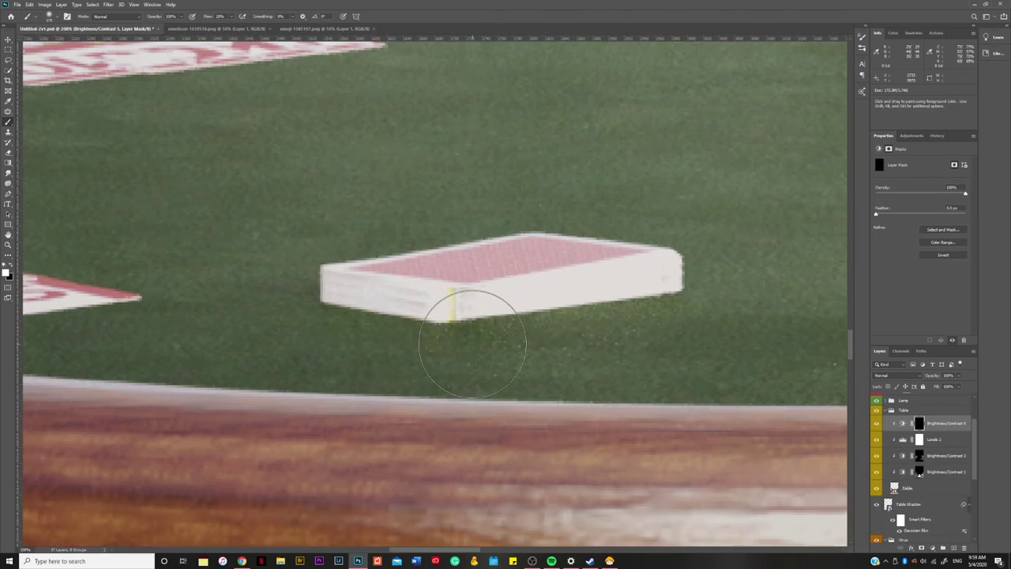
pyautogui.moveTo(501, 305)
pyautogui.mouseDown()
pyautogui.moveTo(192, 299)
pyautogui.moveTo(332, 237)
pyautogui.mouseUp()
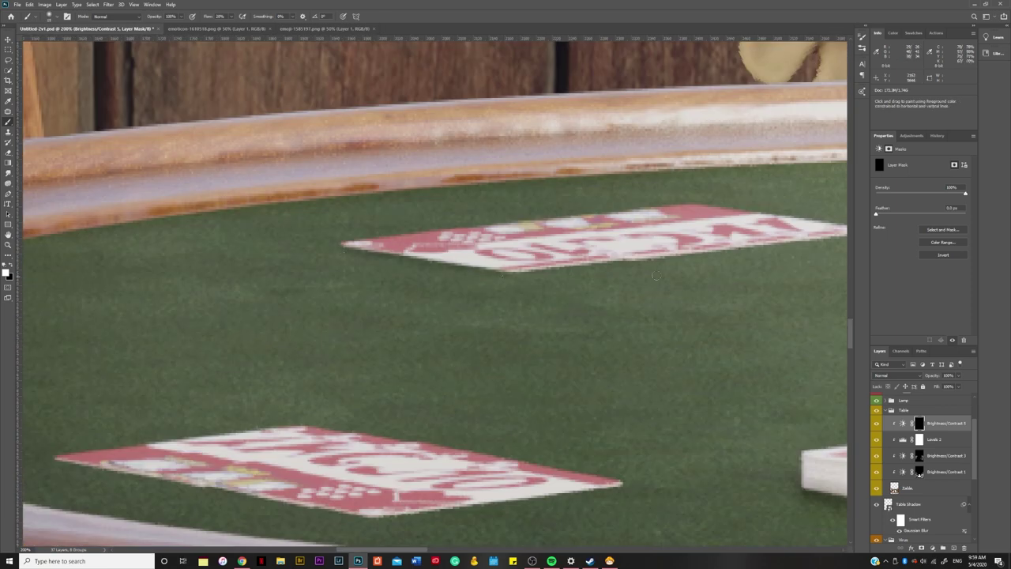
pyautogui.scroll(-4, 631, 408)
pyautogui.scroll(-4, 631, 408)
# Save the composite document.
pyautogui.hotkey('ctrl', 's')
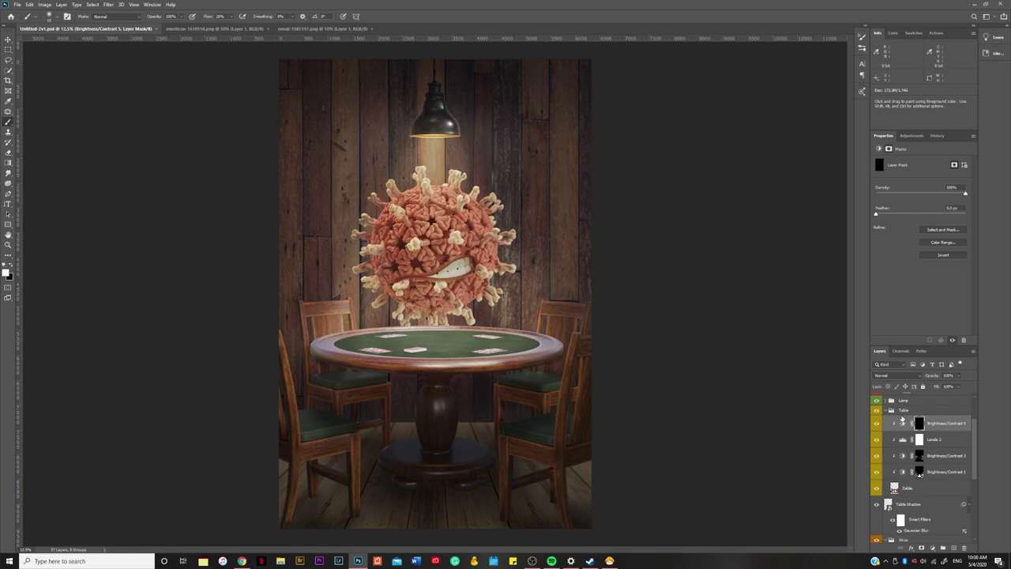
pyautogui.scroll(-3, 933, 472)
pyautogui.scroll(-2, 932, 472)
# Collapse the Virus group, then reopen it and select its Brightness/Contrast 4 adjustment.
pyautogui.click(935, 447)
pyautogui.scroll(5, 924, 459)
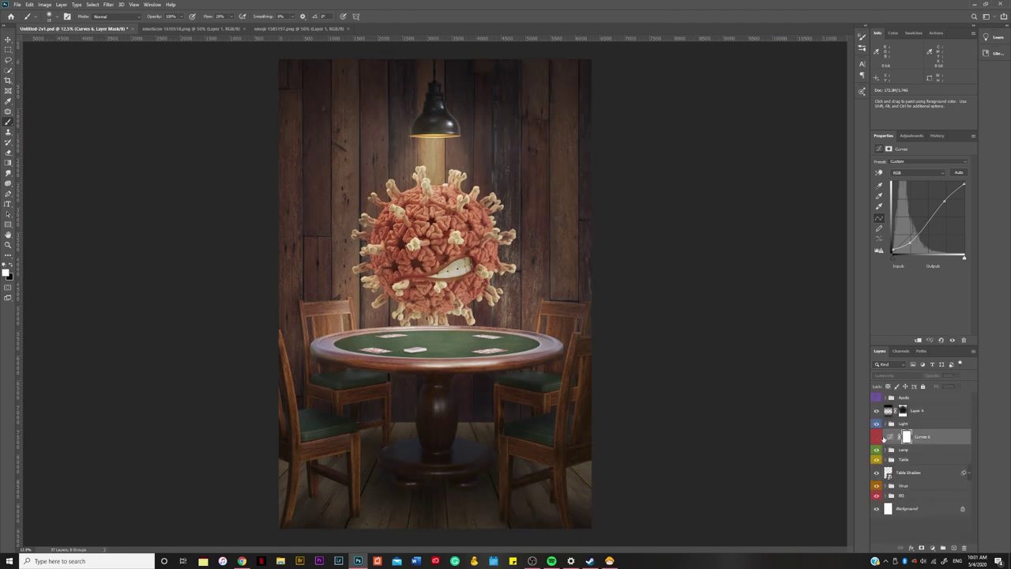
pyautogui.click(909, 433)
pyautogui.click(876, 411)
pyautogui.click(886, 470)
pyautogui.click(932, 491)
pyautogui.scroll(-3, 946, 502)
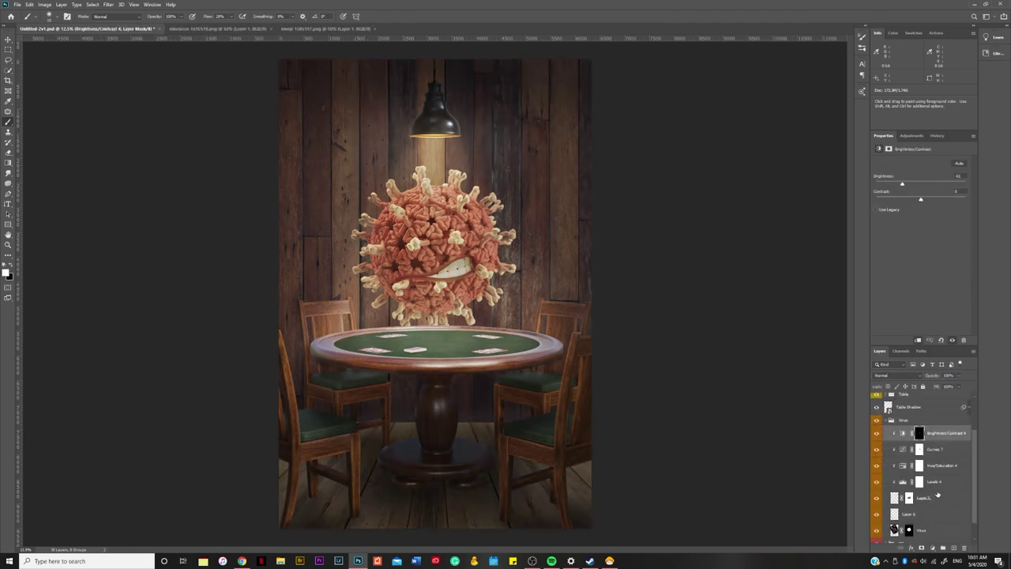
# Open the emoticon-1634515 image and paste its eyes onto the virus in the composite.
pyautogui.hotkey('ctrl', 'o')
pyautogui.moveTo(380, 120); pyautogui.dragTo(773, 60)
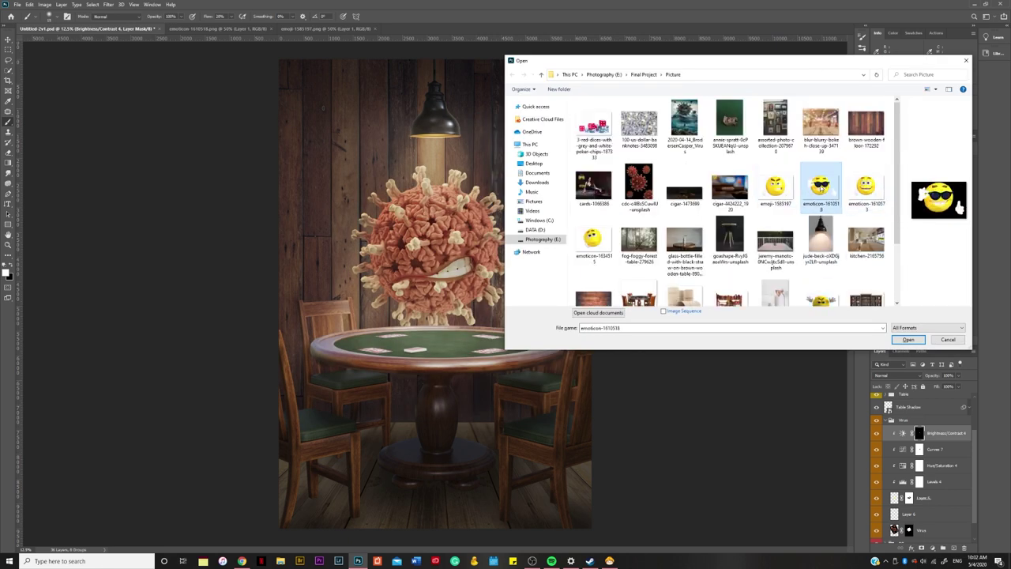
pyautogui.click(594, 239)
pyautogui.press('Return')
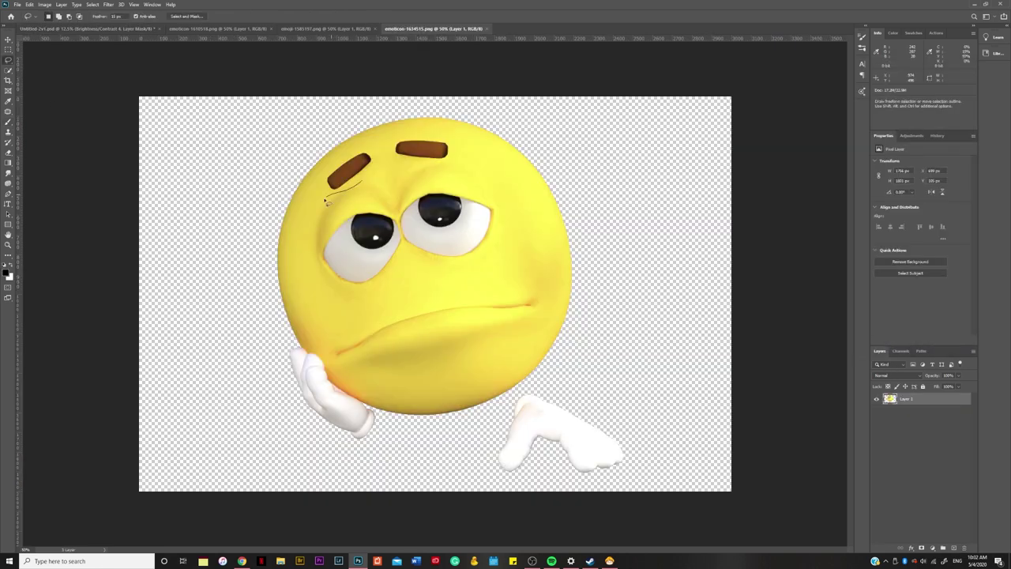
pyautogui.press('v')
pyautogui.hotkey('ctrl', 'c')
pyautogui.hotkey('ctrl', 'Tab')
pyautogui.hotkey('ctrl', 'v')
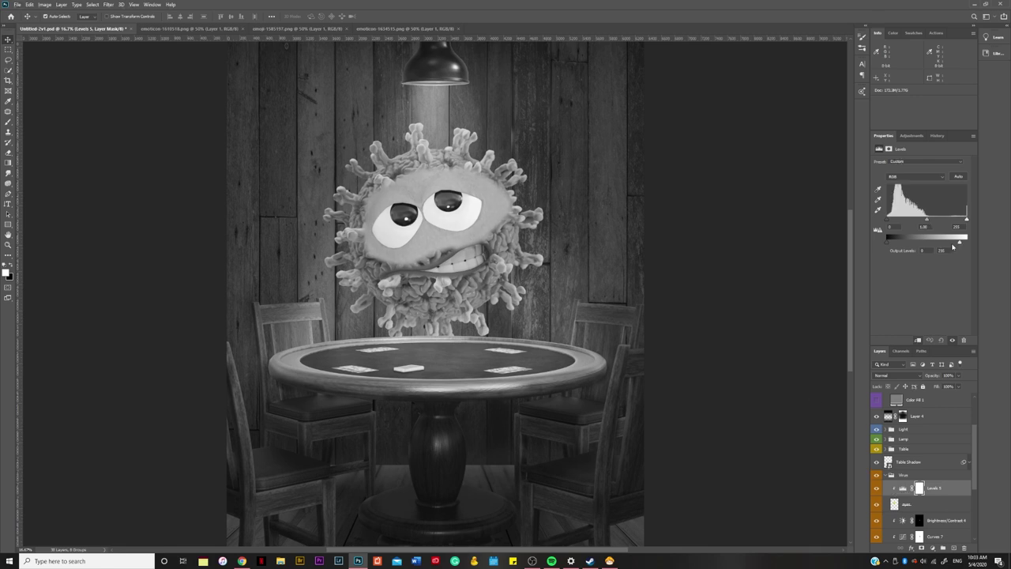
# Lower the Levels output highlights on the eyes and give the eyes layer a mask.
pyautogui.moveTo(953, 246); pyautogui.dragTo(926, 247)
pyautogui.click(920, 504)
pyautogui.click(932, 547)
pyautogui.press('b')
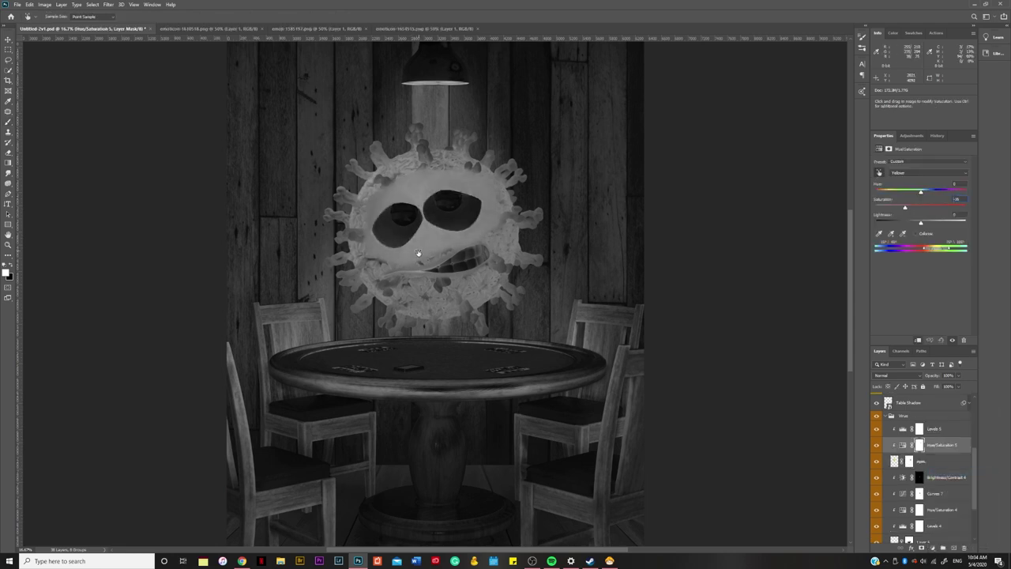
# Add Hue/Saturation and Curves adjustments, warming the eyes with a raised red curve.
pyautogui.moveTo(937, 426); pyautogui.dragTo(937, 423)
pyautogui.moveTo(426, 240); pyautogui.dragTo(437, 240)
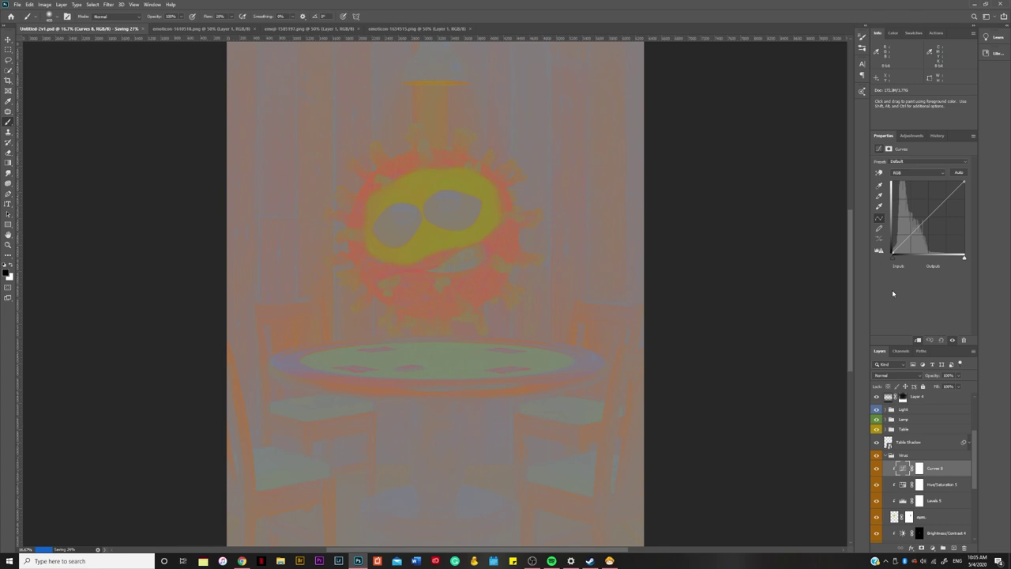
pyautogui.click(896, 192)
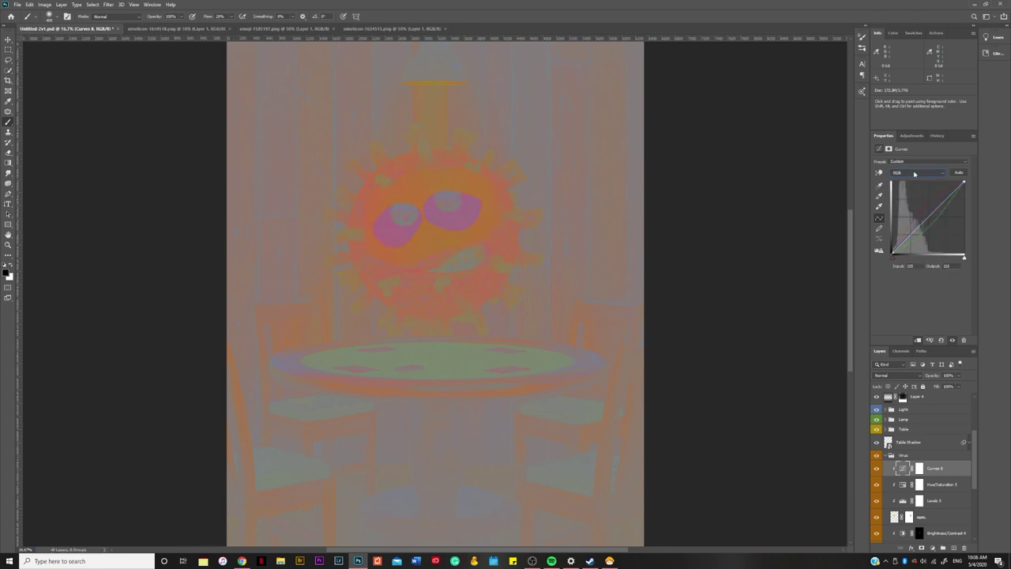
pyautogui.moveTo(929, 215); pyautogui.dragTo(921, 198)
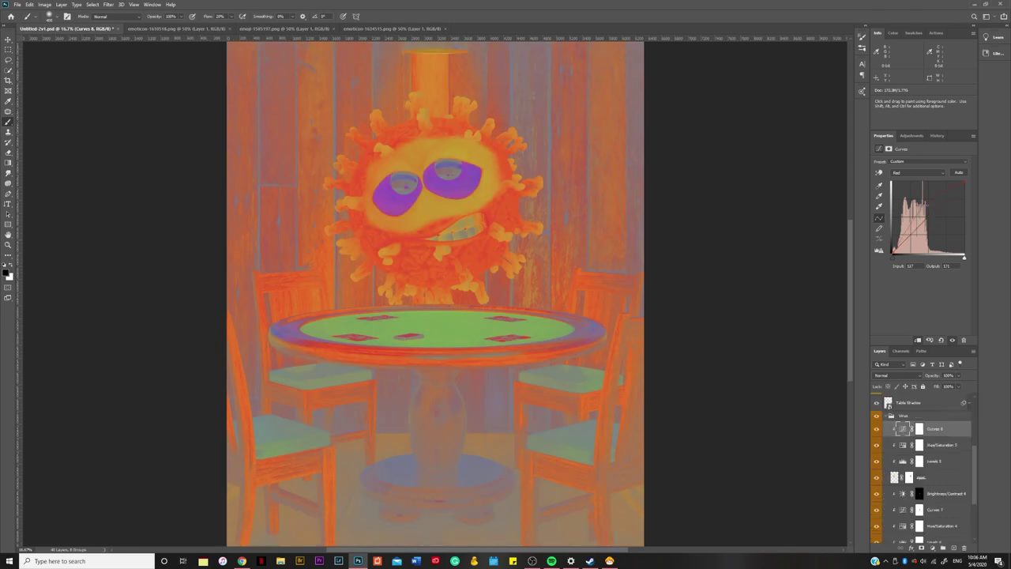
pyautogui.click(916, 186)
# Select the Curves 8 layer mask and pick a brush for painting it.
pyautogui.scroll(5, 924, 458)
pyautogui.click(876, 411)
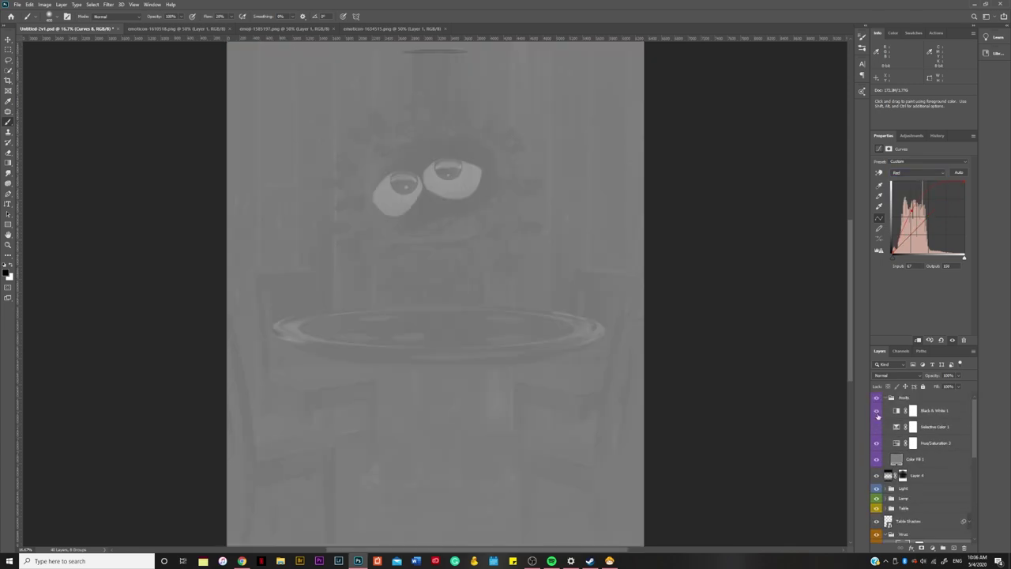
pyautogui.click(876, 426)
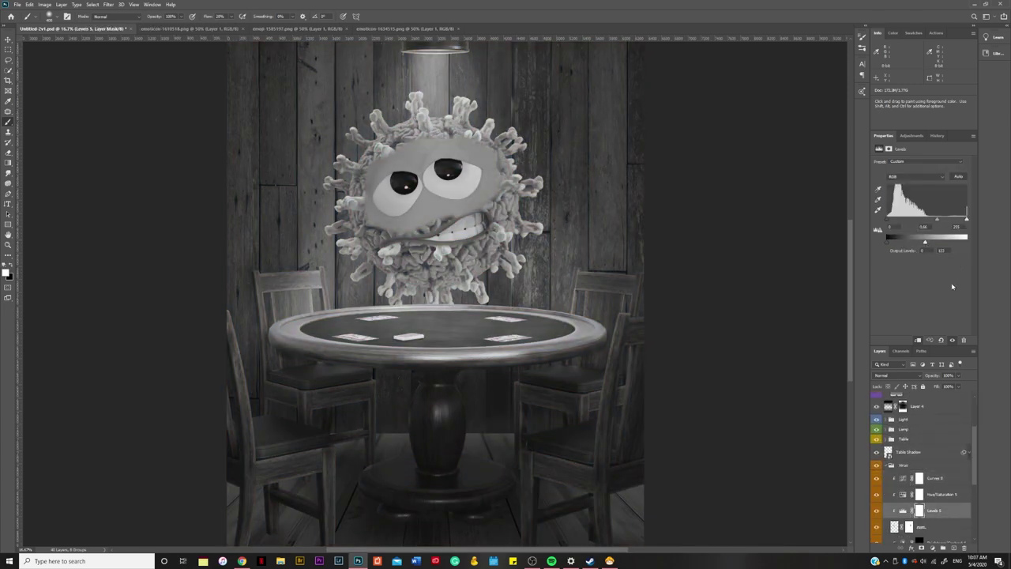
pyautogui.click(876, 397)
pyautogui.scroll(-2, 901, 443)
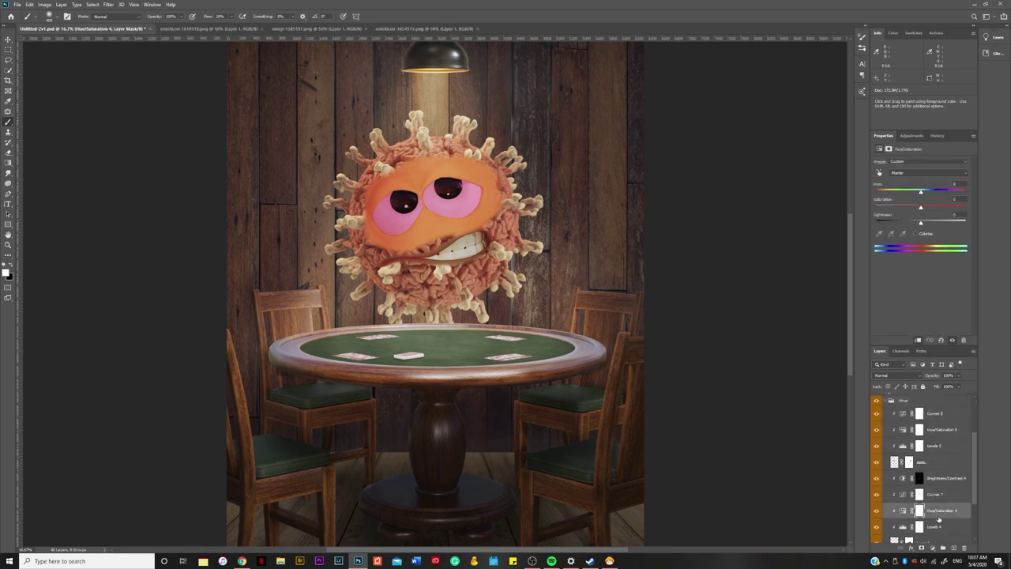
pyautogui.click(928, 427)
pyautogui.click(918, 452)
pyautogui.scroll(5, 427, 237)
pyautogui.rightClick(569, 229)
pyautogui.scroll(3, 241, 417)
# Paint the Curves 8 mask to remove the pink band under and beside the right eye.
pyautogui.scroll(-2, 379, 386)
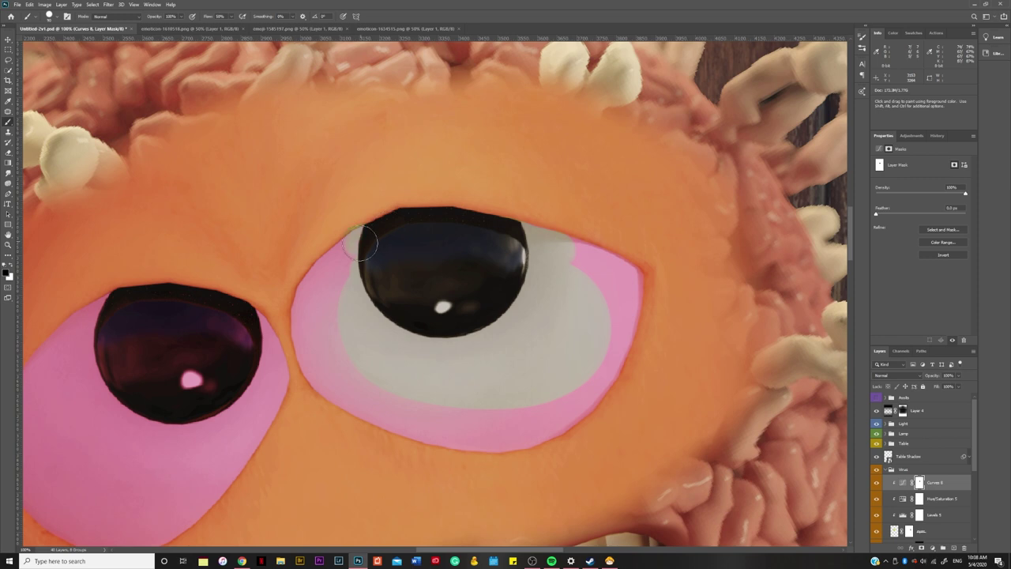
pyautogui.moveTo(409, 419); pyautogui.dragTo(589, 375)
pyautogui.scroll(3, 474, 443)
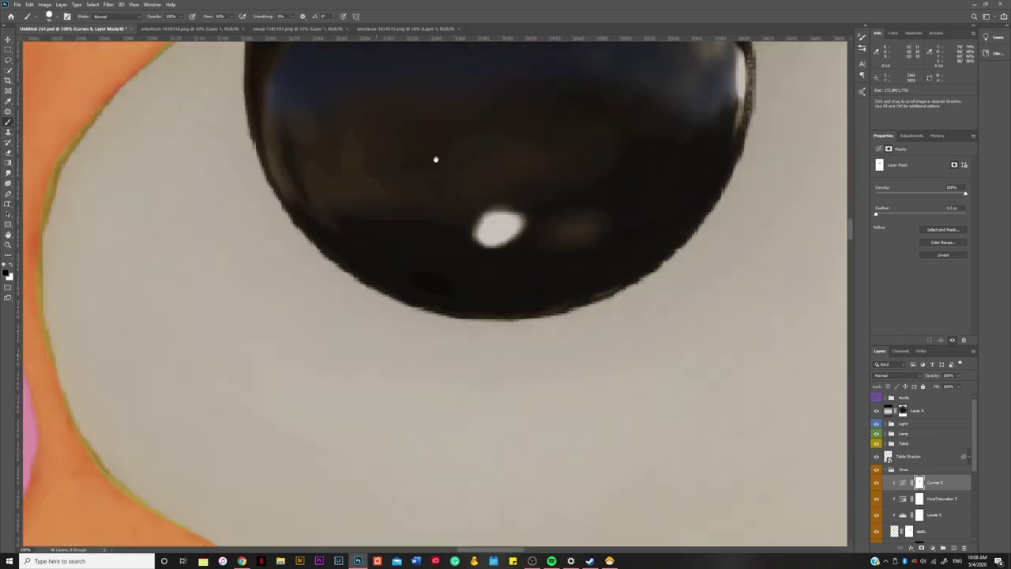
pyautogui.hscroll(5, 474, 470)
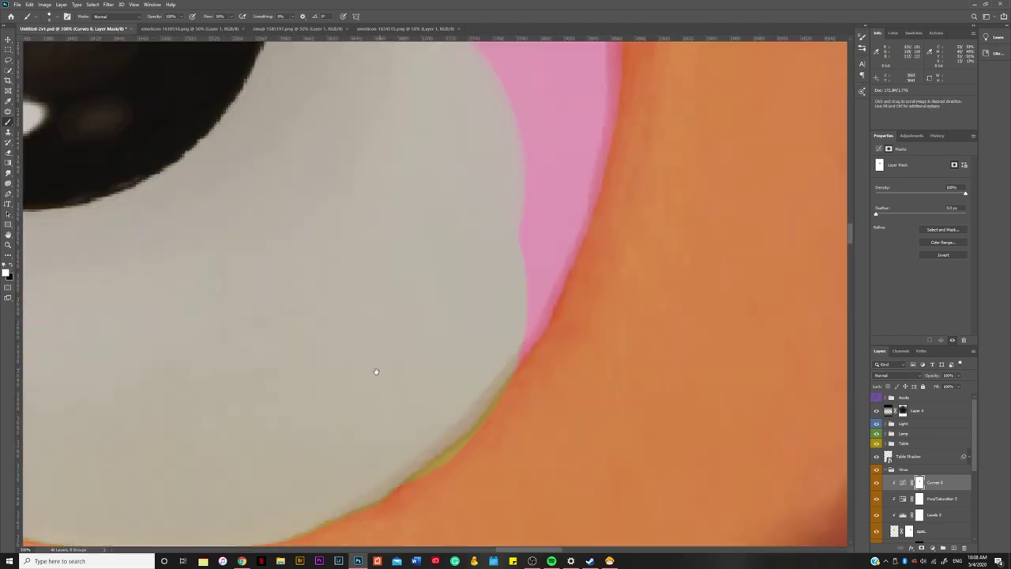
pyautogui.scroll(3, 455, 470)
pyautogui.moveTo(468, 435)
pyautogui.mouseDown()
pyautogui.moveTo(549, 151)
pyautogui.moveTo(406, 169)
pyautogui.mouseUp()
# Mask the pink out along the lower eye edge, then save the composite.
pyautogui.hscroll(-3, 411, 244)
pyautogui.hscroll(-5, 346, 274)
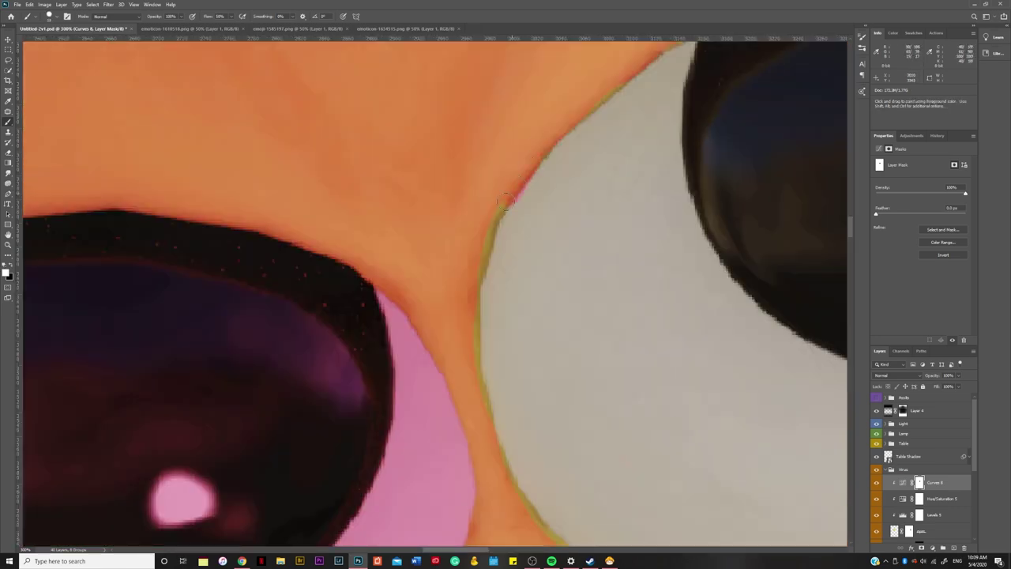
pyautogui.scroll(-1, 472, 315)
pyautogui.scroll(-3, 482, 379)
pyautogui.scroll(-3, 443, 301)
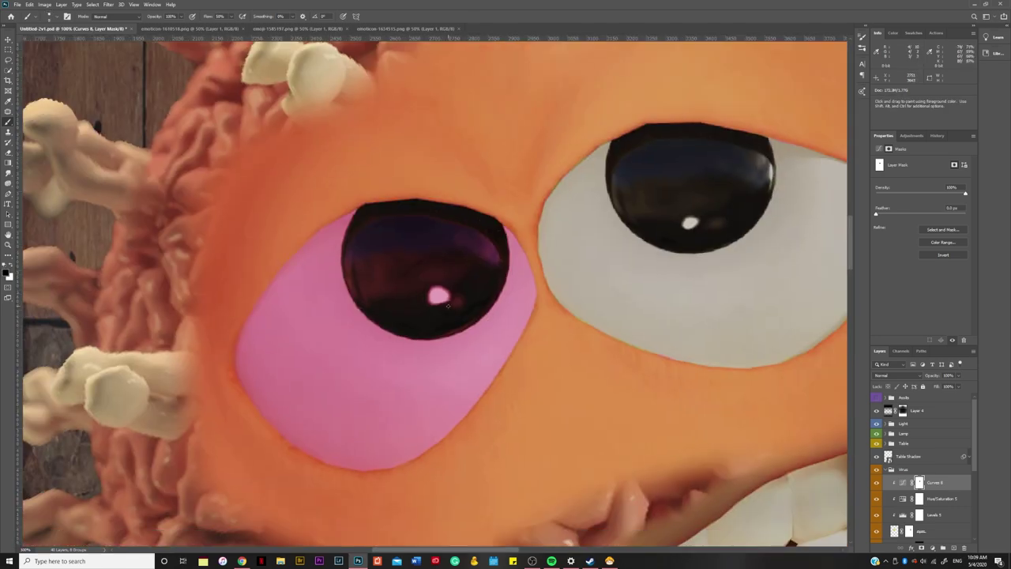
pyautogui.scroll(5, 332, 379)
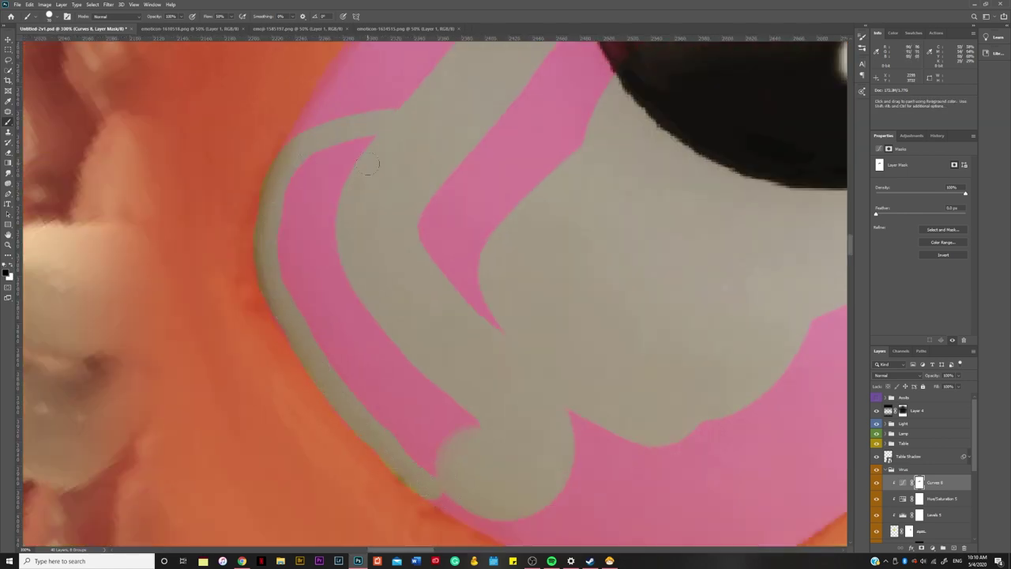
pyautogui.scroll(3, 316, 284)
pyautogui.scroll(3, 371, 198)
pyautogui.scroll(-2, 546, 296)
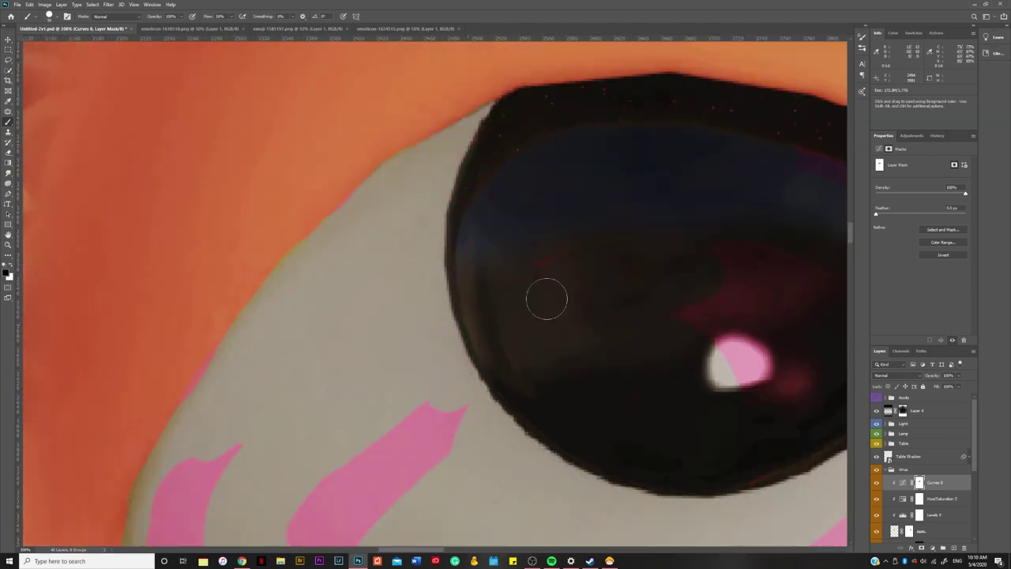
pyautogui.scroll(-3, 569, 90)
pyautogui.scroll(-3, 482, 241)
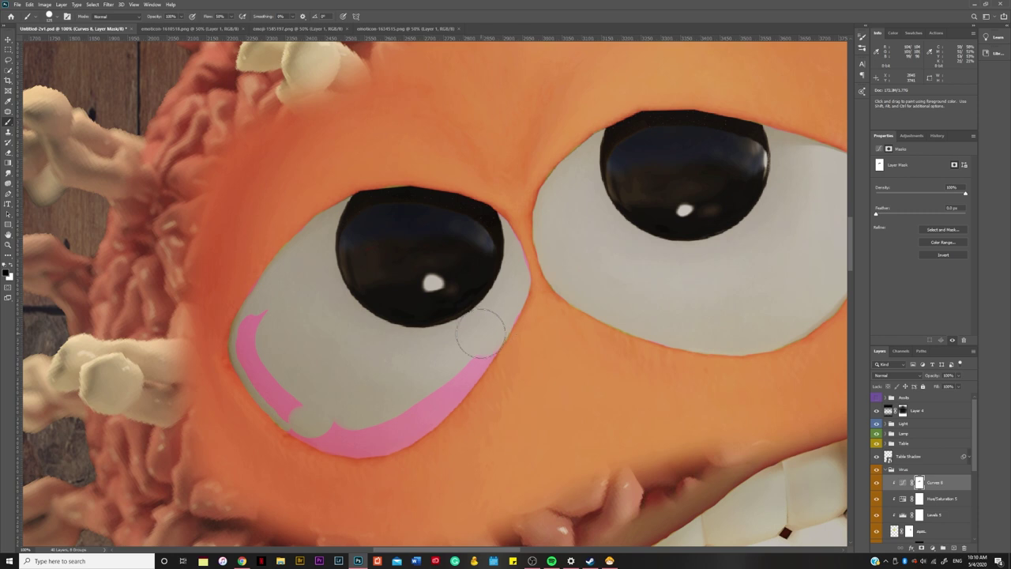
pyautogui.moveTo(479, 333); pyautogui.dragTo(416, 424)
pyautogui.scroll(5, 332, 350)
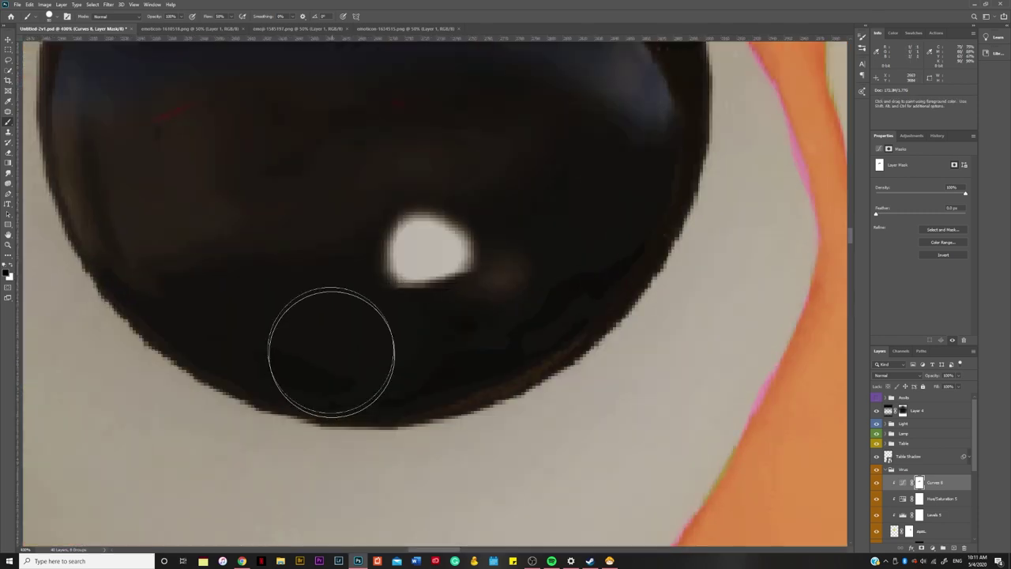
pyautogui.scroll(-3, 332, 350)
pyautogui.hscroll(-3, 424, 480)
pyautogui.scroll(-2, 424, 480)
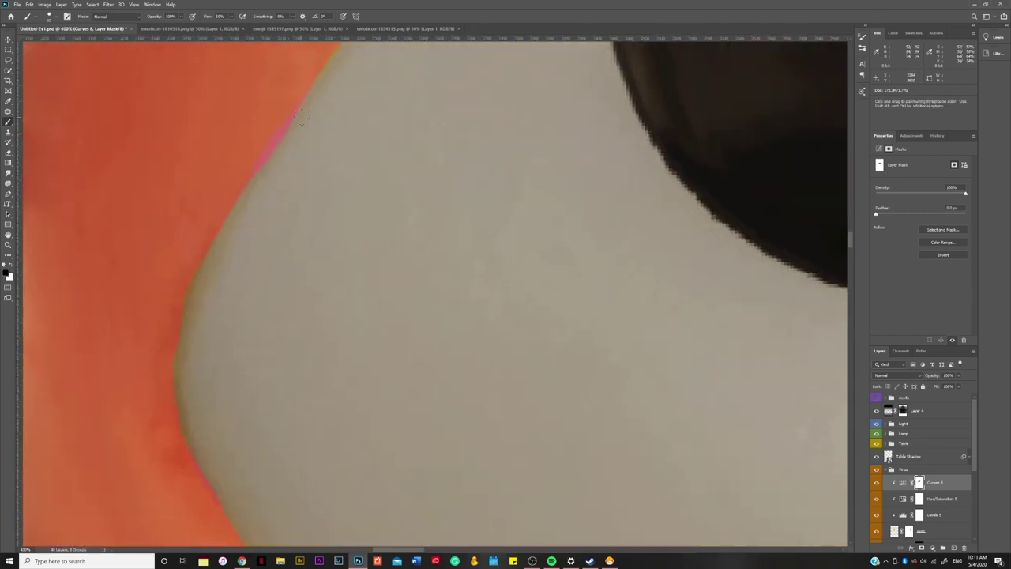
pyautogui.hscroll(5, 379, 212)
pyautogui.scroll(-4, 190, 240)
pyautogui.scroll(-3, 397, 316)
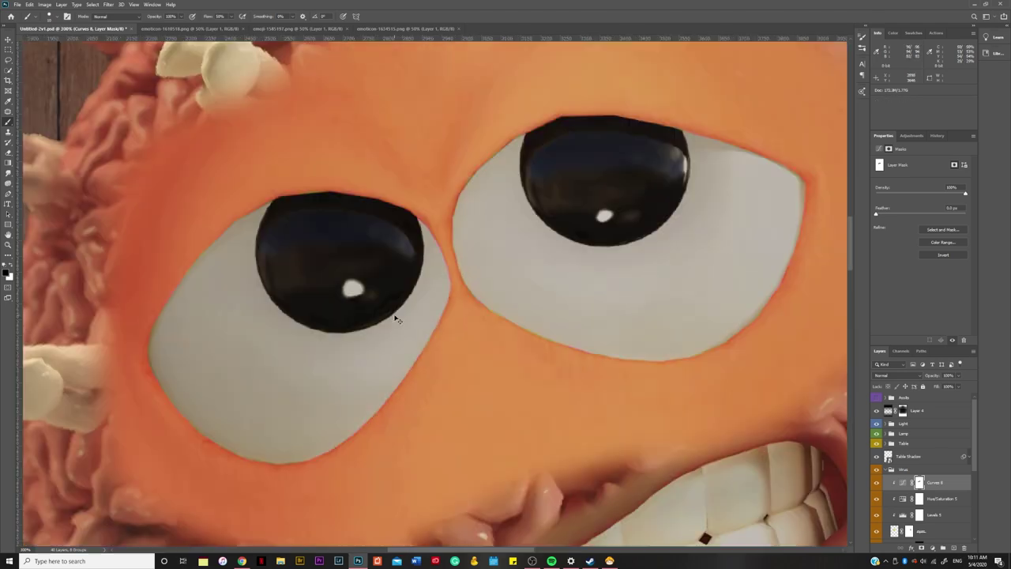
pyautogui.scroll(-3, 398, 316)
pyautogui.hotkey('ctrl', 's')
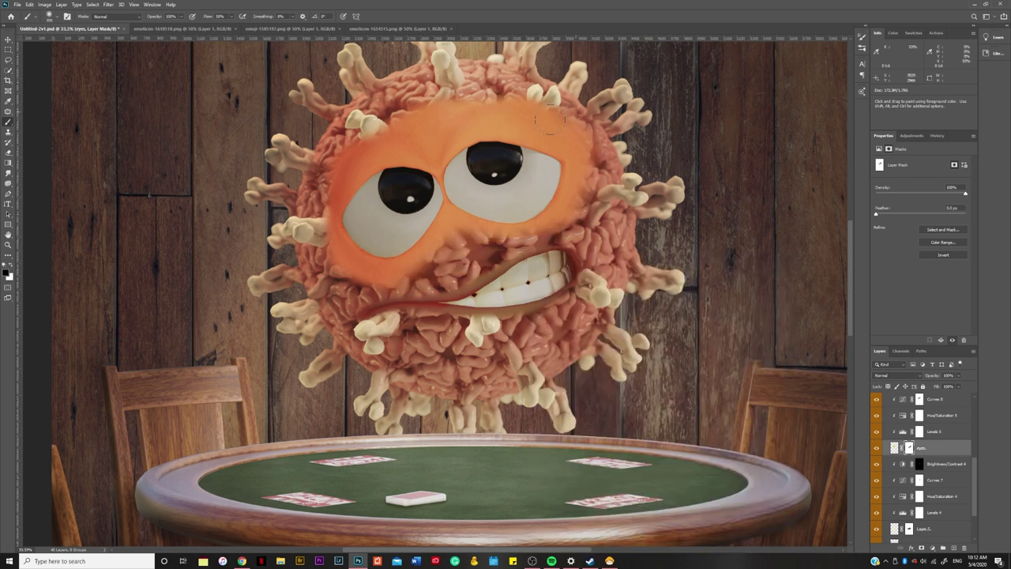
# Paint the eyes mask to hide the orange skin above the right eye.
pyautogui.scroll(3, 583, 172)
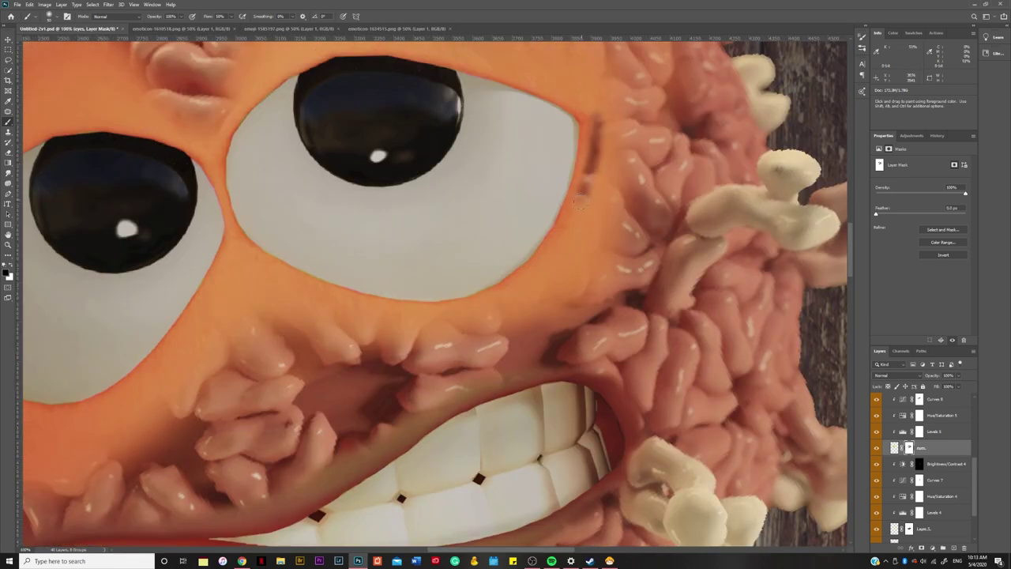
pyautogui.scroll(2, 602, 319)
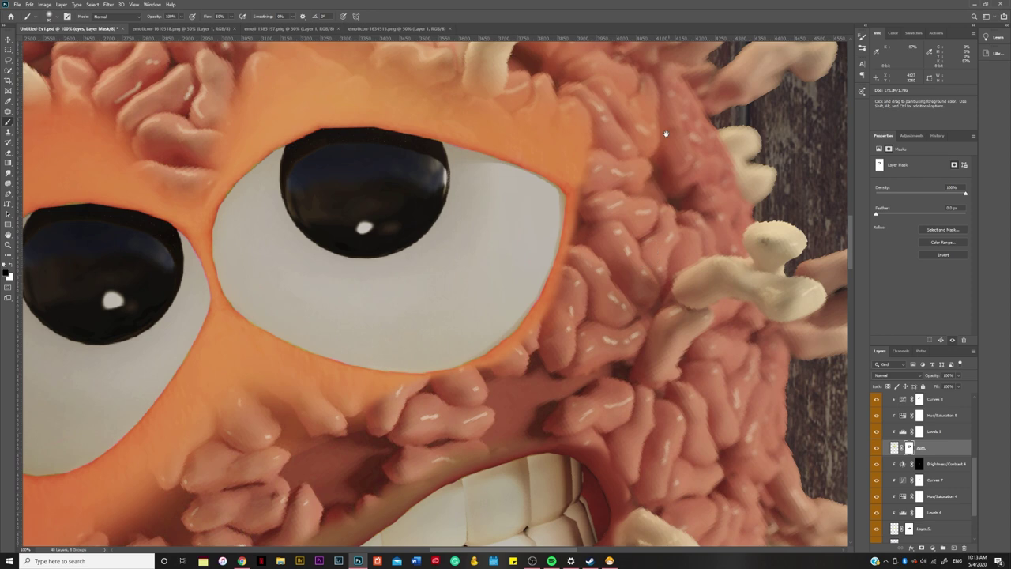
pyautogui.scroll(3, 602, 319)
pyautogui.moveTo(317, 254); pyautogui.dragTo(585, 284)
pyautogui.moveTo(276, 158); pyautogui.dragTo(506, 237)
pyautogui.moveTo(260, 237); pyautogui.dragTo(522, 268)
# Paint away the orange skin below the left eye.
pyautogui.hscroll(-3, 552, 237)
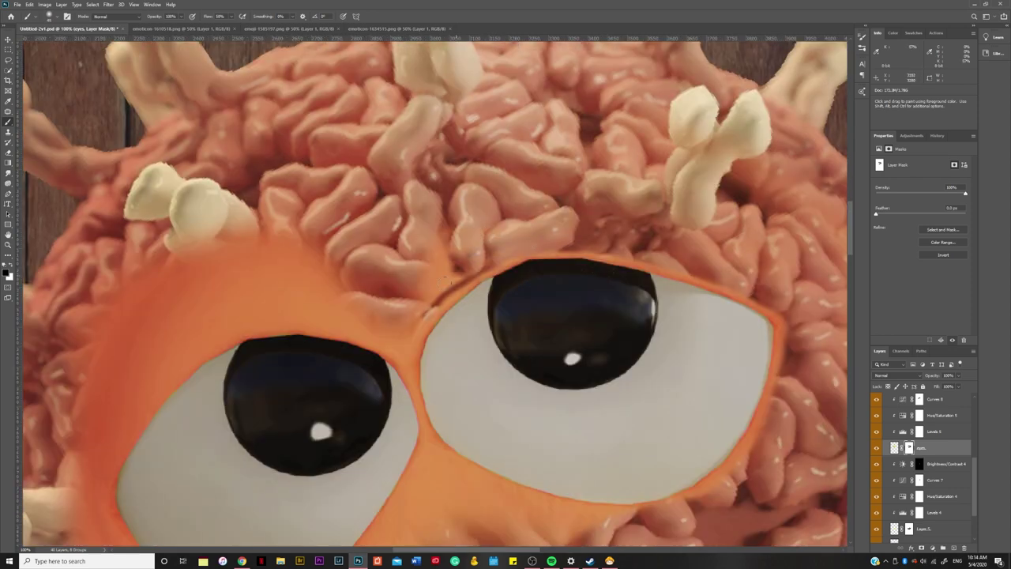
pyautogui.scroll(-3, 799, 301)
pyautogui.hscroll(2, 558, 348)
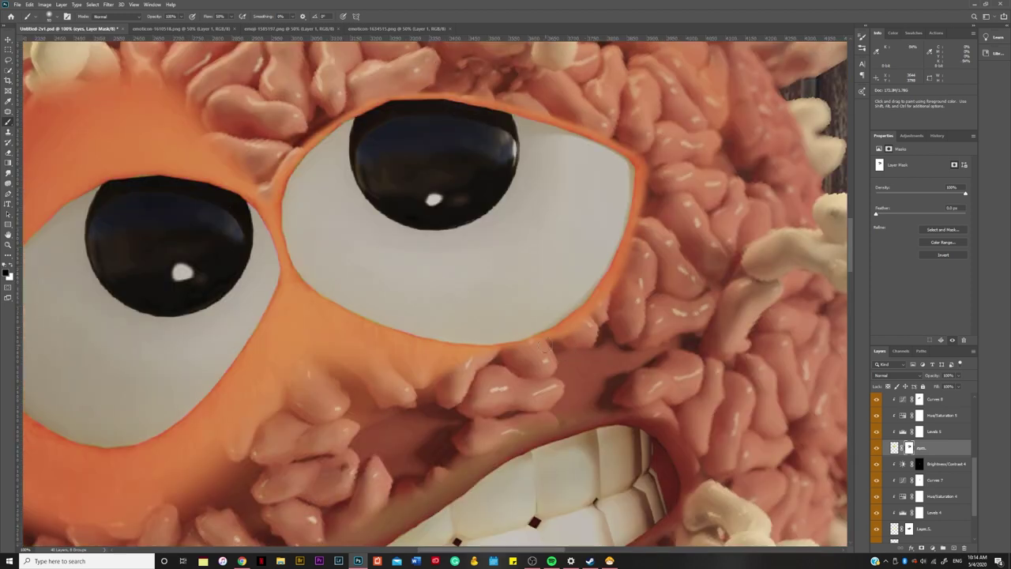
pyautogui.hscroll(-2, 527, 340)
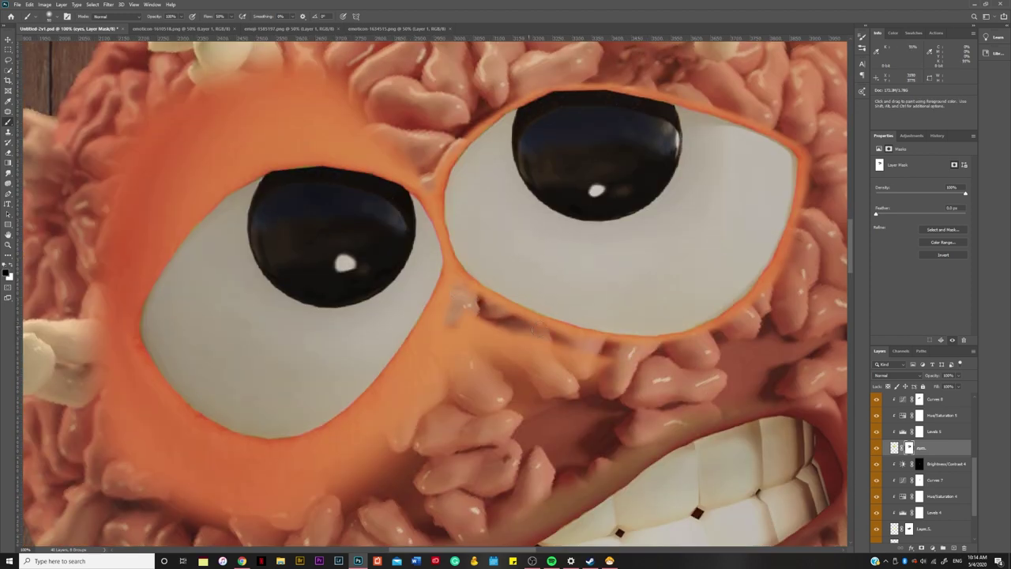
pyautogui.scroll(-5, 526, 325)
pyautogui.scroll(2, 564, 329)
pyautogui.scroll(3, 565, 329)
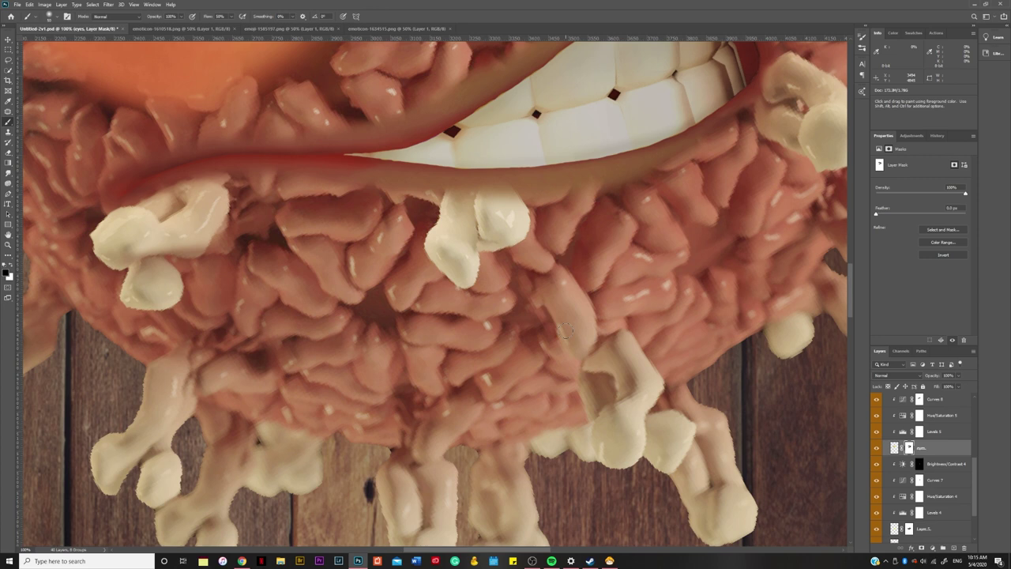
pyautogui.scroll(4, 567, 331)
pyautogui.scroll(3, 421, 263)
pyautogui.scroll(1, 445, 162)
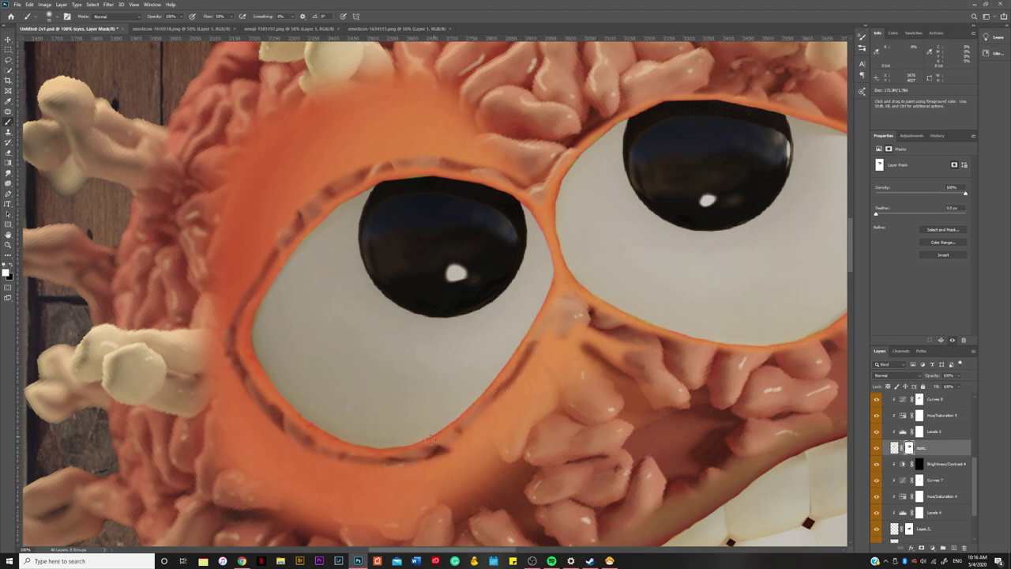
pyautogui.moveTo(557, 324); pyautogui.dragTo(512, 323)
# Refine the eyes mask around the left eye's lower rim and top using the red overlay.
pyautogui.press('\\')
pyautogui.moveTo(583, 365); pyautogui.dragTo(705, 329)
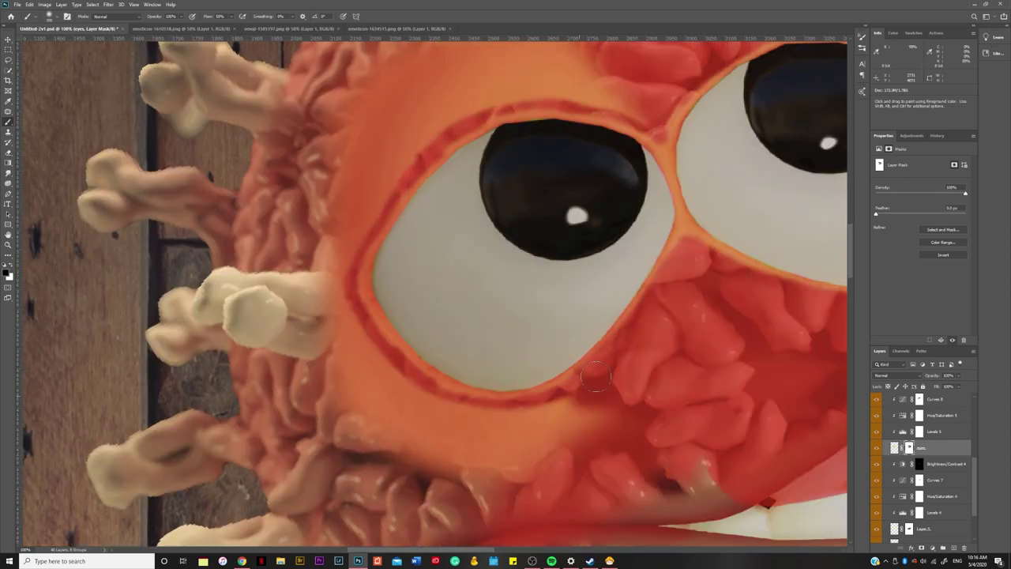
pyautogui.moveTo(553, 443)
pyautogui.mouseDown()
pyautogui.moveTo(405, 444)
pyautogui.moveTo(433, 563)
pyautogui.mouseUp()
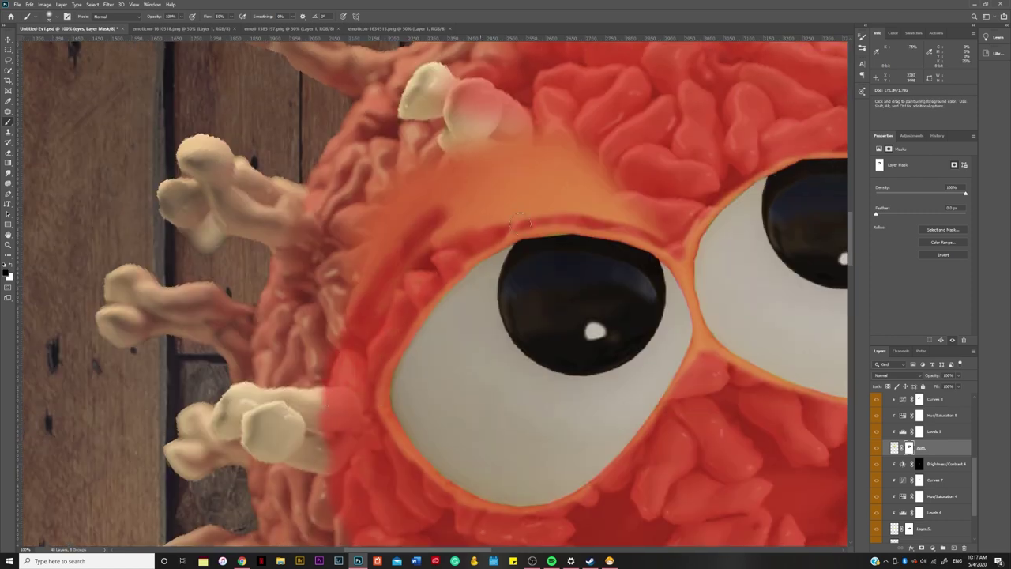
pyautogui.moveTo(348, 229); pyautogui.dragTo(656, 127)
pyautogui.moveTo(411, 253); pyautogui.dragTo(608, 182)
pyautogui.moveTo(596, 550); pyautogui.dragTo(435, 376)
pyautogui.press('\\')
pyautogui.hotkey('ctrl', '0')
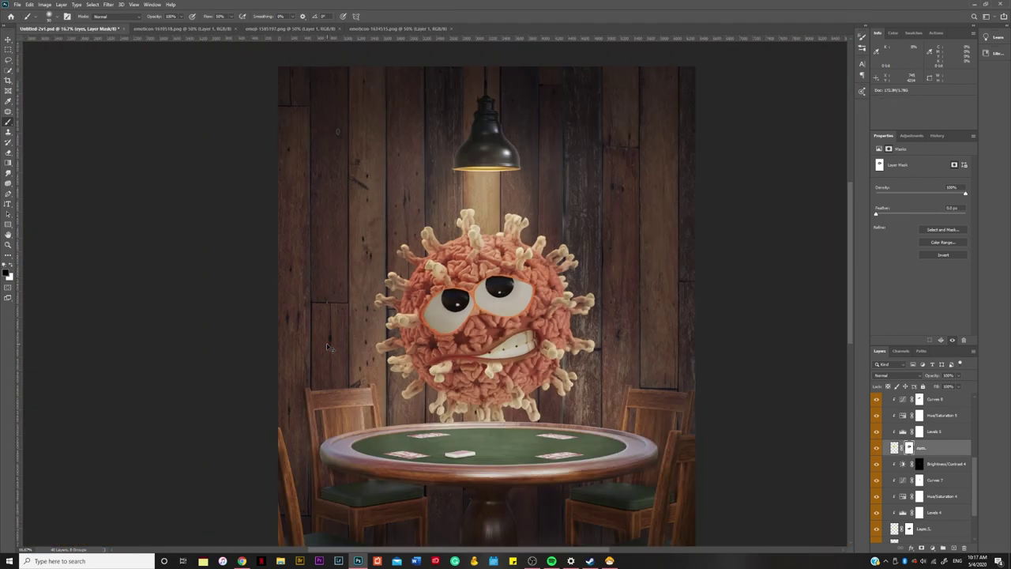
# Lower the saturation on the eyes' Hue/Saturation 5 adjustment.
pyautogui.scroll(3, 913, 433)
pyautogui.scroll(-2, 912, 433)
pyautogui.click(940, 455)
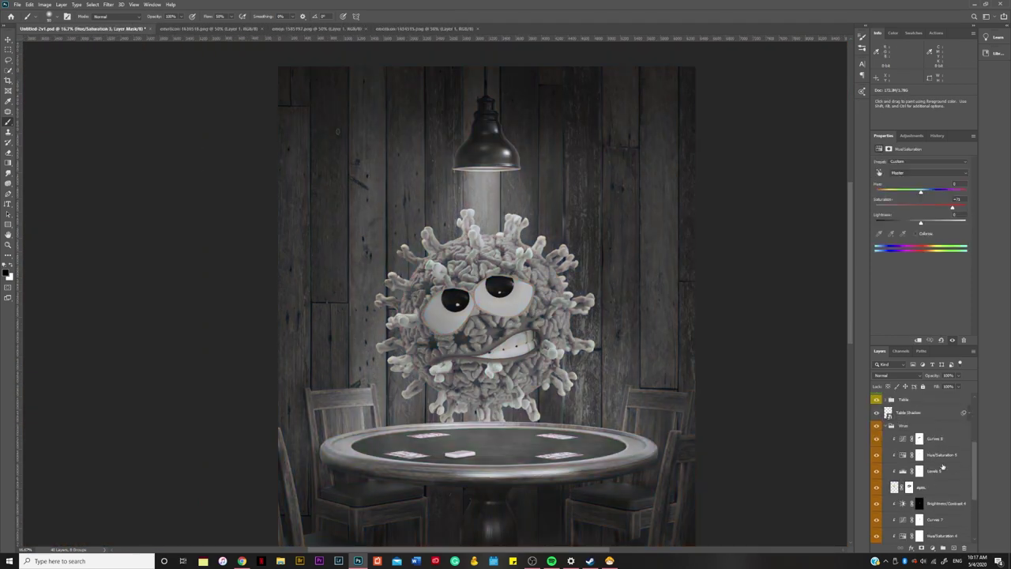
pyautogui.click(879, 172)
pyautogui.scroll(5, 482, 294)
pyautogui.moveTo(442, 297); pyautogui.dragTo(404, 297)
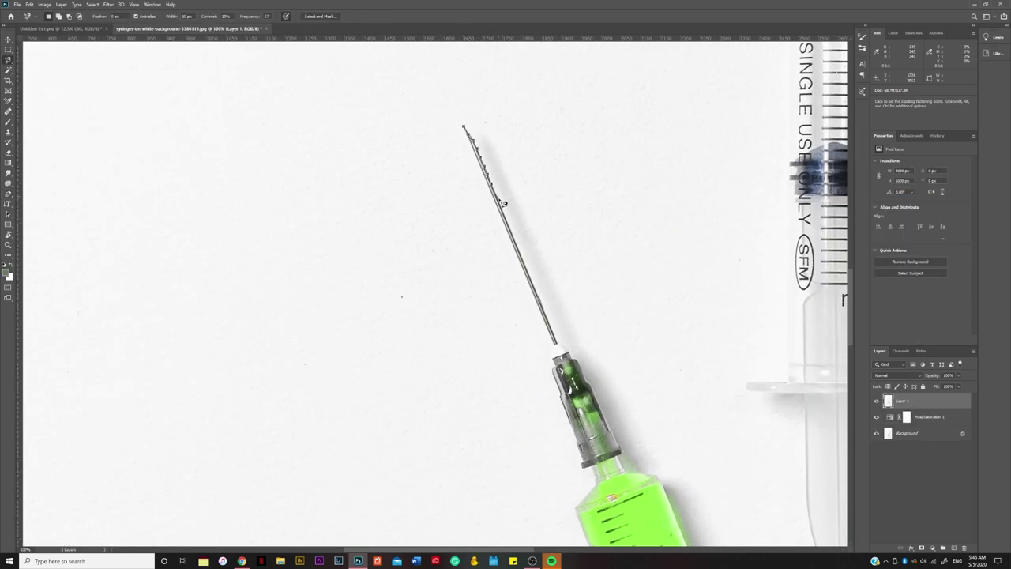
# Select the syringe's needle, green barrel and flange, then mask out Layer 1's background.
pyautogui.moveTo(555, 325); pyautogui.dragTo(487, 301)
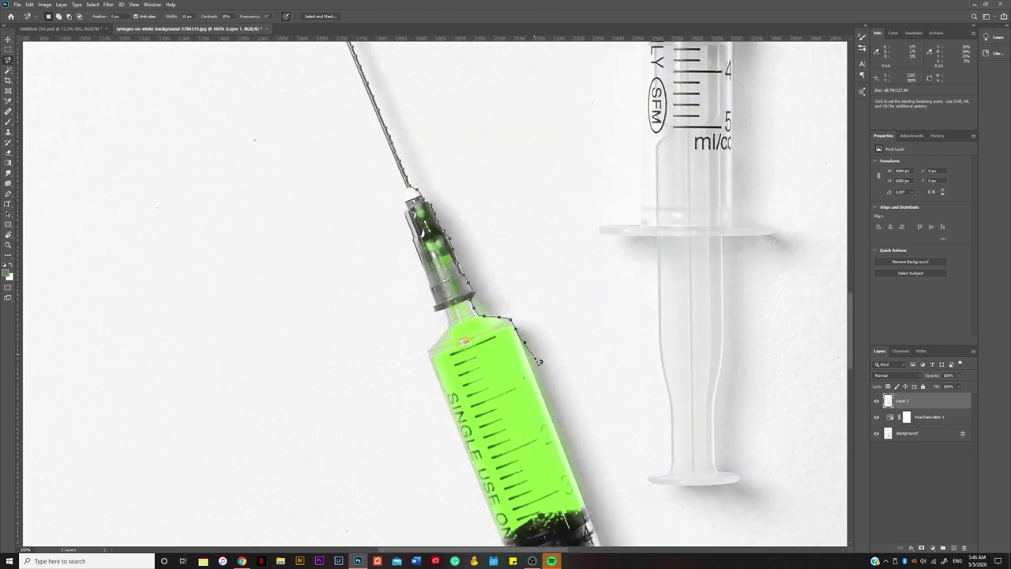
pyautogui.moveTo(587, 452); pyautogui.dragTo(414, 199)
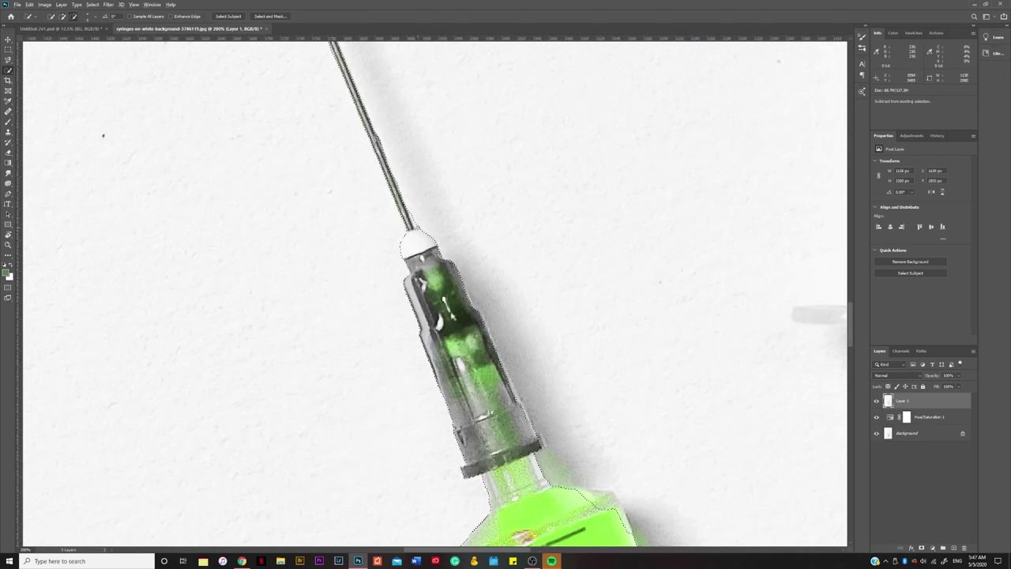
pyautogui.moveTo(609, 354); pyautogui.dragTo(565, 278)
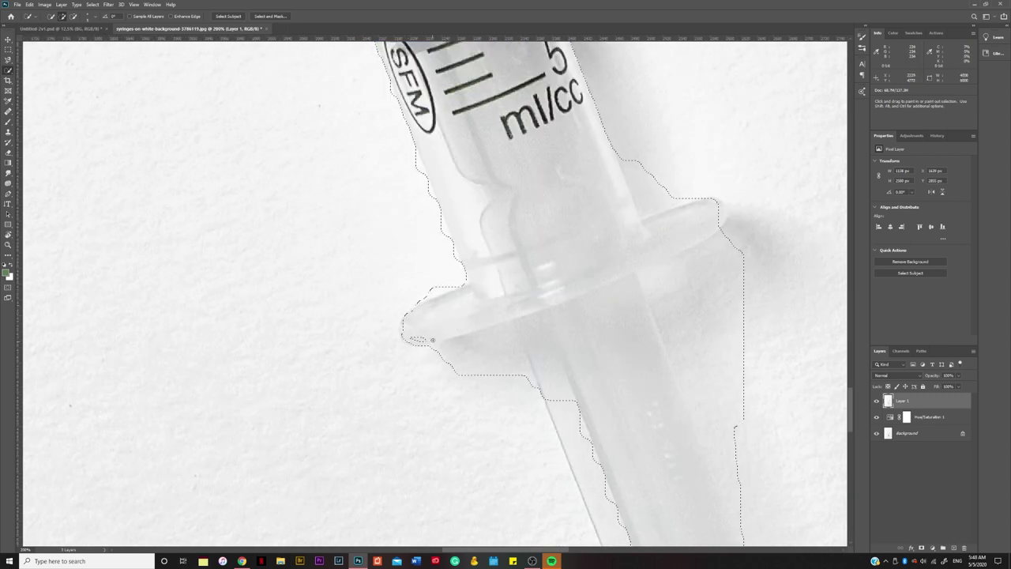
pyautogui.moveTo(644, 189)
pyautogui.mouseDown()
pyautogui.moveTo(677, 203)
pyautogui.moveTo(621, 350)
pyautogui.mouseUp()
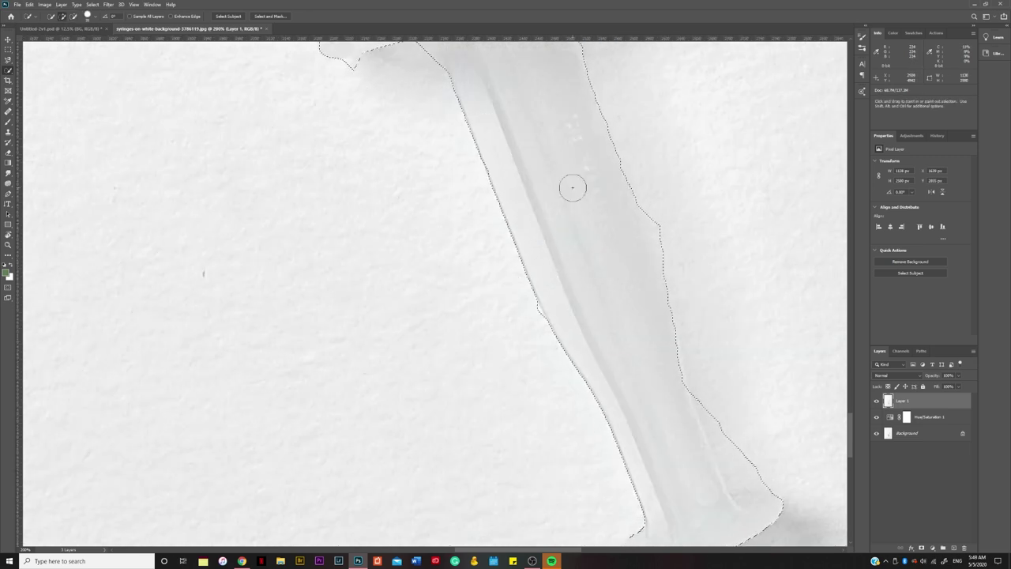
pyautogui.click(922, 548)
# Clean the syringe mask's edges with the Brush tool.
pyautogui.press('b')
pyautogui.rightClick(607, 166)
pyautogui.press('Escape')
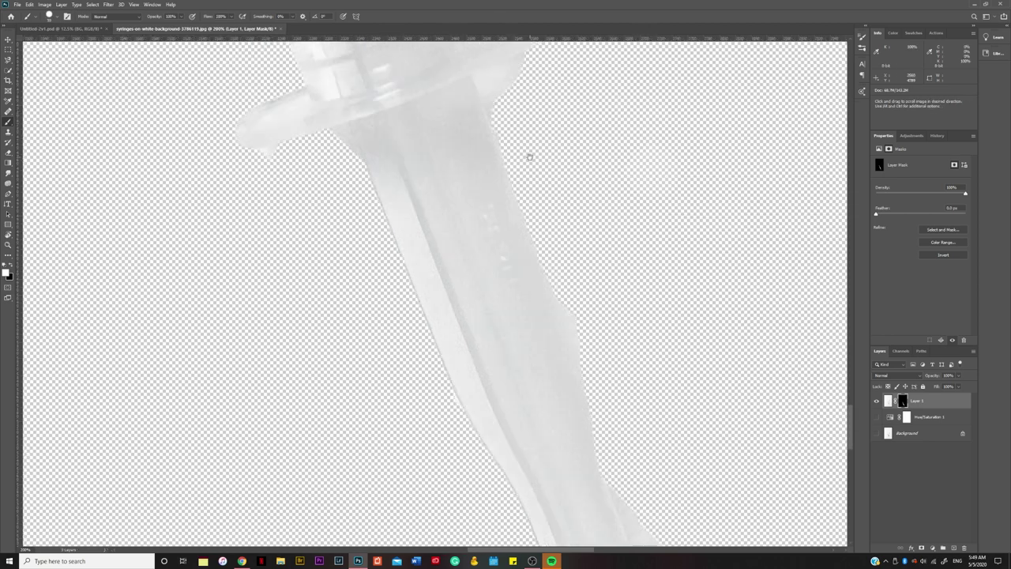
pyautogui.scroll(-5, 580, 435)
pyautogui.scroll(-3, 553, 309)
pyautogui.scroll(8, 383, 237)
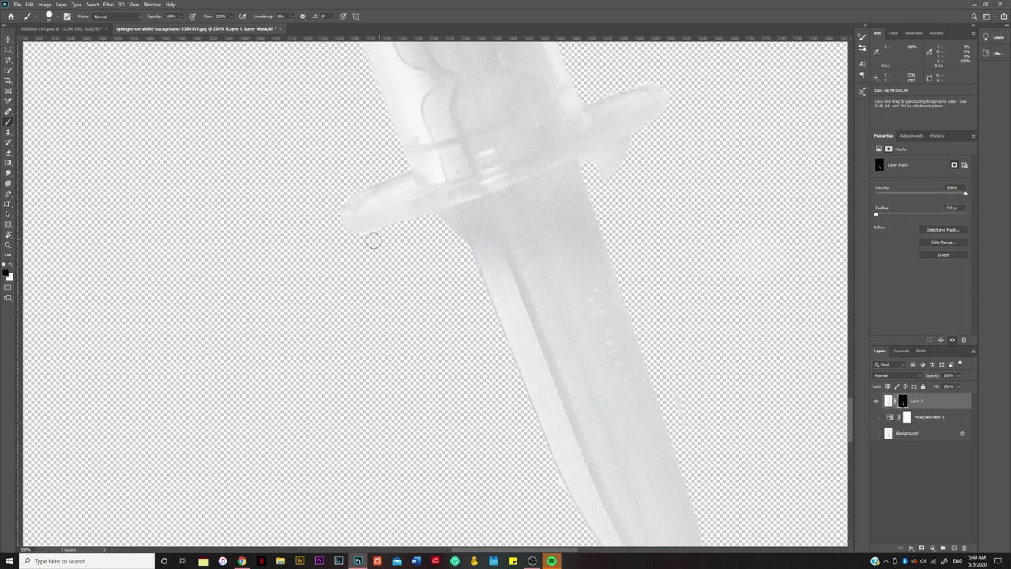
pyautogui.scroll(-5, 656, 144)
pyautogui.scroll(2, 587, 250)
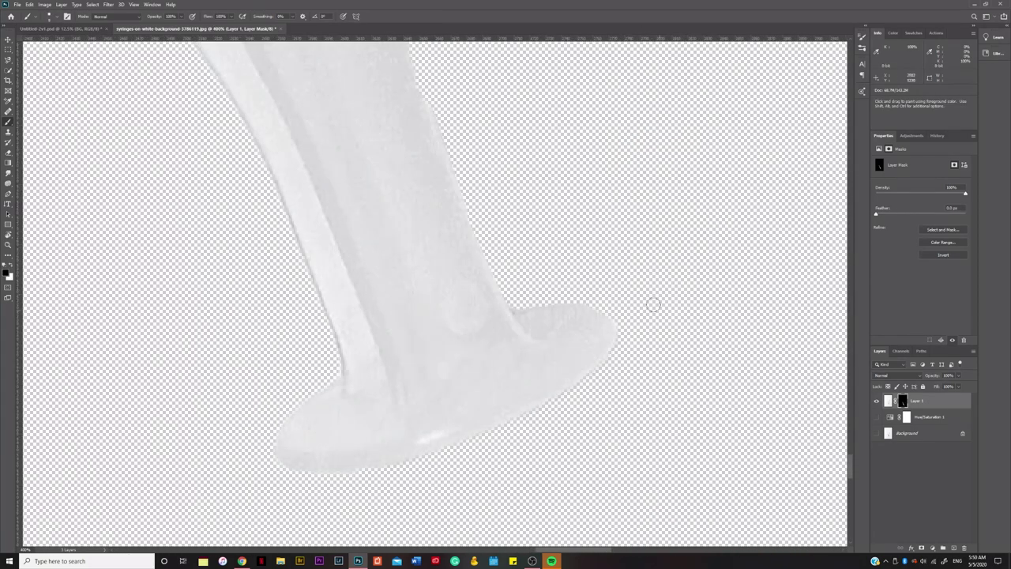
pyautogui.scroll(5, 553, 285)
pyautogui.hscroll(5, 481, 288)
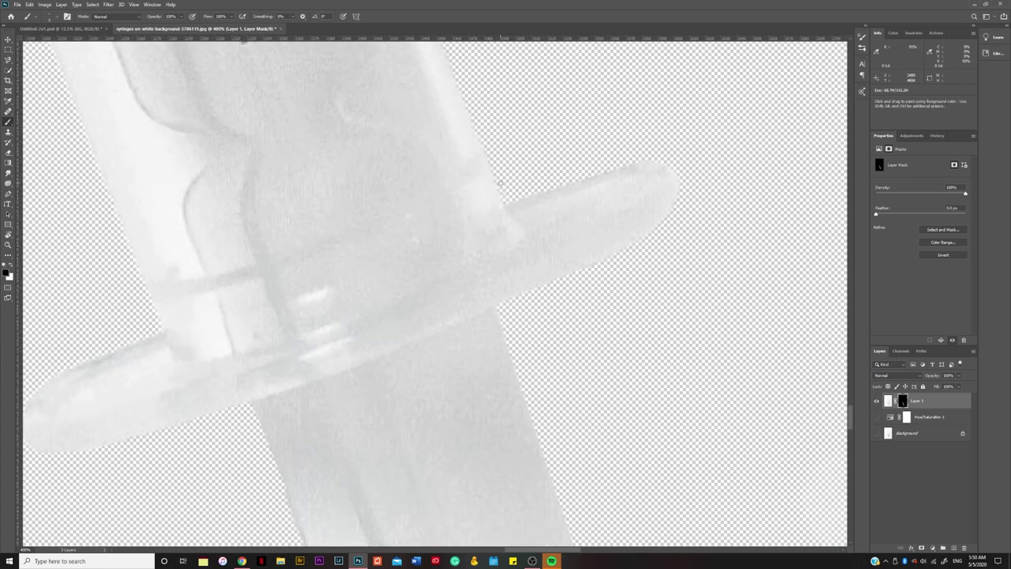
pyautogui.scroll(-4, 497, 181)
pyautogui.scroll(4, 596, 322)
pyautogui.scroll(-3, 253, 169)
pyautogui.scroll(3, 401, 452)
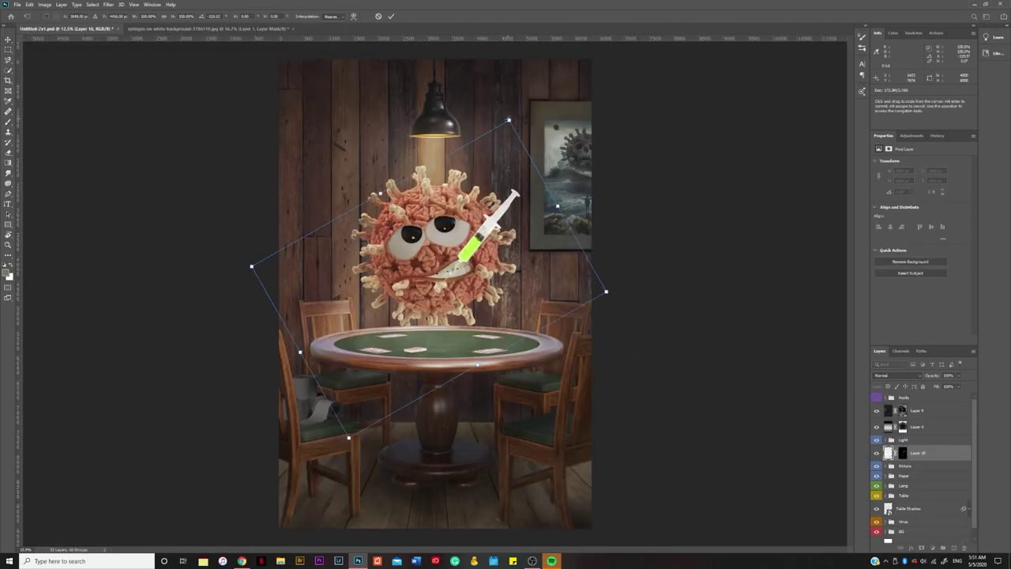
# Shrink and rotate the syringe so its needle pokes into the virus's upper right.
pyautogui.moveTo(606, 292); pyautogui.dragTo(360, 399)
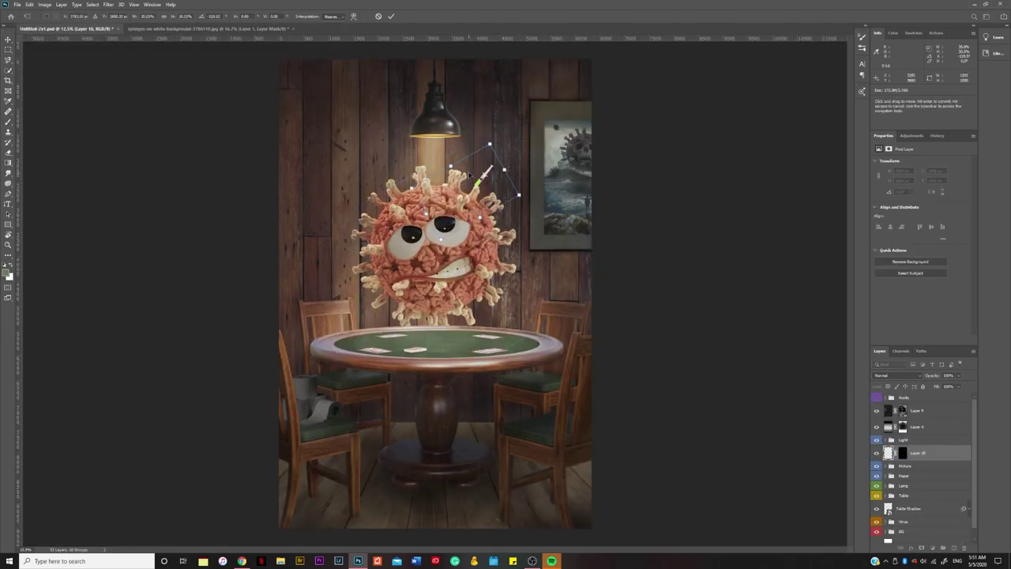
pyautogui.scroll(3, 551, 224)
pyautogui.moveTo(551, 224); pyautogui.dragTo(558, 330)
pyautogui.scroll(-2, 558, 331)
pyautogui.moveTo(471, 396); pyautogui.dragTo(515, 299)
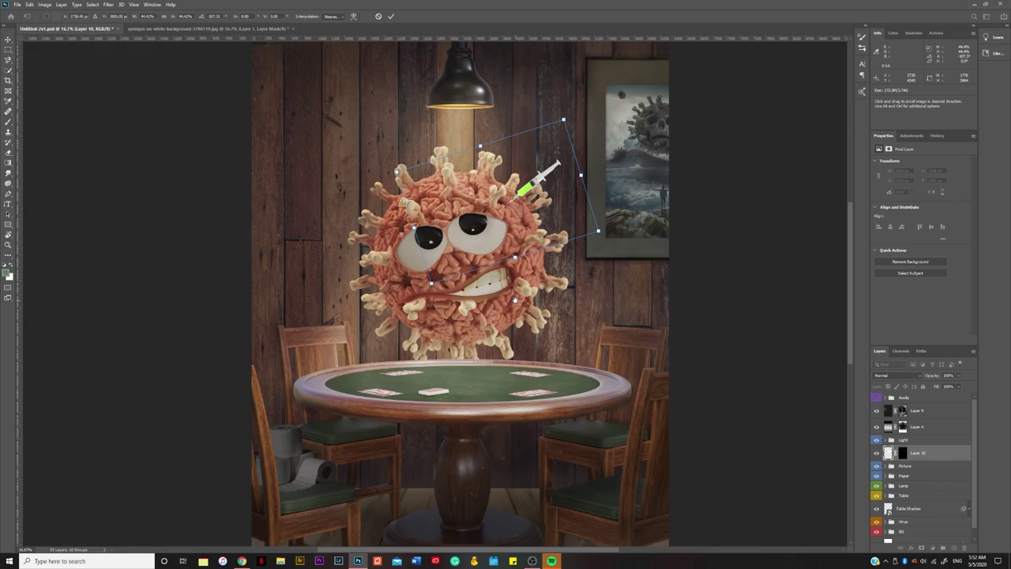
pyautogui.scroll(-1, 515, 299)
pyautogui.scroll(2, 474, 237)
pyautogui.press('Return')
# Target the syringe layer's mask with the Brush tool.
pyautogui.scroll(1, 435, 198)
pyautogui.scroll(-1, 413, 133)
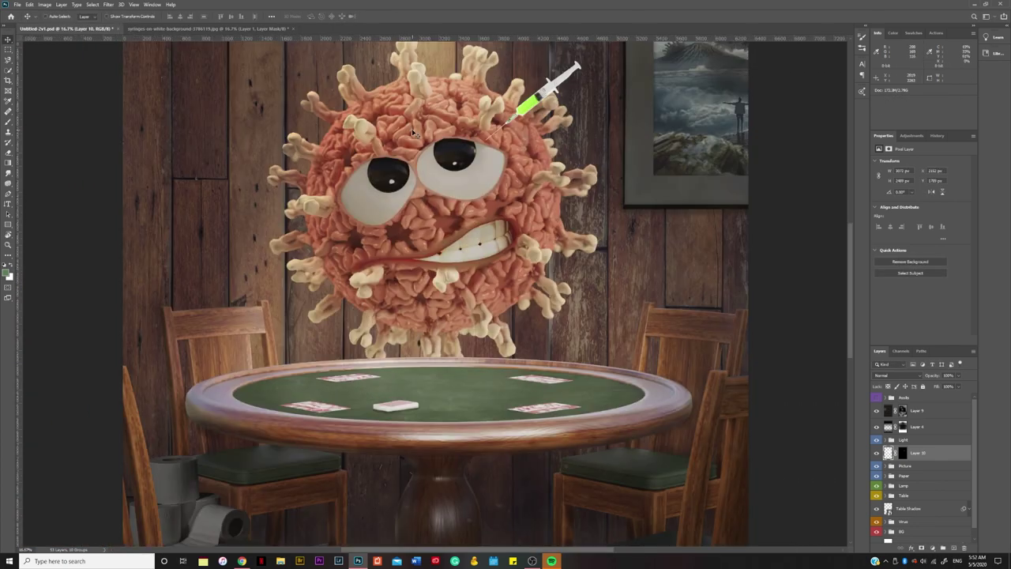
pyautogui.scroll(3, 412, 133)
pyautogui.click(903, 452)
pyautogui.press('b')
pyautogui.scroll(3, 446, 280)
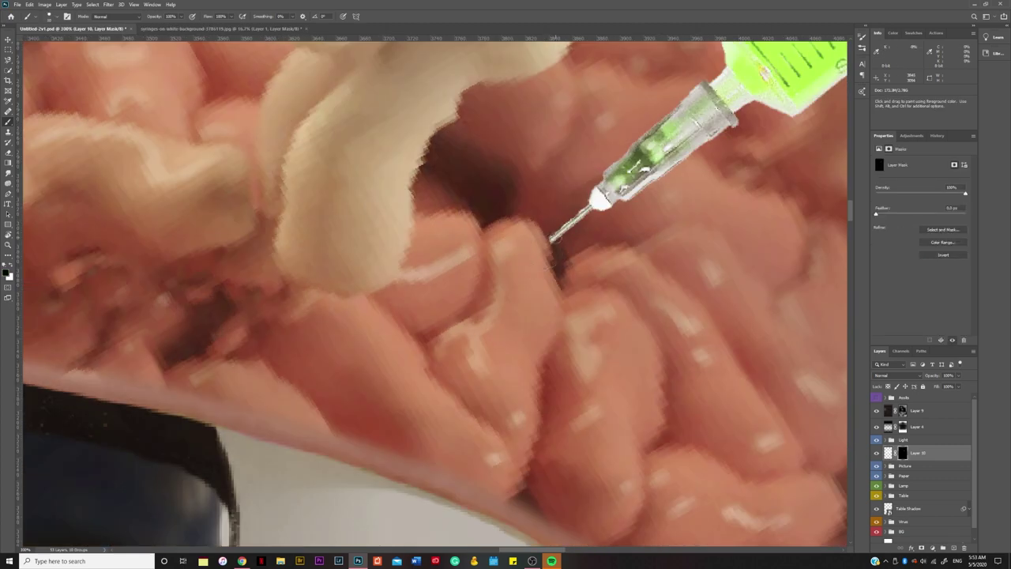
pyautogui.scroll(-3, 521, 293)
# Apply a slight Gaussian Blur to the syringe's pixels.
pyautogui.click(888, 452)
pyautogui.click(108, 4)
pyautogui.click(225, 123)
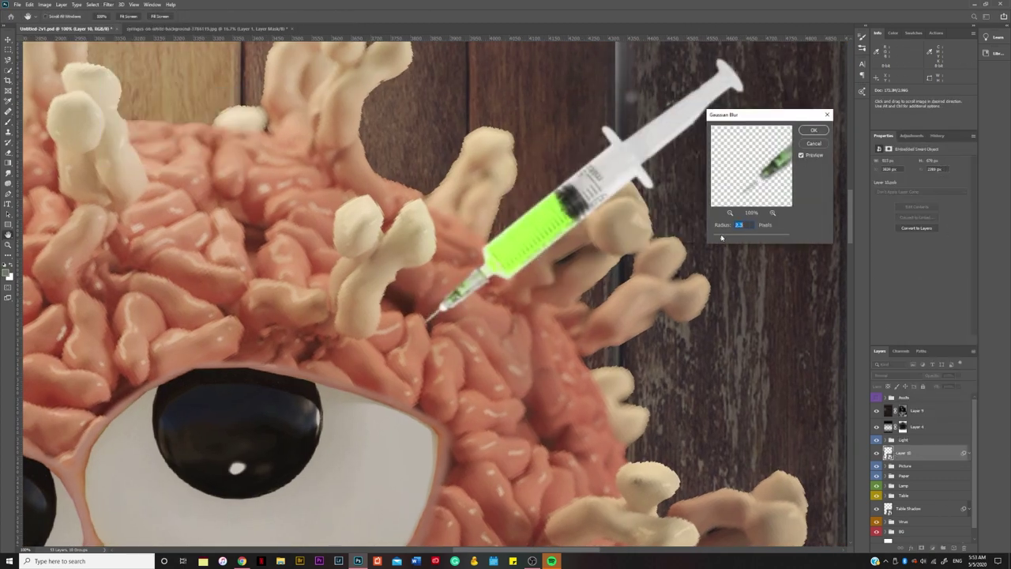
pyautogui.hotkey('ctrl', '-')
pyautogui.hotkey('ctrl', '-')
pyautogui.hotkey('ctrl', '-')
pyautogui.hotkey('ctrl', '-')
pyautogui.hotkey('ctrl', '-')
pyautogui.hotkey('ctrl', '+')
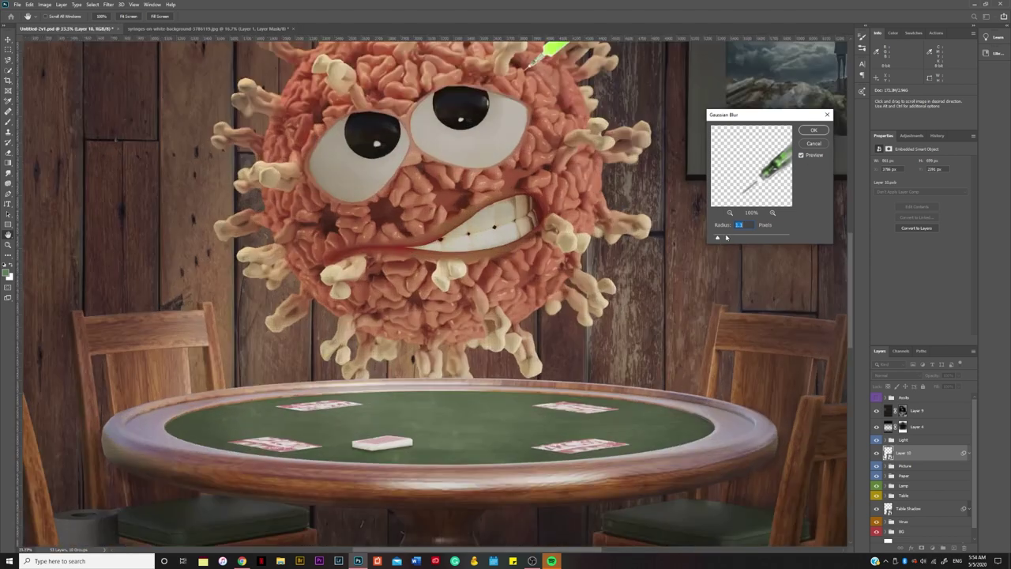
pyautogui.hotkey('ctrl', '+')
pyautogui.hotkey('ctrl', '+')
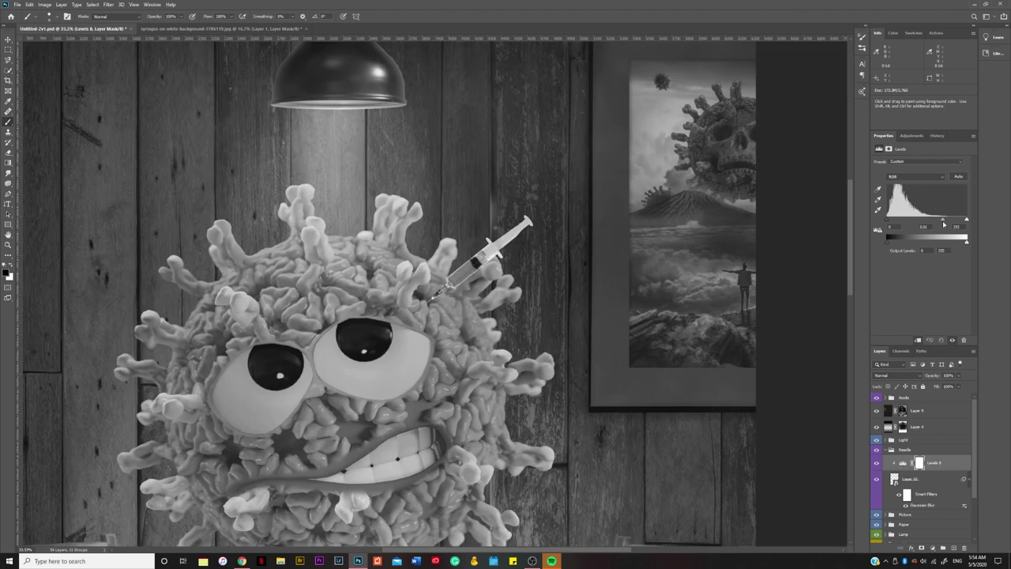
pyautogui.hotkey('ctrl', '-')
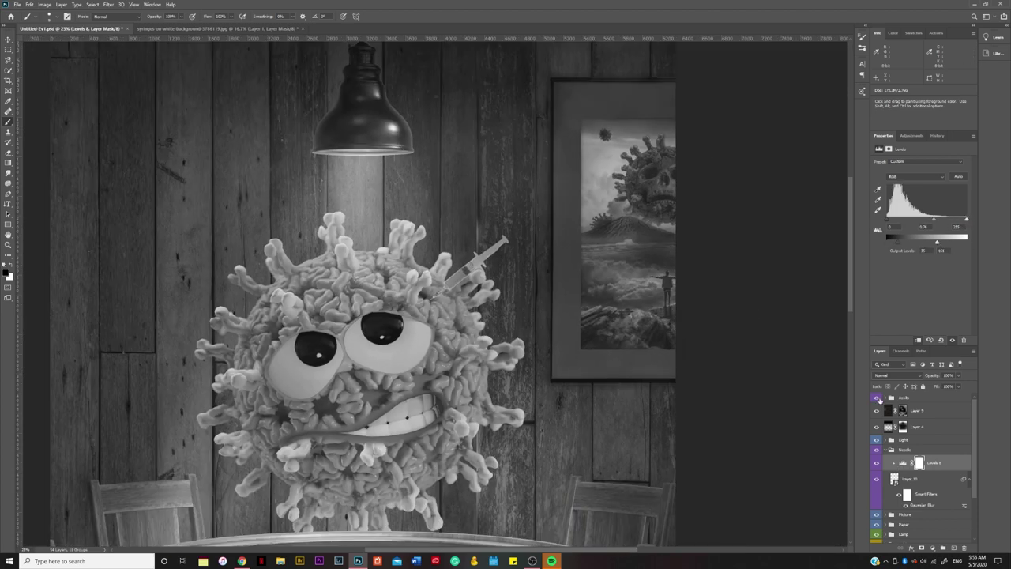
pyautogui.hotkey('ctrl', '-')
pyautogui.hotkey('ctrl', '+')
pyautogui.hotkey('ctrl', '+')
pyautogui.hotkey('ctrl', '+')
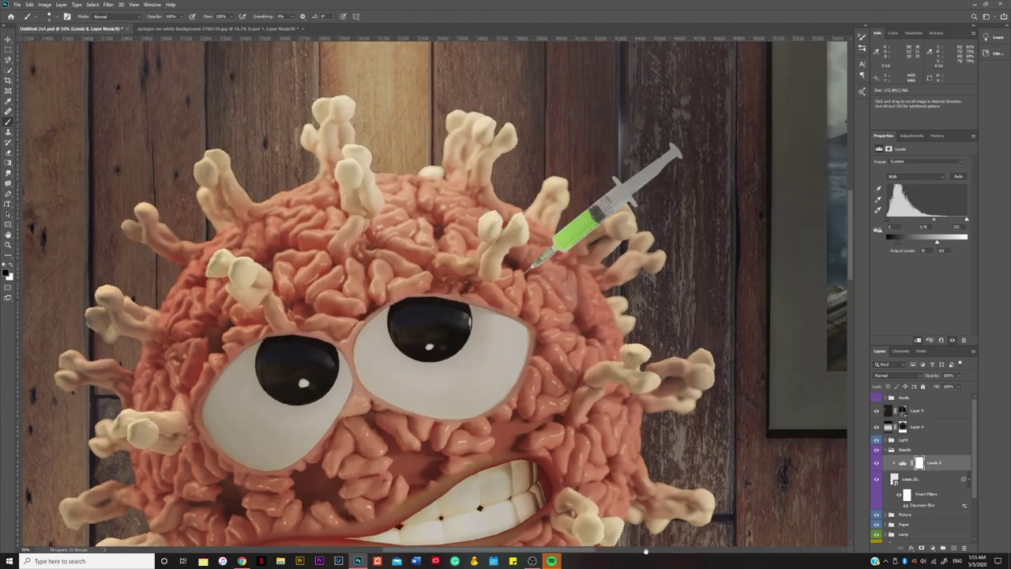
pyautogui.hotkey('ctrl', '+')
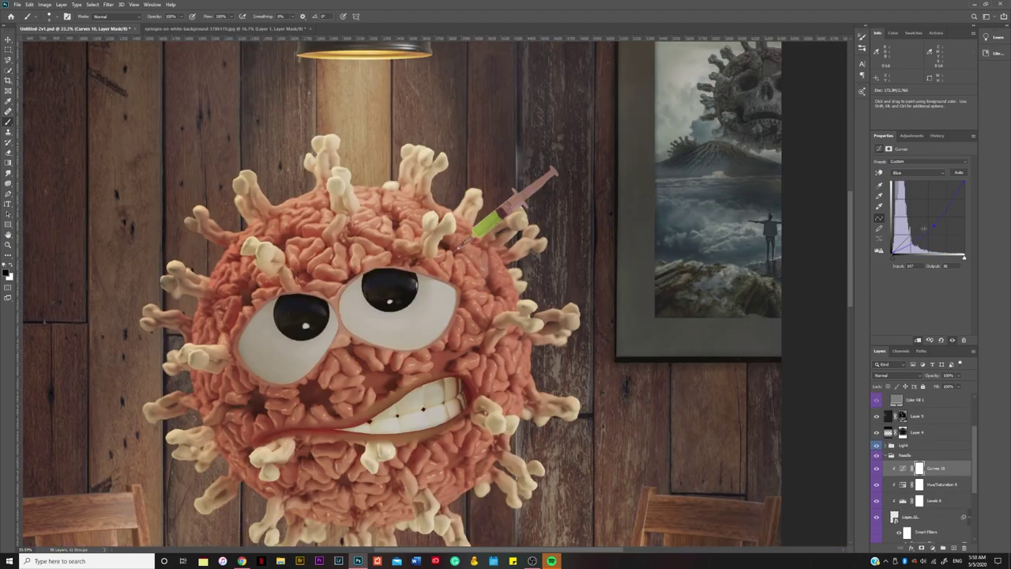
pyautogui.hotkey('ctrl', '0')
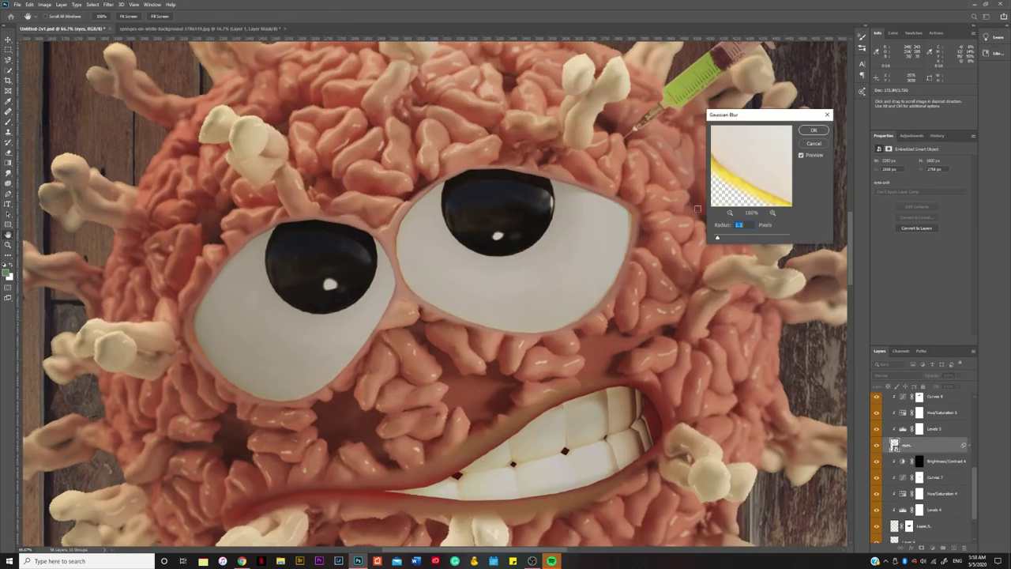
# Give the eyes and teeth smart objects a soft Gaussian Blur.
pyautogui.hotkey('shift', 'Up')
pyautogui.press('Return')
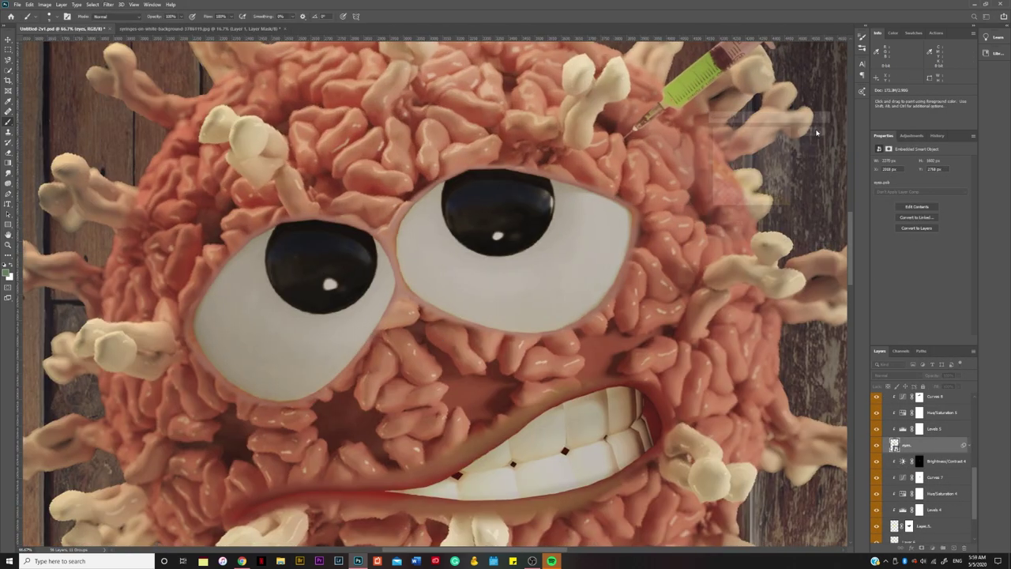
pyautogui.scroll(-3, 435, 293)
pyautogui.click(875, 477)
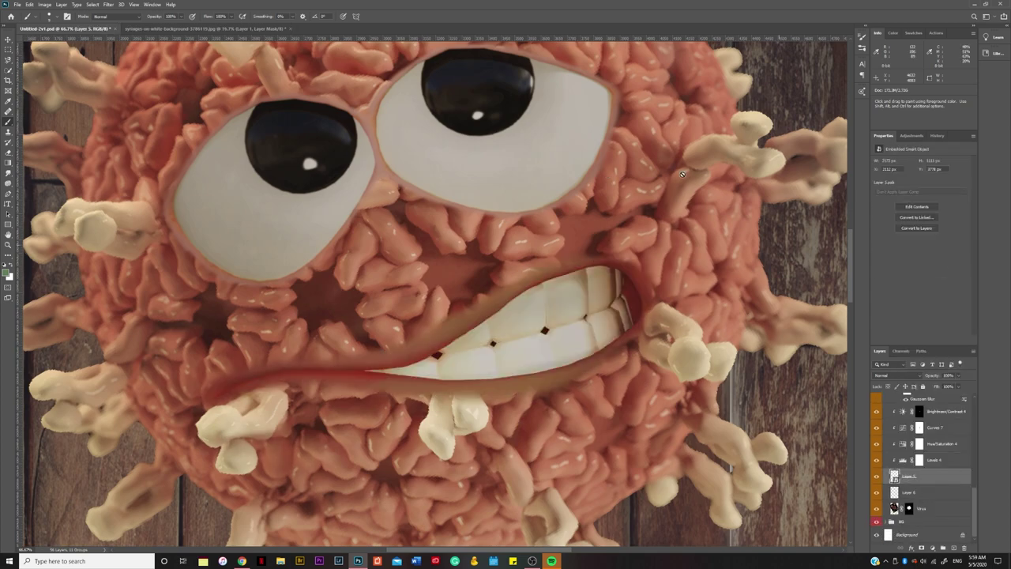
pyautogui.hotkey('ctrl', 'alt', 'f')
pyautogui.press('Return')
# Deselect layers and open the Clorox Germicidal Bleach image as a new document.
pyautogui.press('b')
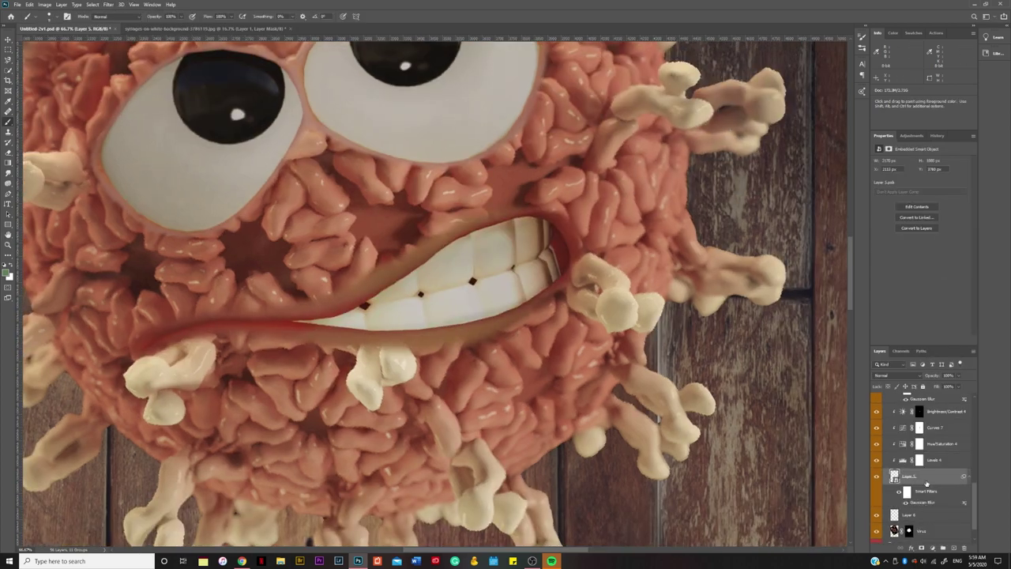
pyautogui.hotkey('ctrl', '0')
pyautogui.hotkey('ctrl', 'alt', 'a')
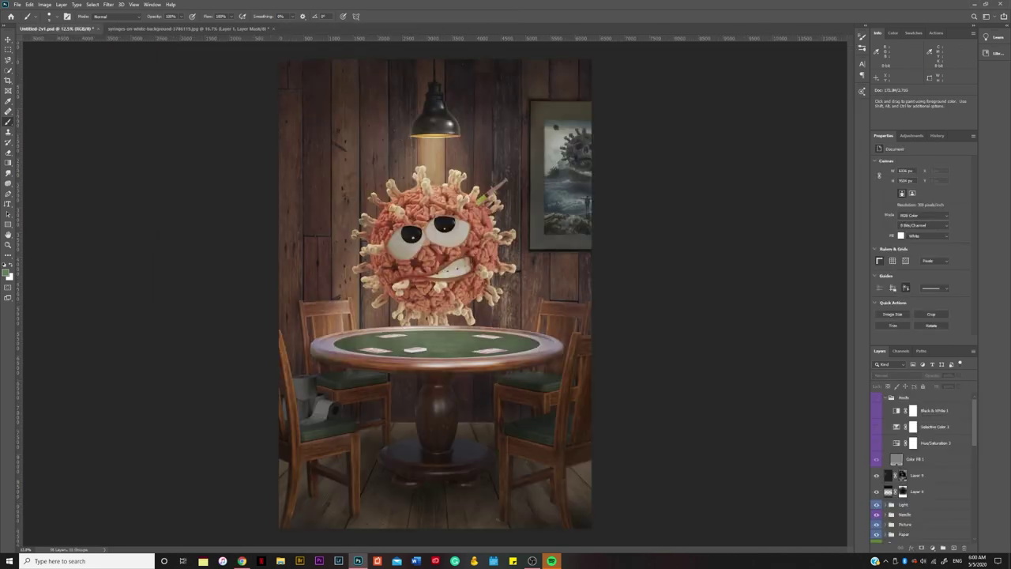
pyautogui.hotkey('ctrl', 'o')
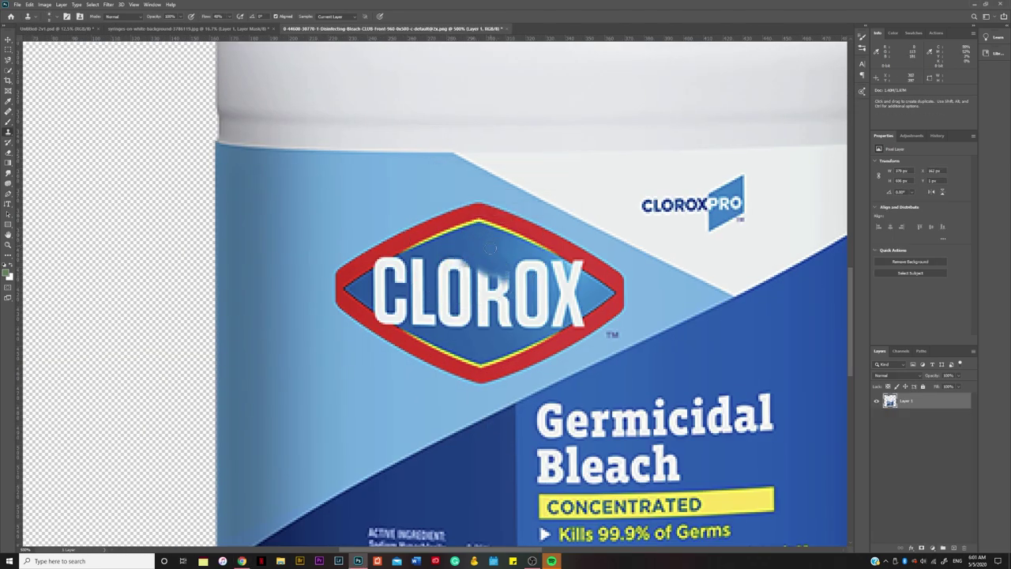
# Paint blue over the CLOROX logo letters and stamp the visible image to a new layer.
pyautogui.moveTo(497, 334)
pyautogui.mouseDown()
pyautogui.moveTo(443, 268)
pyautogui.moveTo(414, 319)
pyautogui.moveTo(384, 301)
pyautogui.mouseUp()
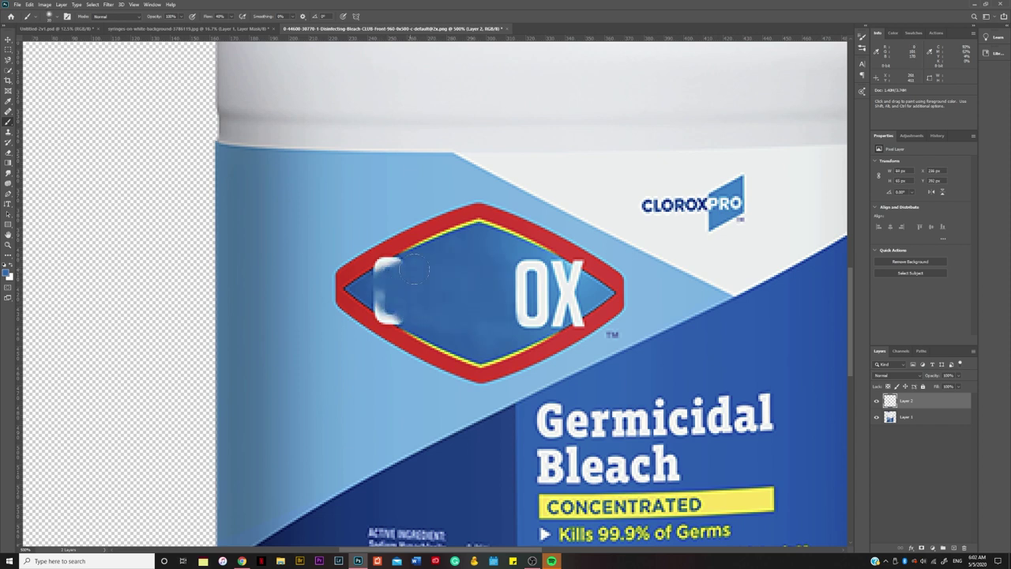
pyautogui.moveTo(517, 269); pyautogui.dragTo(589, 299)
pyautogui.moveTo(512, 292); pyautogui.dragTo(594, 282)
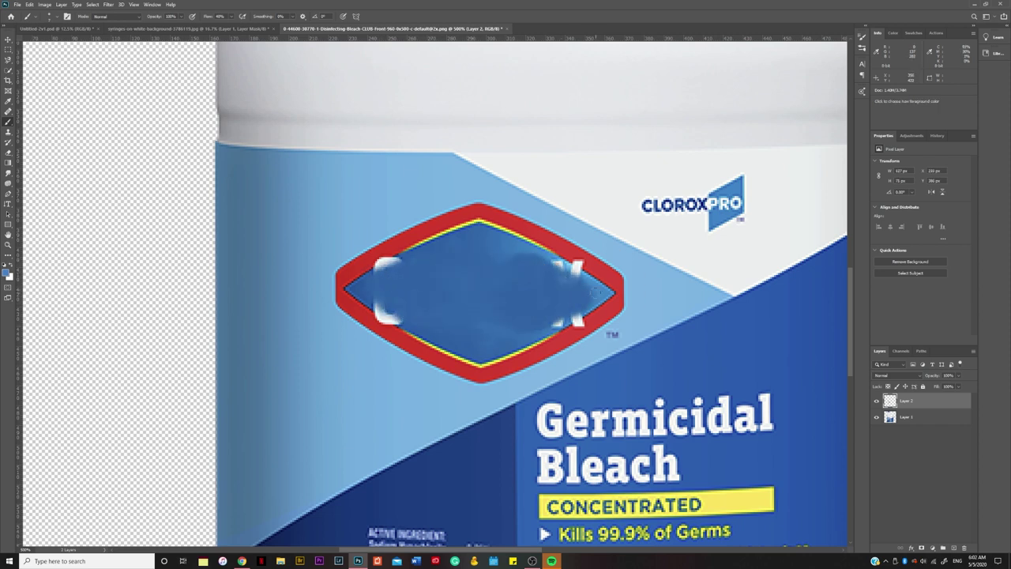
pyautogui.hotkey('ctrl', 'alt', 'shift', 'e')
pyautogui.press('s')
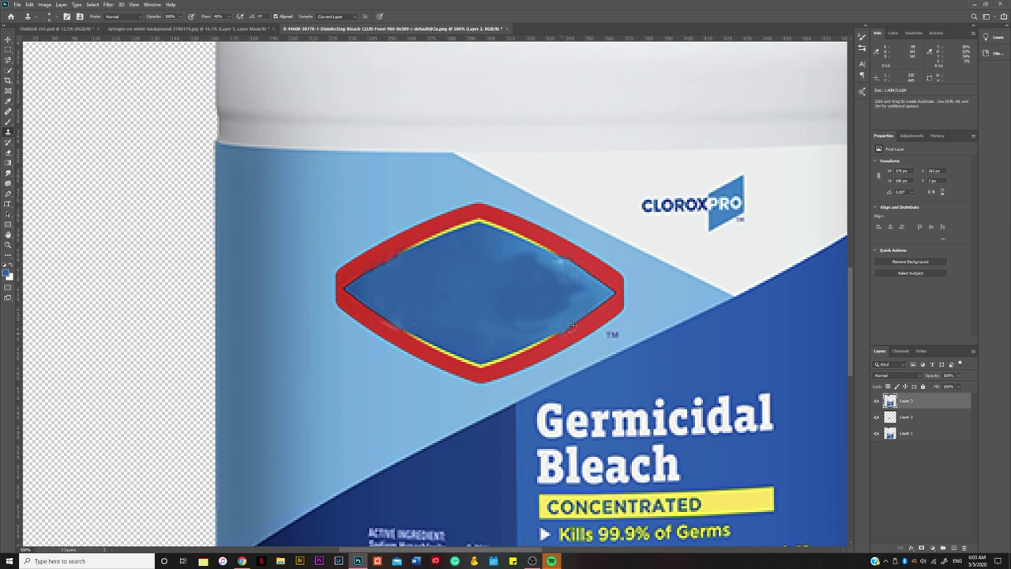
# Smooth the blue diamond with Liquify and Content-Aware Fill the small CLOROX PRO logo.
pyautogui.hotkey('ctrl', 'shift', 'x')
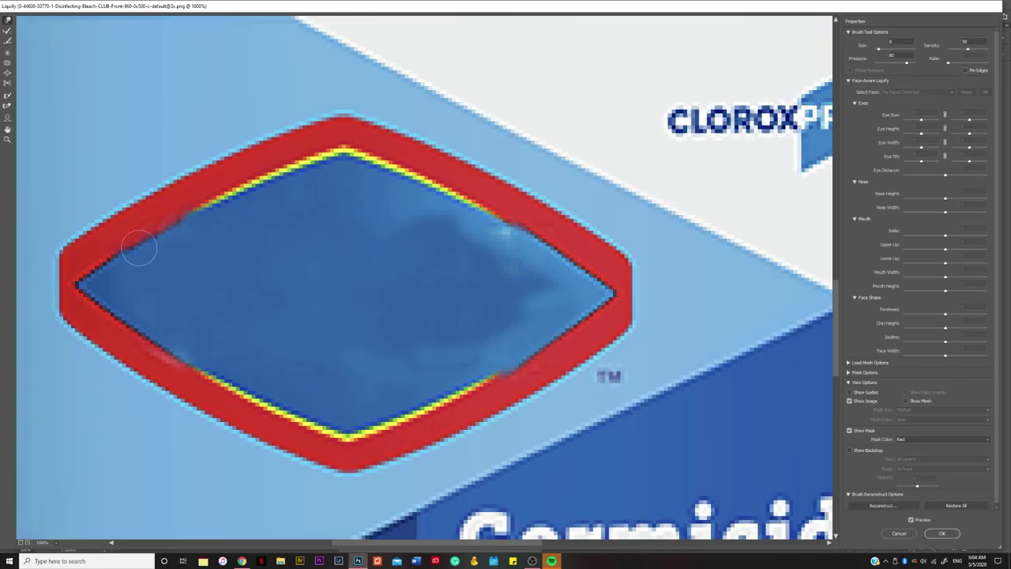
pyautogui.press('Return')
pyautogui.moveTo(494, 199); pyautogui.dragTo(485, 206)
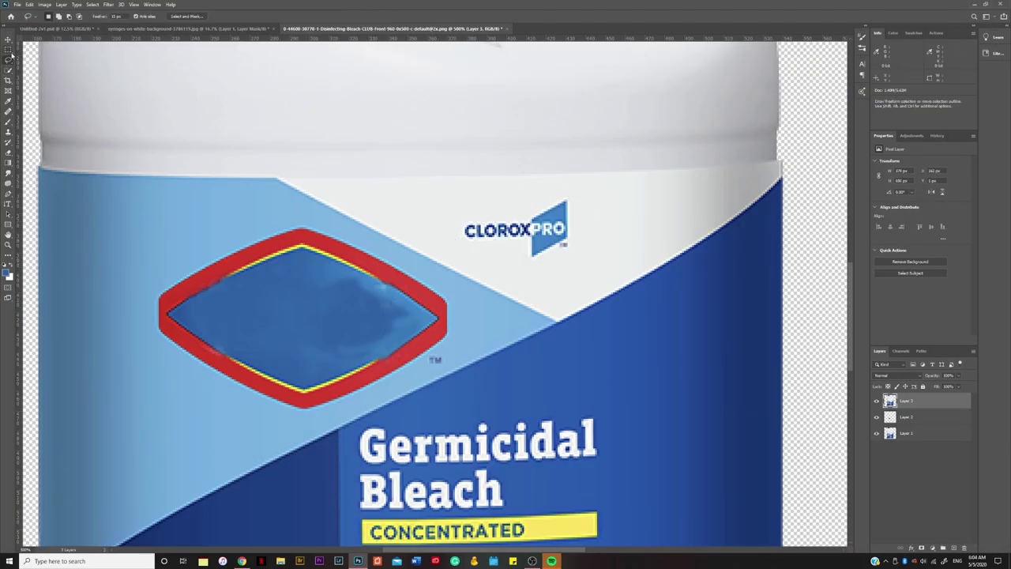
pyautogui.hotkey('shift', 'F5')
pyautogui.press('Return')
# Touch up blotchy areas with the Healing Brush and view the whole bleach bottle.
pyautogui.press('b')
pyautogui.press('j')
pyautogui.hotkey('shift', 'j')
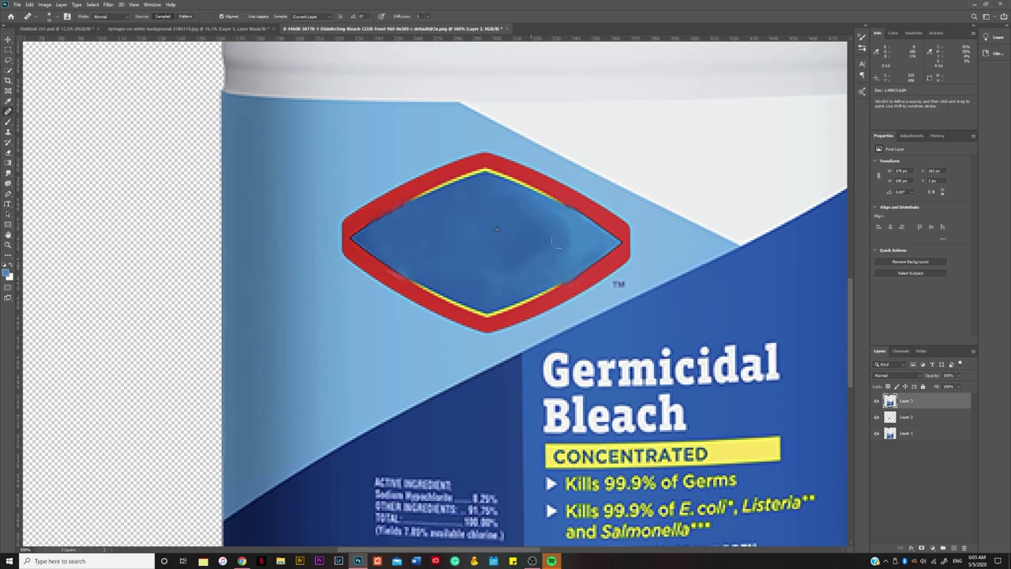
pyautogui.hotkey('ctrl', '1')
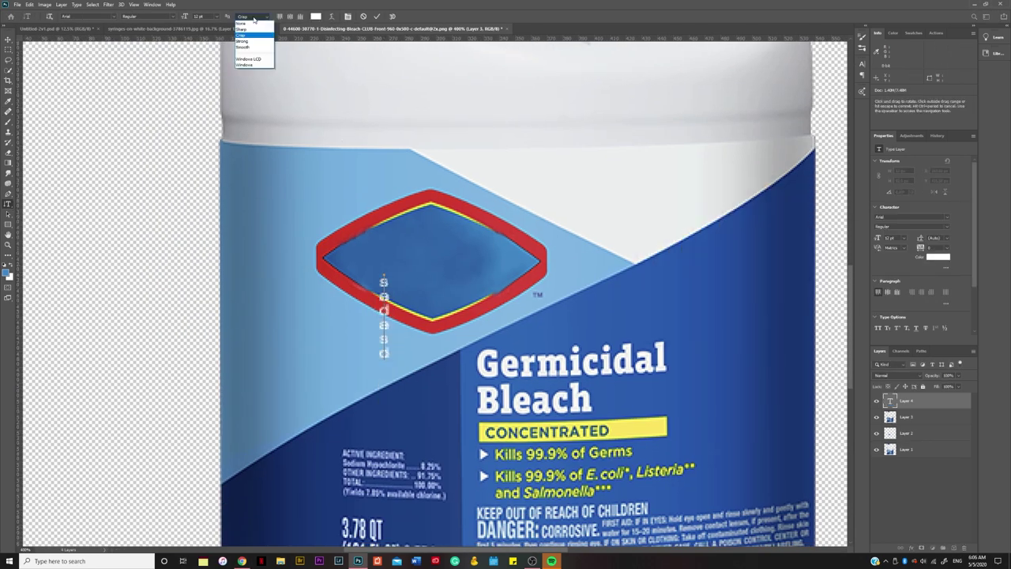
pyautogui.click(49, 17)
# Set the DISINFECTANT text font to Cooper Blk BT and adjust its anti-aliasing.
pyautogui.click(252, 16)
pyautogui.write('DISINFECTANT')
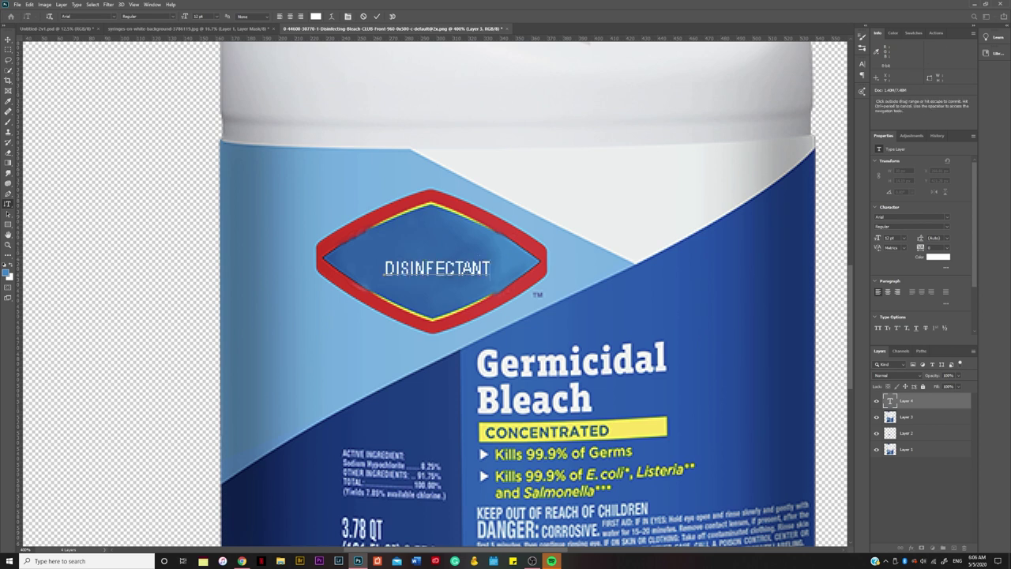
pyautogui.hotkey('ctrl', 'a')
pyautogui.click(87, 16)
pyautogui.click(119, 50)
pyautogui.hotkey('ctrl', 'a')
pyautogui.click(253, 16)
# Enlarge the DISINFECTANT text to 28.8 pt, make it white, and commit it.
pyautogui.hotkey('ctrl', 't')
pyautogui.press('Return')
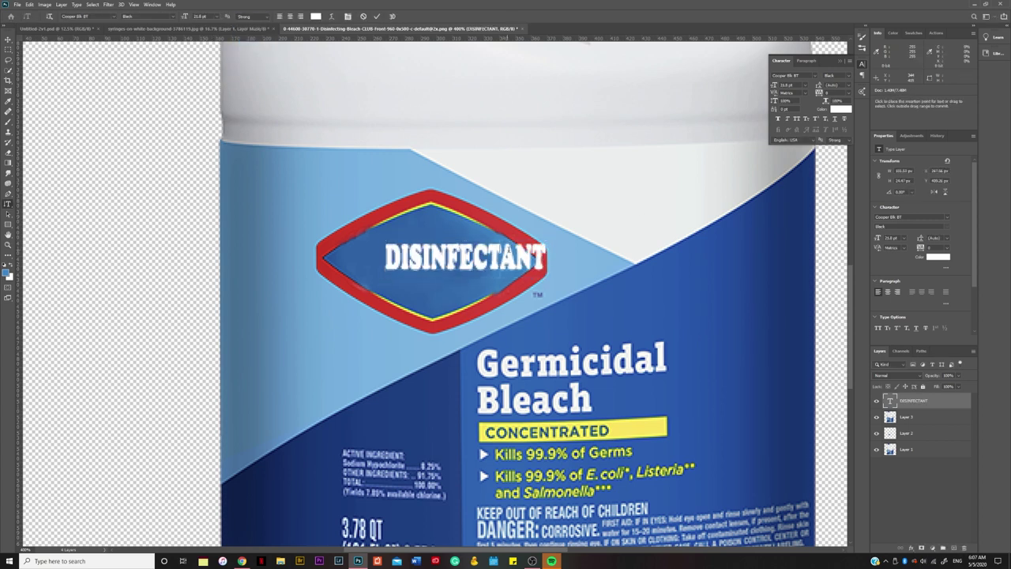
pyautogui.moveTo(791, 93); pyautogui.dragTo(837, 94)
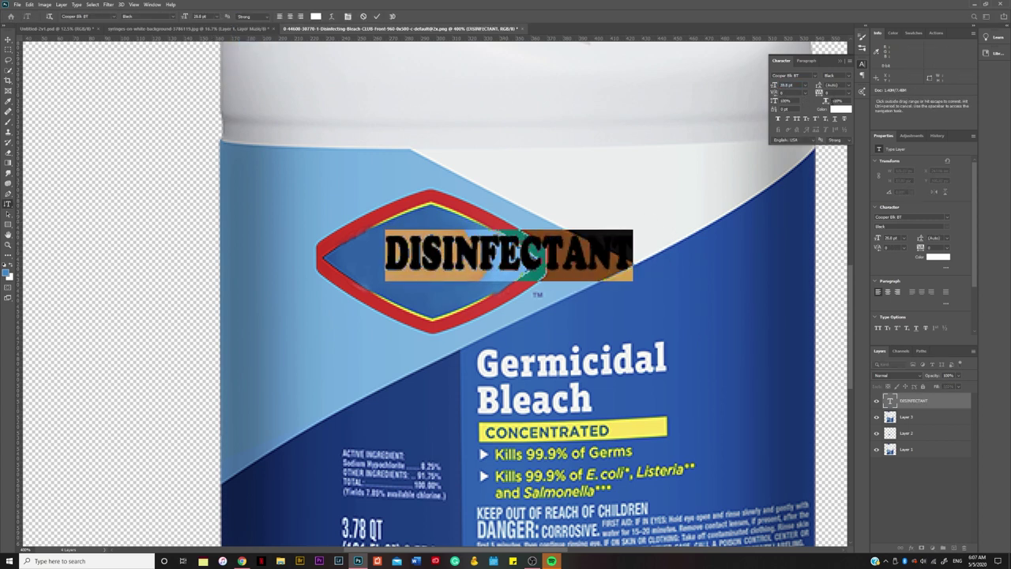
pyautogui.click(555, 239)
pyautogui.hotkey('ctrl', 'Return')
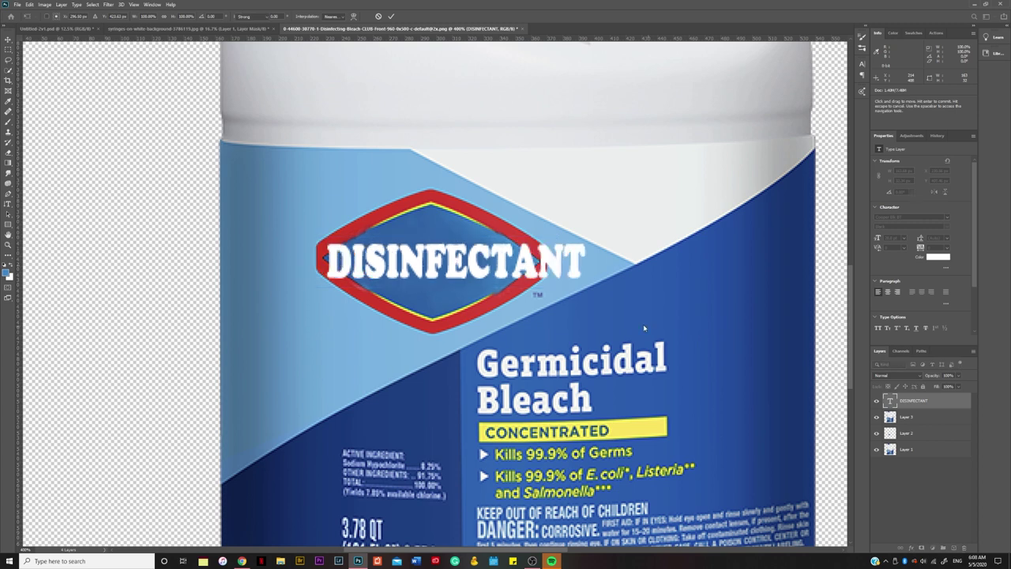
# Stamp the finished bottle to a new layer and drag it onto the poker table.
pyautogui.hotkey('ctrl', '1')
pyautogui.hotkey('ctrl', 'alt', 'shift', 'e')
pyautogui.moveTo(203, 114)
pyautogui.mouseDown()
pyautogui.moveTo(445, 316)
pyautogui.moveTo(368, 316)
pyautogui.mouseUp()
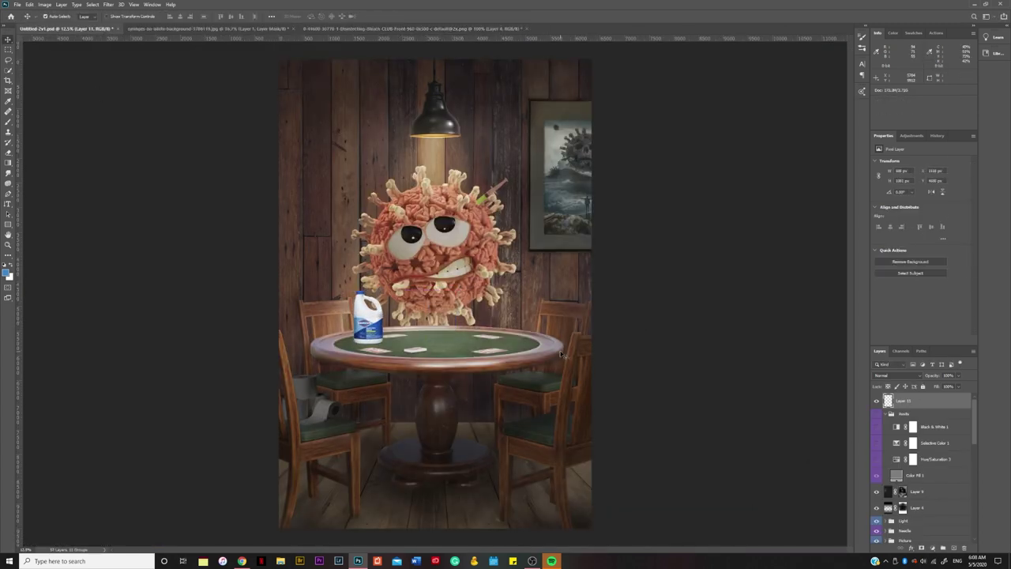
# Name the bottle layer Disinfectant and place it in its own group.
pyautogui.write('Disinfectant')
pyautogui.press('Return')
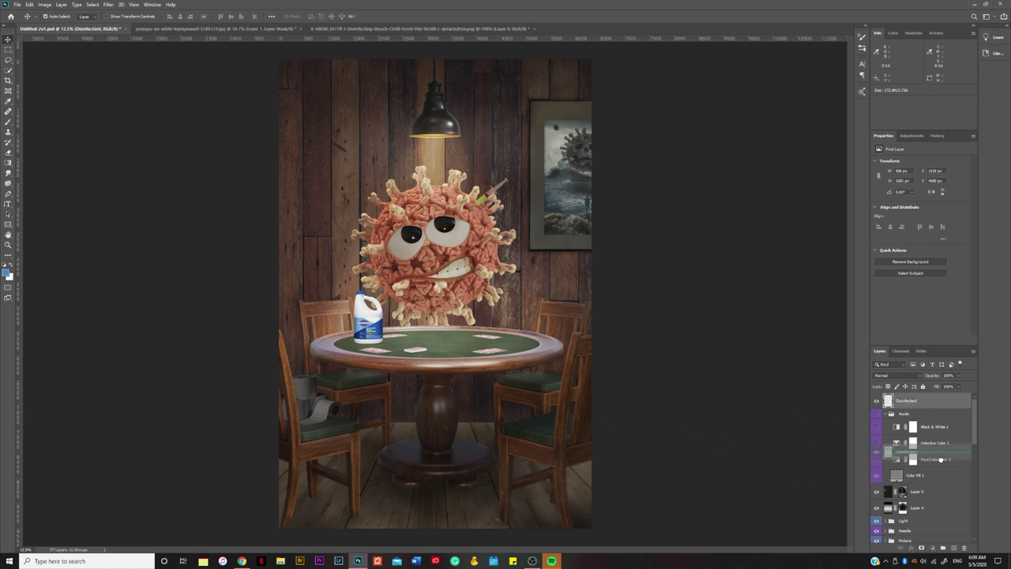
pyautogui.moveTo(906, 401); pyautogui.dragTo(927, 513)
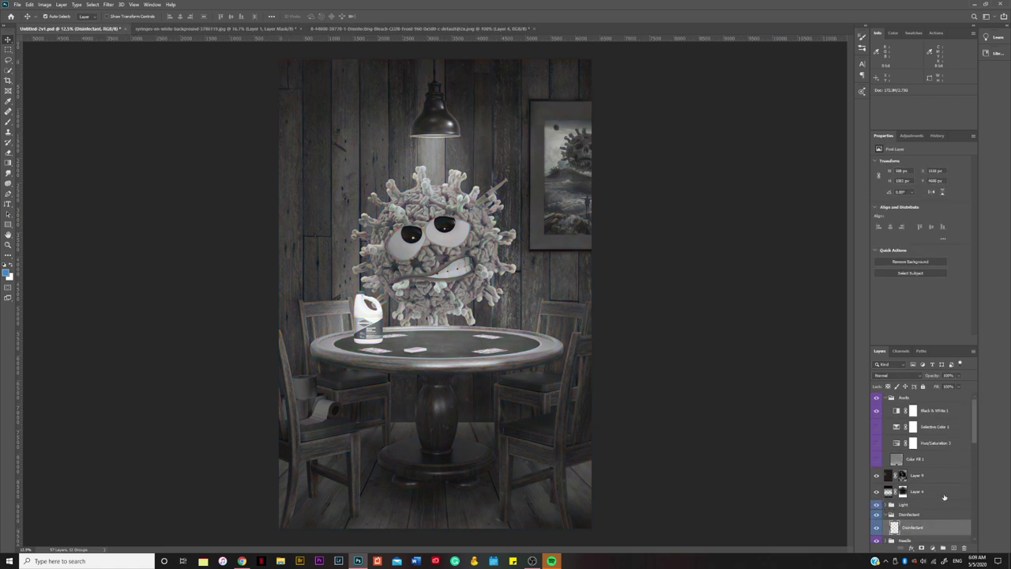
# Add a Levels adjustment with highlights near 156 and a Hue/Saturation adjustment to the bottle.
pyautogui.click(932, 547)
pyautogui.click(944, 441)
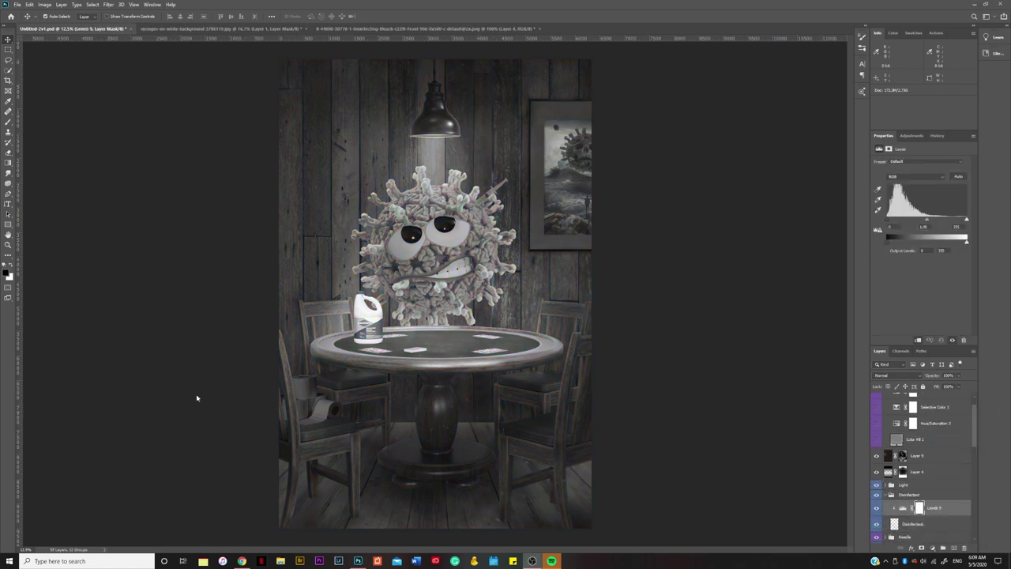
pyautogui.moveTo(965, 244); pyautogui.dragTo(936, 243)
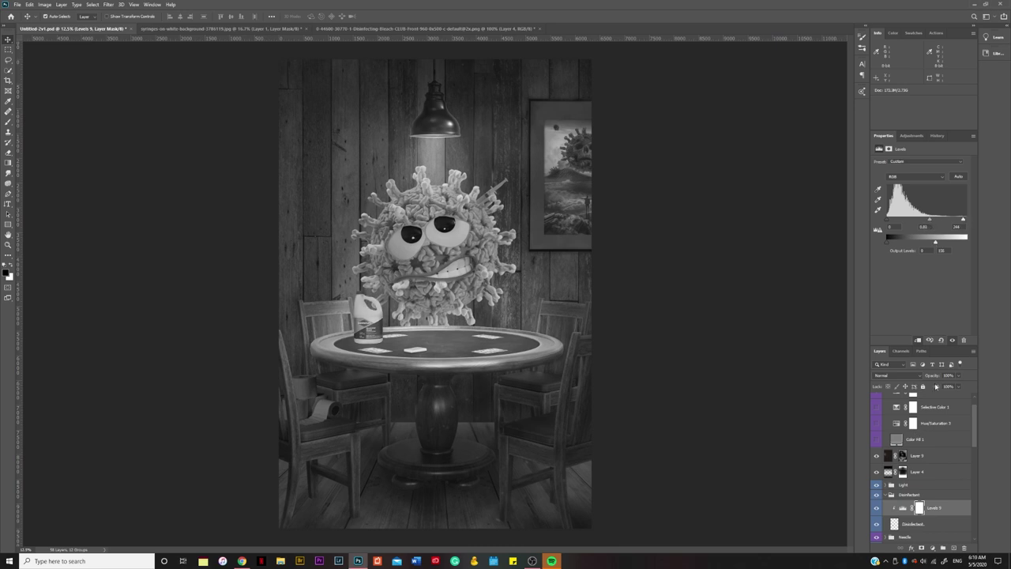
pyautogui.click(366, 320)
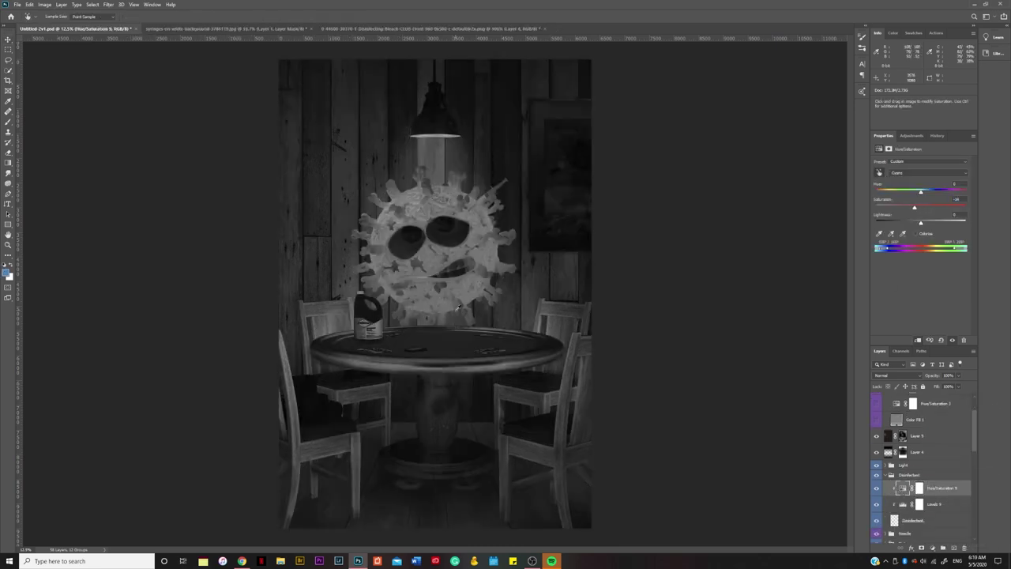
# Add a Curves adjustment, raising the Red curve and tweaking Blue and Green.
pyautogui.click(940, 548)
pyautogui.click(944, 449)
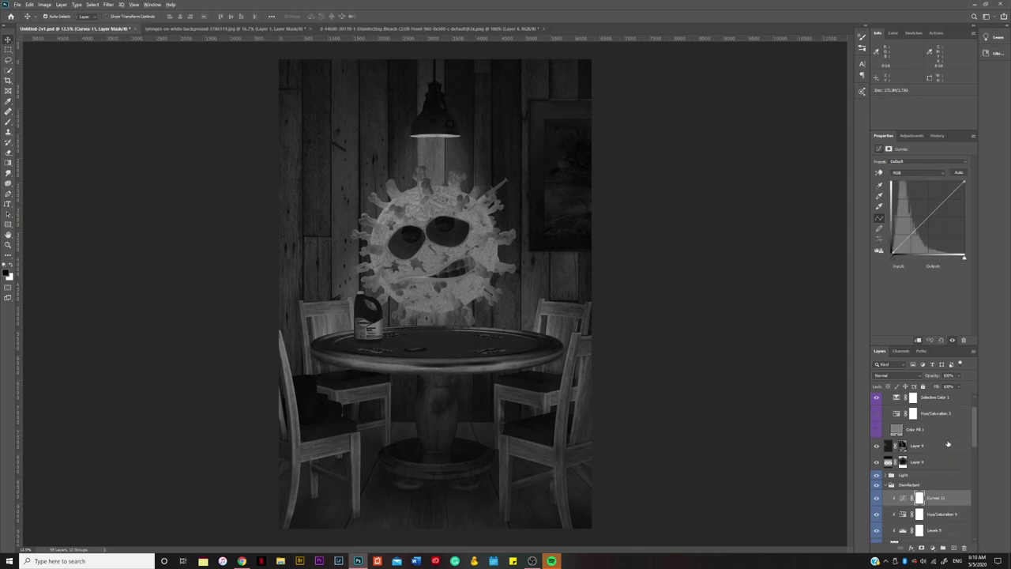
pyautogui.click(876, 429)
pyautogui.hotkey('alt', '3')
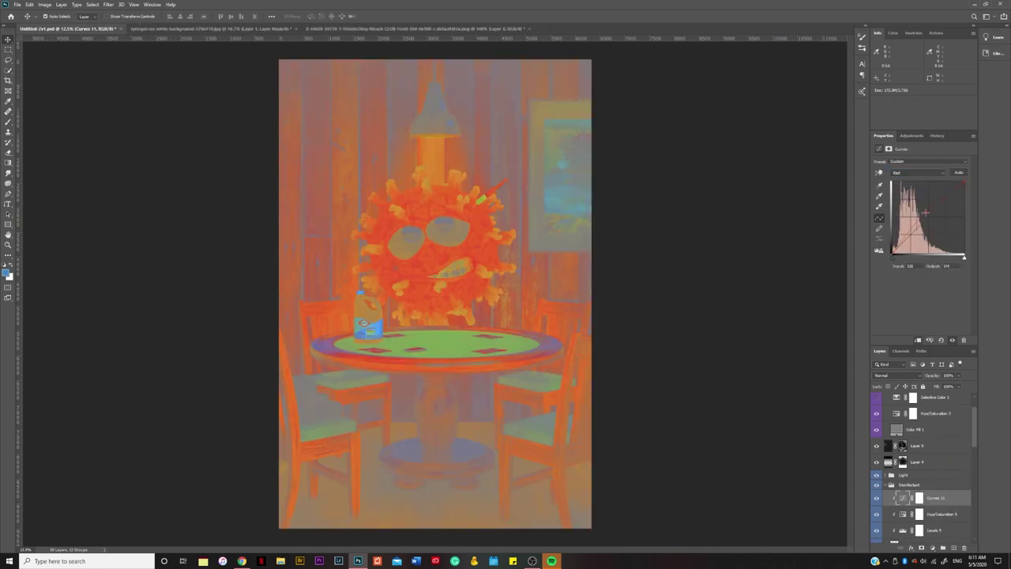
pyautogui.moveTo(362, 304); pyautogui.dragTo(360, 292)
pyautogui.hotkey('alt', '5')
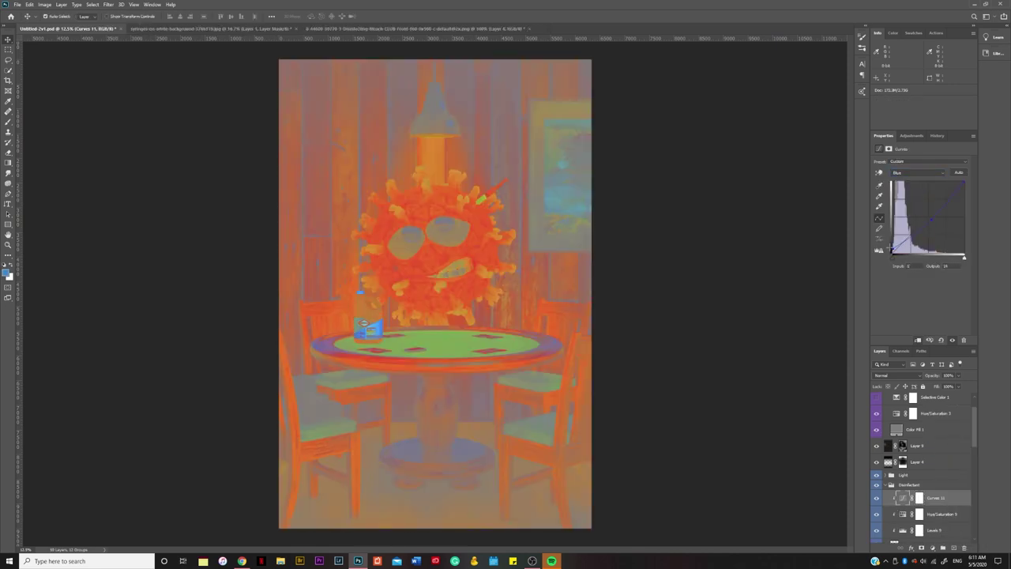
pyautogui.hotkey('alt', '4')
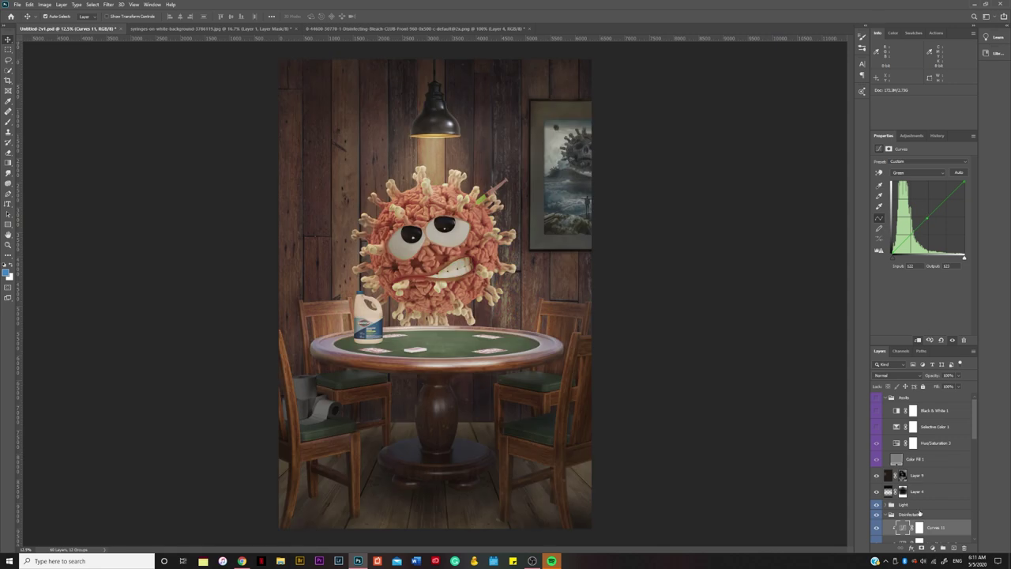
pyautogui.scroll(-1, 919, 514)
# Add a Brightness/Contrast adjustment above the Curves 11 layer.
pyautogui.click(919, 503)
pyautogui.click(941, 546)
pyautogui.click(957, 432)
# Darken the bottle's base with a lowered Brightness/Contrast on a black mask.
pyautogui.moveTo(921, 183); pyautogui.dragTo(892, 184)
pyautogui.hotkey('ctrl', 'i')
pyautogui.hotkey('ctrl', '1')
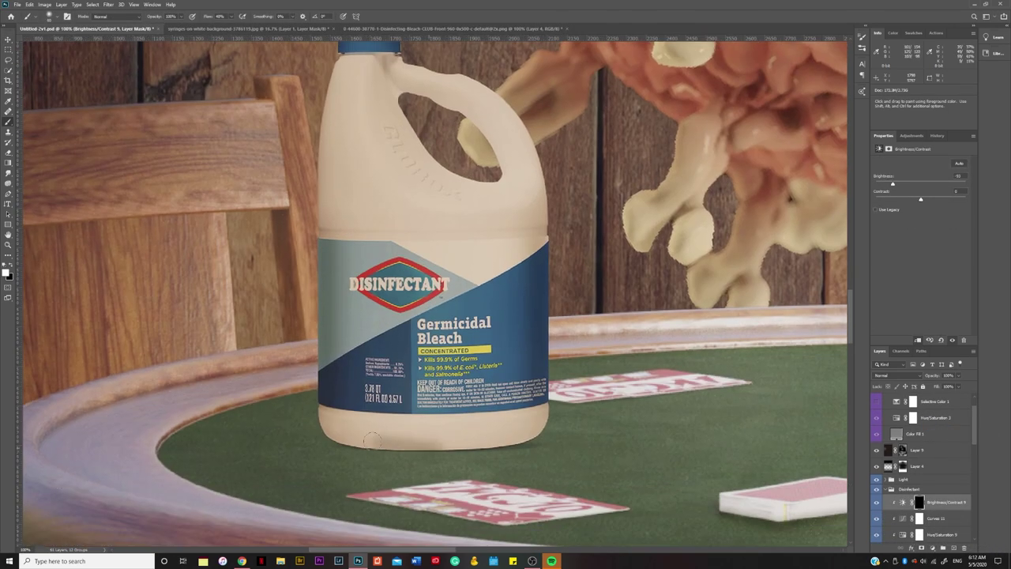
pyautogui.moveTo(373, 439); pyautogui.dragTo(516, 446)
pyautogui.hotkey('ctrl', '-')
pyautogui.hotkey('ctrl', '-')
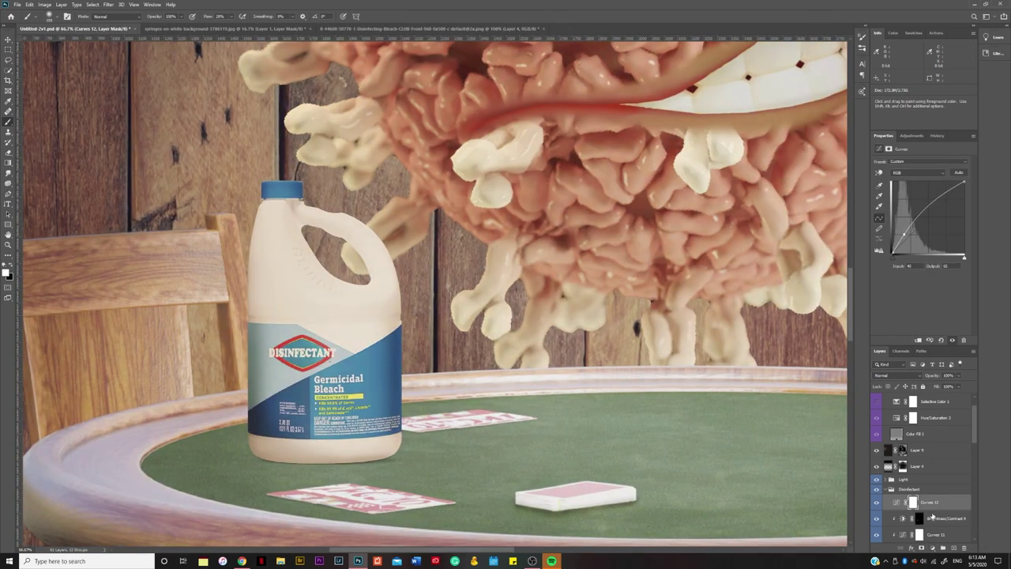
# Brighten the bottle's upper part and neck with a masked Curves 12 layer.
pyautogui.hotkey('ctrl', 'i')
pyautogui.hotkey('ctrl', '+')
pyautogui.moveTo(371, 197); pyautogui.dragTo(476, 320)
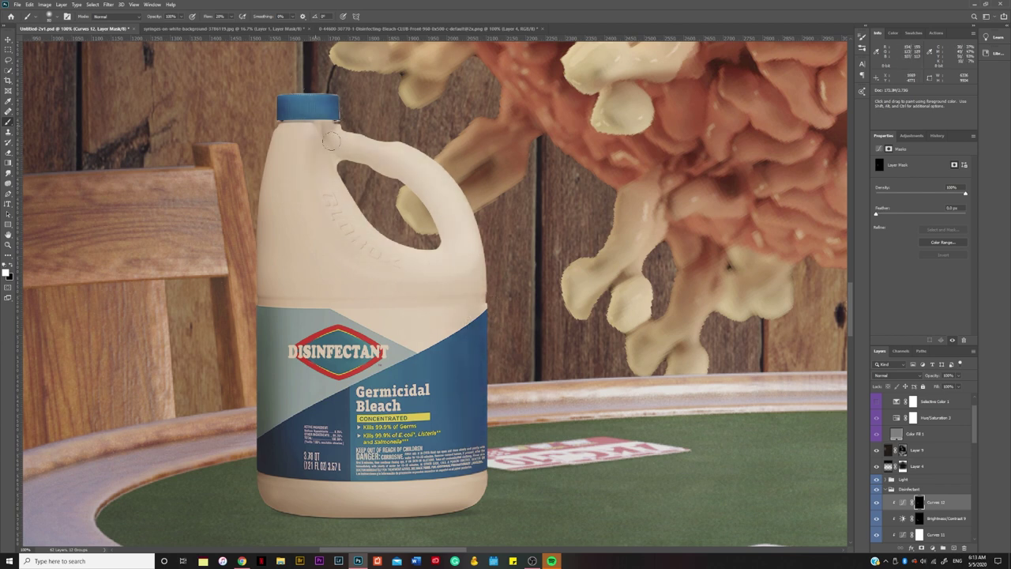
pyautogui.moveTo(331, 141); pyautogui.dragTo(418, 285)
pyautogui.hotkey('ctrl', '-')
pyautogui.hotkey('ctrl', '-')
pyautogui.hotkey('ctrl', '-')
pyautogui.hotkey('ctrl', '+')
# Paint a shadow under the bottle on the table's Brightness/Contrast 1 mask and Gaussian-blur it.
pyautogui.scroll(-2, 920, 458)
pyautogui.click(940, 491)
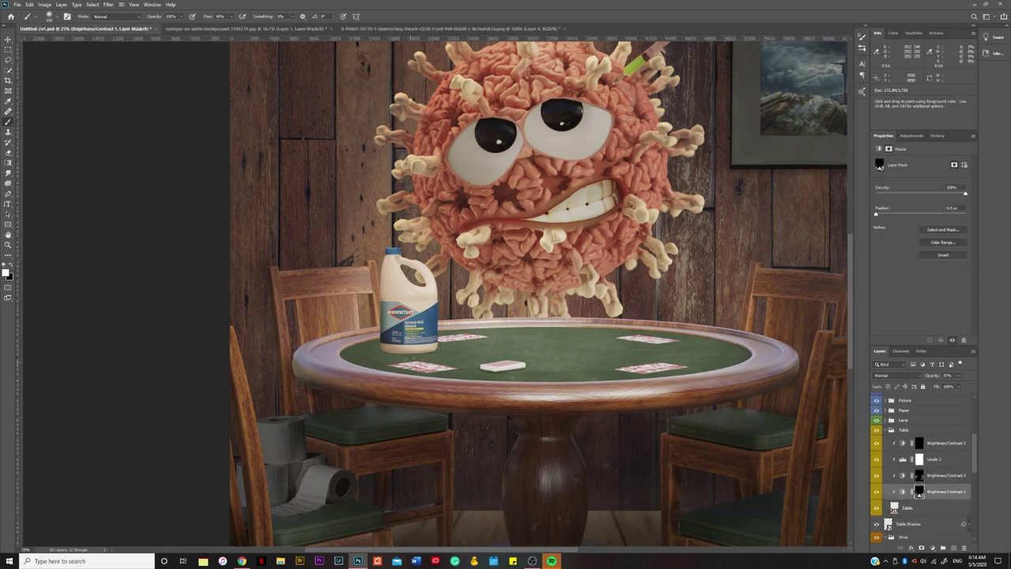
pyautogui.scroll(4, 383, 319)
pyautogui.moveTo(404, 401); pyautogui.dragTo(565, 395)
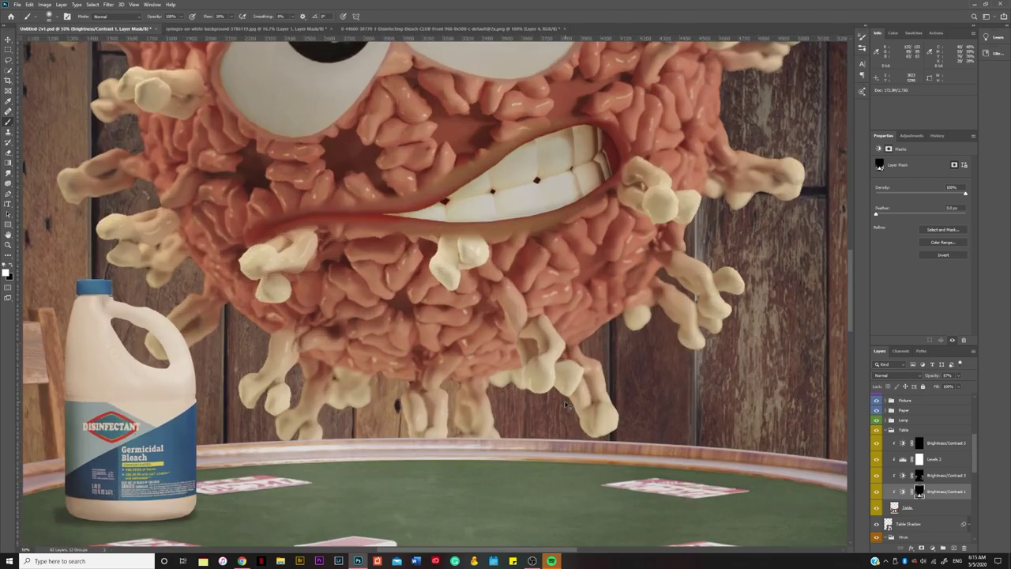
pyautogui.hotkey('ctrl', 'alt', 'f')
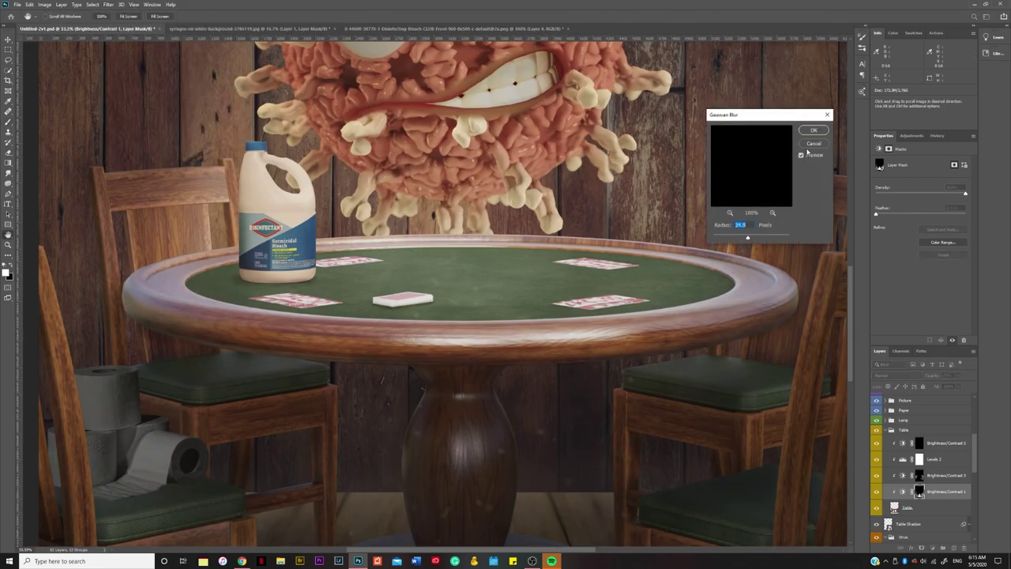
pyautogui.press('Return')
pyautogui.scroll(3, 545, 293)
pyautogui.press(']')
pyautogui.press(']')
pyautogui.press(']')
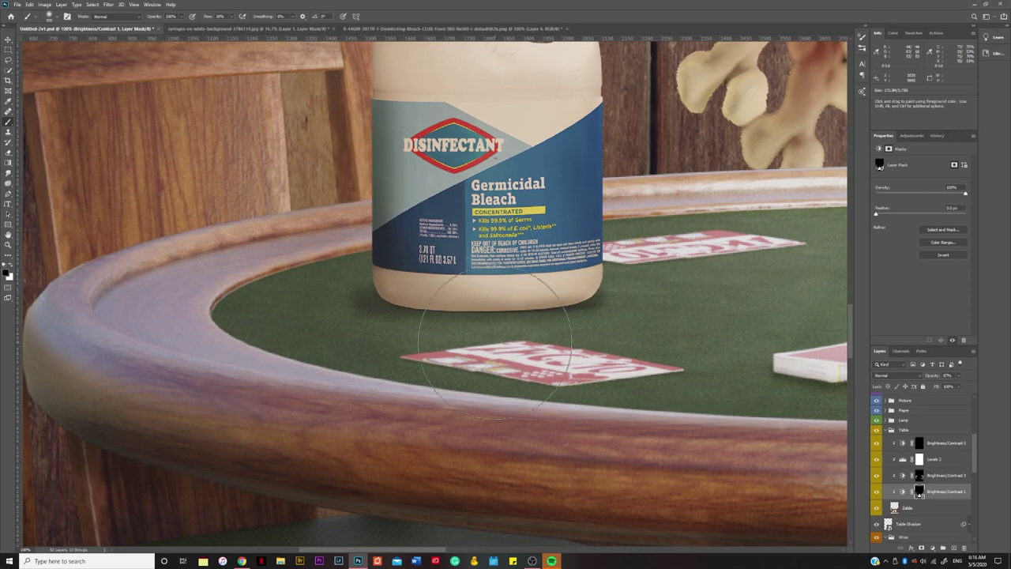
pyautogui.scroll(-4, 494, 345)
pyautogui.scroll(-2, 823, 310)
pyautogui.click(892, 429)
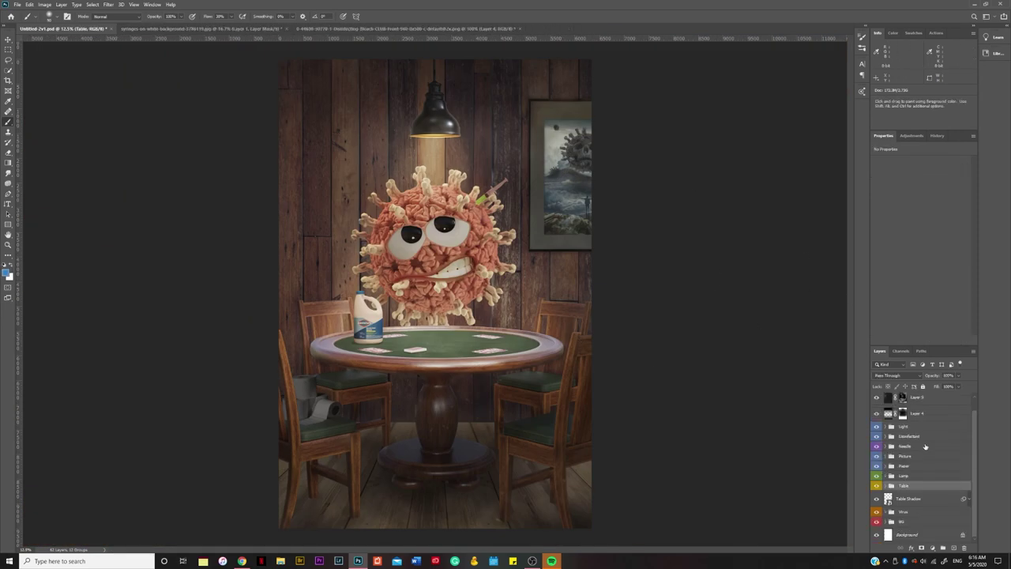
# Duplicate the Needle group and lay the syringe copy flat on the table beside the bottle.
pyautogui.click(938, 446)
pyautogui.moveTo(490, 194); pyautogui.dragTo(382, 341)
pyautogui.scroll(4, 360, 322)
pyautogui.click(499, 217)
pyautogui.moveTo(443, 399); pyautogui.dragTo(506, 405)
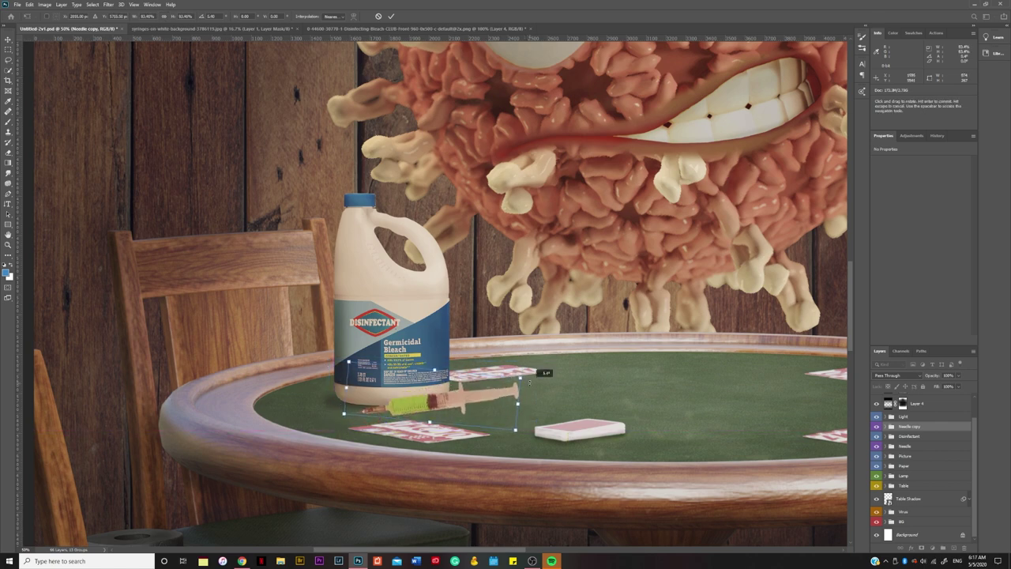
pyautogui.scroll(-3, 502, 398)
pyautogui.hotkey('alt', '[')
pyautogui.hotkey('alt', '[')
pyautogui.scroll(5, 508, 314)
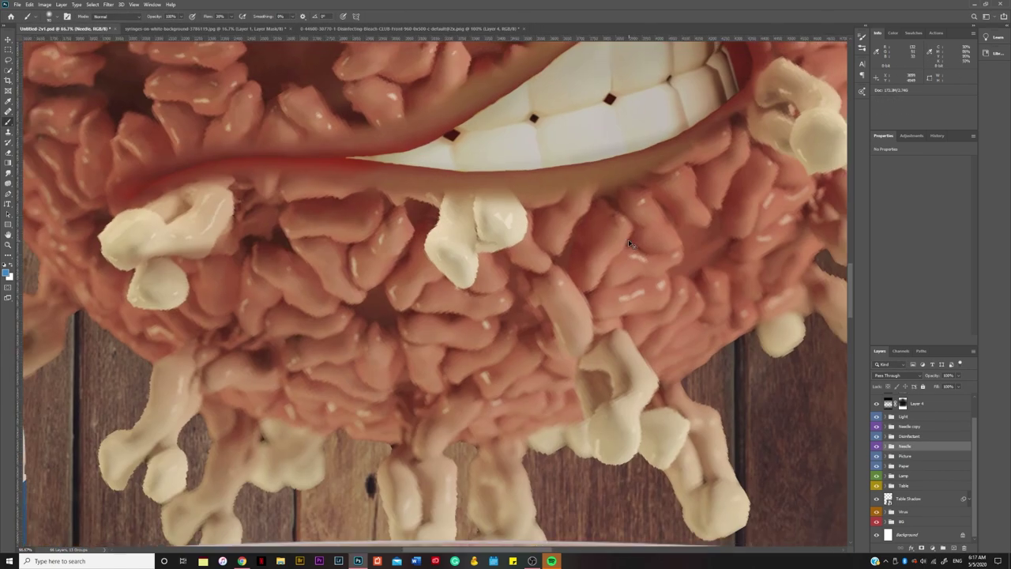
pyautogui.scroll(-3, 508, 315)
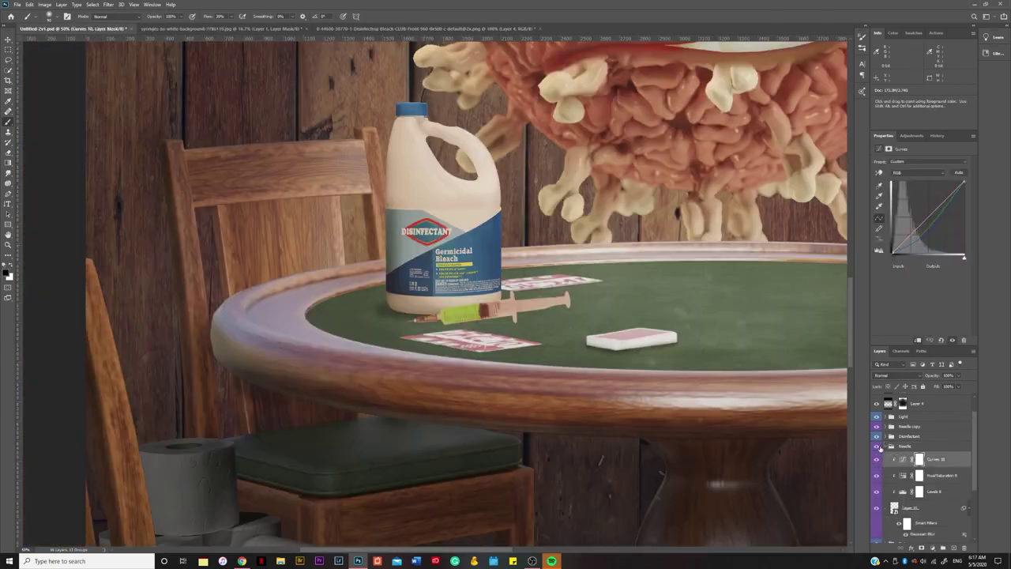
# Add a Brightness/Contrast layer to the table Needle group and invert its mask.
pyautogui.click(926, 438)
pyautogui.click(942, 547)
pyautogui.click(948, 444)
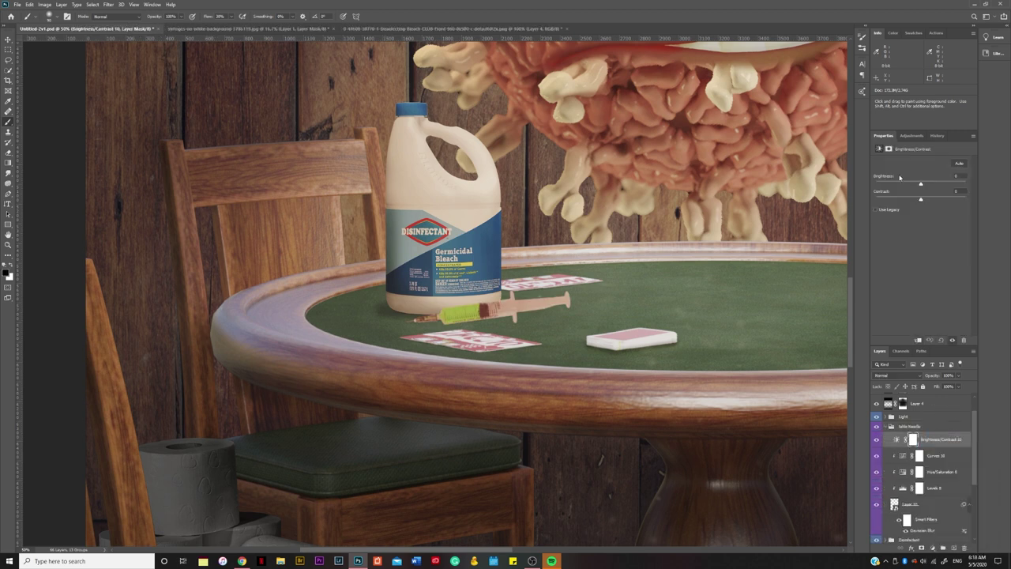
pyautogui.hotkey('ctrl', '1')
pyautogui.click(919, 439)
pyautogui.hotkey('ctrl', 'i')
pyautogui.scroll(2, 201, 442)
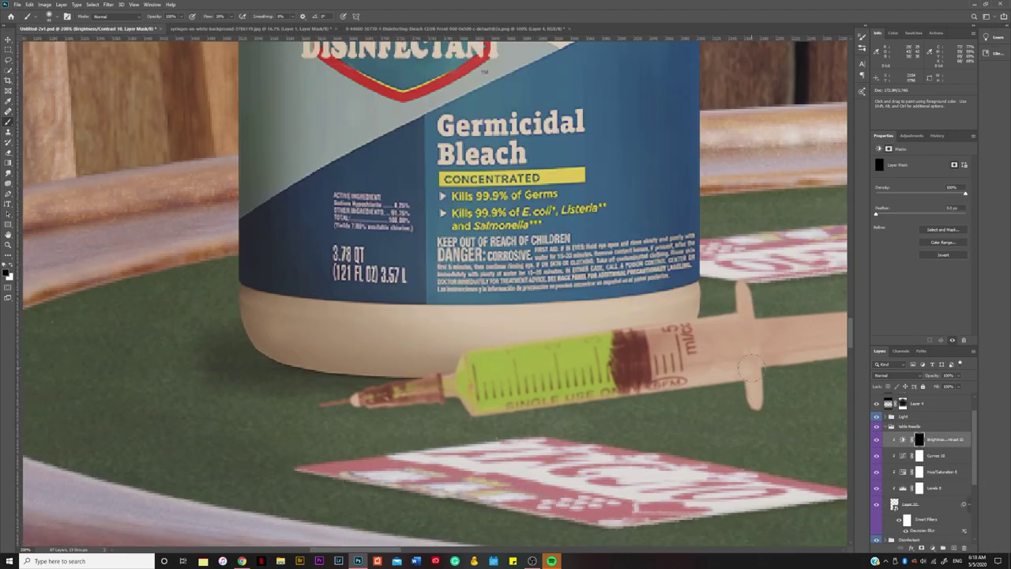
pyautogui.scroll(-1, 202, 442)
pyautogui.scroll(-3, 921, 450)
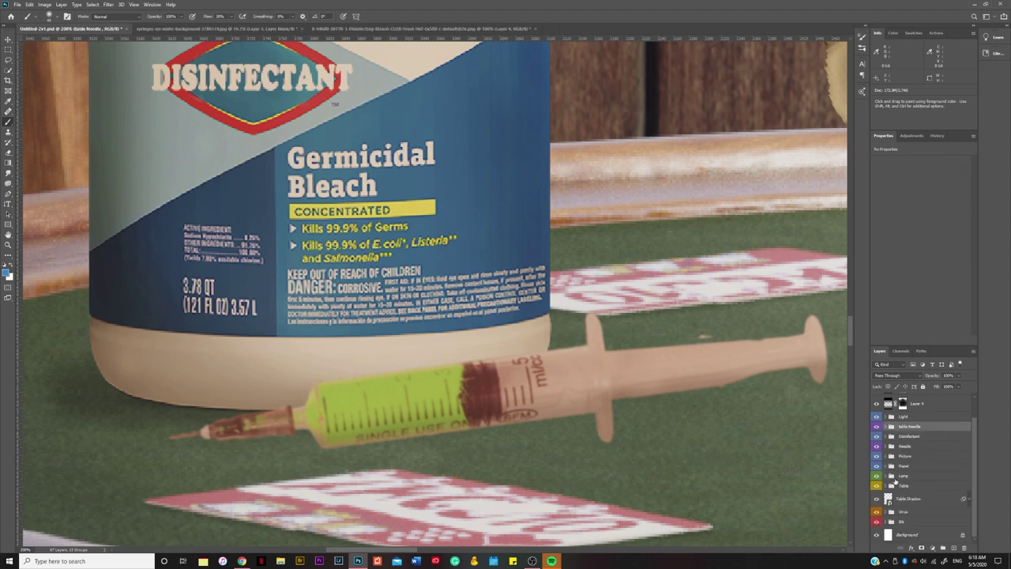
# Darken the felt under the syringe on the table's Brightness/Contrast 1 mask as a soft shadow.
pyautogui.click(919, 517)
pyautogui.hotkey('ctrl', '-')
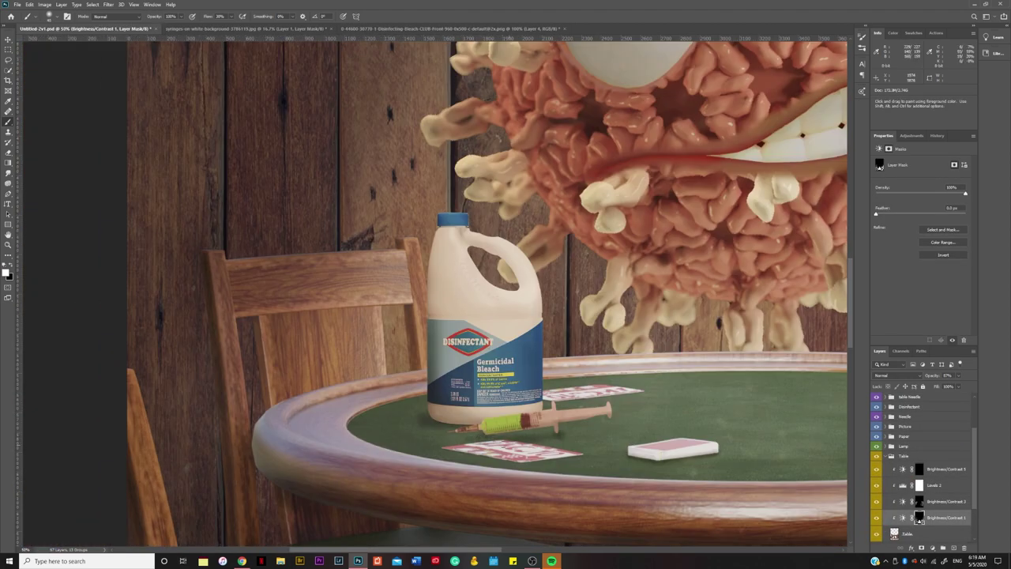
pyautogui.hotkey('ctrl', '0')
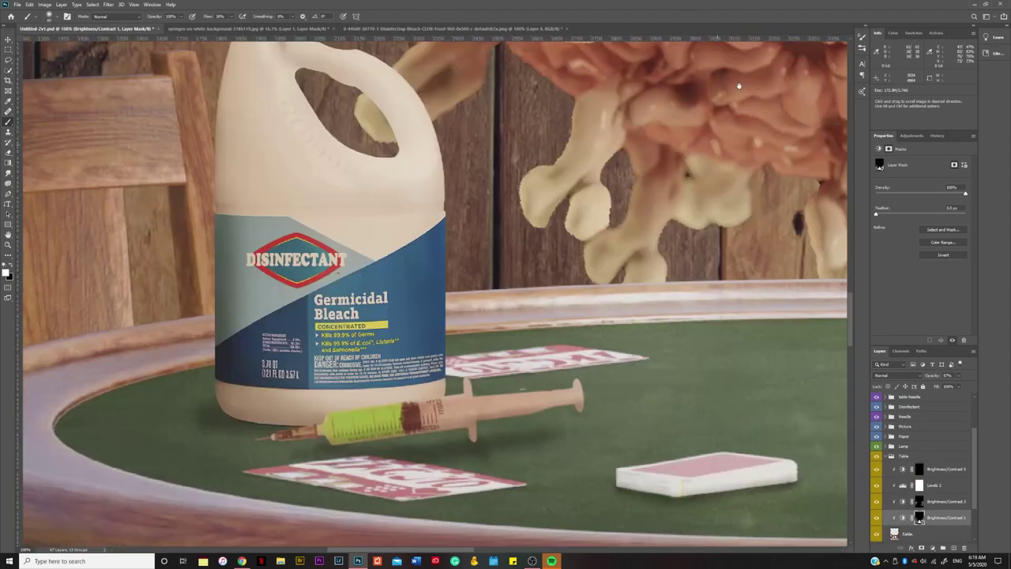
pyautogui.scroll(5, 531, 345)
pyautogui.keyDown('ctrl'); pyautogui.click(532, 345); pyautogui.keyUp('ctrl')
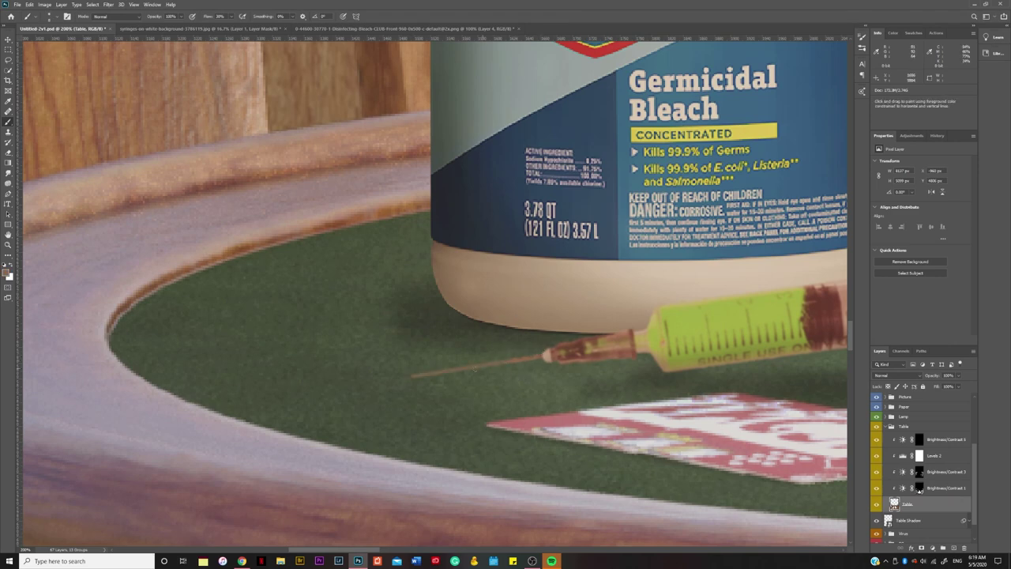
pyautogui.click(919, 488)
pyautogui.scroll(2, 369, 429)
pyautogui.hotkey('ctrl', '0')
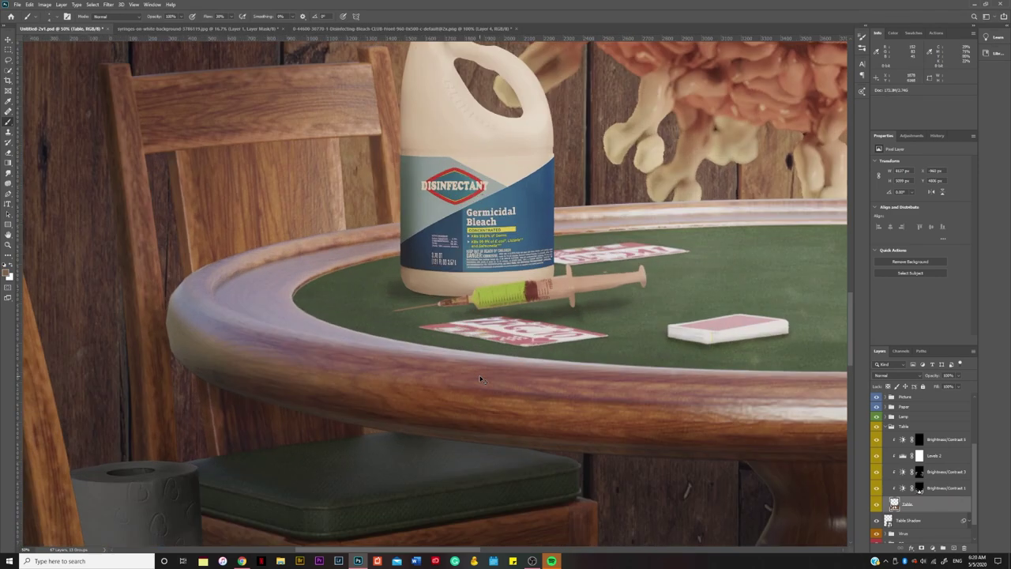
pyautogui.scroll(5, 372, 265)
pyautogui.scroll(-2, 640, 311)
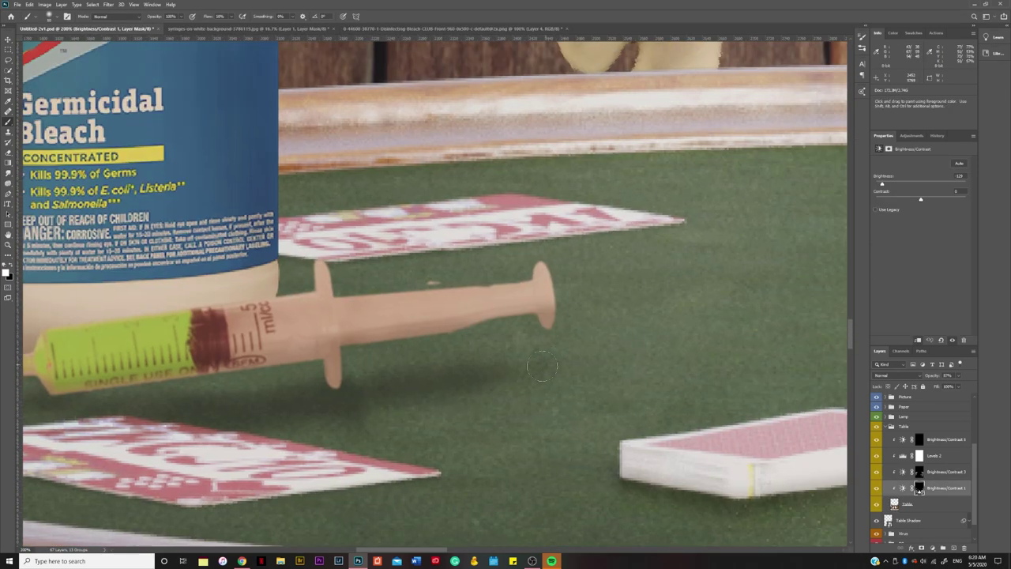
pyautogui.scroll(2, 508, 350)
pyautogui.scroll(-2, 420, 323)
pyautogui.scroll(2, 435, 313)
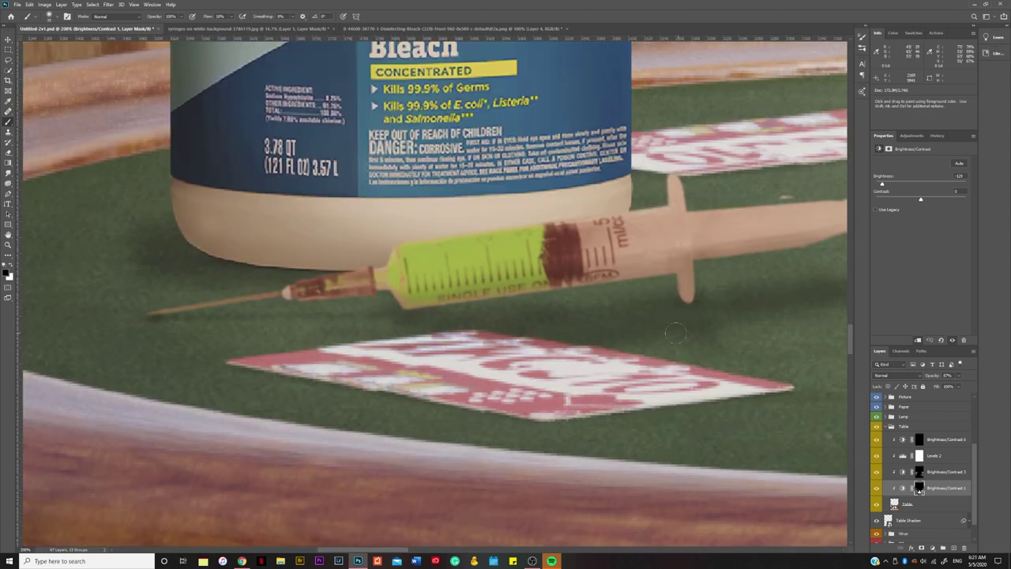
pyautogui.scroll(-2, 675, 333)
pyautogui.scroll(2, 449, 358)
pyautogui.scroll(-3, 539, 341)
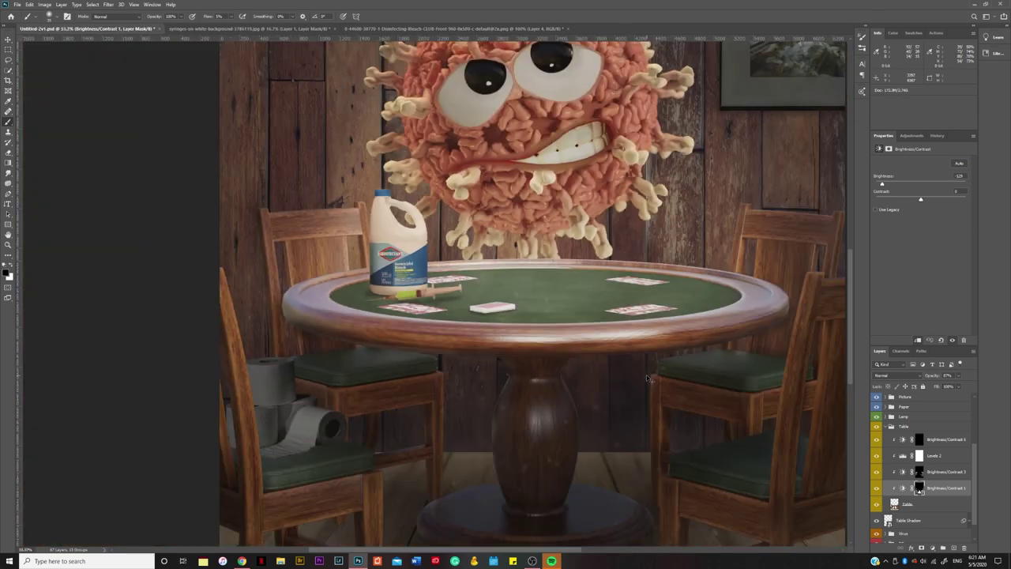
pyautogui.scroll(-2, 646, 377)
pyautogui.scroll(2, 647, 378)
pyautogui.scroll(-2, 646, 378)
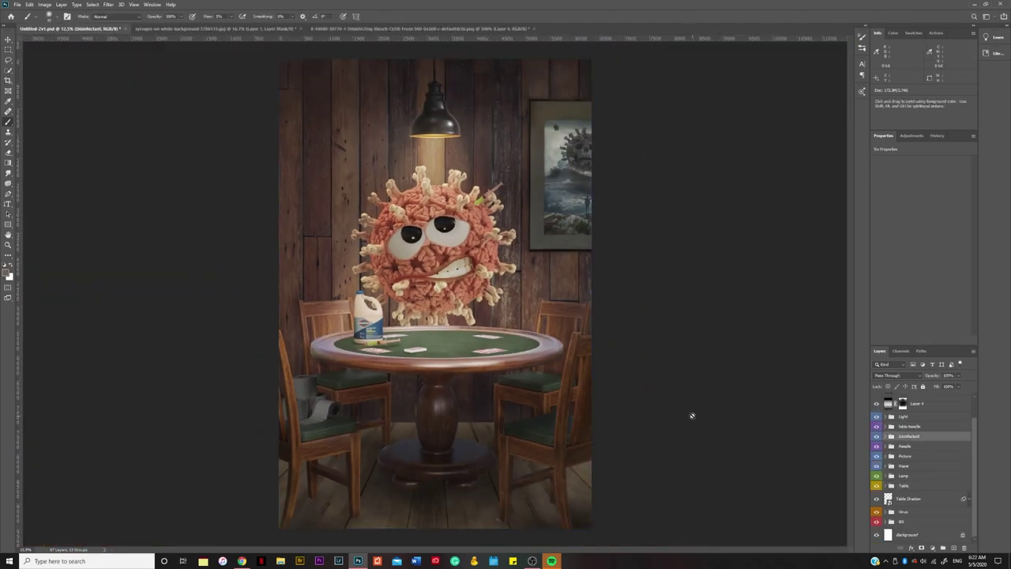
# Resize and distort the toilet-paper stack so its corner tucks under the left chair.
pyautogui.click(903, 466)
pyautogui.hotkey('ctrl', 't')
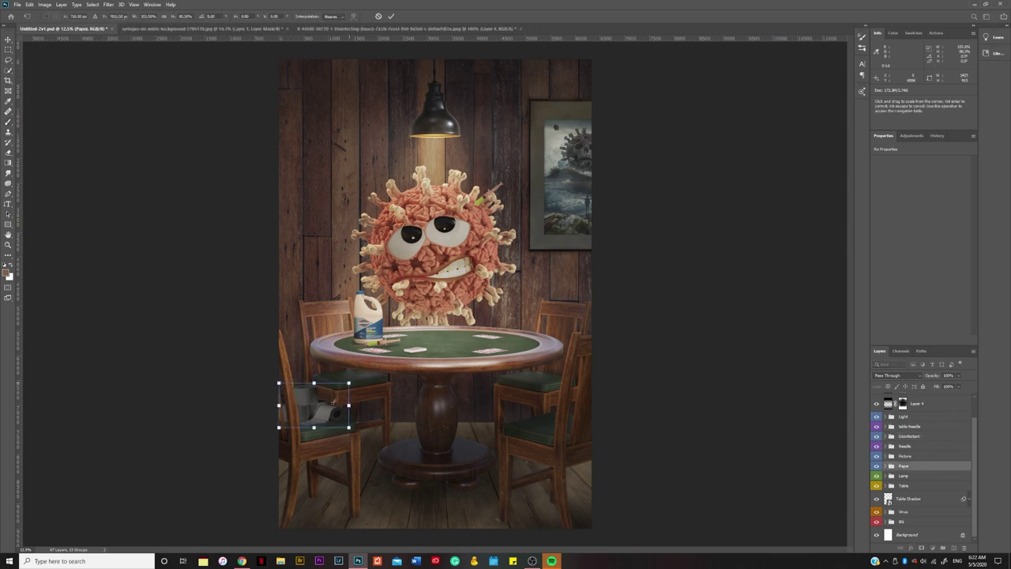
pyautogui.scroll(3, 269, 457)
pyautogui.moveTo(294, 261); pyautogui.dragTo(308, 261)
pyautogui.rightClick(361, 261)
pyautogui.click(395, 395)
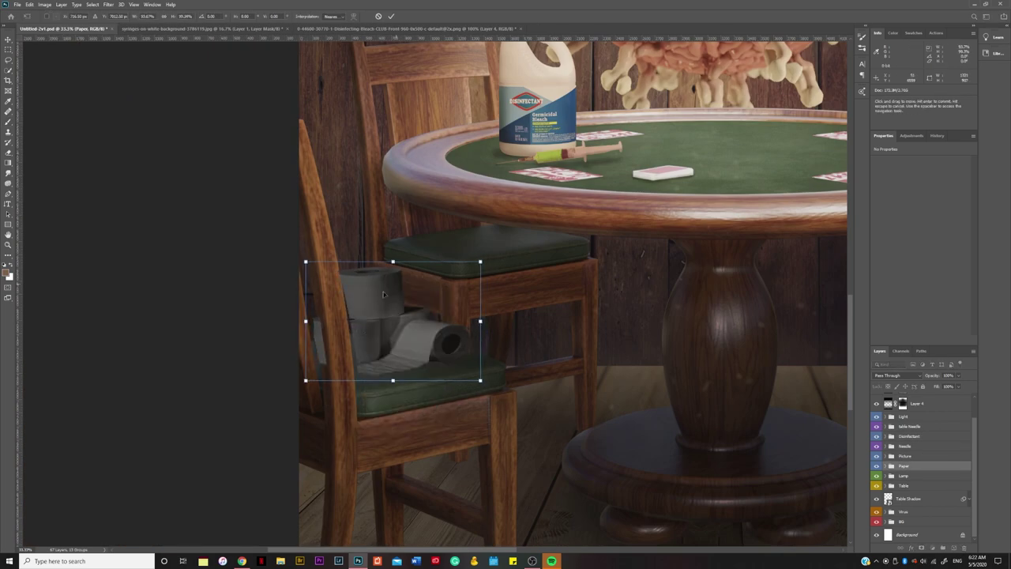
pyautogui.moveTo(307, 381); pyautogui.dragTo(301, 382)
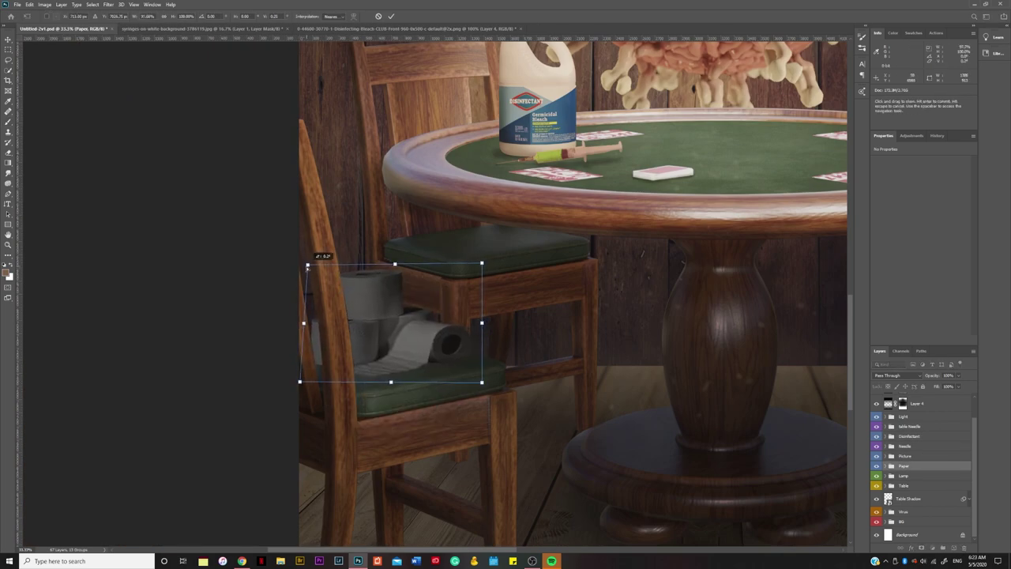
pyautogui.press('Return')
# Mask the toilet rolls behind the chair legs using the Brush and Clone Stamp tools.
pyautogui.scroll(-2, 311, 272)
pyautogui.press('b')
pyautogui.scroll(5, 311, 272)
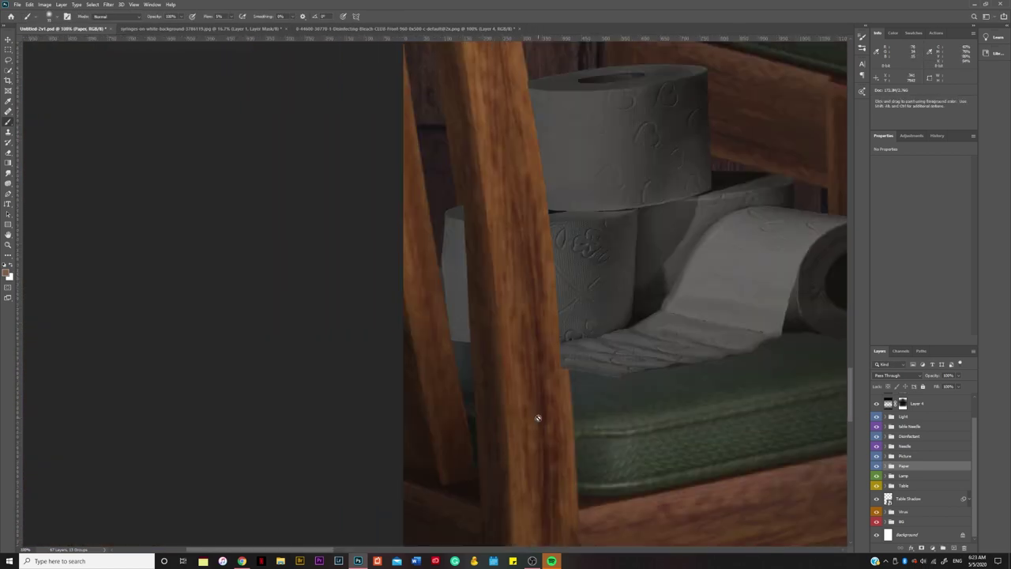
pyautogui.scroll(3, 543, 434)
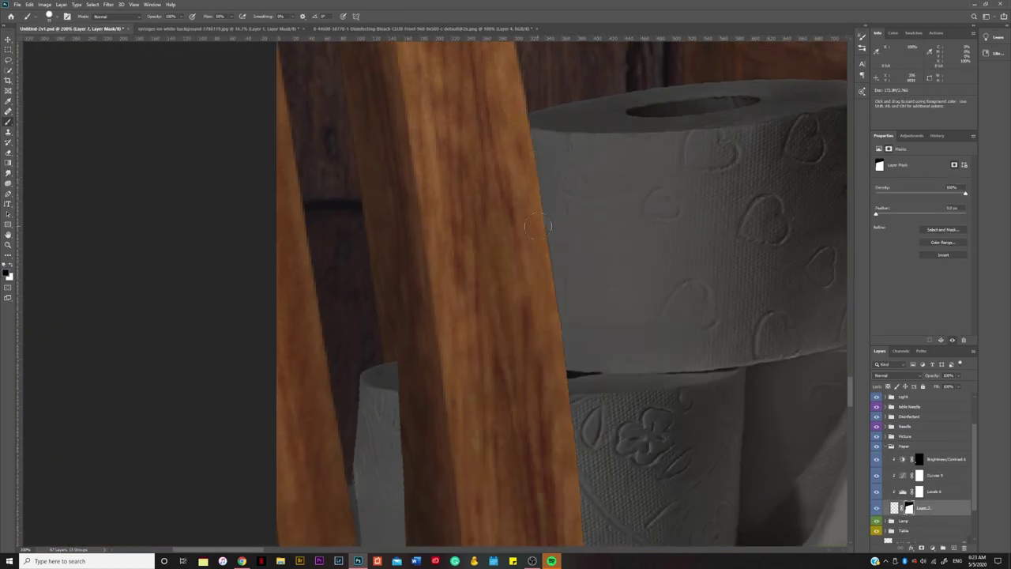
pyautogui.moveTo(588, 276); pyautogui.dragTo(462, 263)
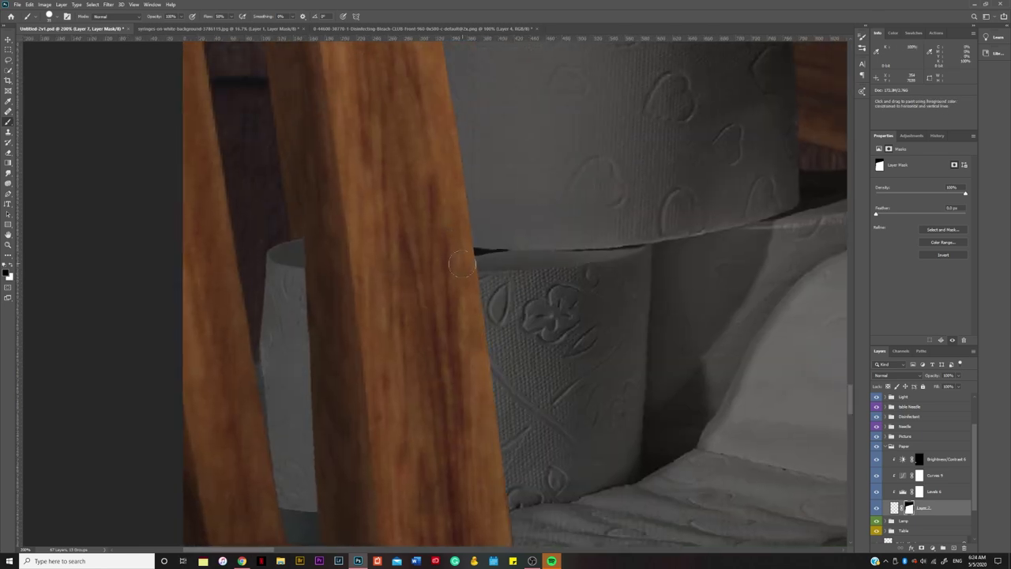
pyautogui.scroll(-2, 462, 264)
pyautogui.scroll(-3, 390, 422)
pyautogui.scroll(5, 323, 230)
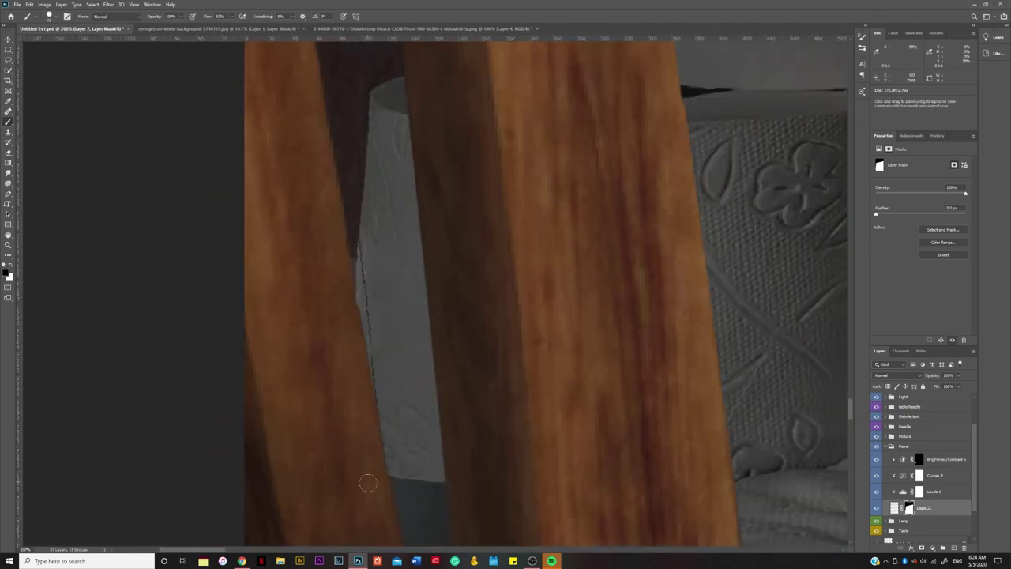
pyautogui.scroll(3, 367, 301)
pyautogui.press('s')
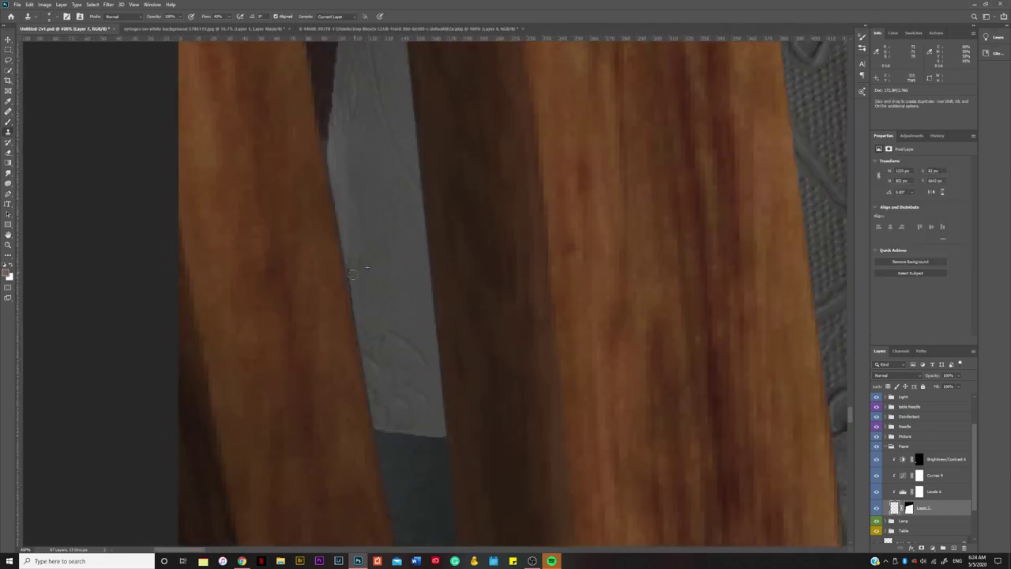
pyautogui.press('b')
# Fit the image in the window, save the file, and toggle the virus group to compare.
pyautogui.hotkey('ctrl', '0')
pyautogui.hotkey('ctrl', 's')
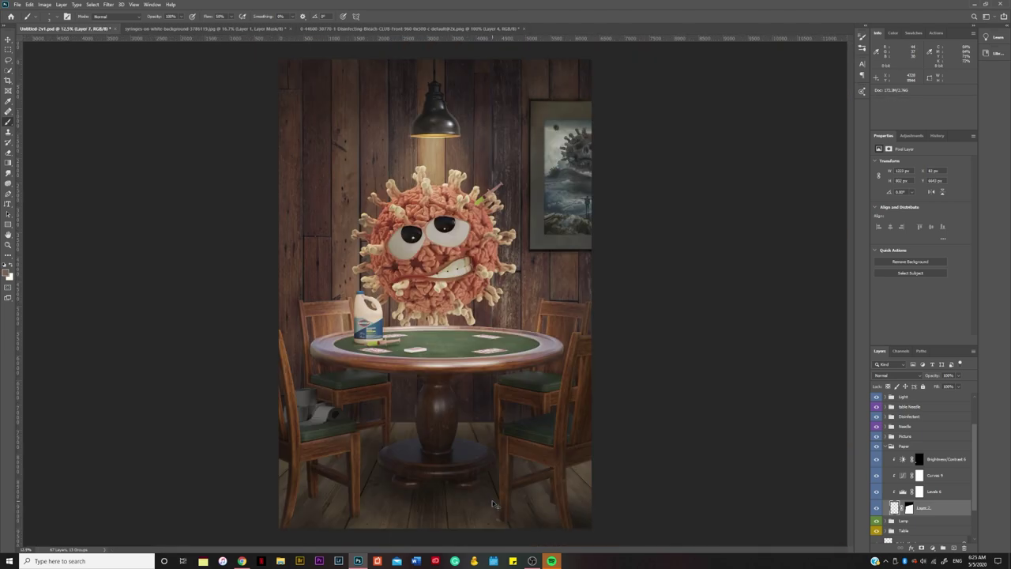
pyautogui.scroll(5, 933, 472)
pyautogui.scroll(-5, 933, 472)
pyautogui.click(875, 508)
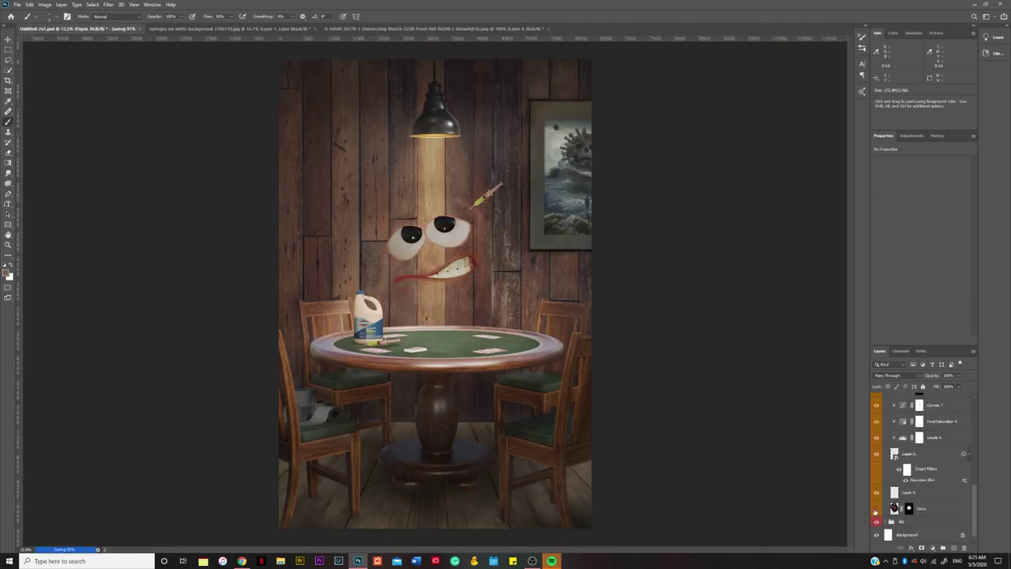
# Darken the Levels adjustment's midtones to 0.87.
pyautogui.click(876, 493)
pyautogui.click(876, 493)
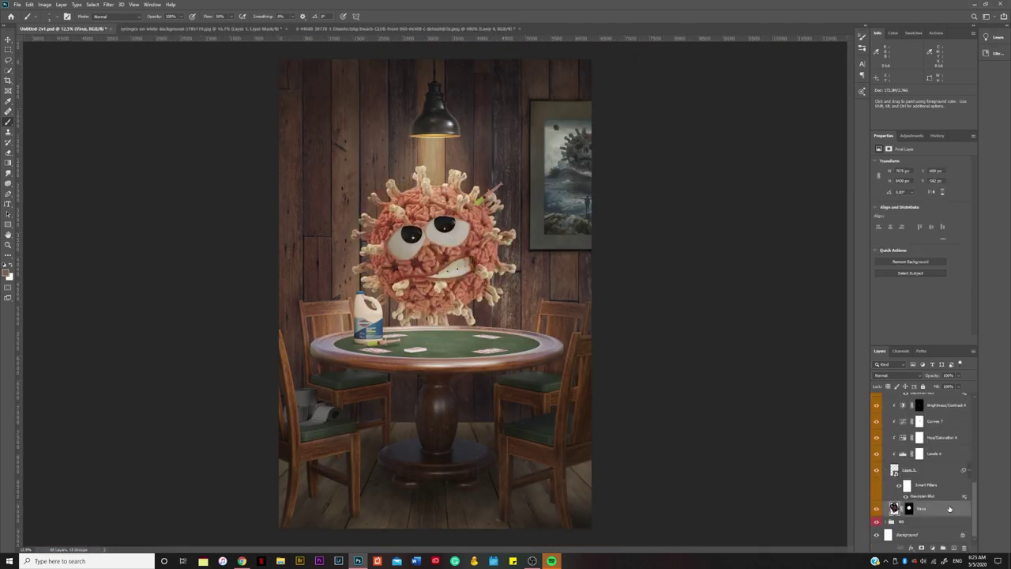
pyautogui.scroll(5, 879, 443)
pyautogui.click(876, 397)
pyautogui.scroll(-2, 917, 459)
pyautogui.moveTo(965, 242)
pyautogui.mouseDown()
pyautogui.moveTo(947, 242)
pyautogui.moveTo(930, 218)
pyautogui.mouseUp()
pyautogui.scroll(2, 924, 474)
pyautogui.click(877, 418)
pyautogui.scroll(-2, 925, 474)
# Add a black-masked Brightness/Contrast layer and paint through it to brighten parts of the virus.
pyautogui.click(932, 547)
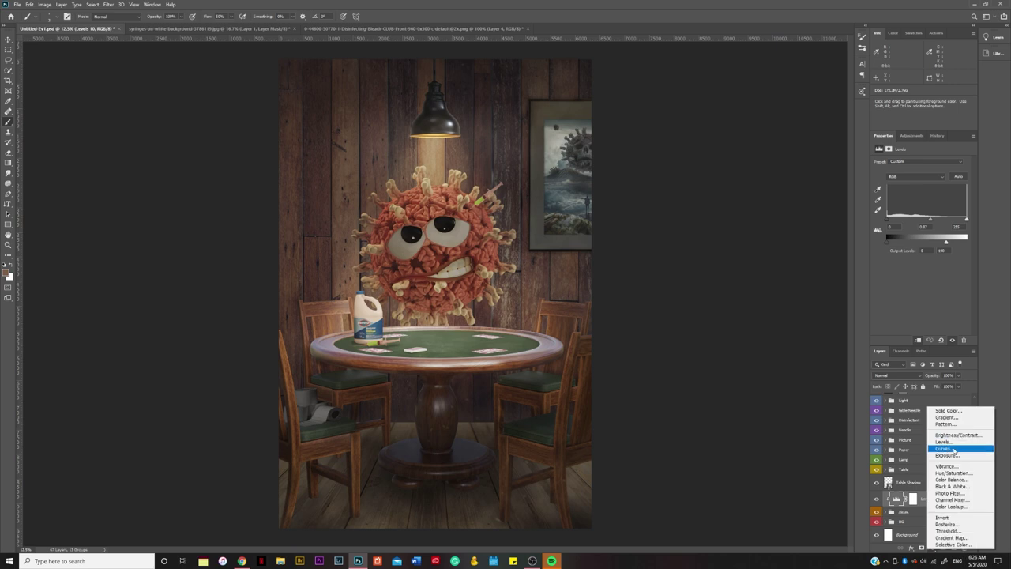
pyautogui.click(948, 447)
pyautogui.hotkey('ctrl', 'i')
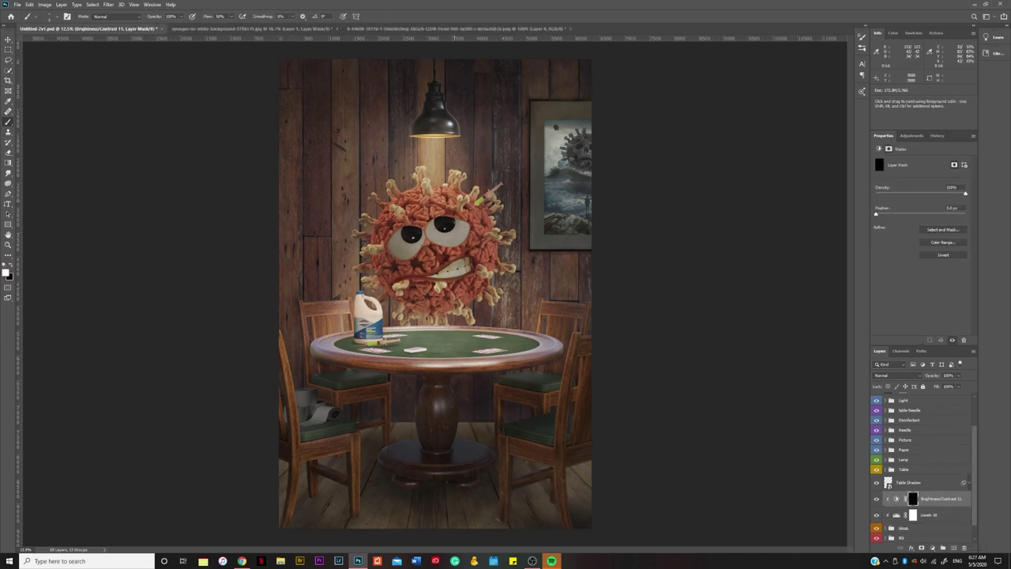
pyautogui.rightClick(380, 136)
pyautogui.press('Escape')
pyautogui.scroll(1, 316, 172)
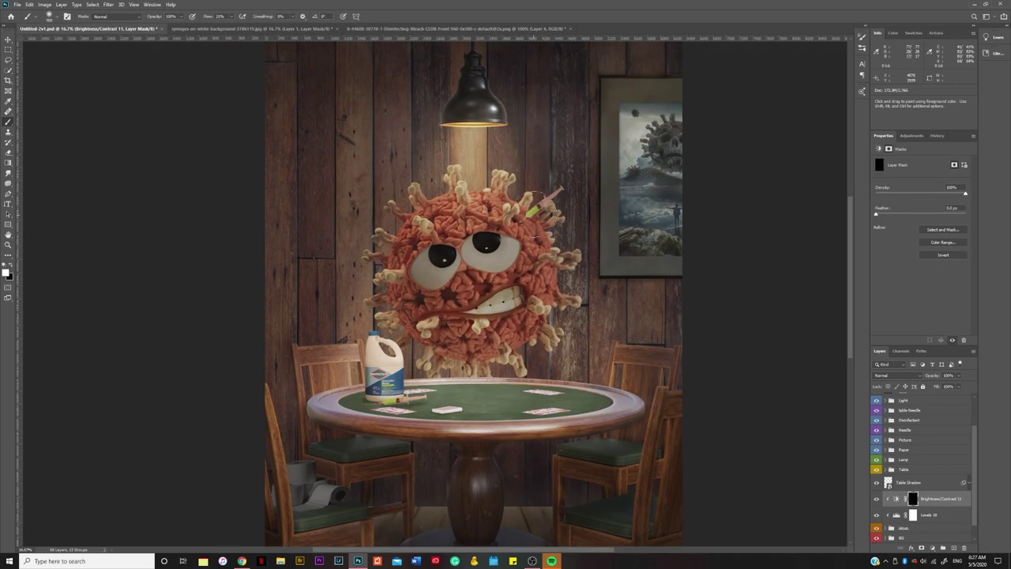
pyautogui.moveTo(442, 206); pyautogui.dragTo(537, 237)
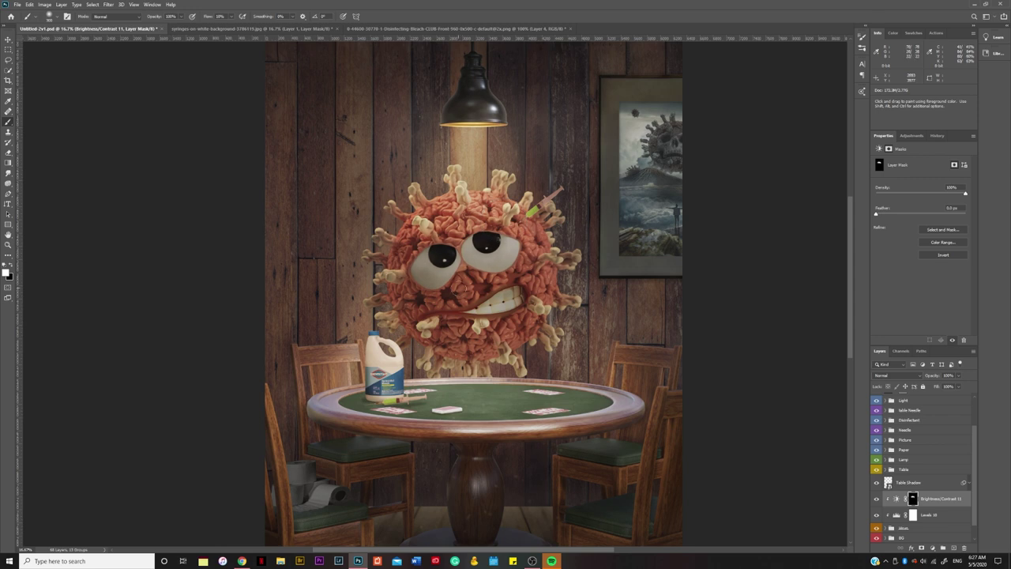
pyautogui.scroll(-1, 594, 327)
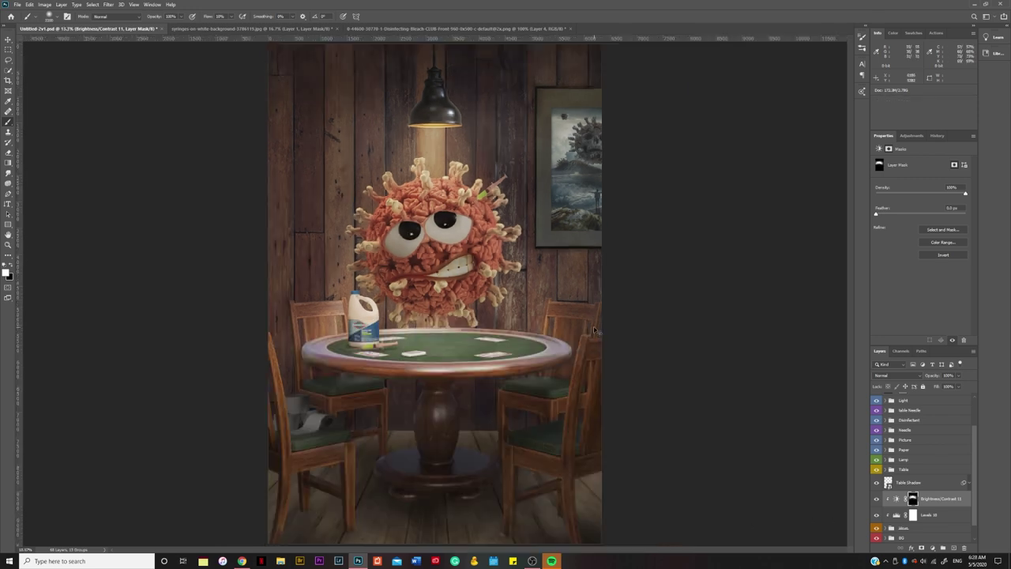
pyautogui.scroll(-2, 594, 327)
pyautogui.scroll(3, 594, 327)
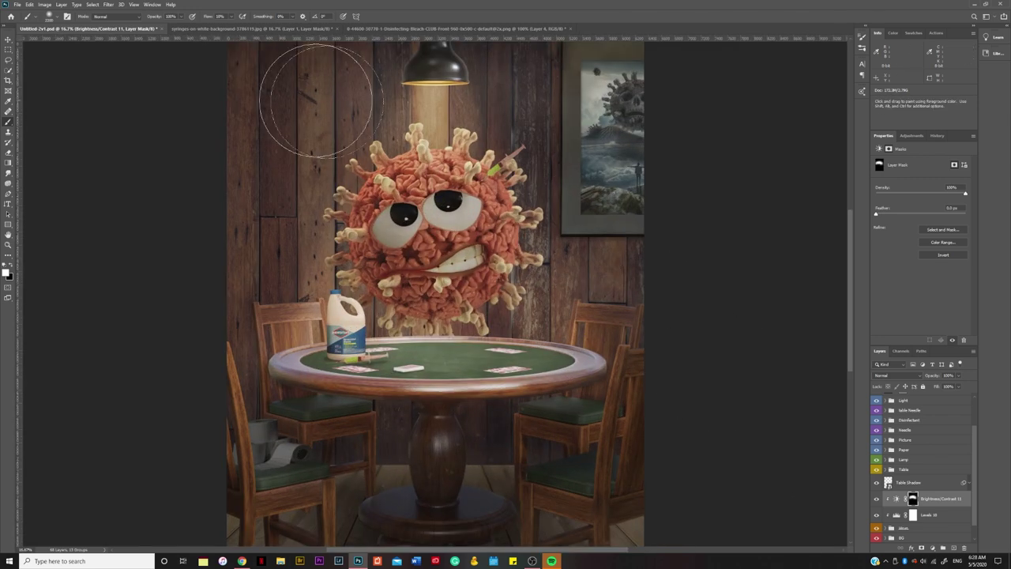
# Add another inverted-mask Brightness/Contrast layer, zoom out, and set brush flow to 5%.
pyautogui.click(921, 548)
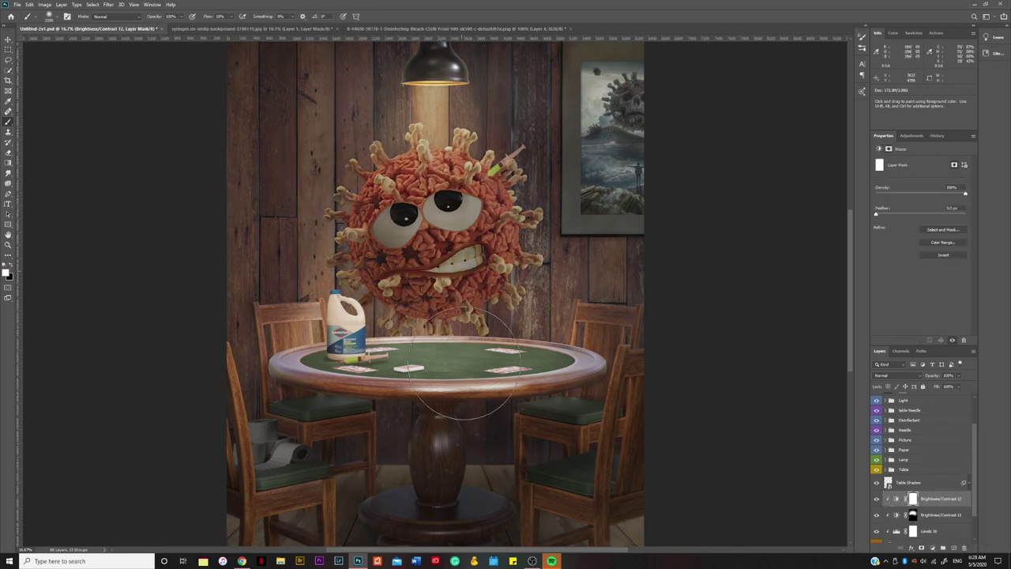
pyautogui.hotkey('ctrl', 'i')
pyautogui.press('x')
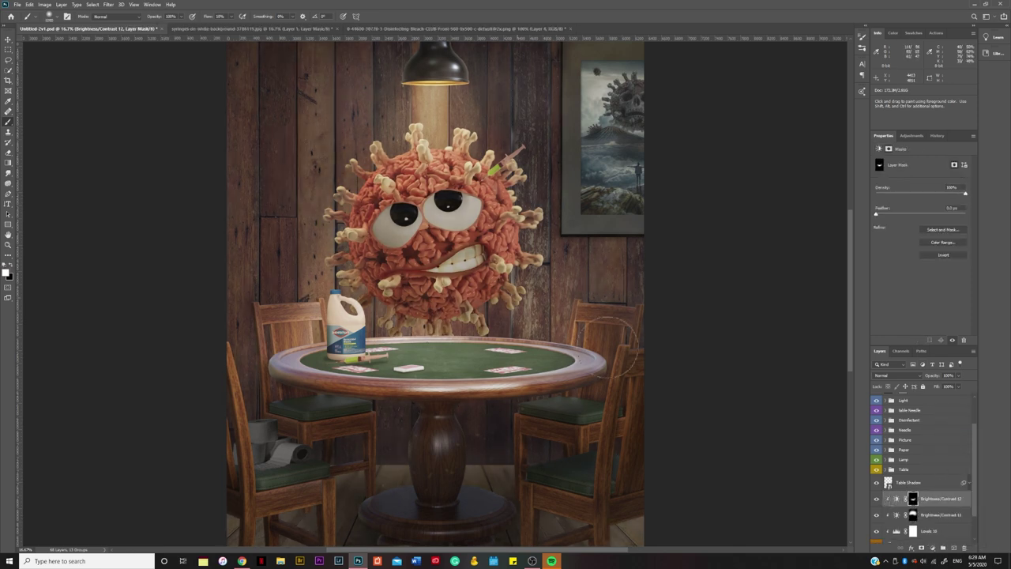
pyautogui.hotkey('ctrl', '-')
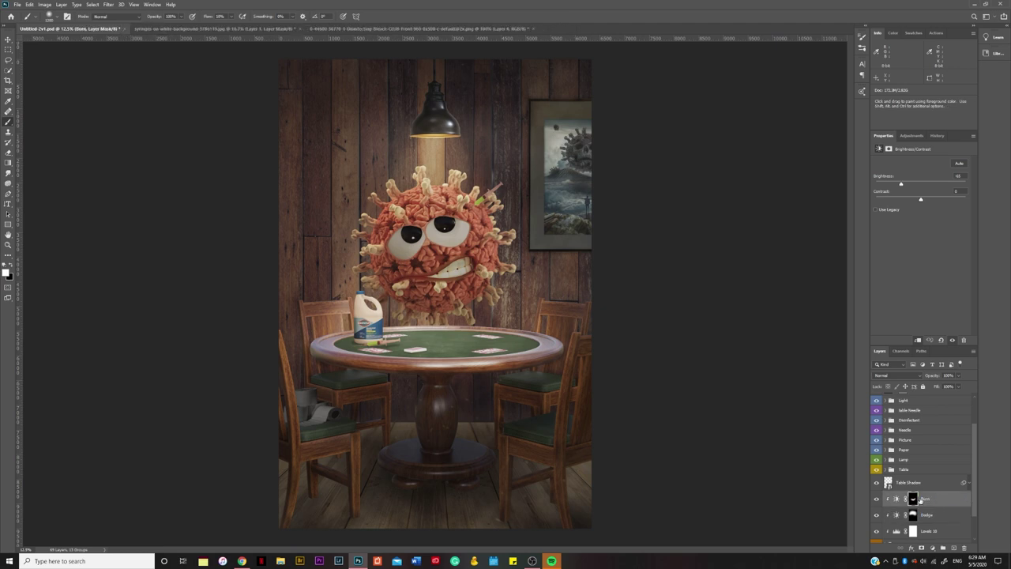
pyautogui.hotkey('shift', '0')
pyautogui.hotkey('shift', '5')
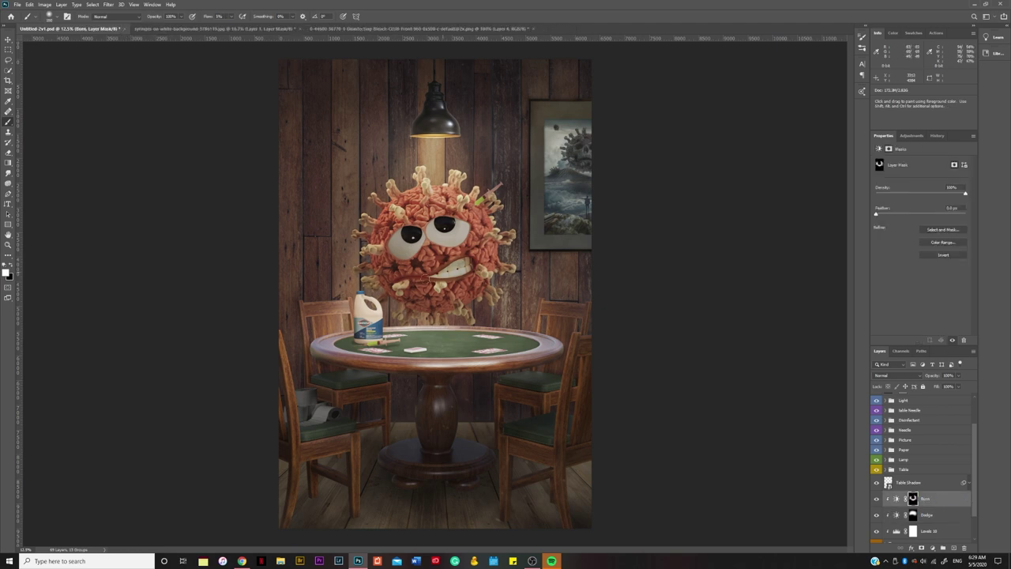
# Open the sunglasses emoji image emoticon-1610518.png.
pyautogui.hotkey('ctrl', 'o')
pyautogui.press('Right')
pyautogui.press('Right')
pyautogui.press('Left')
pyautogui.press('Left')
pyautogui.press('Return')
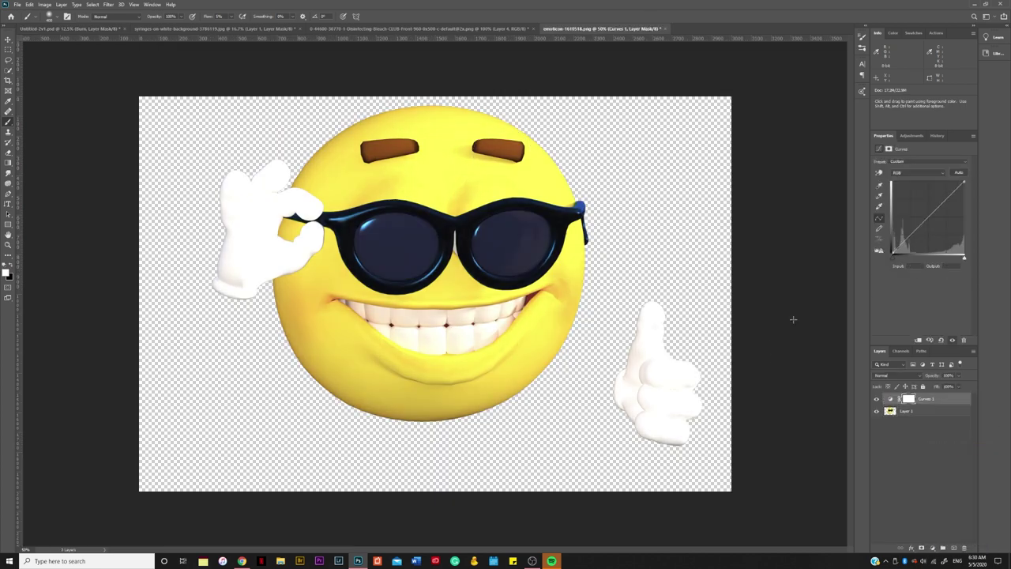
# Bring the white thumbs-up hand beside the virus and dull it with Levels white output 72.
pyautogui.hotkey('ctrl', 'Tab')
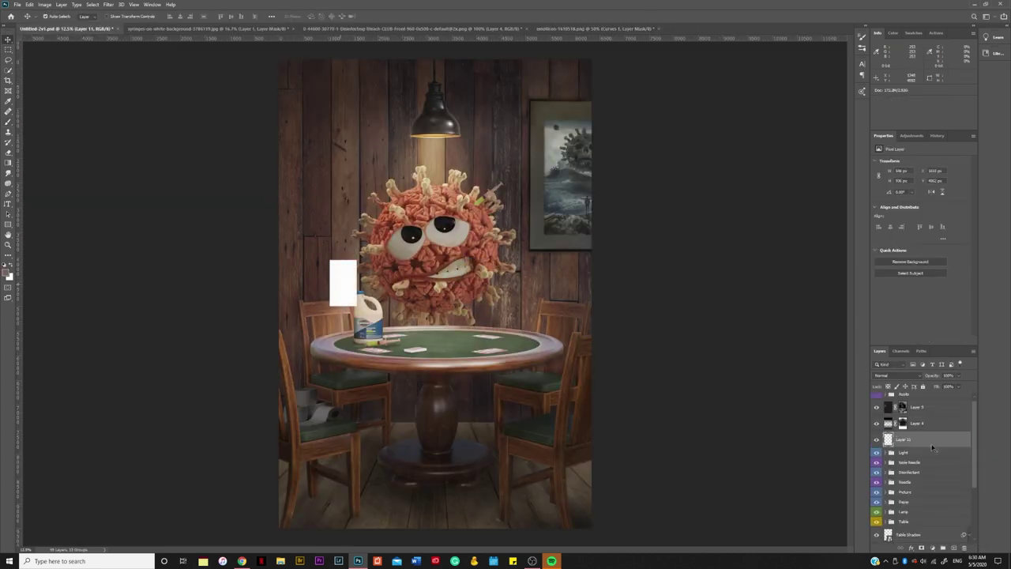
pyautogui.click(493, 29)
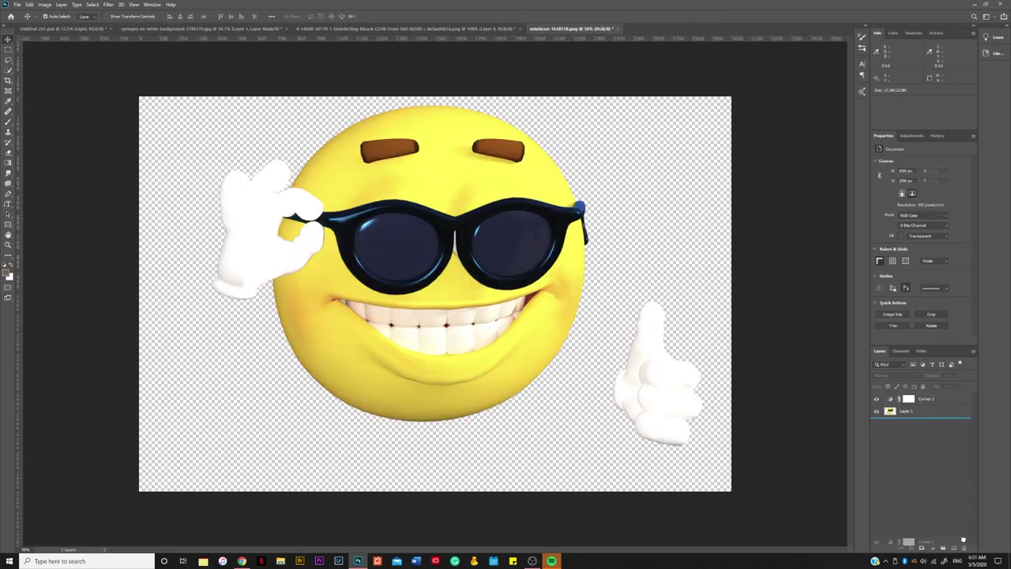
pyautogui.moveTo(663, 365); pyautogui.dragTo(503, 300)
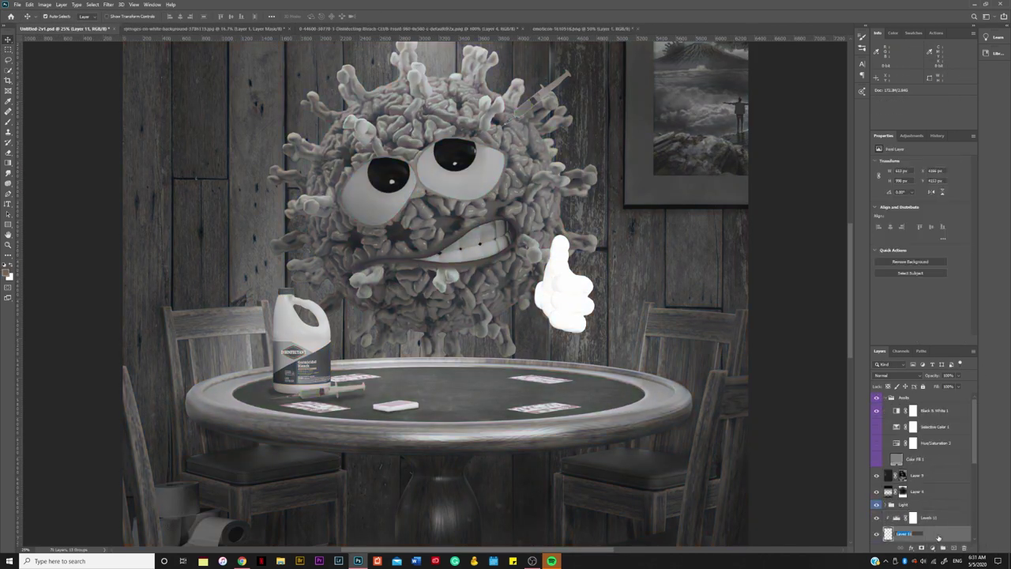
pyautogui.moveTo(966, 241); pyautogui.dragTo(892, 236)
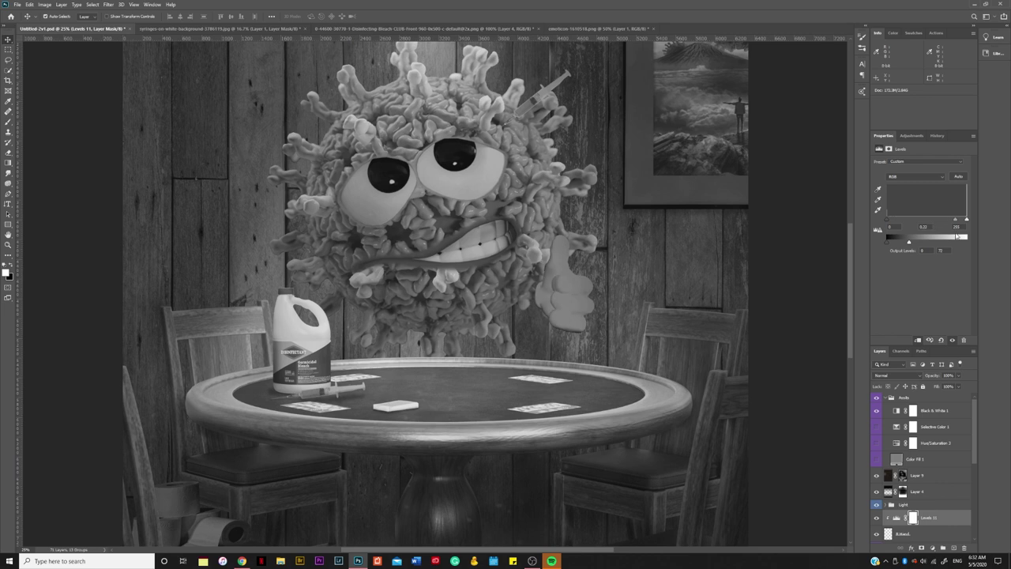
pyautogui.hotkey('ctrl', '-')
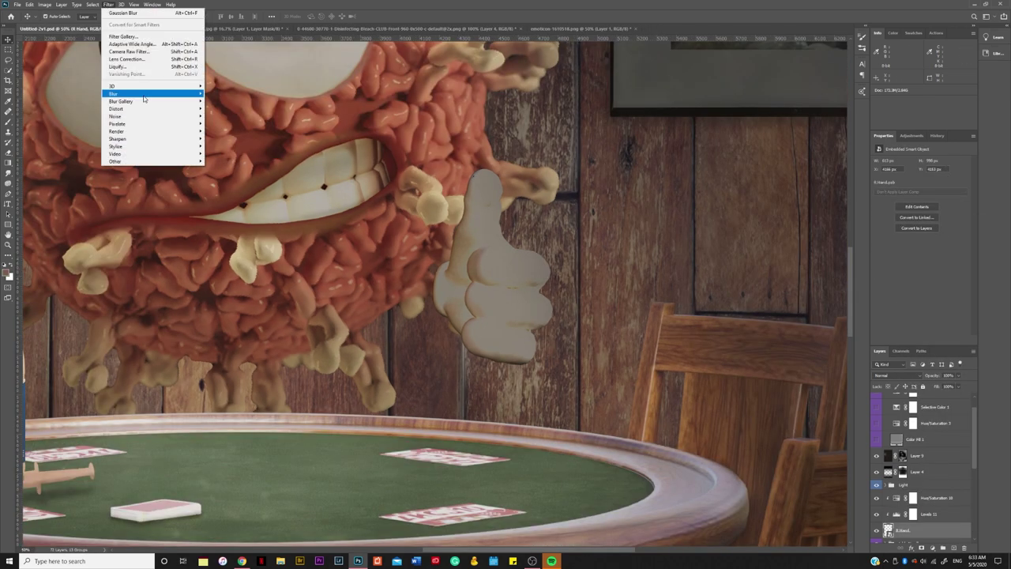
# Gaussian-blur the hand and add a Curves adjustment tweaking the blue channel to recolour it.
pyautogui.click(123, 13)
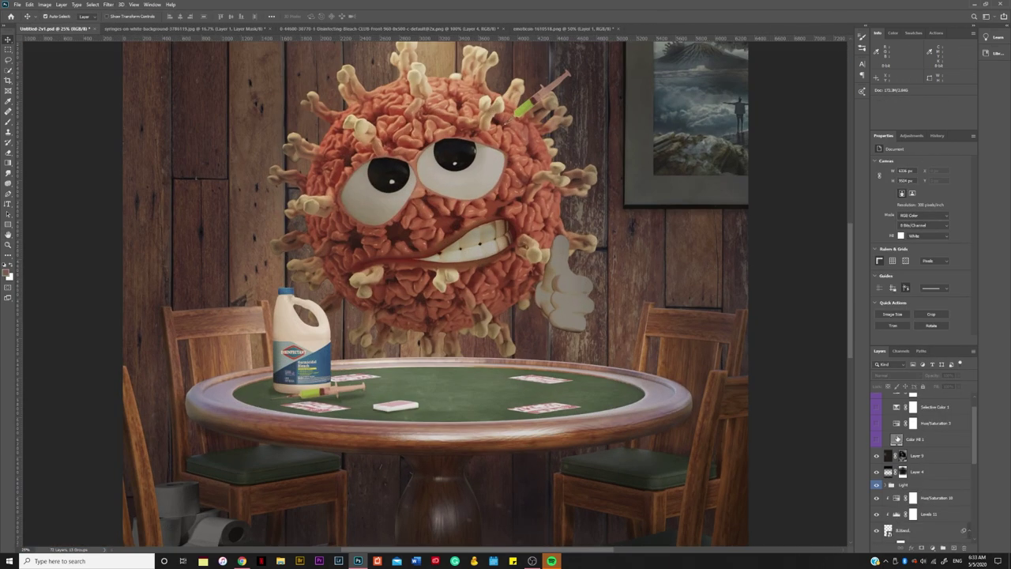
pyautogui.click(876, 439)
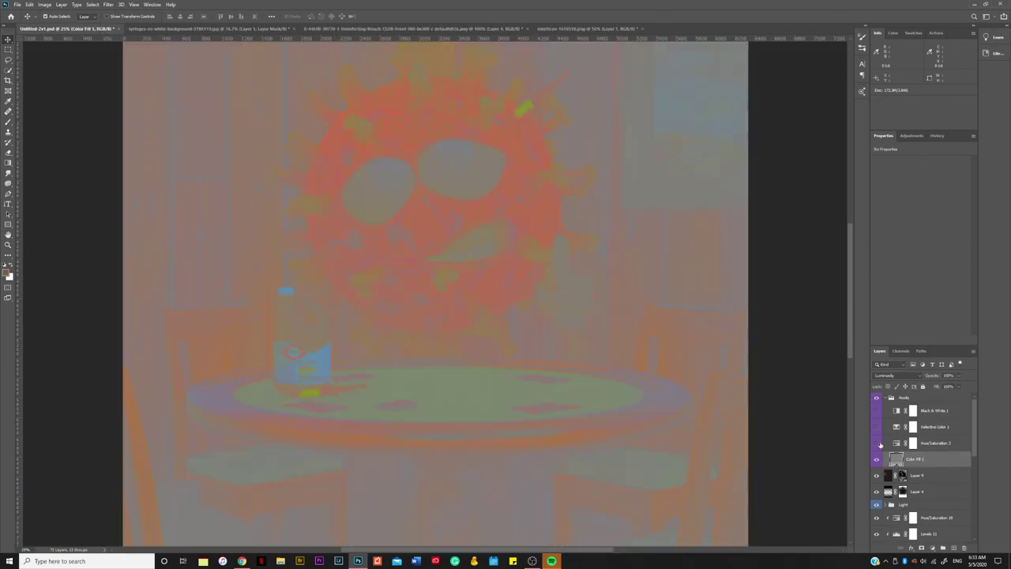
pyautogui.click(933, 517)
pyautogui.click(941, 547)
pyautogui.click(940, 452)
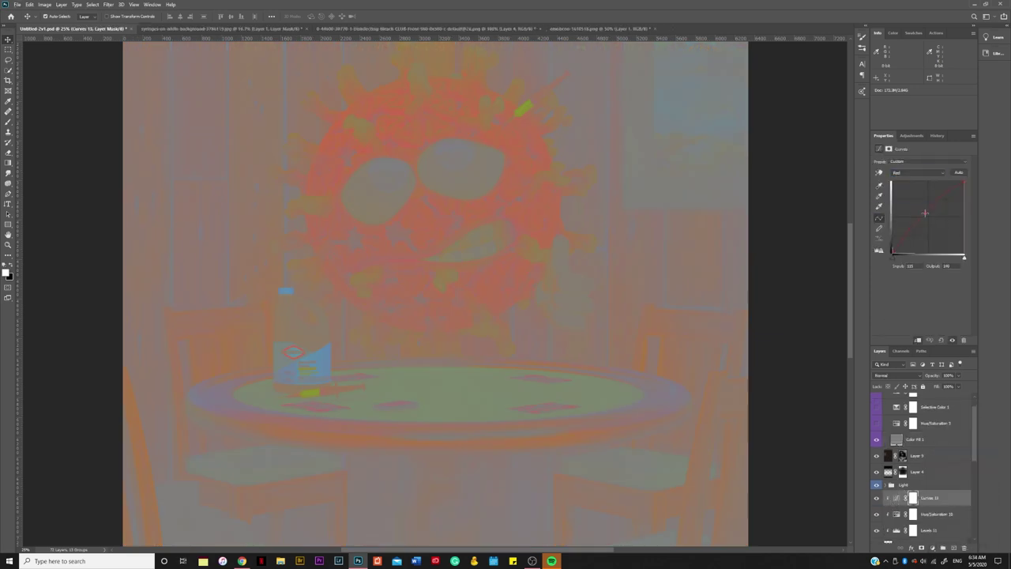
pyautogui.hotkey('ctrl', '-')
pyautogui.hotkey('alt', '5')
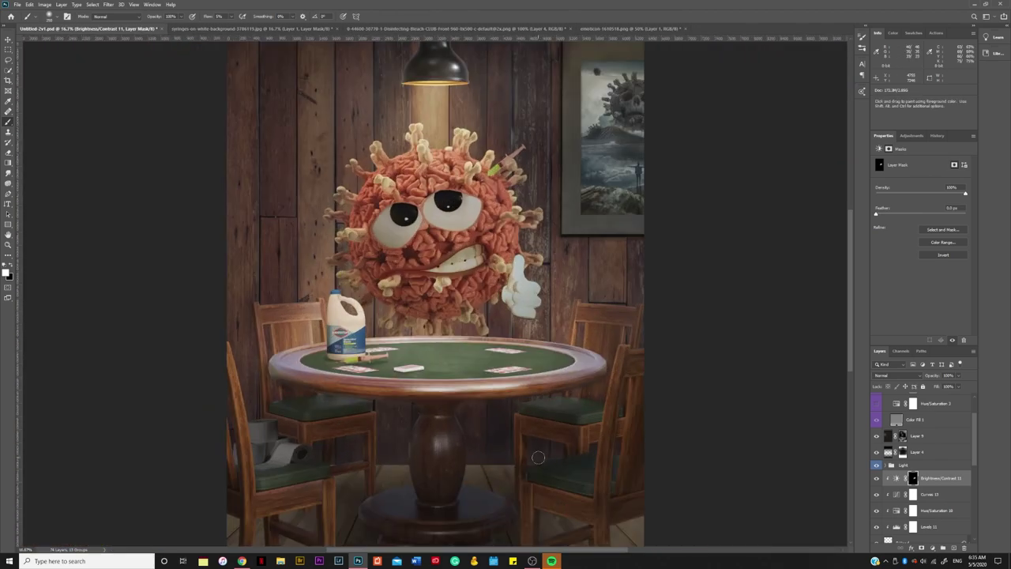
# Group the hand layers as L Hand, compare by hiding them, and save the composite.
pyautogui.click(903, 436)
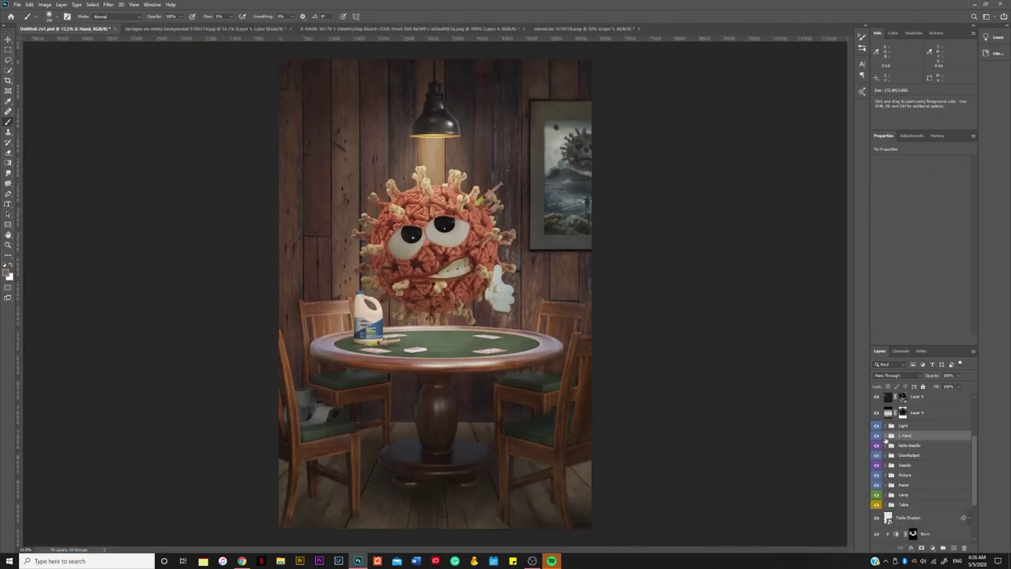
pyautogui.click(875, 455)
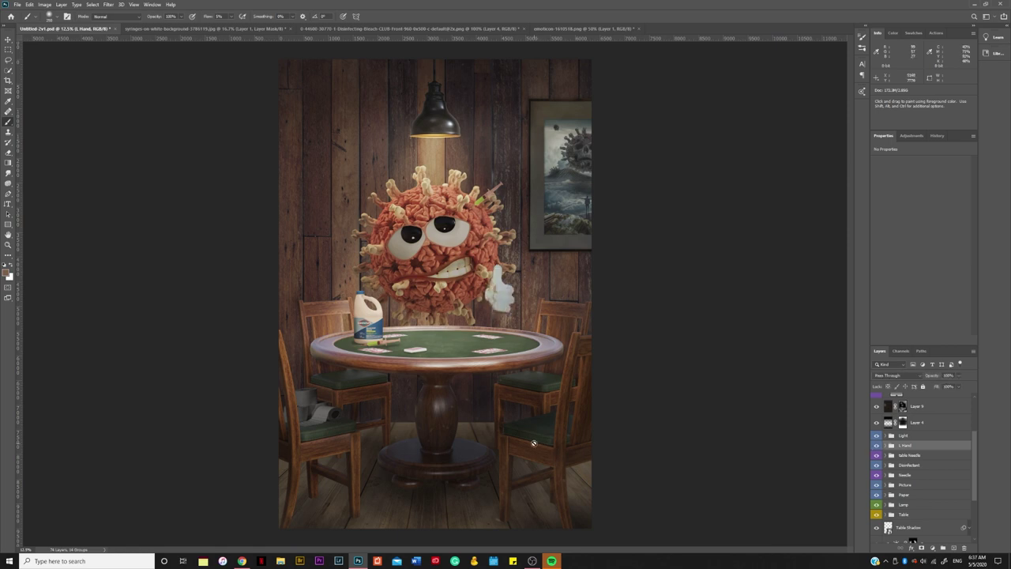
pyautogui.hotkey('ctrl', 's')
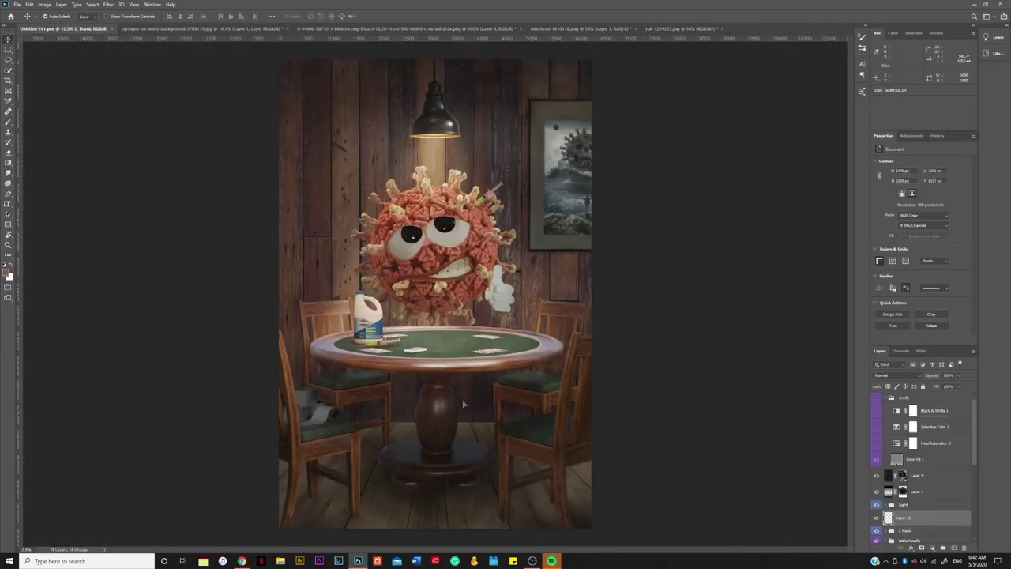
# Place the toilet rolls on the left chair, move Layer 11 into the Paper group, and mask it.
pyautogui.moveTo(556, 422); pyautogui.dragTo(346, 369)
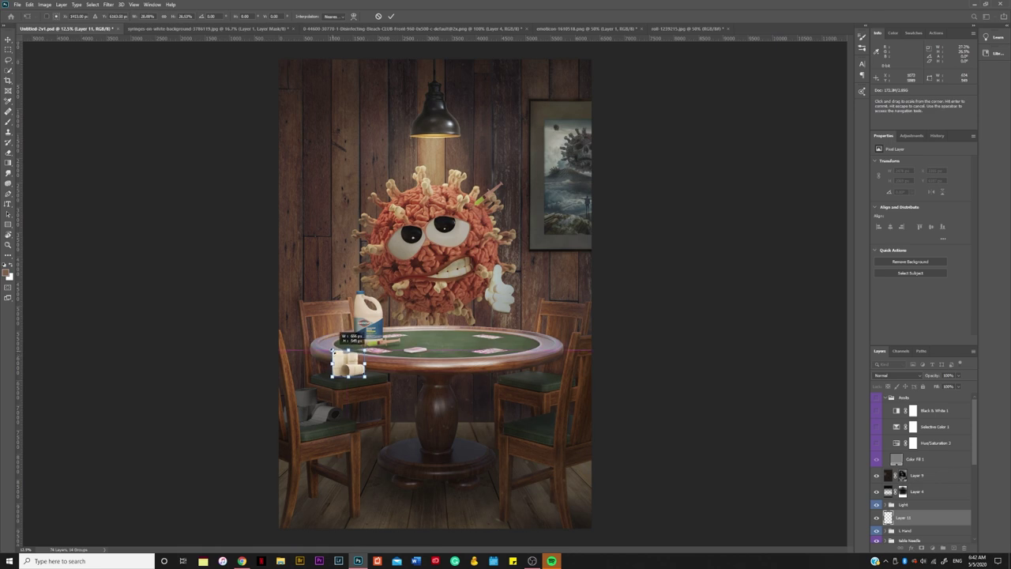
pyautogui.press('Return')
pyautogui.scroll(4, 293, 430)
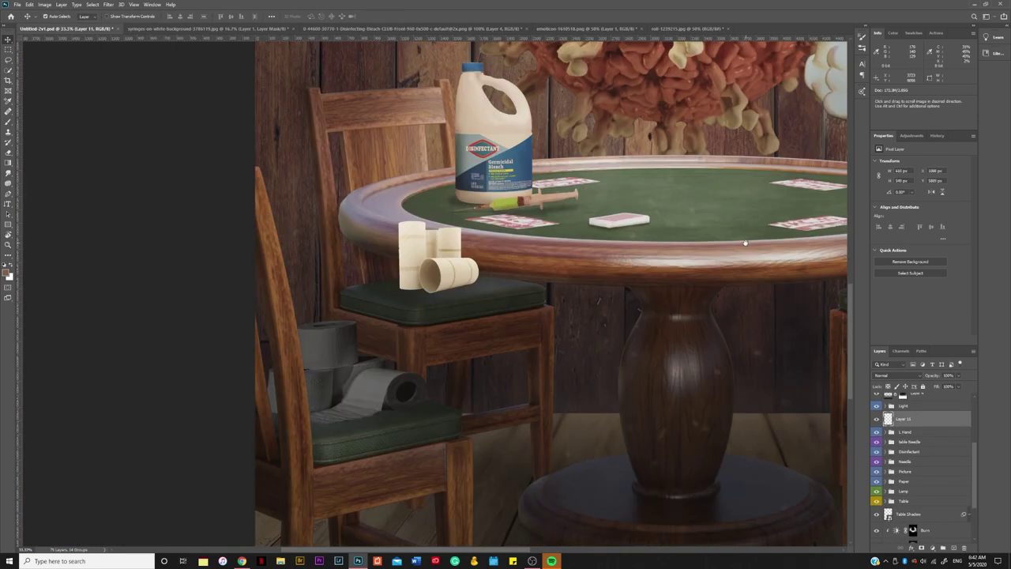
pyautogui.moveTo(903, 418); pyautogui.dragTo(905, 481)
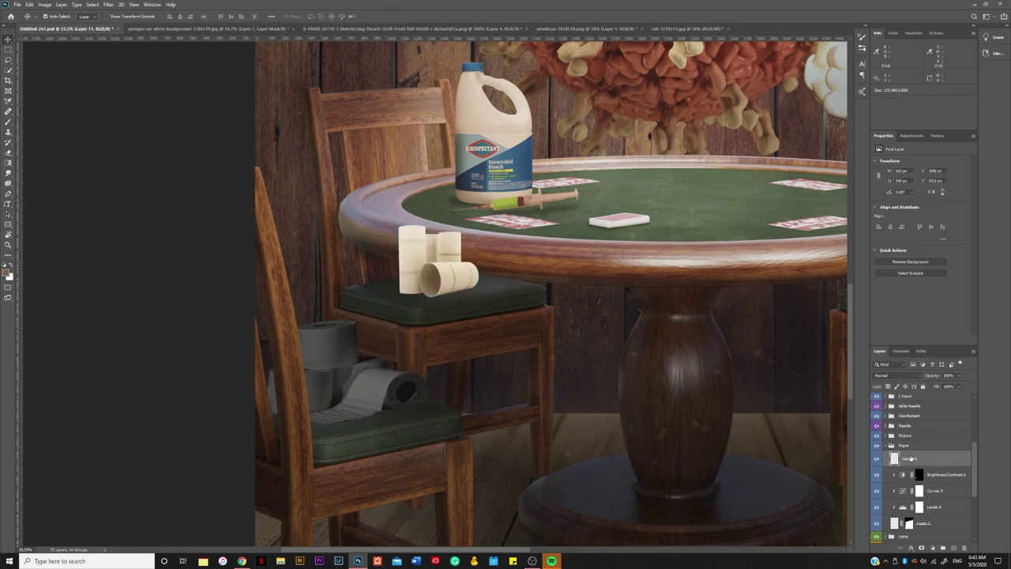
pyautogui.click(921, 548)
pyautogui.press('b')
pyautogui.scroll(2, 417, 238)
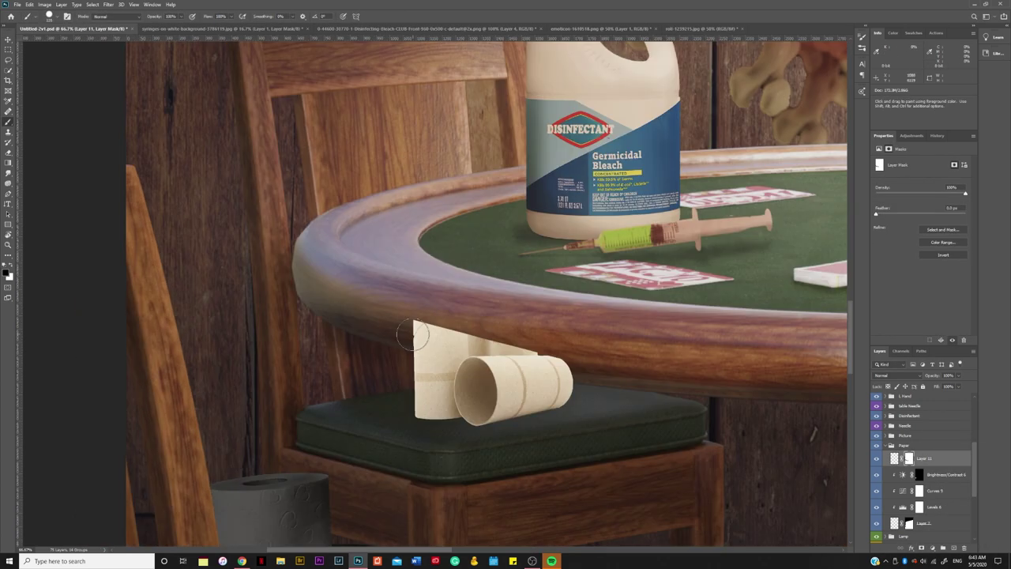
pyautogui.scroll(3, 411, 205)
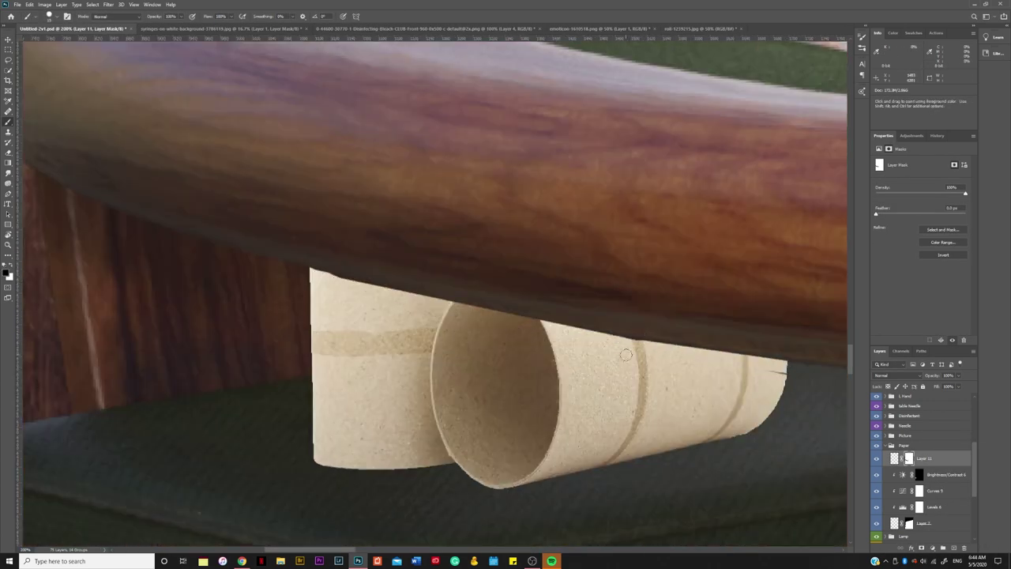
pyautogui.scroll(-5, 324, 468)
pyautogui.scroll(4, 395, 276)
# Convert Layer 11 to a smart object and apply a Gaussian blur to the paper rolls.
pyautogui.rightClick(908, 458)
pyautogui.click(901, 217)
pyautogui.click(107, 4)
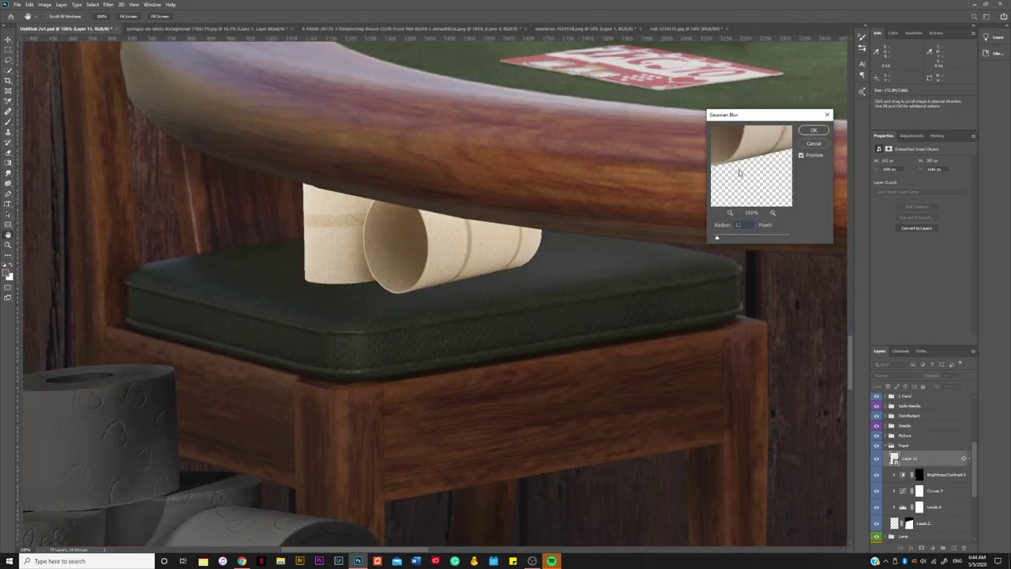
pyautogui.press('Return')
pyautogui.scroll(-5, 739, 173)
pyautogui.keyDown('alt'); pyautogui.click(919, 459); pyautogui.keyUp('alt')
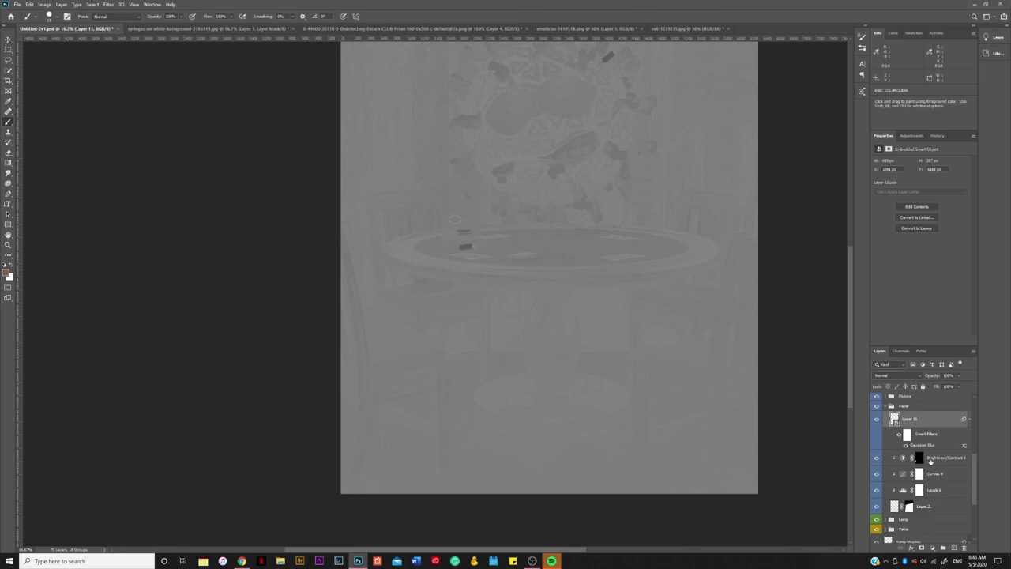
pyautogui.keyDown('alt'); pyautogui.click(919, 458); pyautogui.keyUp('alt')
# Select the Levels 6 adjustment and close the music player window.
pyautogui.click(934, 470)
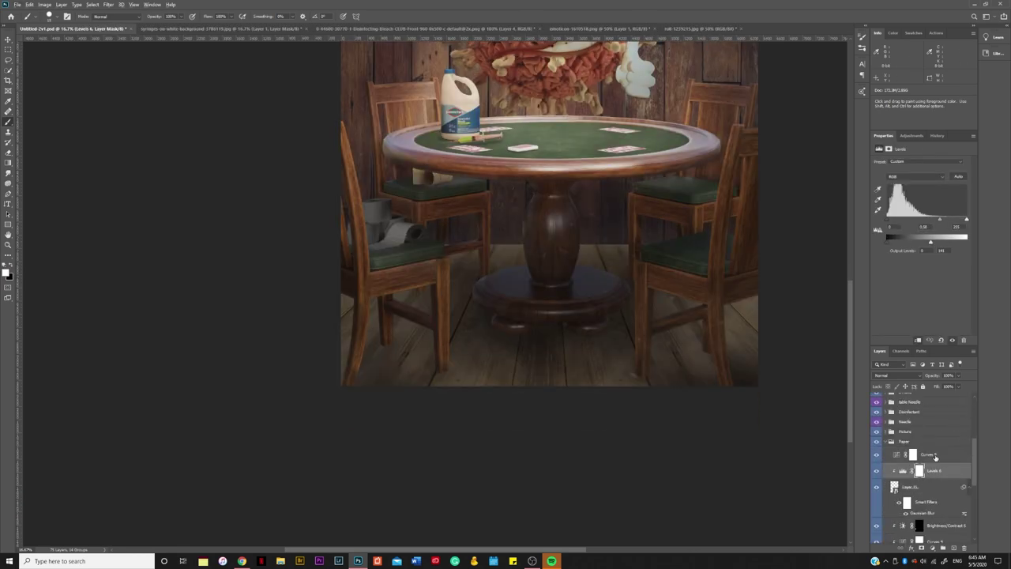
pyautogui.scroll(3, 925, 474)
pyautogui.rightClick(551, 561)
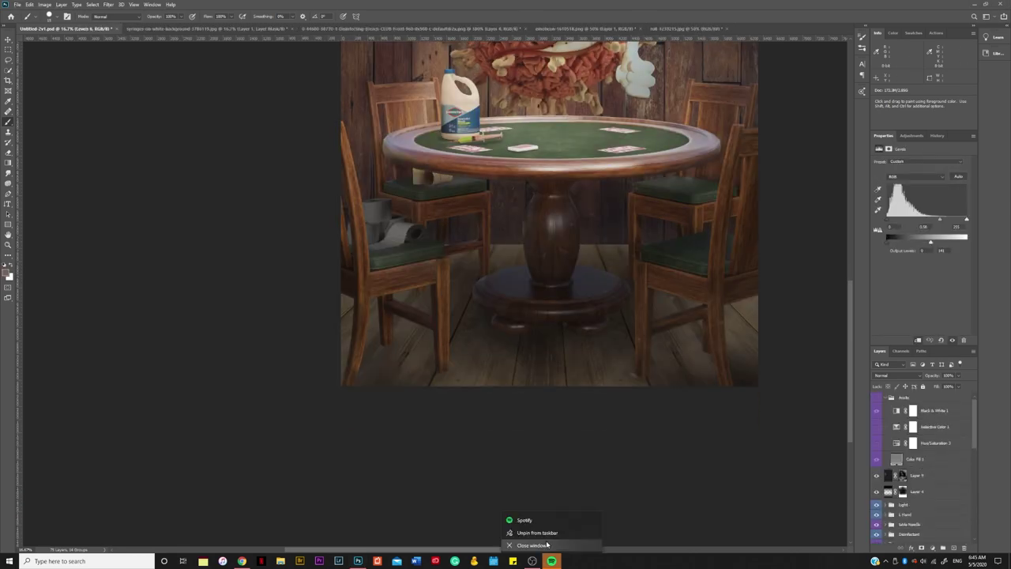
pyautogui.click(546, 545)
pyautogui.scroll(-3, 920, 474)
pyautogui.keyDown('alt'); pyautogui.click(917, 527); pyautogui.keyUp('alt')
pyautogui.scroll(-2, 921, 474)
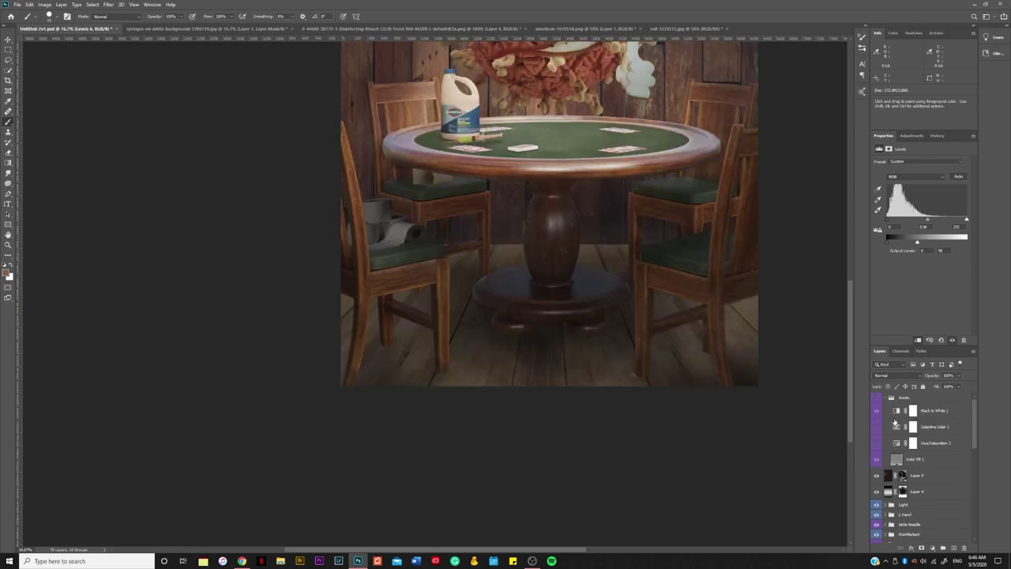
pyautogui.keyDown('alt'); pyautogui.click(918, 478); pyautogui.keyUp('alt')
# Add then remove a Hue/Saturation adjustment, and add Curves and Brightness/Contrast adjustments to the rolls.
pyautogui.click(931, 547)
pyautogui.click(956, 472)
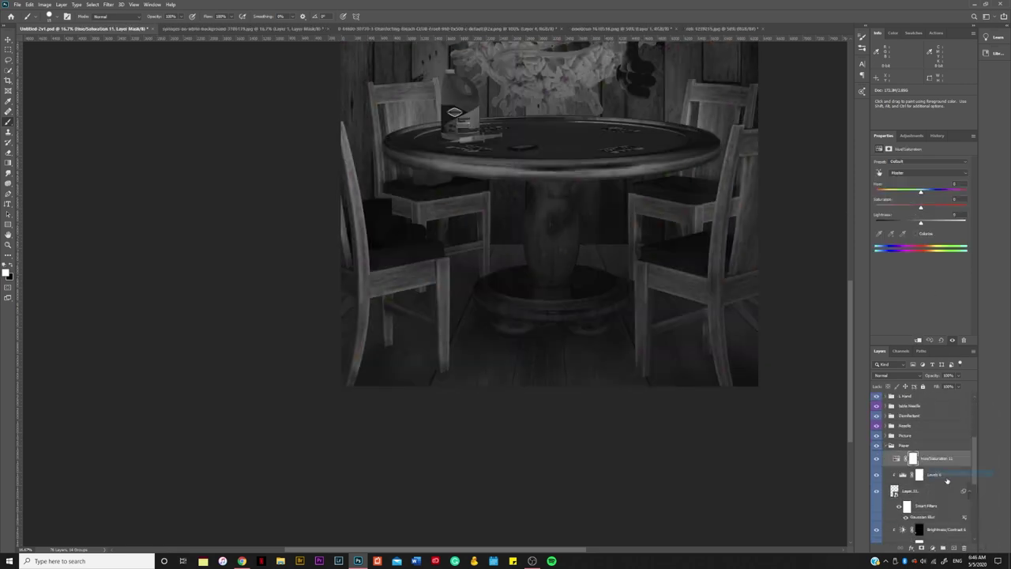
pyautogui.press('Delete')
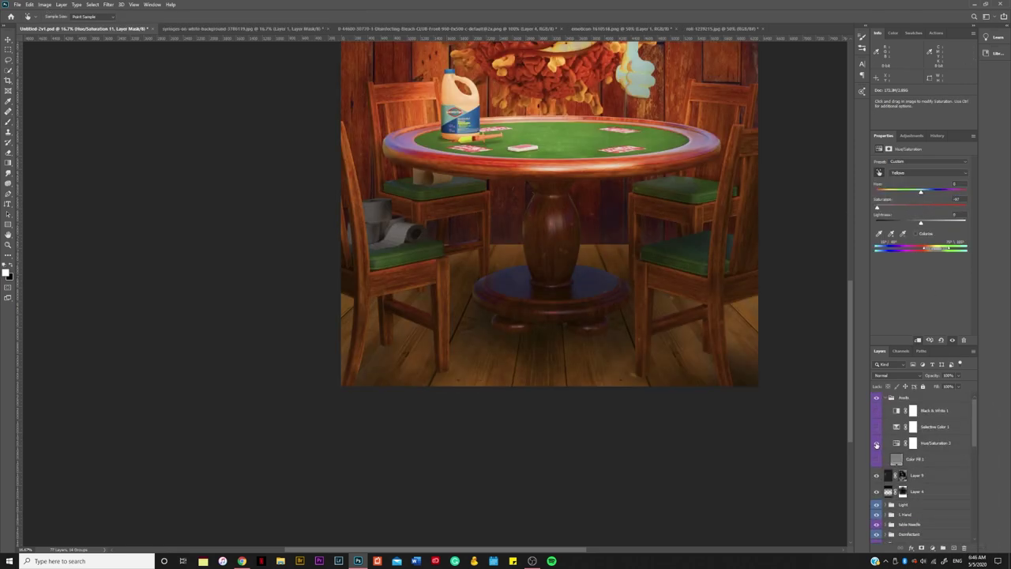
pyautogui.click(937, 434)
pyautogui.hotkey('ctrl', 'z')
pyautogui.hotkey('ctrl', 'z')
pyautogui.hotkey('ctrl', 'z')
pyautogui.hotkey('ctrl', 'z')
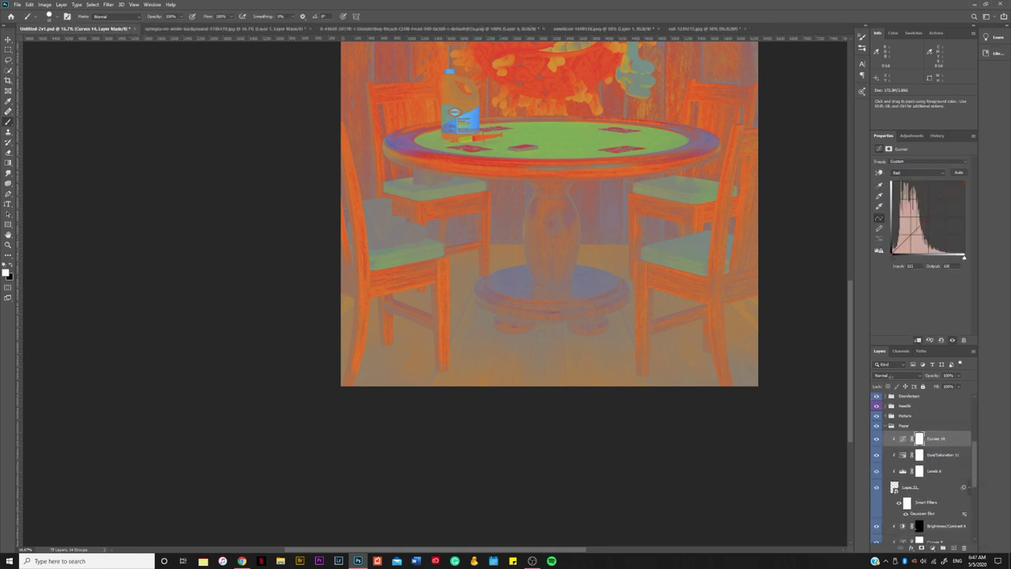
pyautogui.hotkey('ctrl', 'z')
# Invert the Brightness/Contrast mask to black and set up a 20%-flow brush to paint it.
pyautogui.hotkey('ctrl', 'i')
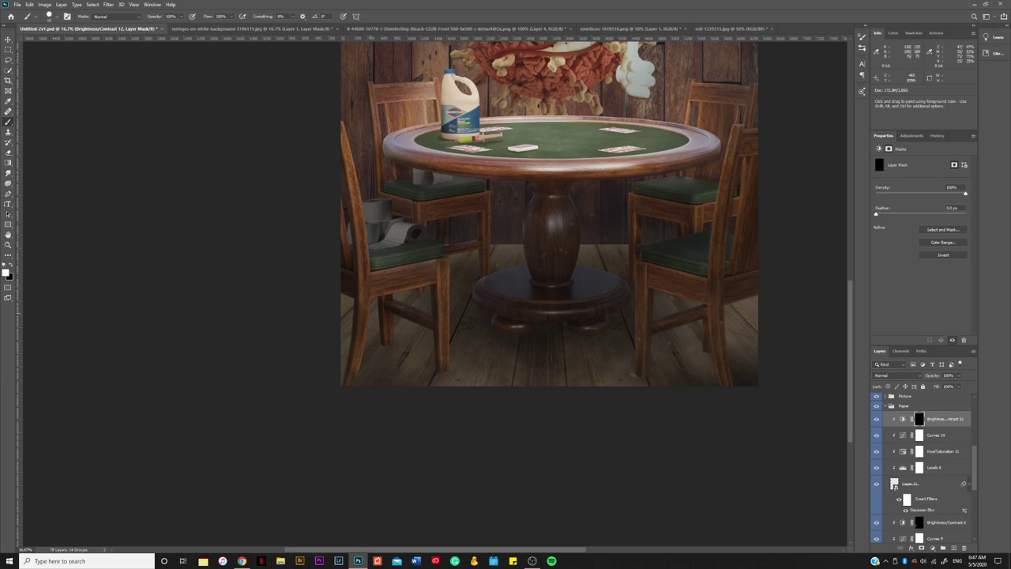
pyautogui.scroll(4, 405, 162)
pyautogui.hotkey('shift', '2')
pyautogui.rightClick(548, 253)
pyautogui.press('Escape')
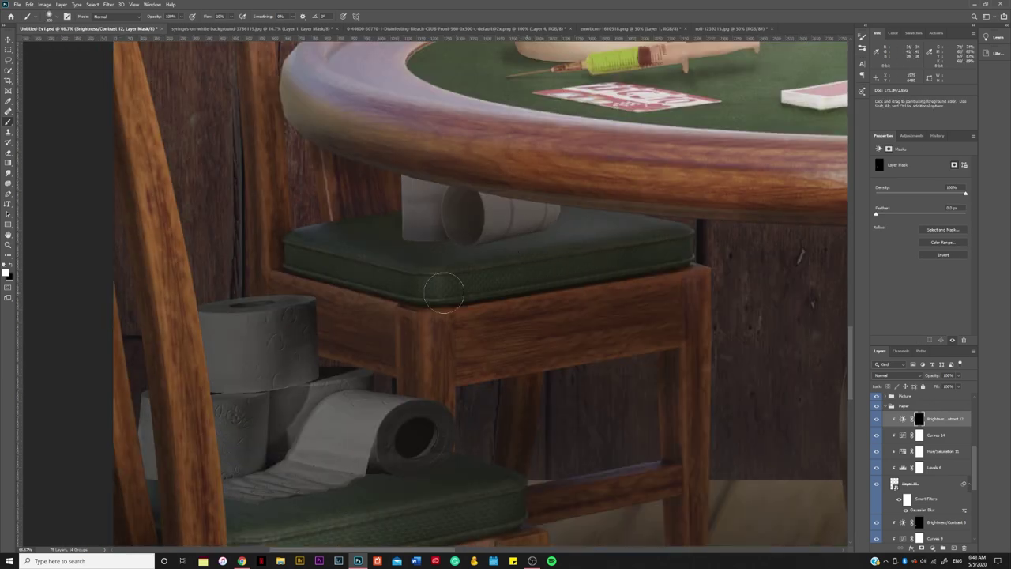
pyautogui.keyDown('ctrl'); pyautogui.click(501, 245); pyautogui.keyUp('ctrl')
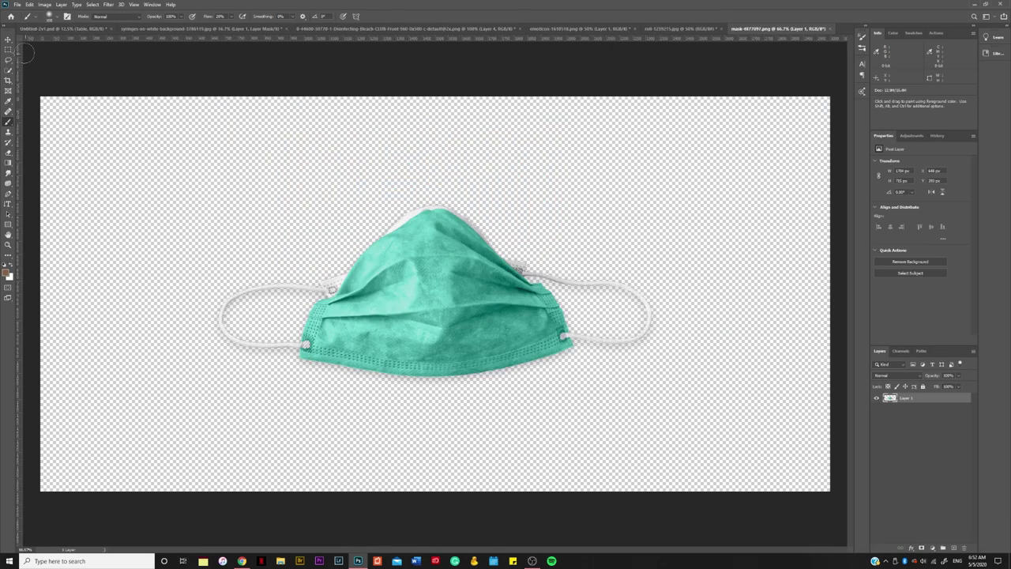
# Drag the face mask into the poker scene and warp it over the right chair post.
pyautogui.press('v')
pyautogui.moveTo(711, 384); pyautogui.dragTo(582, 373)
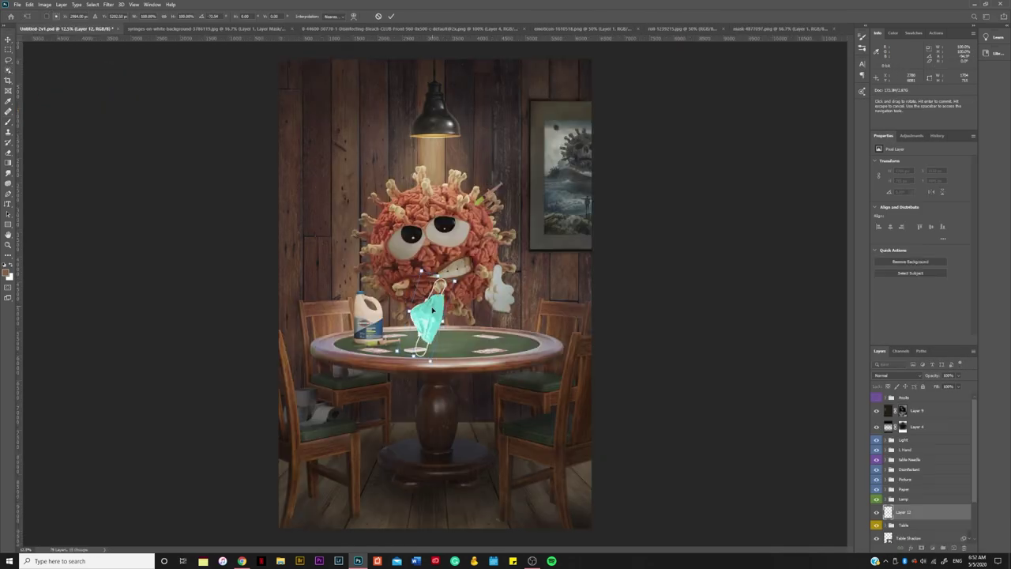
pyautogui.rightClick(562, 390)
pyautogui.click(577, 437)
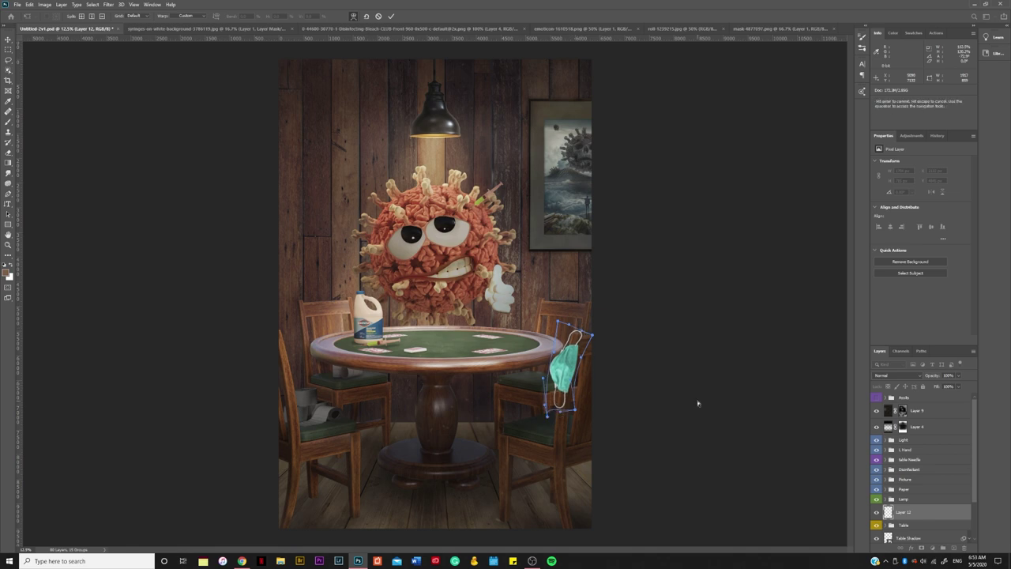
pyautogui.hotkey('ctrl', '+')
pyautogui.hotkey('ctrl', '+')
# Add a layer mask to the face mask and paint out the strap behind the post.
pyautogui.hotkey('ctrl', '+')
pyautogui.press('Return')
pyautogui.click(922, 548)
pyautogui.hotkey('ctrl', '+')
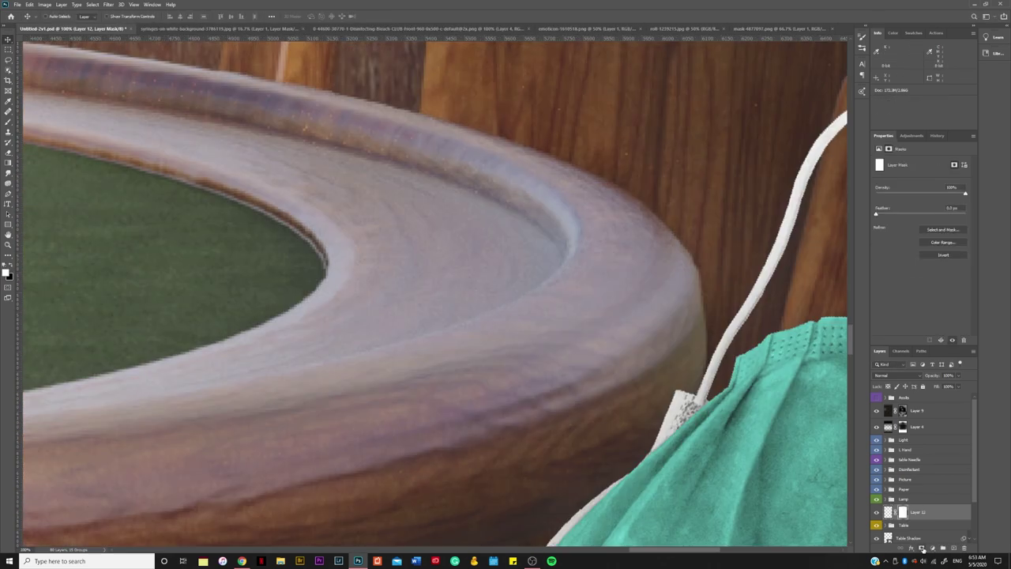
pyautogui.press('b')
pyautogui.rightClick(248, 126)
pyautogui.press('Escape')
pyautogui.hotkey('ctrl', '+')
pyautogui.hotkey('ctrl', 's')
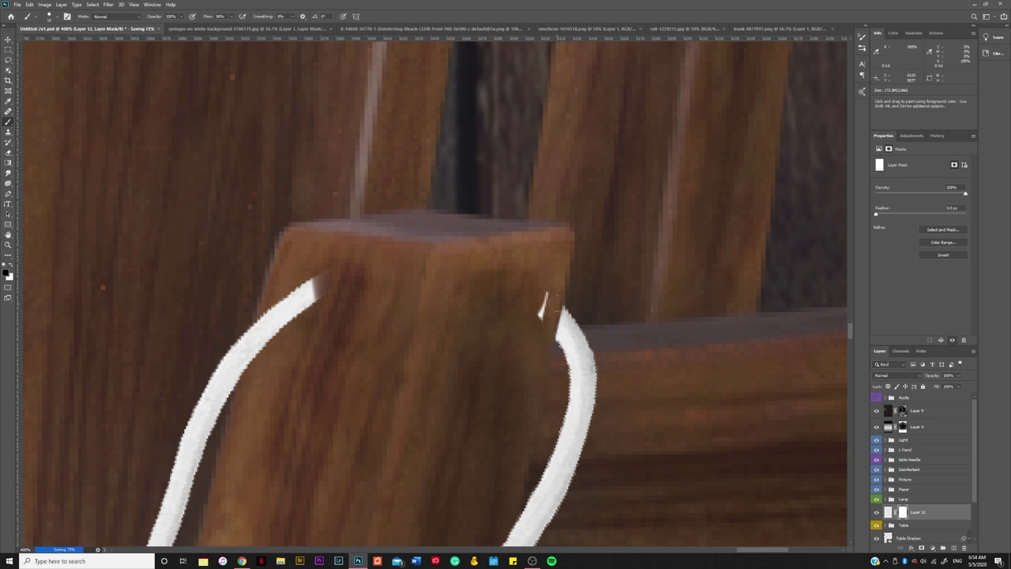
pyautogui.moveTo(327, 290); pyautogui.dragTo(257, 344)
pyautogui.hotkey('ctrl', '-')
pyautogui.hotkey('ctrl', '-')
pyautogui.hotkey('ctrl', '-')
pyautogui.hotkey('ctrl', '-')
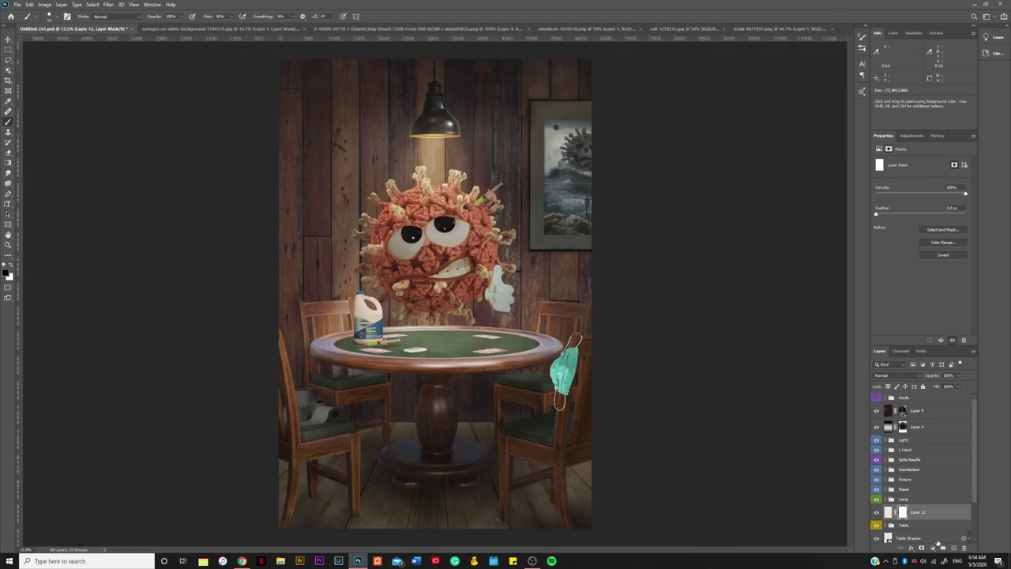
# Group the face mask into a Mask group and darken its highlights with a clipped Levels adjustment.
pyautogui.click(941, 545)
pyautogui.click(933, 548)
pyautogui.click(909, 427)
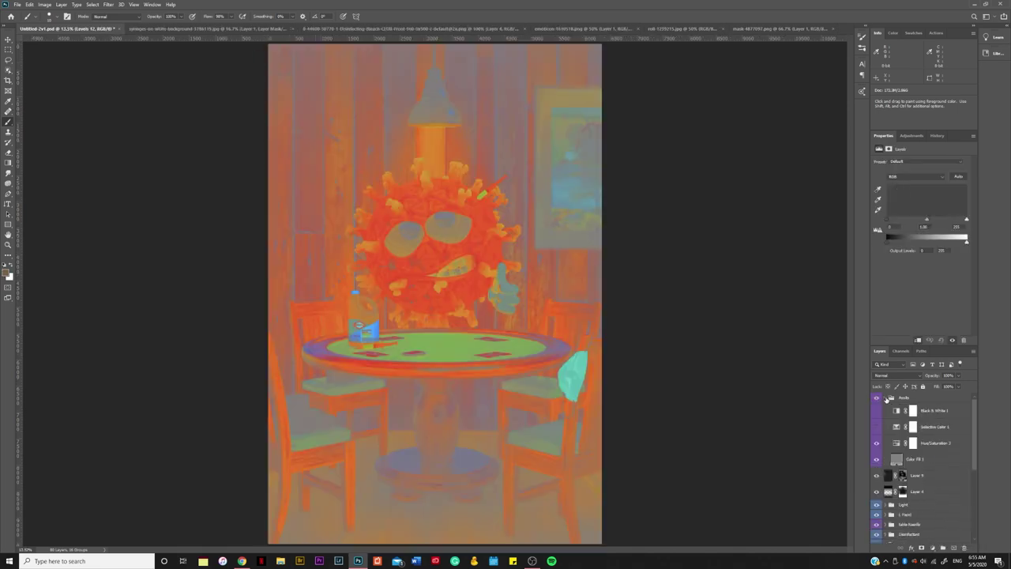
pyautogui.moveTo(967, 237); pyautogui.dragTo(940, 246)
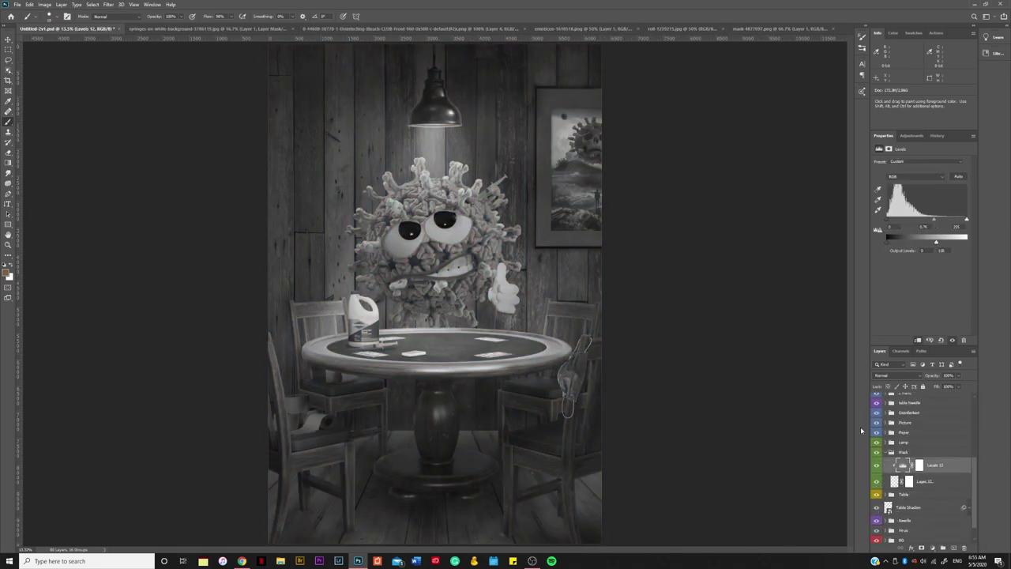
# Lower the Cyans saturation of the face mask with a clipped Hue/Saturation adjustment.
pyautogui.click(933, 547)
pyautogui.click(908, 470)
pyautogui.click(880, 172)
pyautogui.moveTo(601, 374); pyautogui.dragTo(564, 374)
# Shift the face mask's colour with a clipped Curves adjustment on the red, green and blue channels.
pyautogui.click(933, 547)
pyautogui.click(933, 441)
pyautogui.press('b')
pyautogui.hotkey('alt', '3')
pyautogui.click(923, 210)
pyautogui.hotkey('alt', '4')
pyautogui.hotkey('alt', '5')
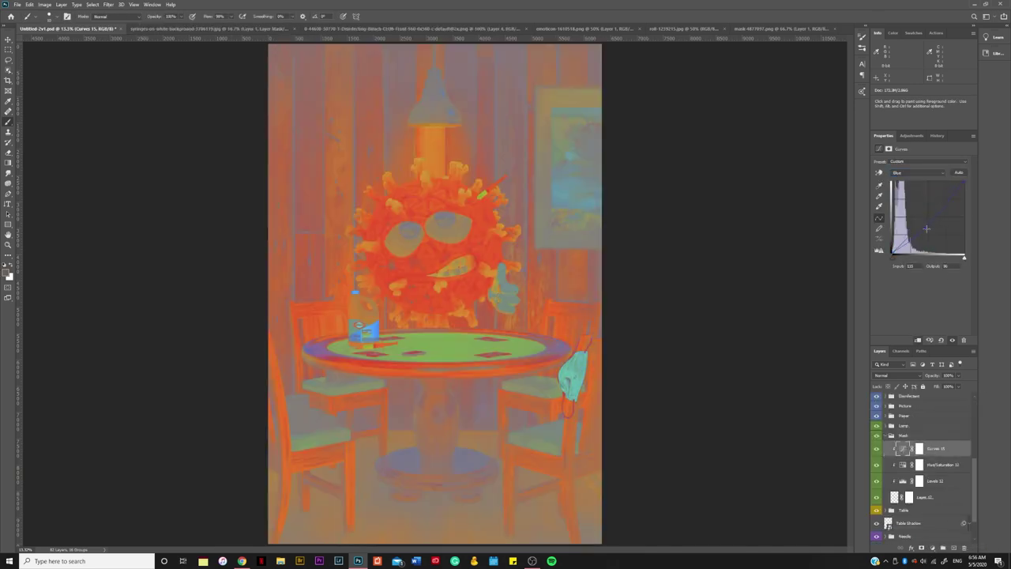
pyautogui.hotkey('alt', '3')
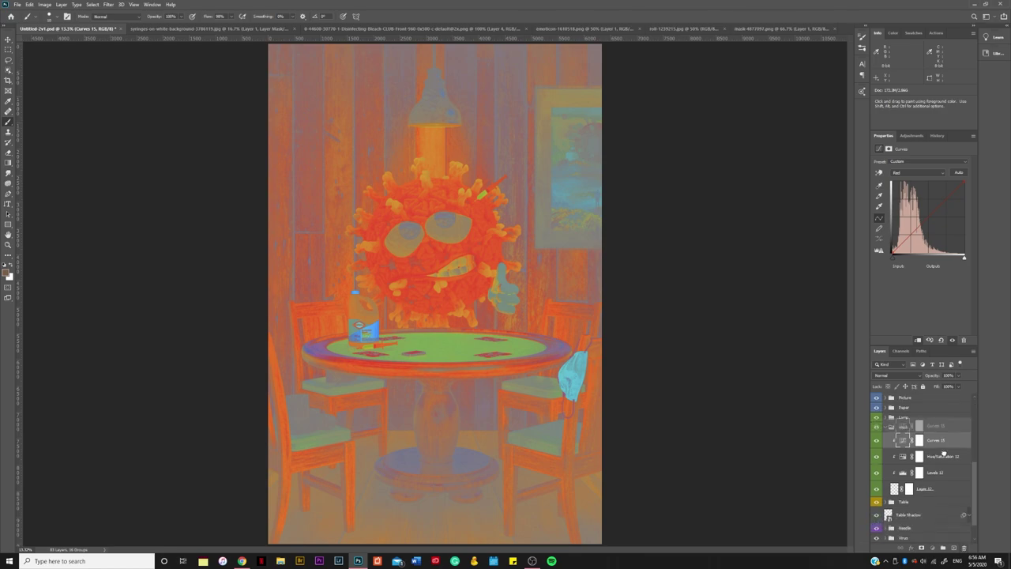
pyautogui.click(916, 172)
pyautogui.click(908, 190)
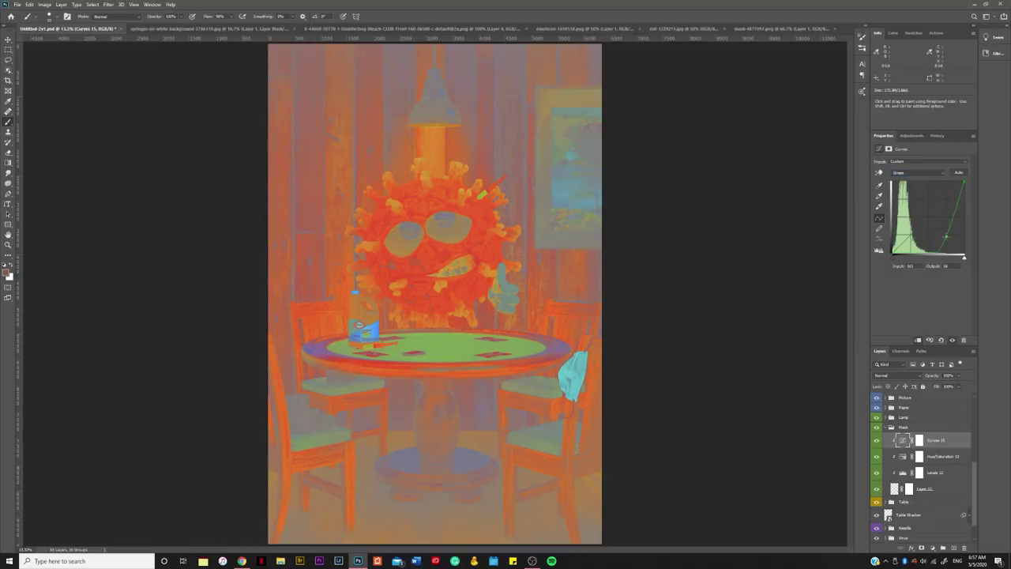
pyautogui.hotkey('alt', '5')
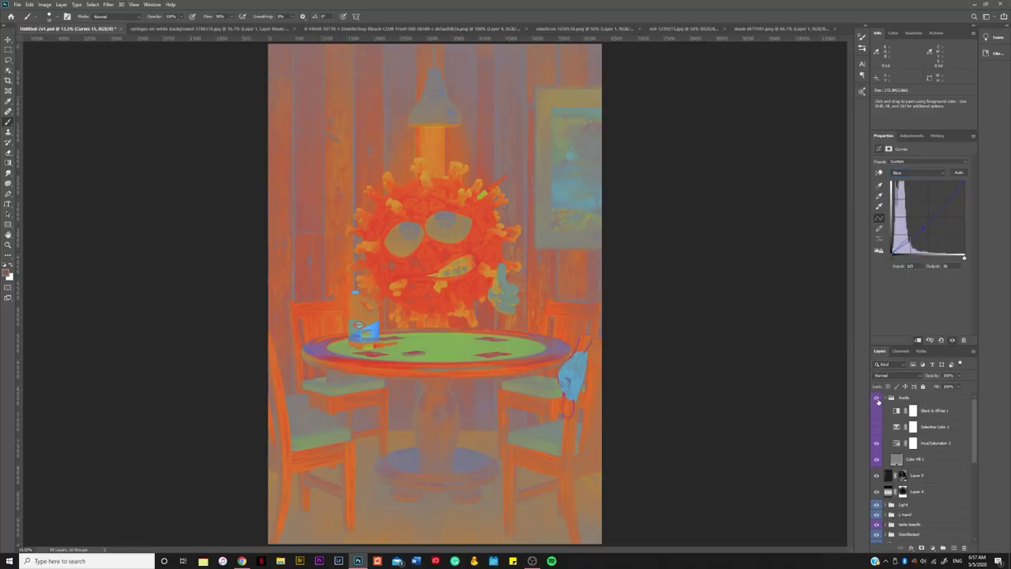
pyautogui.moveTo(923, 219); pyautogui.dragTo(931, 231)
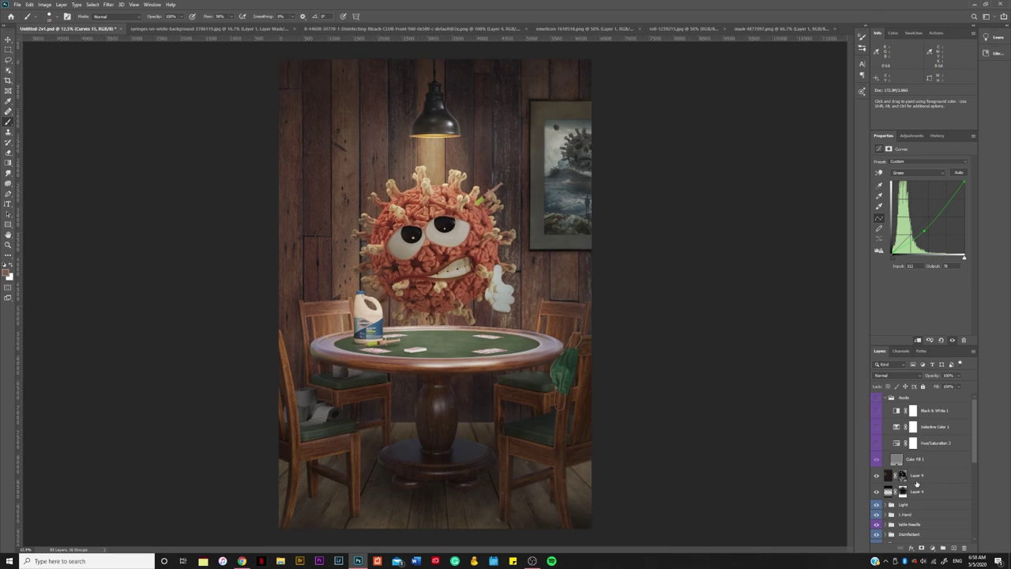
# Move a Brightness/Contrast adjustment into the Mask group, fill its mask black, and set white as the painting colour.
pyautogui.moveTo(932, 443)
pyautogui.mouseDown()
pyautogui.moveTo(951, 434)
pyautogui.moveTo(936, 482)
pyautogui.mouseUp()
pyautogui.hotkey('ctrl', 'i')
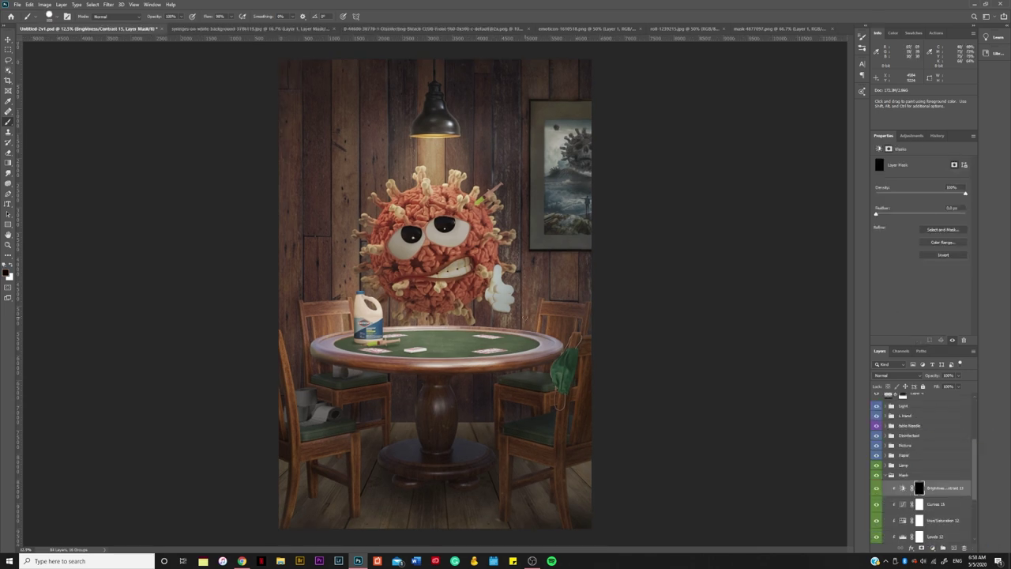
pyautogui.press('x')
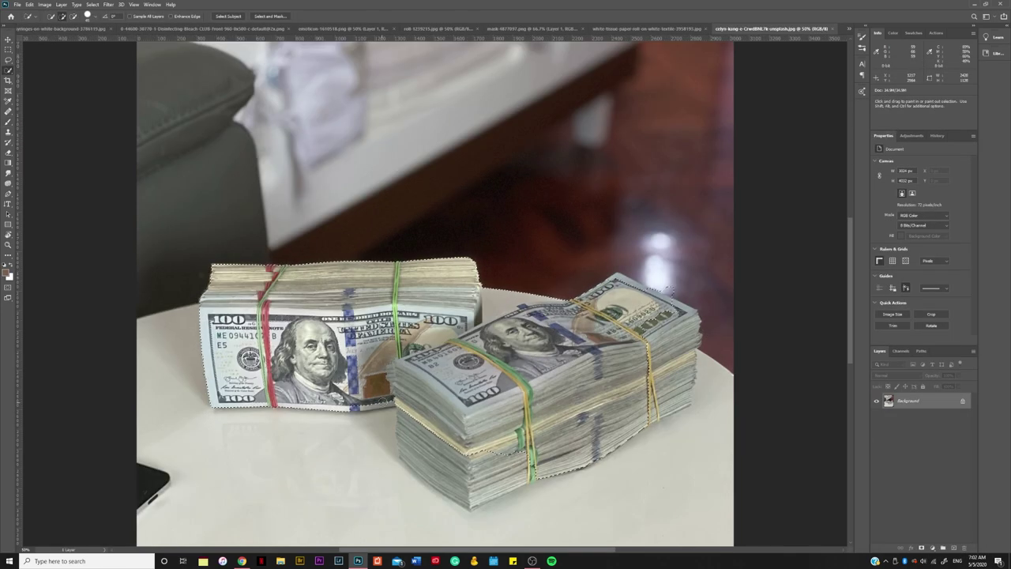
# Tighten the Quick Selection around the right $100-bill stack.
pyautogui.moveTo(635, 296); pyautogui.dragTo(490, 314)
pyautogui.scroll(3, 531, 288)
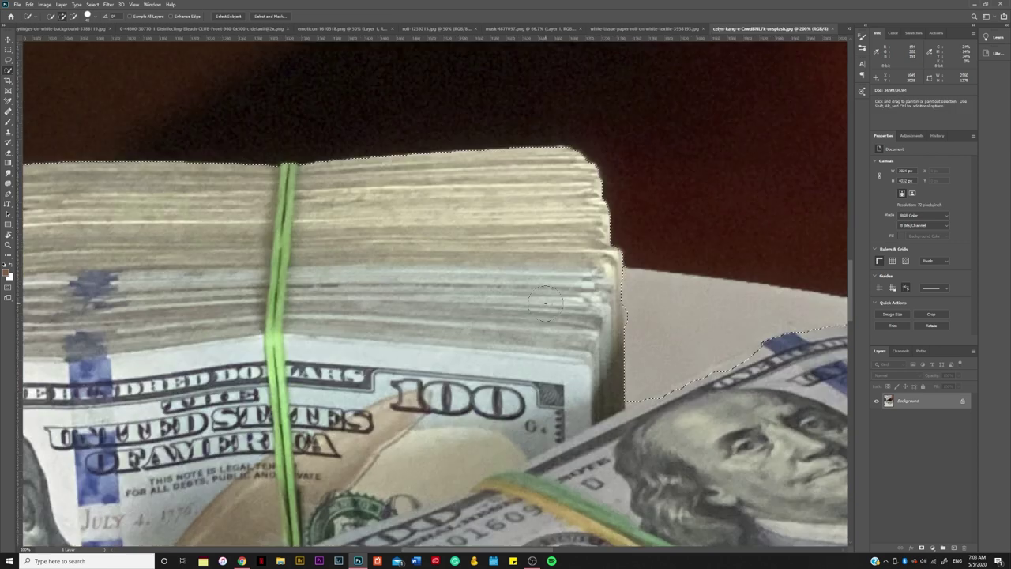
pyautogui.scroll(-5, 341, 265)
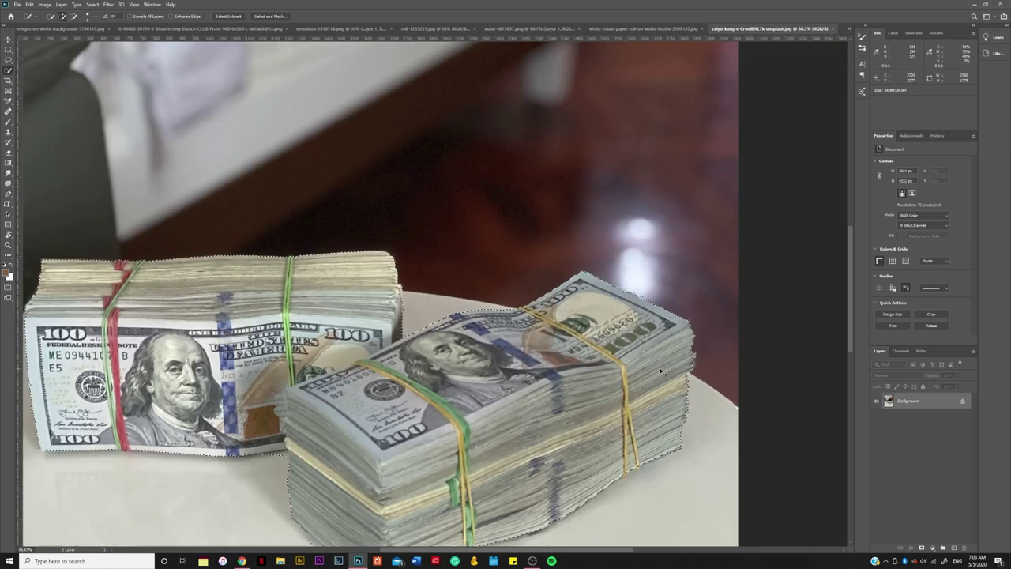
pyautogui.scroll(5, 608, 260)
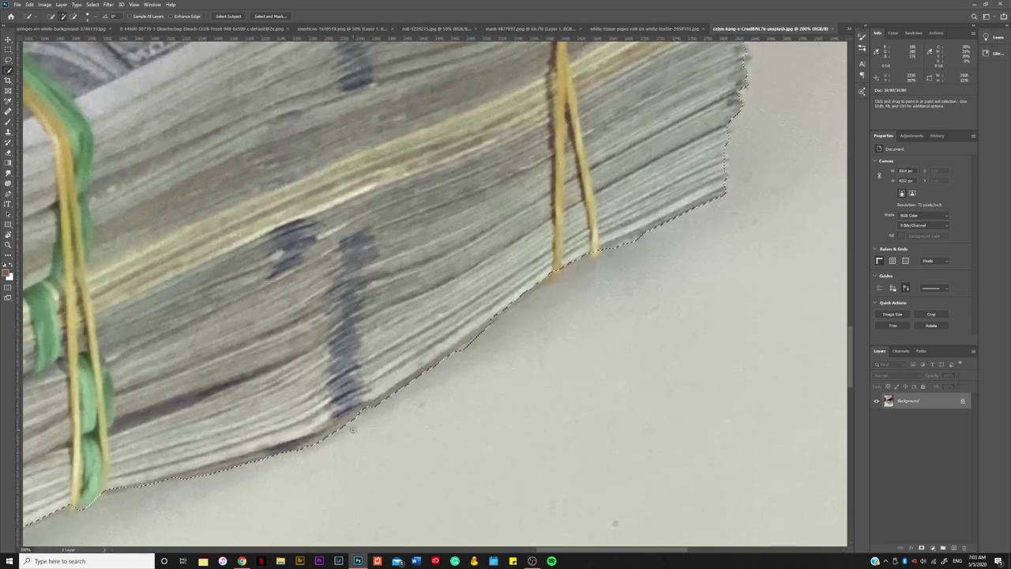
pyautogui.scroll(-2, 621, 266)
pyautogui.scroll(2, 241, 383)
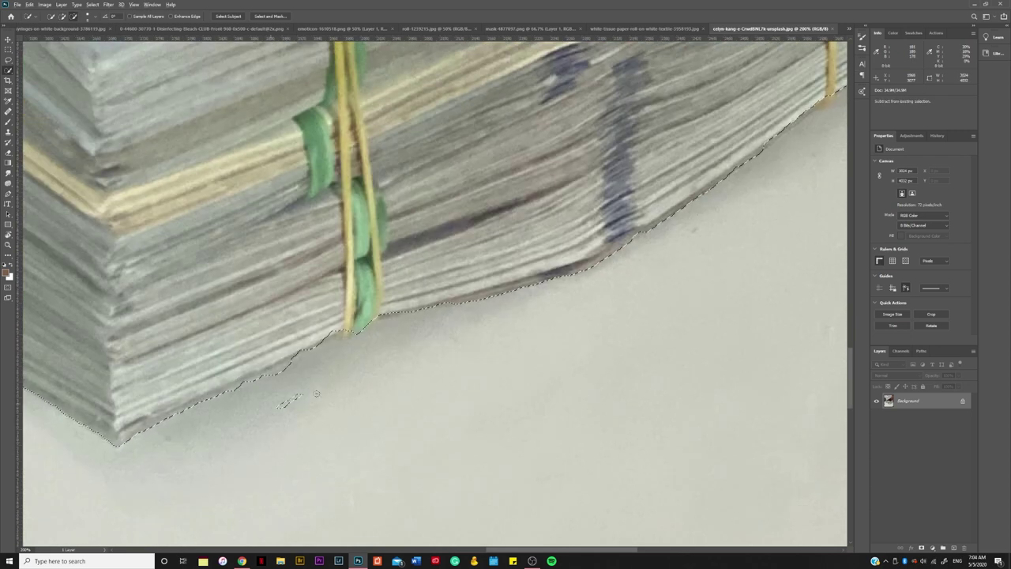
# Refine the money-stack selection edges in Select and Mask, bringing the left stack into view.
pyautogui.hotkey('ctrl', 'alt', 'r')
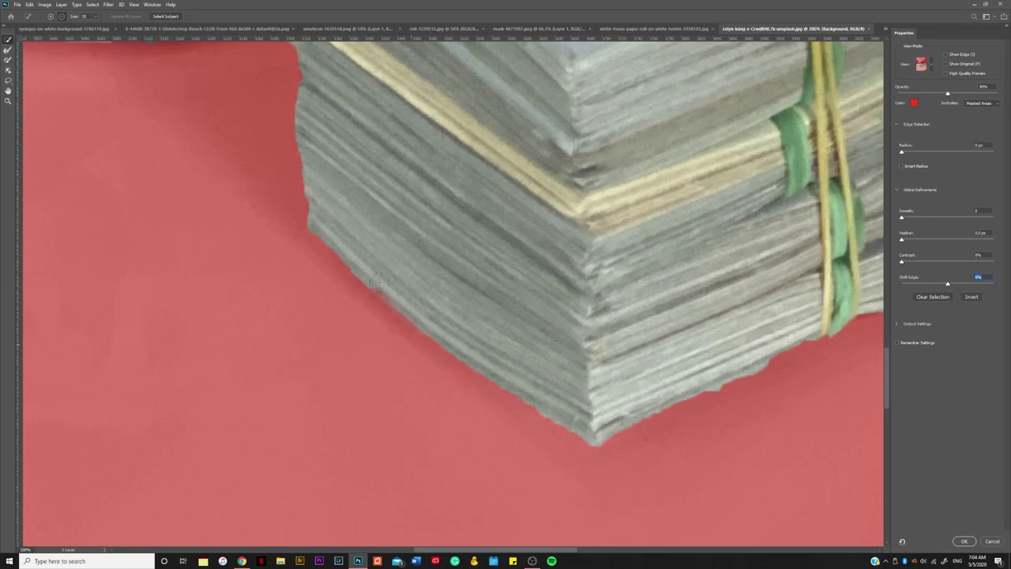
pyautogui.moveTo(377, 282); pyautogui.dragTo(530, 182)
pyautogui.scroll(2, 517, 471)
pyautogui.hscroll(-2, 639, 362)
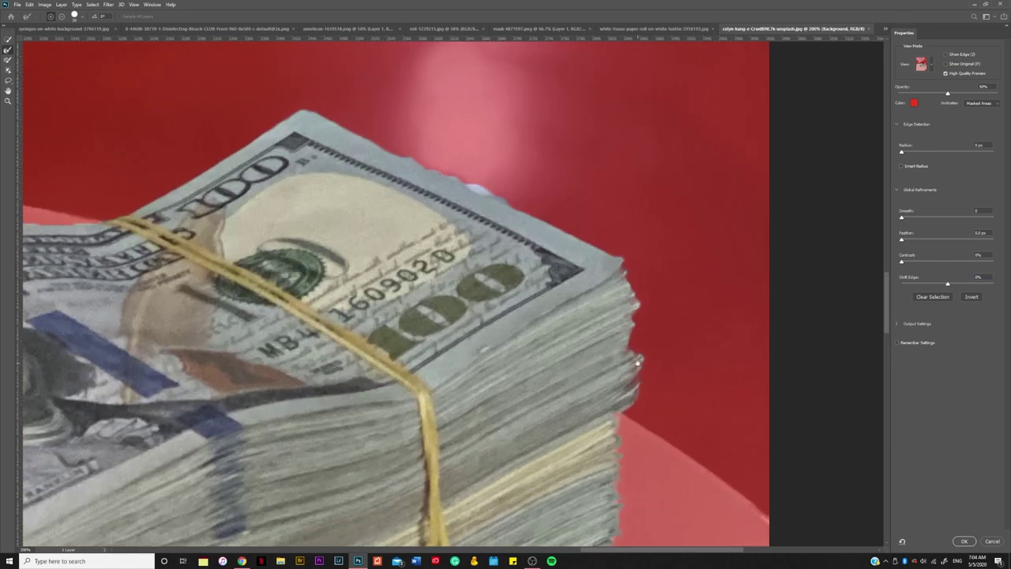
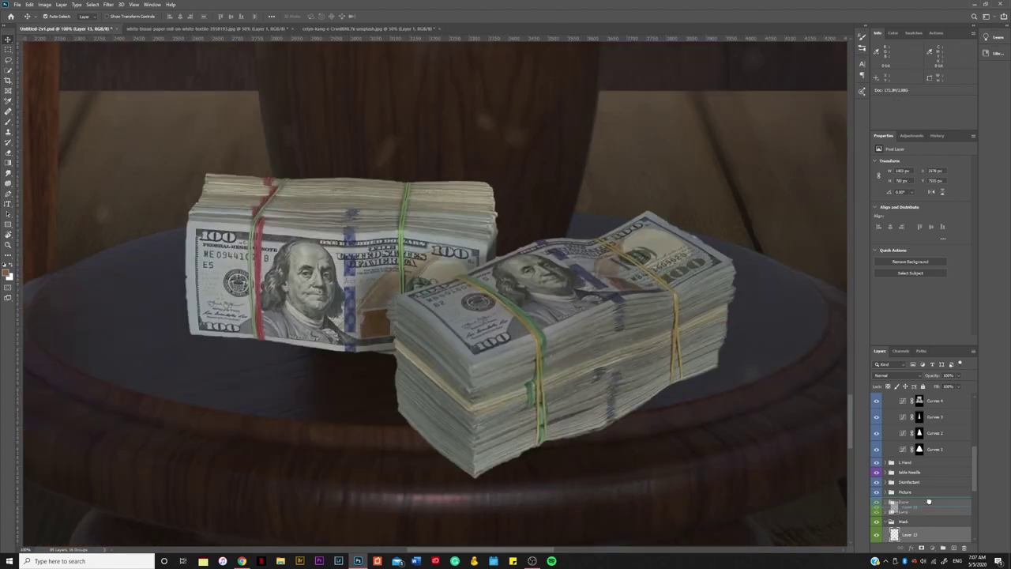
# Move the money layer above the Mask group, discard its mask, and position it over the table.
pyautogui.moveTo(929, 501); pyautogui.dragTo(929, 515)
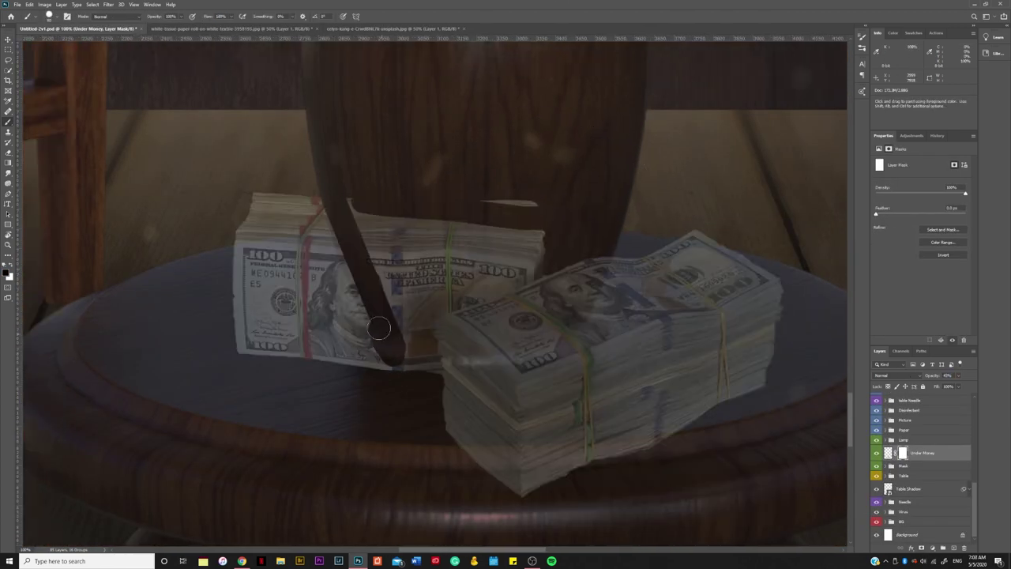
pyautogui.scroll(2, 379, 233)
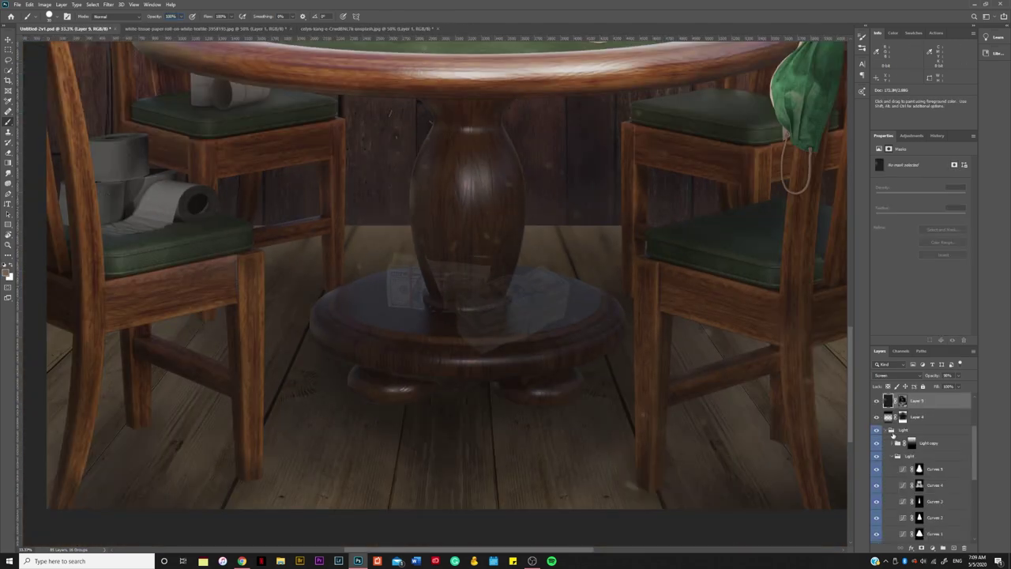
pyautogui.moveTo(903, 453); pyautogui.dragTo(962, 545)
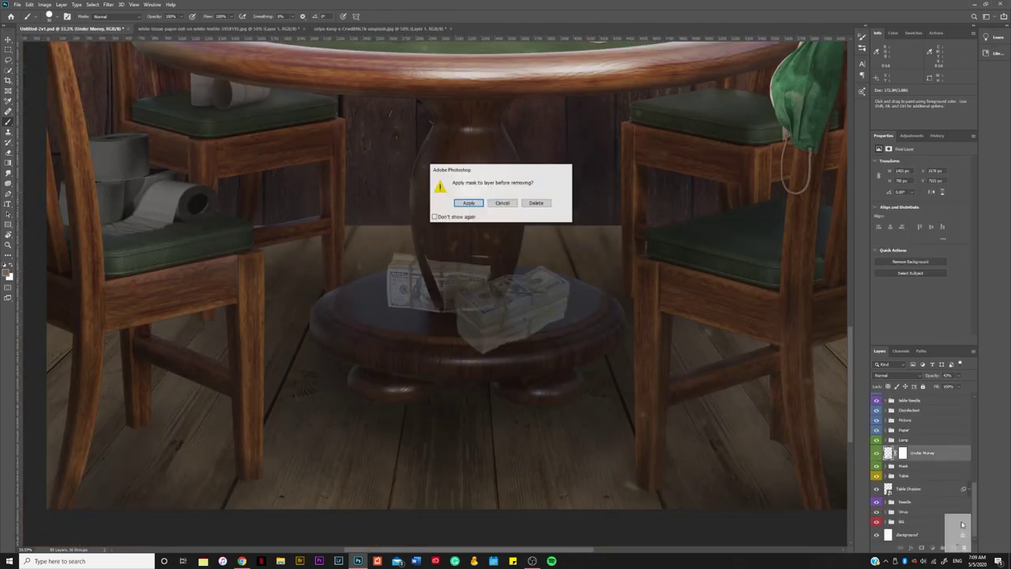
pyautogui.press('Return')
pyautogui.hotkey('ctrl', 't')
pyautogui.moveTo(542, 305)
pyautogui.mouseDown()
pyautogui.moveTo(118, 189)
pyautogui.moveTo(553, 261)
pyautogui.mouseUp()
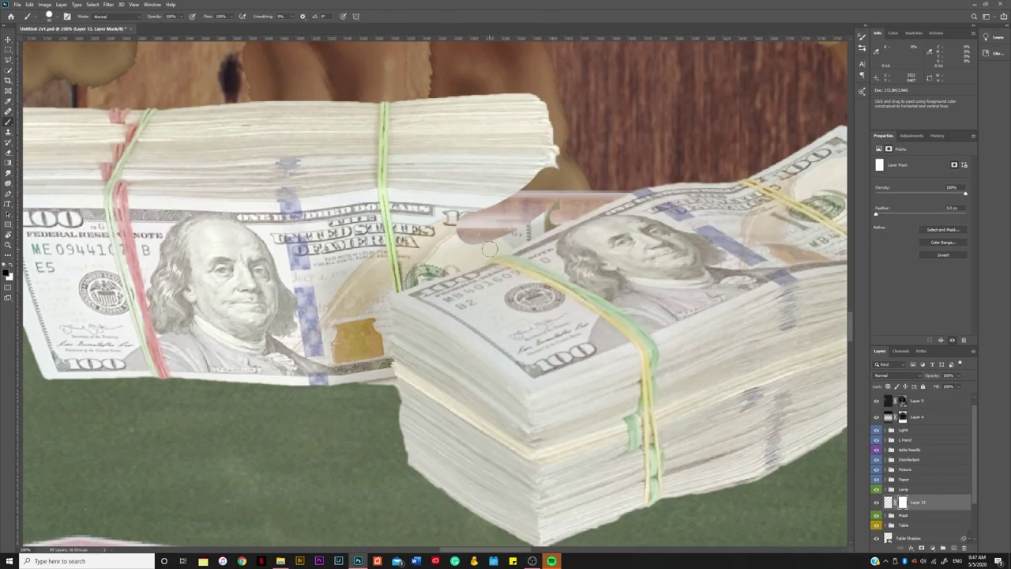
# Mask away the left money stack so only one stack shows on the table.
pyautogui.moveTo(489, 250); pyautogui.dragTo(395, 284)
pyautogui.scroll(3, 489, 250)
pyautogui.moveTo(289, 342)
pyautogui.mouseDown()
pyautogui.moveTo(399, 215)
pyautogui.moveTo(407, 371)
pyautogui.mouseUp()
pyautogui.moveTo(359, 324); pyautogui.dragTo(364, 389)
pyautogui.scroll(-5, 363, 388)
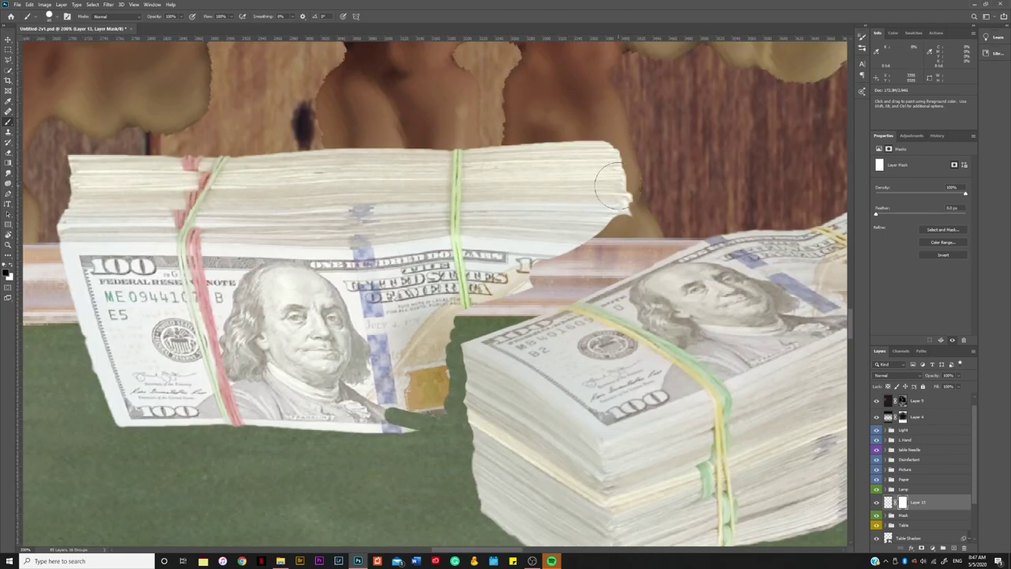
pyautogui.moveTo(176, 417); pyautogui.dragTo(505, 340)
pyautogui.scroll(-2, 500, 248)
pyautogui.scroll(-1, 500, 248)
# Rename the money layer to 'Money'.
pyautogui.doubleClick(917, 502)
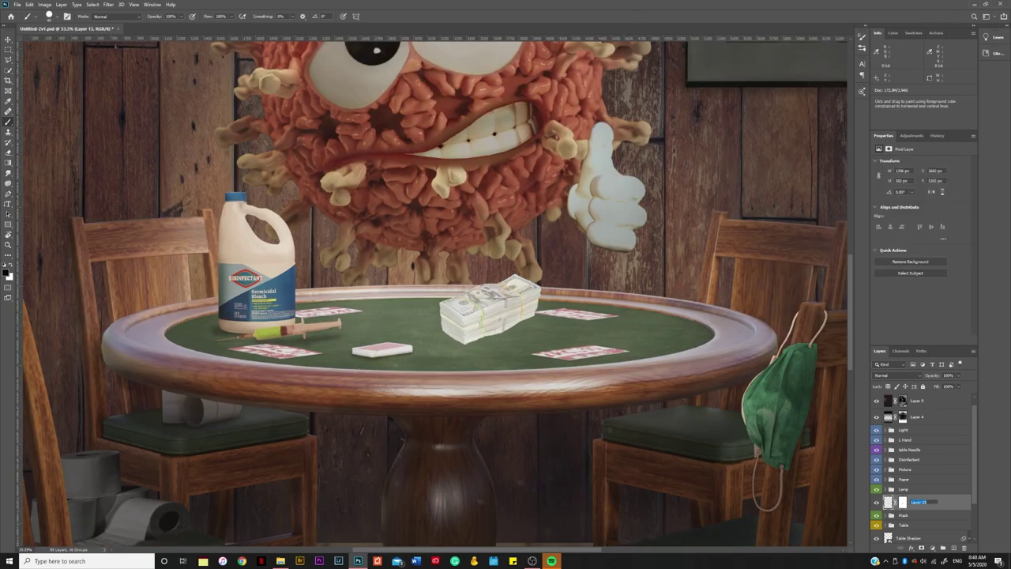
pyautogui.write('Money')
pyautogui.press('Return')
pyautogui.hotkey('ctrl', 't')
# Place the money stack under the table, with copies on the lower-left and lower-right floor.
pyautogui.moveTo(490, 312)
pyautogui.mouseDown()
pyautogui.moveTo(472, 390)
pyautogui.moveTo(481, 387)
pyautogui.mouseUp()
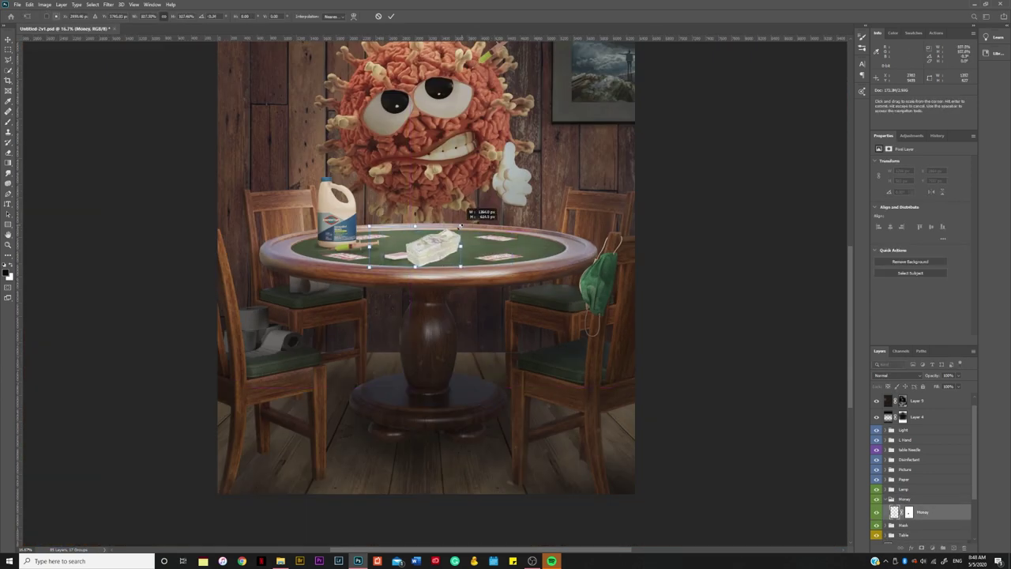
pyautogui.press('Return')
pyautogui.moveTo(466, 387); pyautogui.dragTo(328, 472)
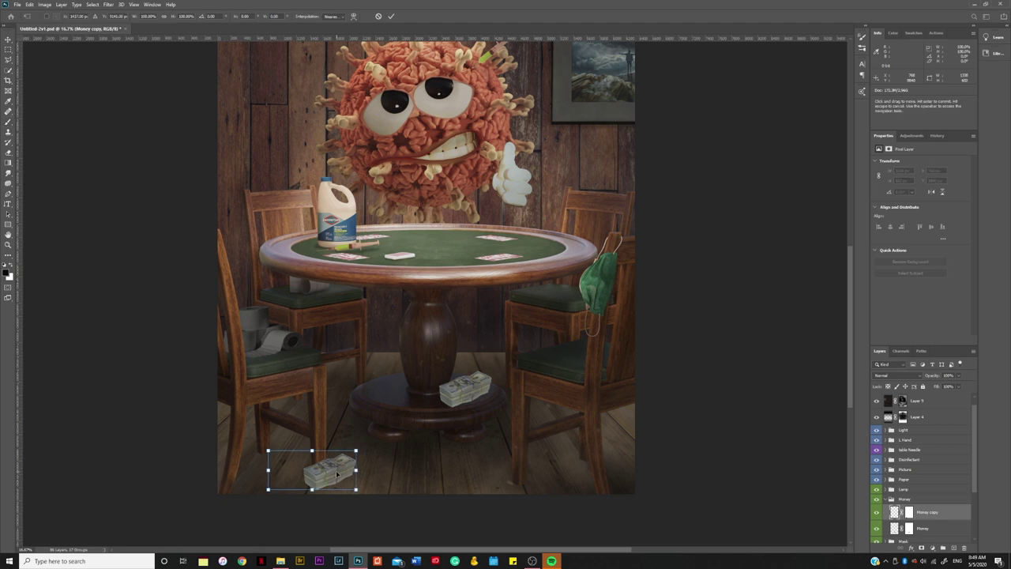
pyautogui.press('b')
pyautogui.moveTo(494, 457); pyautogui.dragTo(545, 474)
pyautogui.press('Return')
pyautogui.press('b')
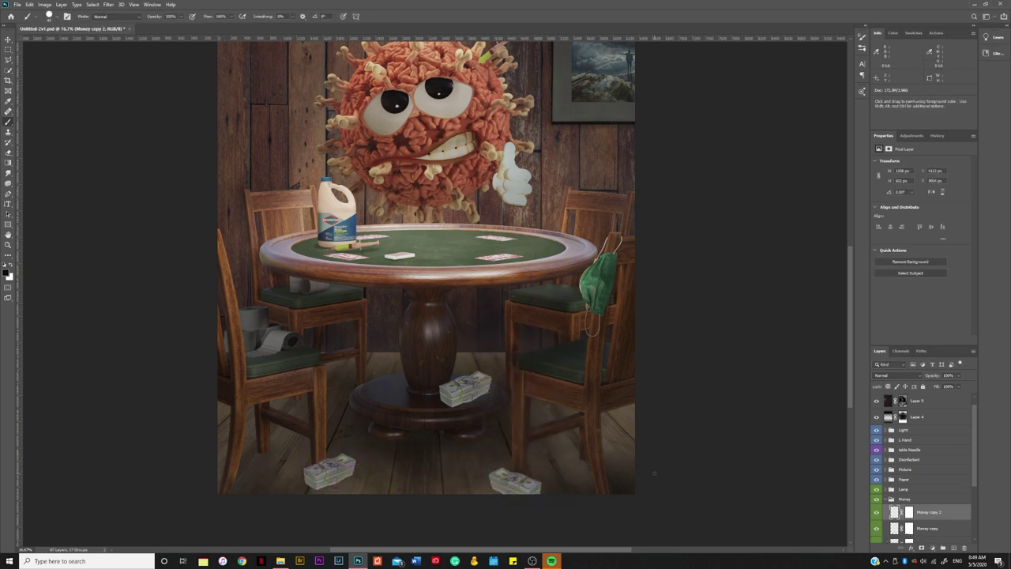
# Duplicate a money stack onto the tabletop and warp it to fit.
pyautogui.hotkey('ctrl', '+')
pyautogui.hotkey('ctrl', 'alt', 't')
pyautogui.moveTo(575, 434); pyautogui.dragTo(505, 197)
pyautogui.rightClick(462, 176)
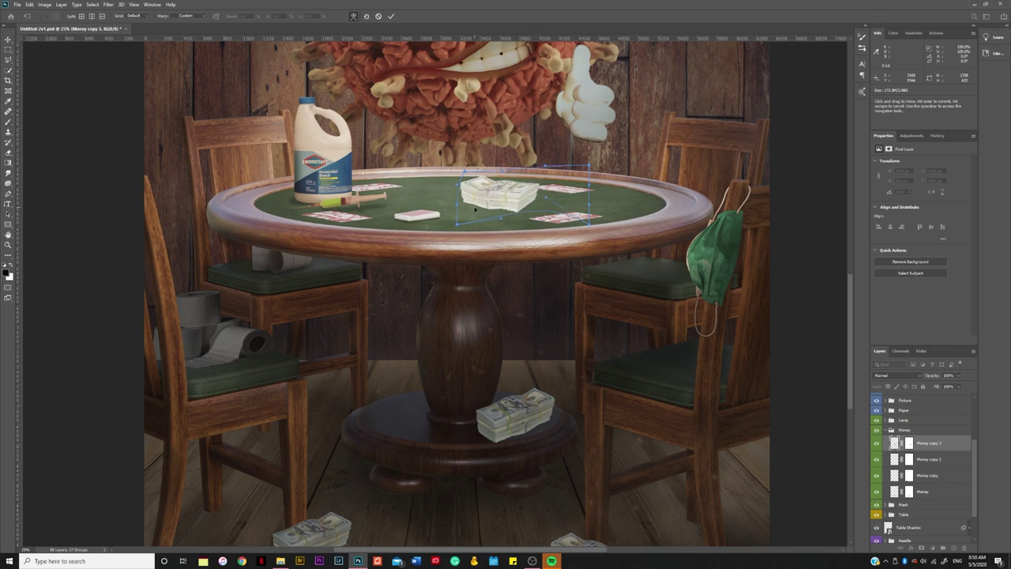
pyautogui.hotkey('ctrl', '-')
pyautogui.press('Return')
pyautogui.hotkey('ctrl', '+')
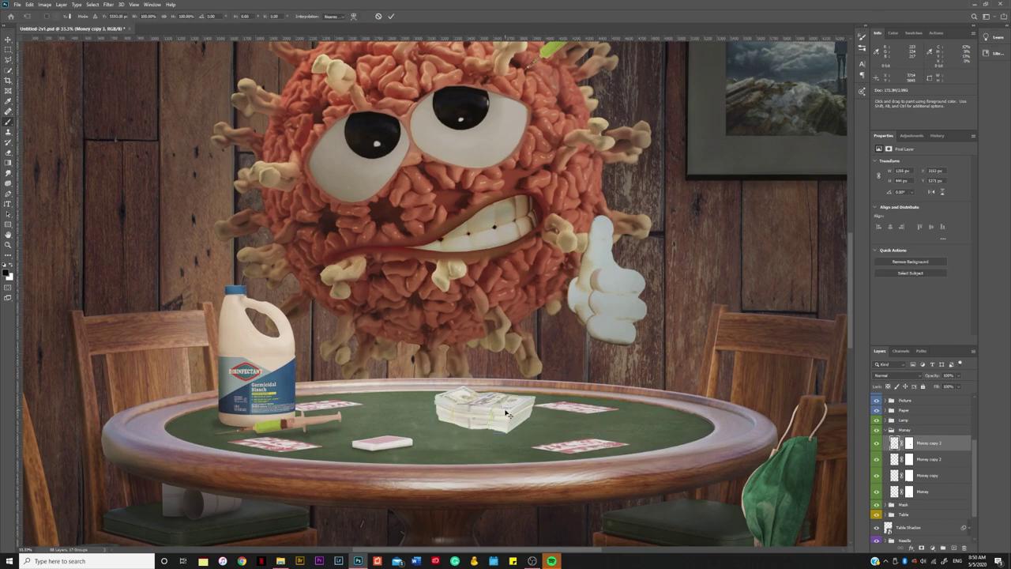
pyautogui.hotkey('ctrl', '-')
# Rename the tabletop copy 'Top Money' and move it to the table's right side.
pyautogui.doubleClick(930, 442)
pyautogui.write('Top Money')
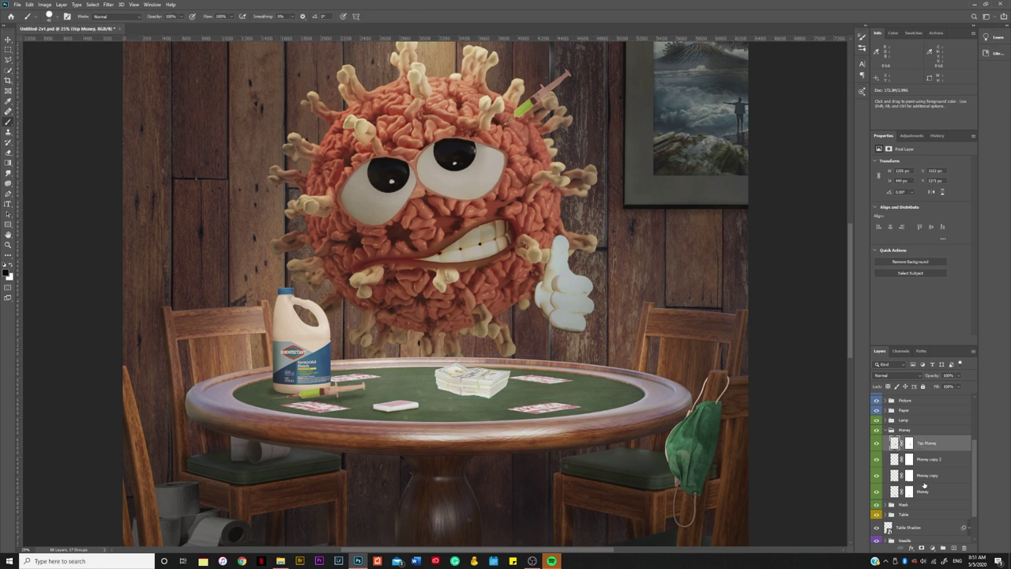
pyautogui.moveTo(454, 375); pyautogui.dragTo(534, 382)
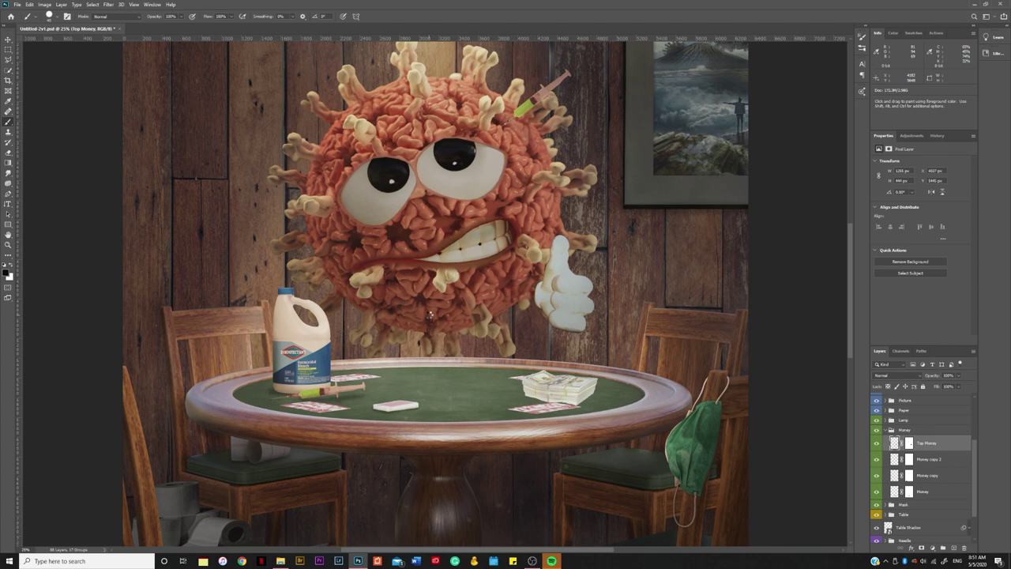
pyautogui.hotkey('ctrl', '-')
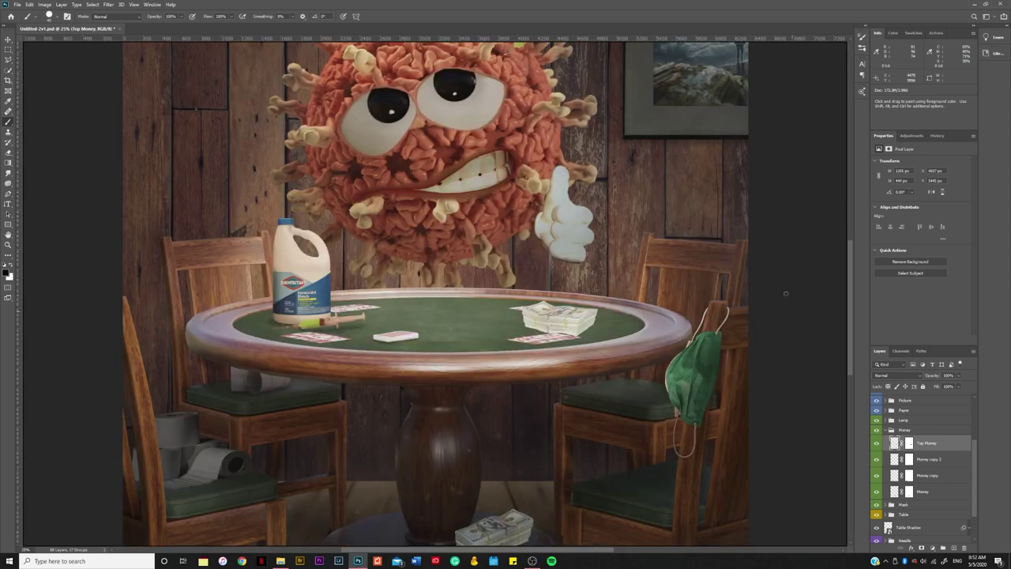
pyautogui.press('v')
pyautogui.hotkey('ctrl', 'v')
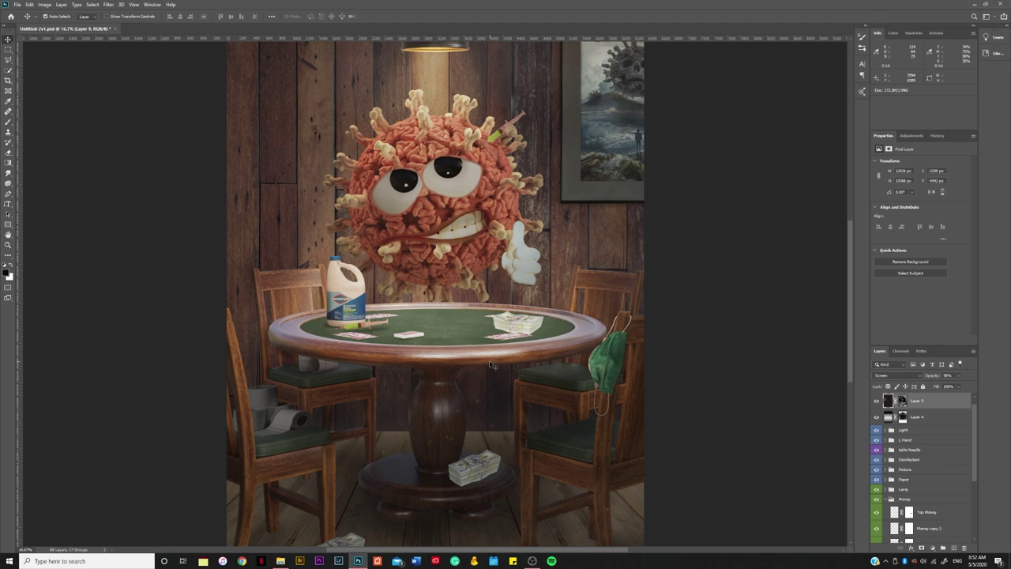
# Shift the Top Money stack left toward the table's centre.
pyautogui.hotkey('ctrl', '-')
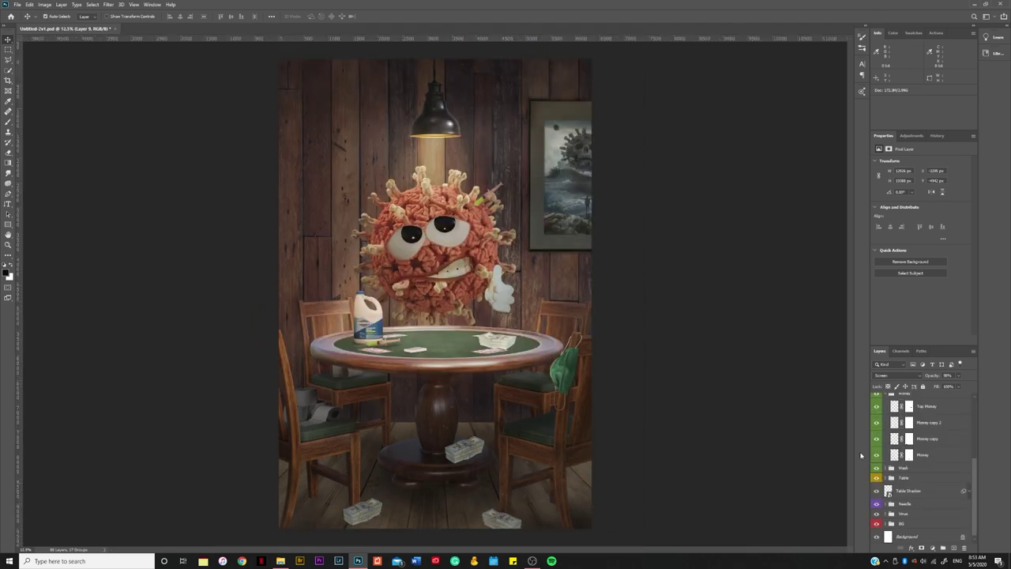
pyautogui.scroll(2, 932, 420)
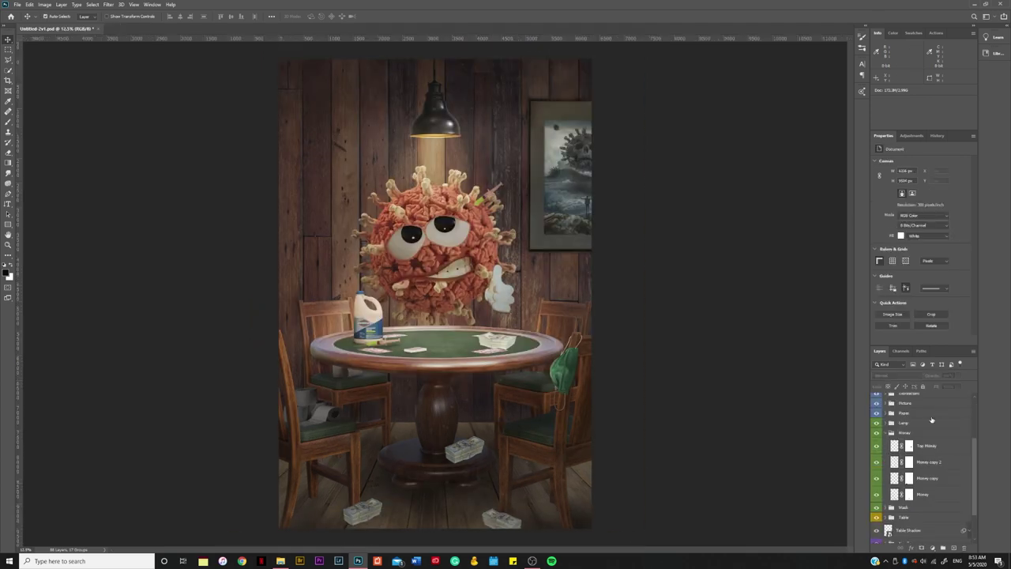
pyautogui.click(940, 447)
pyautogui.hotkey('ctrl', 't')
pyautogui.moveTo(507, 340)
pyautogui.mouseDown()
pyautogui.moveTo(465, 346)
pyautogui.moveTo(478, 338)
pyautogui.mouseUp()
pyautogui.press('Return')
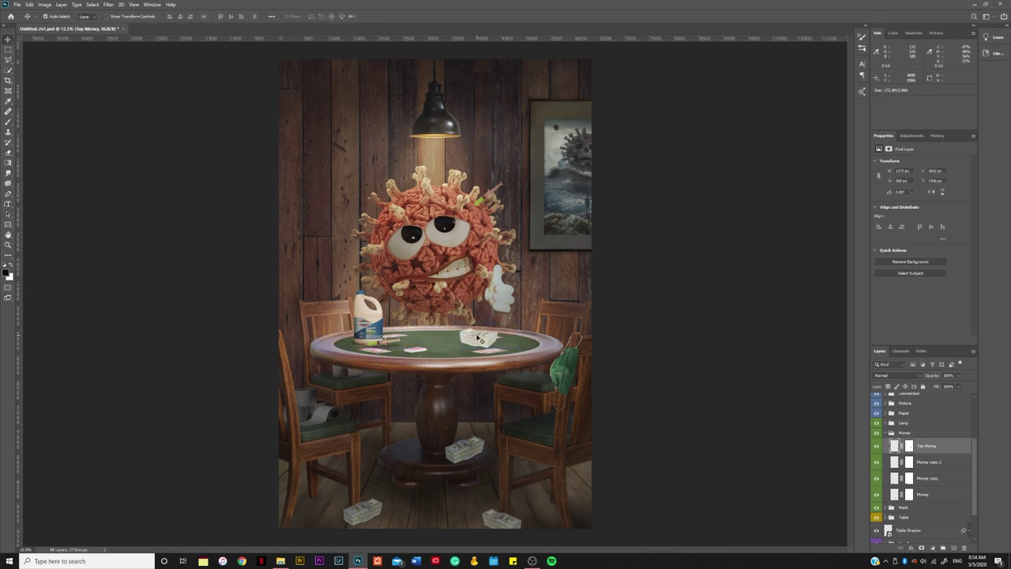
# Add a Levels layer above the Money group and darken the money via output levels.
pyautogui.click(936, 545)
pyautogui.click(948, 436)
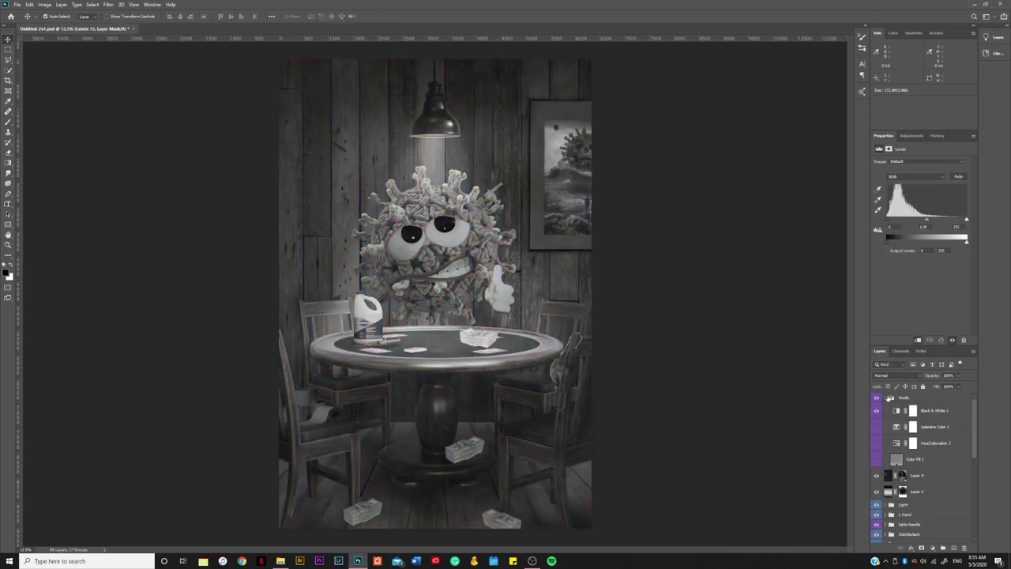
pyautogui.moveTo(934, 479); pyautogui.dragTo(932, 473)
pyautogui.moveTo(966, 242)
pyautogui.mouseDown()
pyautogui.moveTo(934, 241)
pyautogui.moveTo(937, 225)
pyautogui.mouseUp()
pyautogui.scroll(-2, 948, 420)
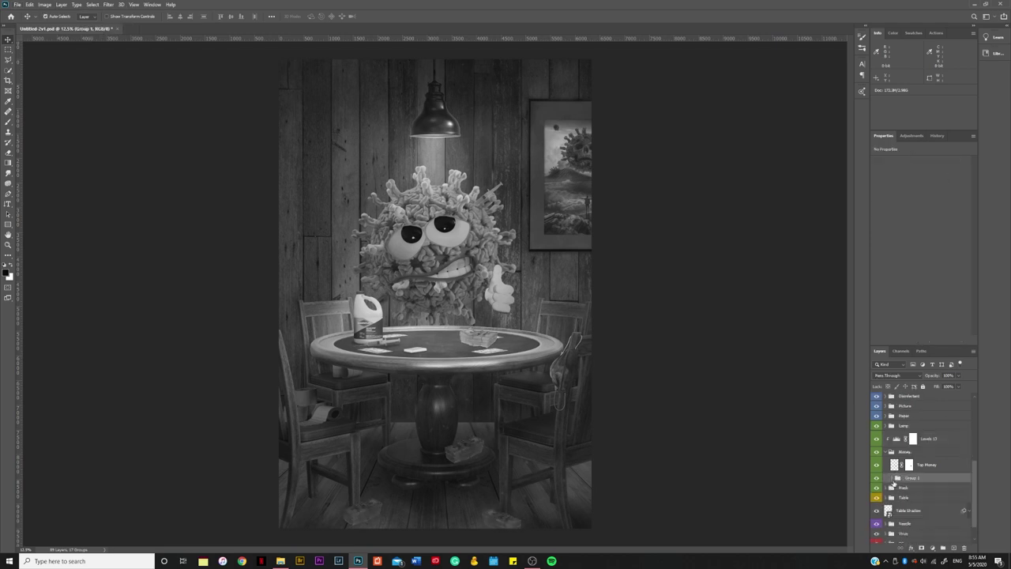
# Add a Hue/Saturation layer that boosts saturation of the sampled tabletop colour.
pyautogui.click(934, 548)
pyautogui.click(952, 472)
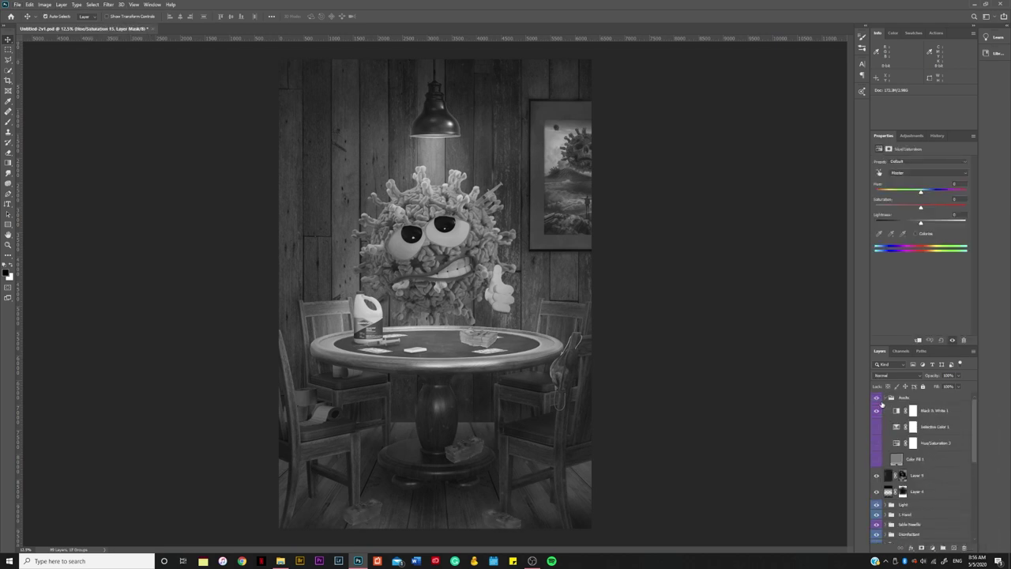
pyautogui.click(880, 172)
pyautogui.click(521, 344)
pyautogui.moveTo(521, 344); pyautogui.dragTo(521, 330)
pyautogui.hotkey('ctrl', '+')
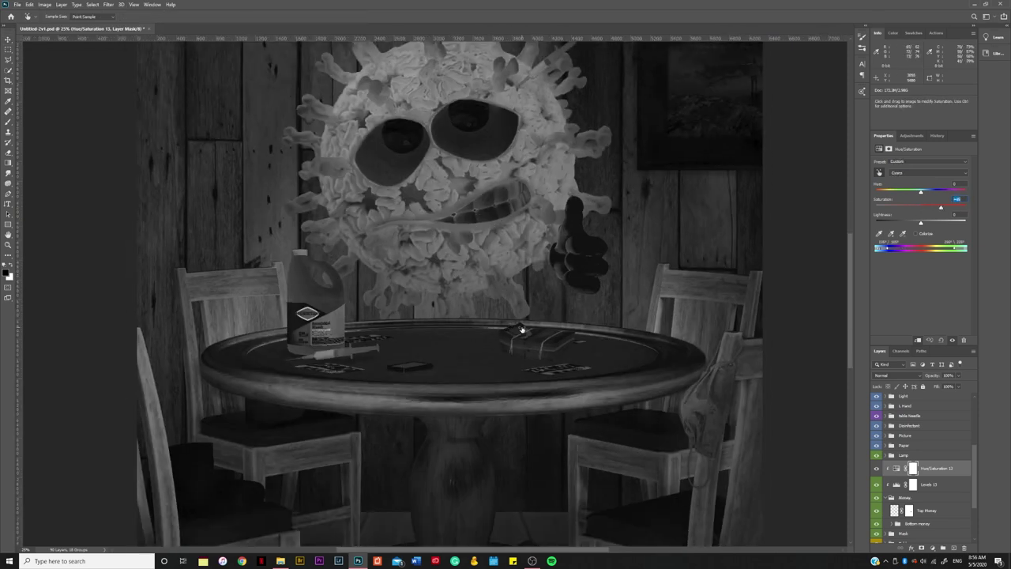
pyautogui.hotkey('ctrl', '-')
# Hide the greyscale check group to restore colour and add a Brightness/Contrast layer.
pyautogui.scroll(5, 924, 458)
pyautogui.click(876, 411)
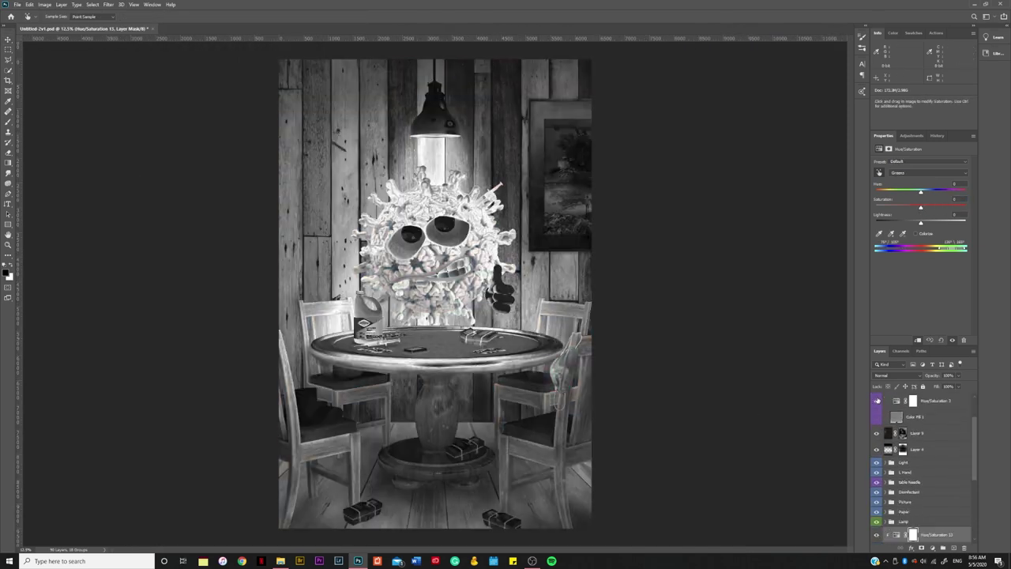
pyautogui.click(876, 411)
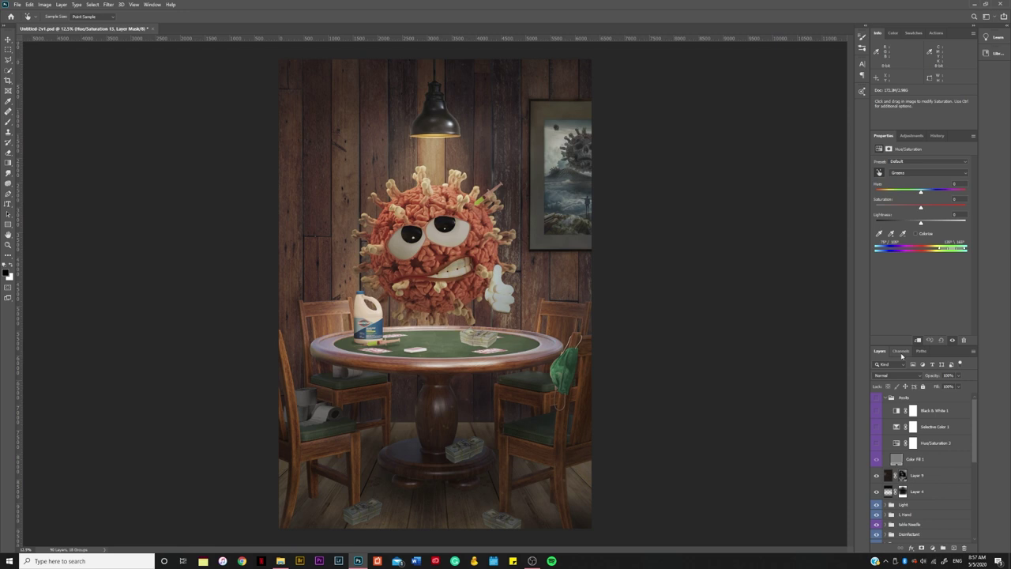
pyautogui.scroll(-5, 908, 443)
pyautogui.click(929, 466)
pyautogui.click(933, 547)
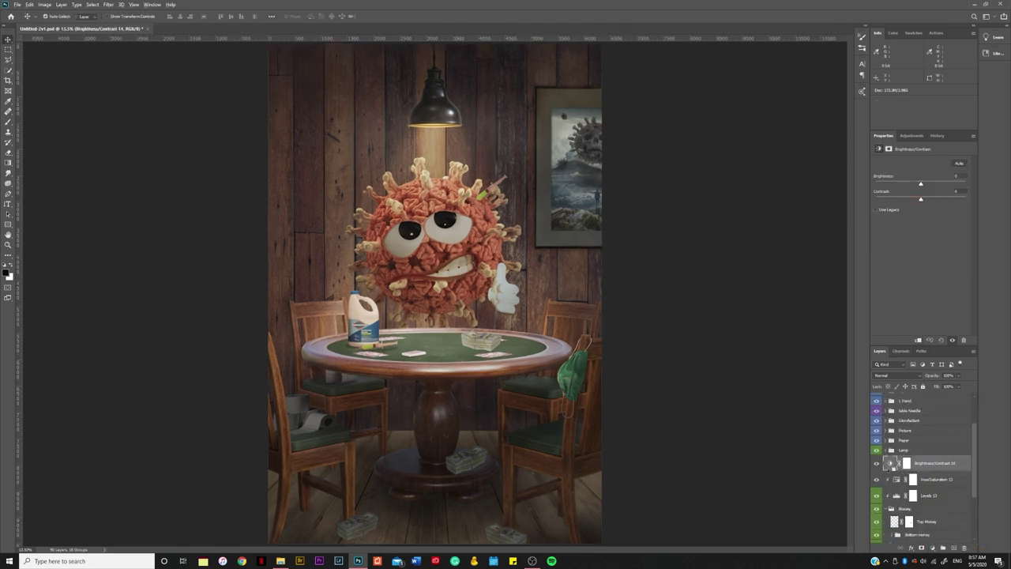
# Invert the Brightness/Contrast mask to black and set white as the brush colour.
pyautogui.hotkey('ctrl', 'i')
pyautogui.press('b')
pyautogui.press('x')
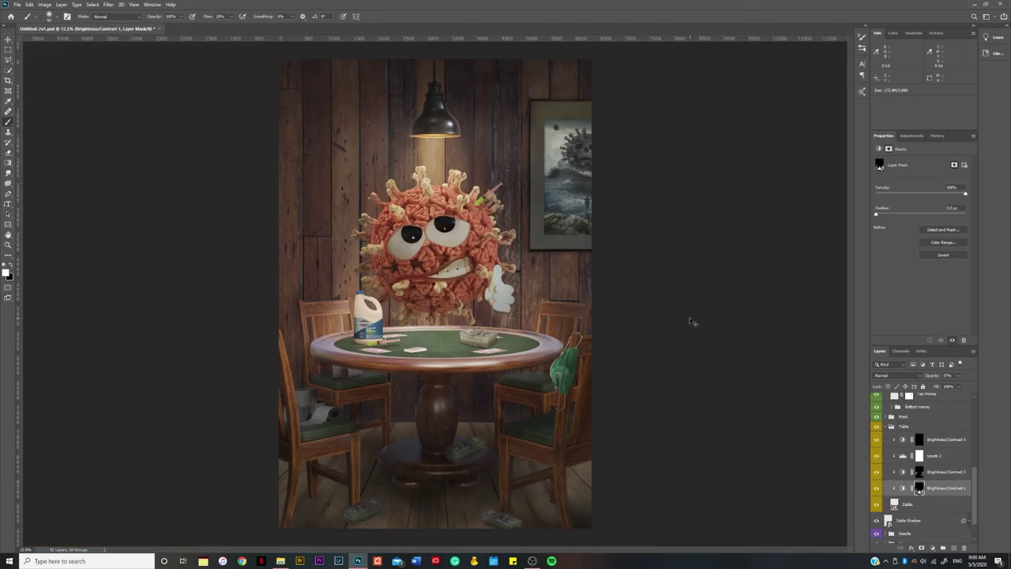
pyautogui.hotkey('ctrl', '0')
pyautogui.scroll(1, 535, 411)
pyautogui.scroll(1, 605, 404)
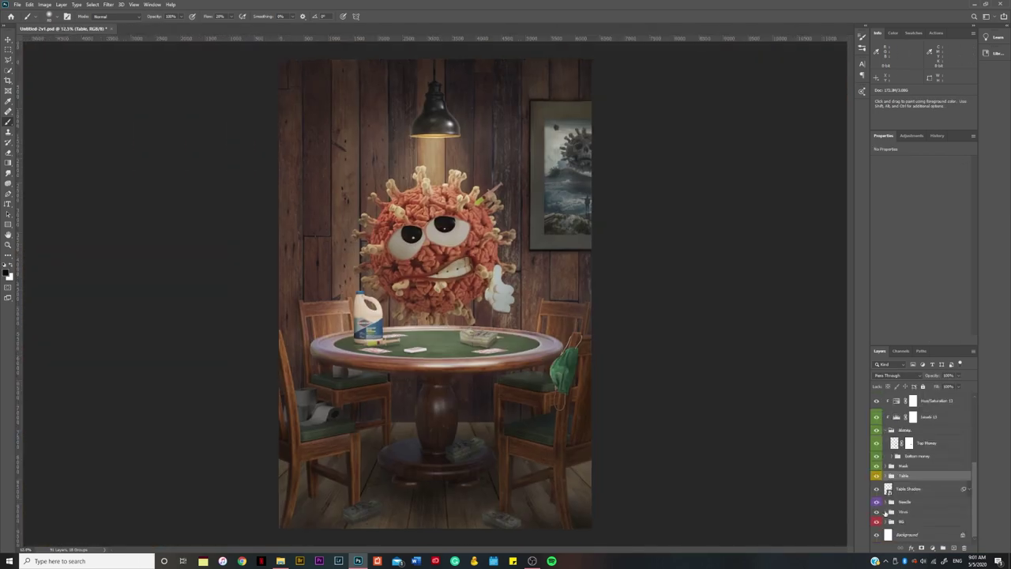
pyautogui.scroll(3, 895, 472)
# Stamp a merged visible copy above Layer 5 and add an S-shaped Curves adjustment.
pyautogui.click(933, 410)
pyautogui.hotkey('ctrl', 'shift', 'alt', 'e')
pyautogui.click(922, 547)
pyautogui.click(948, 442)
pyautogui.moveTo(928, 229); pyautogui.dragTo(911, 239)
pyautogui.moveTo(964, 182); pyautogui.dragTo(960, 183)
# Set Curves 16 to 57% opacity and add a Burn curves layer darkening the midtones.
pyautogui.click(944, 413)
pyautogui.click(933, 548)
pyautogui.click(889, 402)
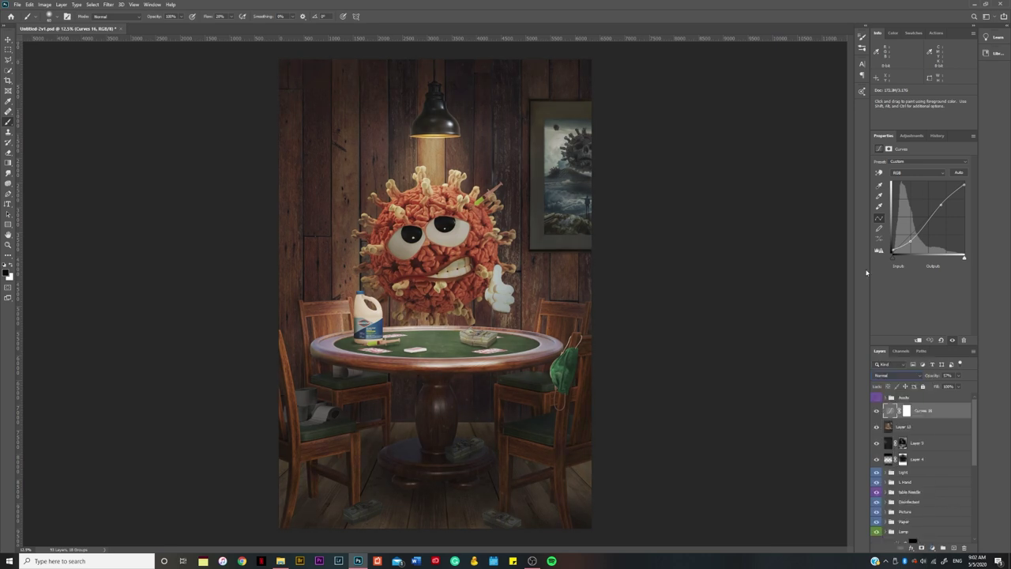
pyautogui.click(932, 548)
pyautogui.click(943, 447)
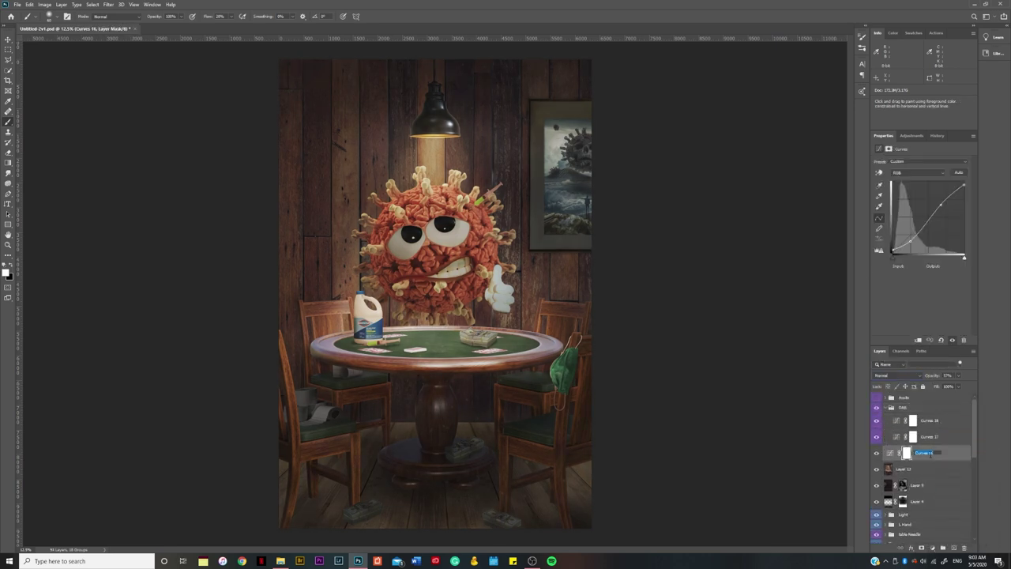
pyautogui.moveTo(933, 213); pyautogui.dragTo(934, 222)
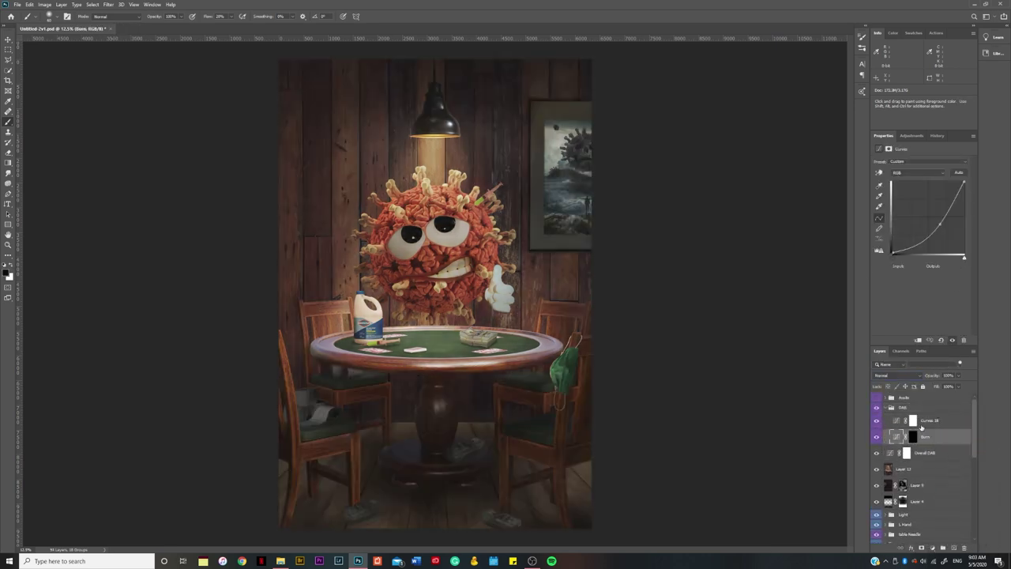
# Burn in the shadow along the money stack's base and the table pedestal's left highlight.
pyautogui.click(914, 437)
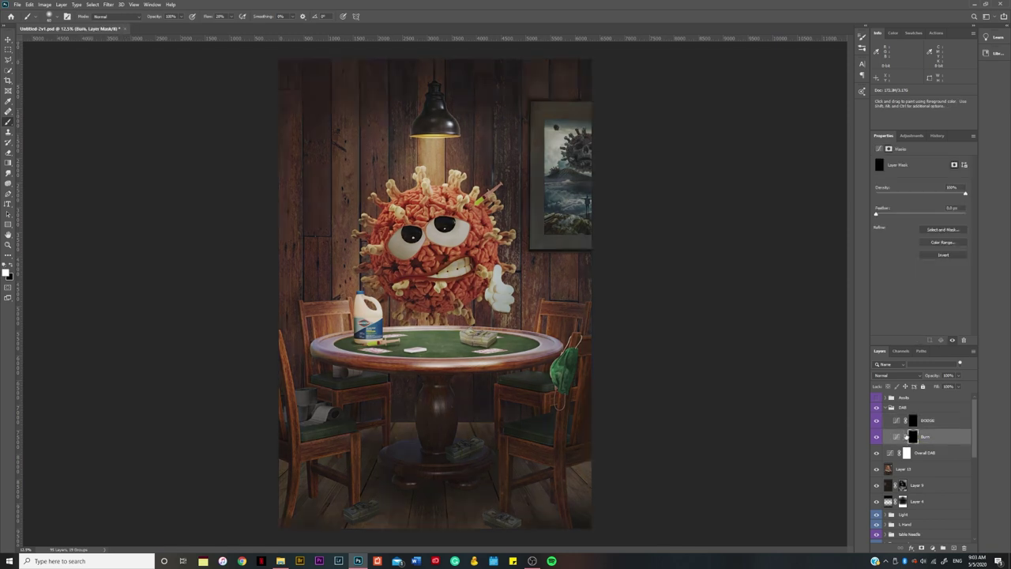
pyautogui.click(896, 437)
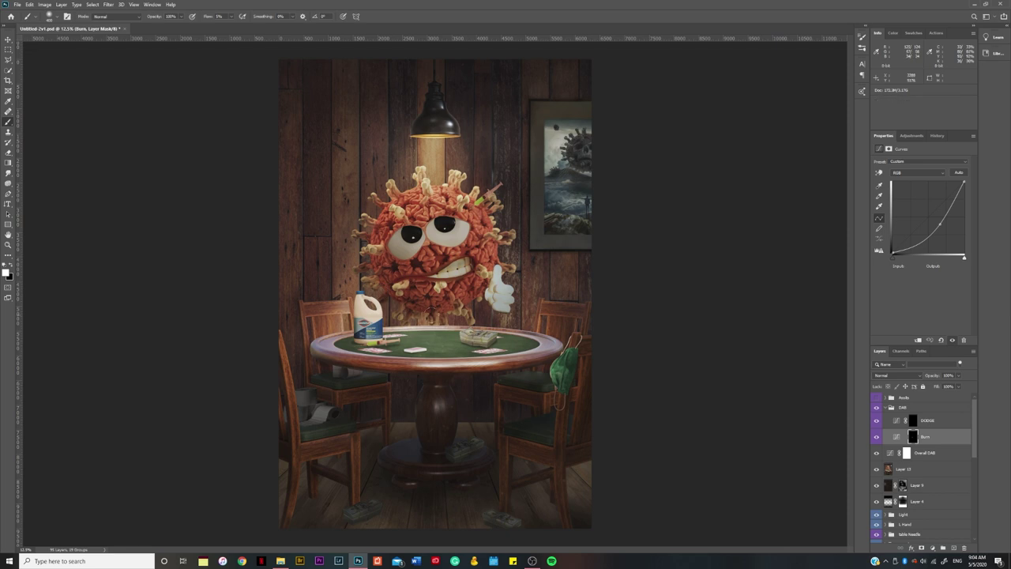
pyautogui.scroll(2, 369, 322)
pyautogui.scroll(1, 369, 321)
pyautogui.moveTo(615, 378); pyautogui.dragTo(690, 384)
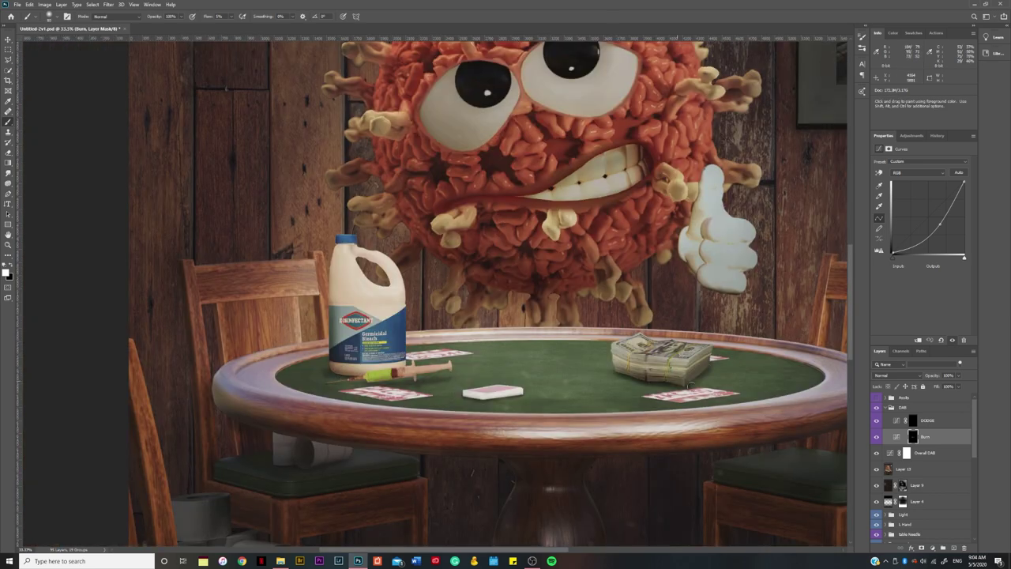
pyautogui.scroll(-3, 347, 367)
pyautogui.scroll(-1, 327, 458)
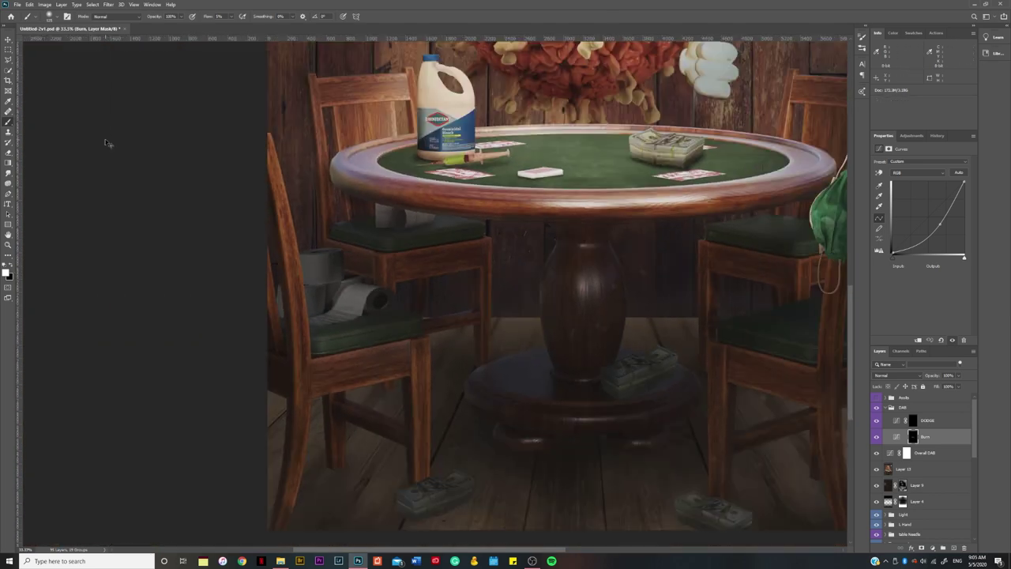
pyautogui.scroll(-1, 327, 458)
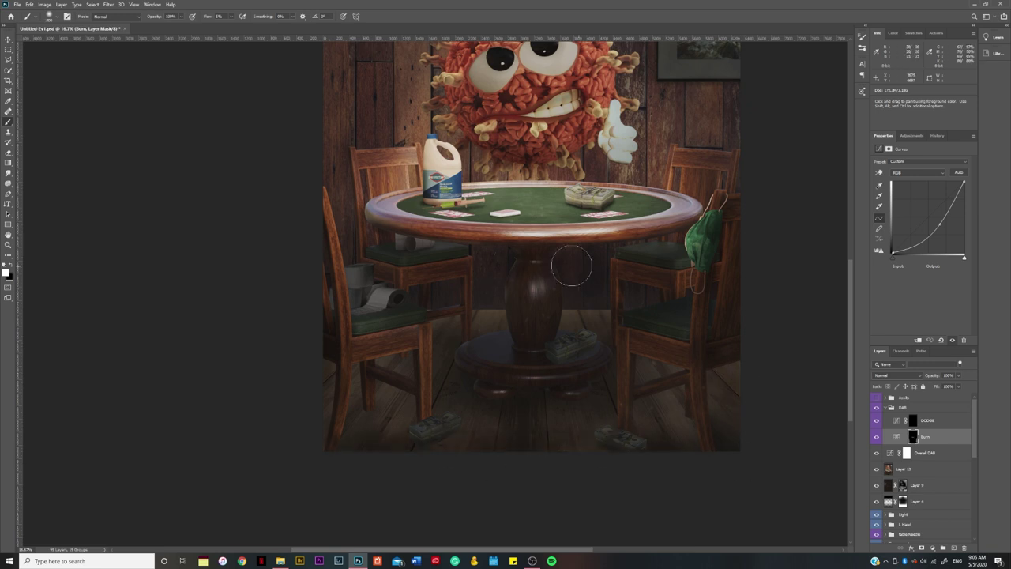
pyautogui.moveTo(533, 273); pyautogui.dragTo(553, 320)
pyautogui.scroll(2, 542, 373)
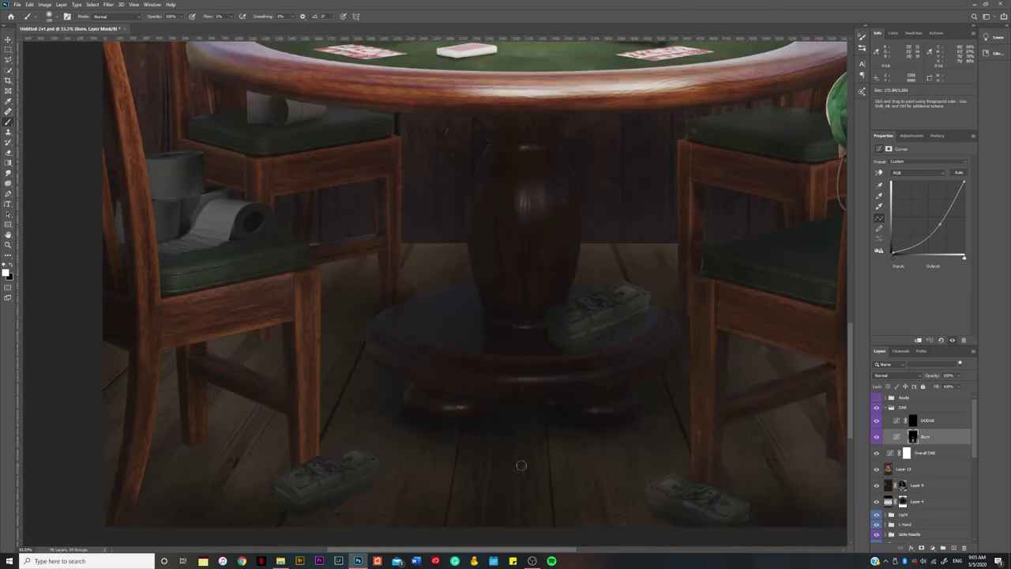
pyautogui.scroll(-2, 474, 300)
pyautogui.scroll(-1, 680, 284)
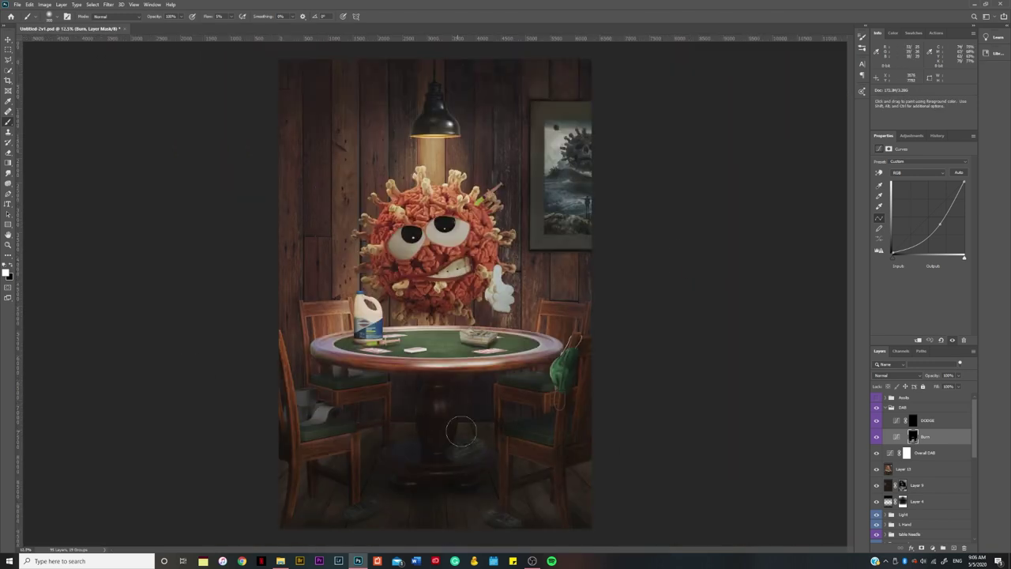
# Paint the Burn mask over the table base, walls and under the table, then lower its opacity.
pyautogui.press('\\')
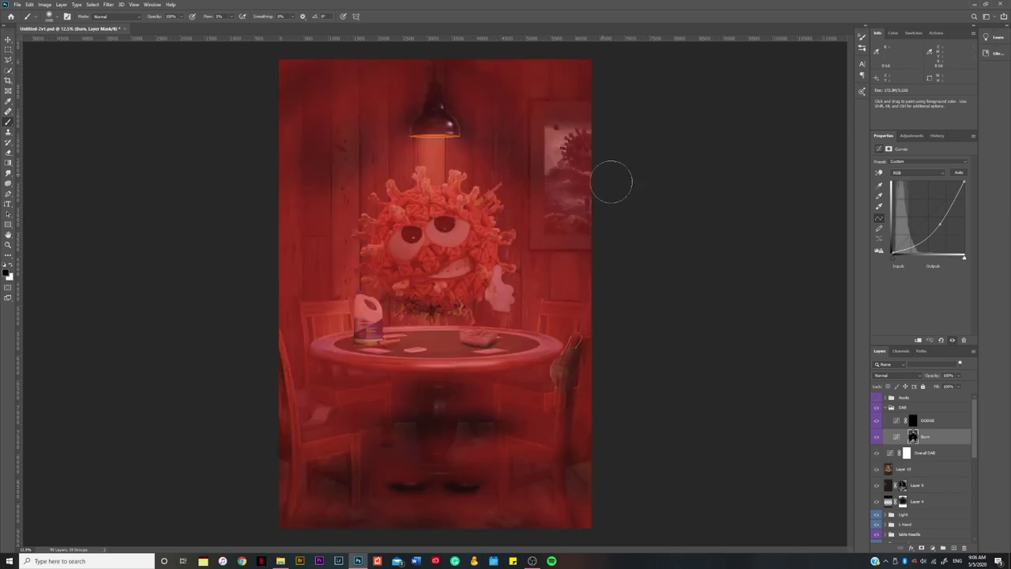
pyautogui.moveTo(558, 502); pyautogui.dragTo(474, 436)
pyautogui.moveTo(361, 86); pyautogui.dragTo(332, 110)
pyautogui.moveTo(546, 95)
pyautogui.mouseDown()
pyautogui.moveTo(297, 131)
pyautogui.moveTo(308, 308)
pyautogui.mouseUp()
pyautogui.press('\\')
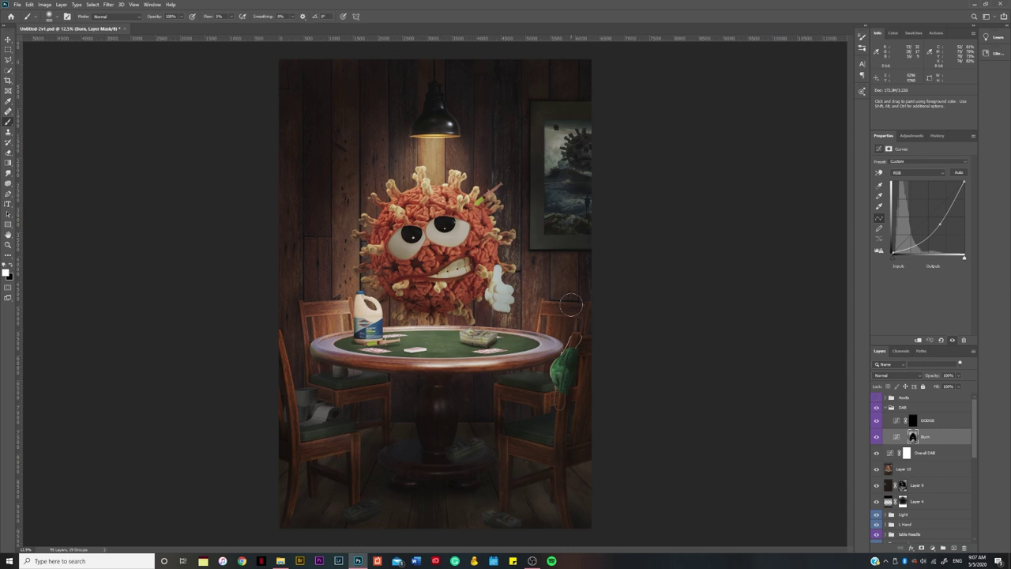
pyautogui.moveTo(301, 359); pyautogui.dragTo(524, 436)
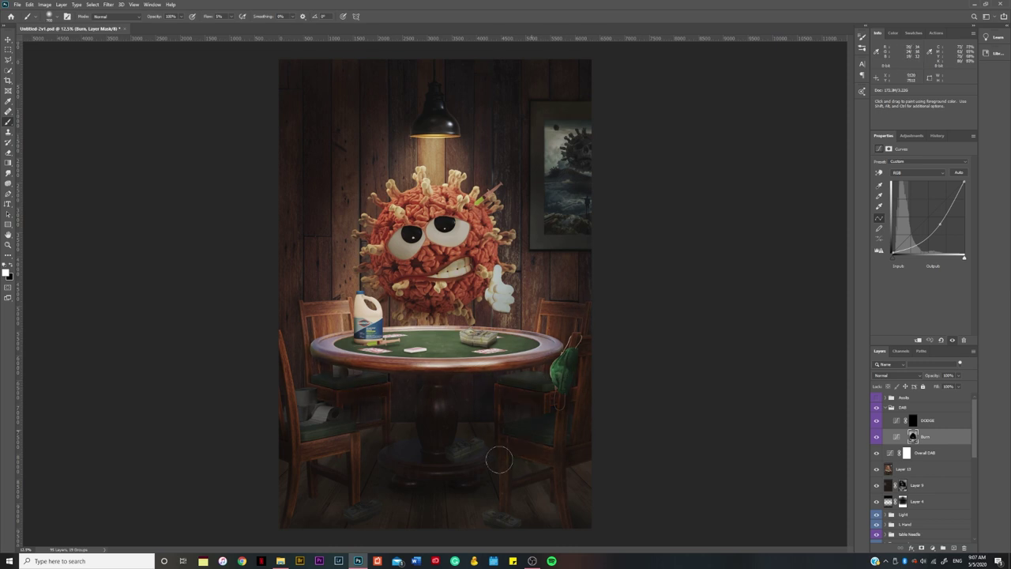
pyautogui.moveTo(931, 376); pyautogui.dragTo(921, 380)
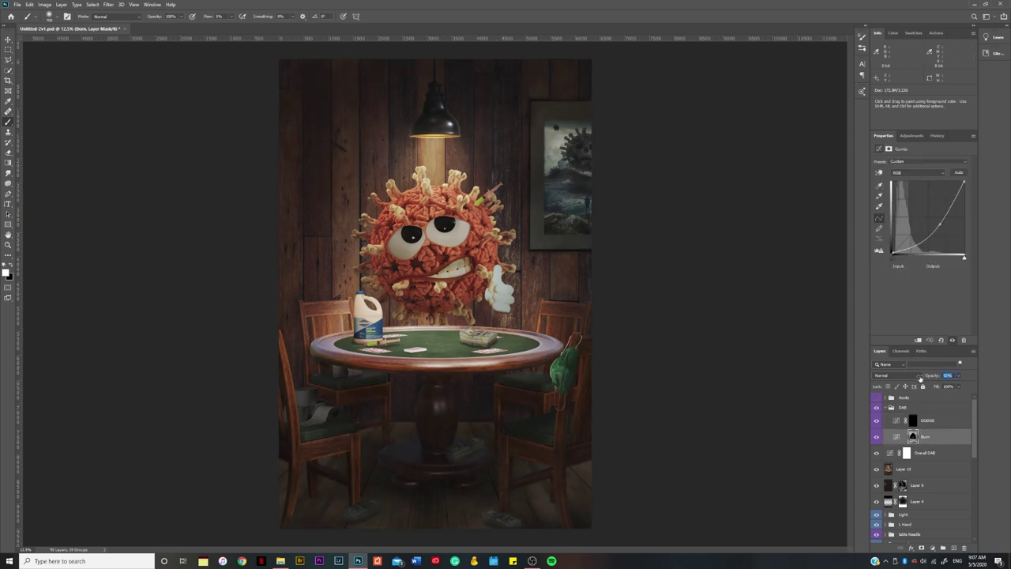
# Zoom in to inspect the virus's face, then select the whole DAB group.
pyautogui.moveTo(435, 252); pyautogui.dragTo(775, 427)
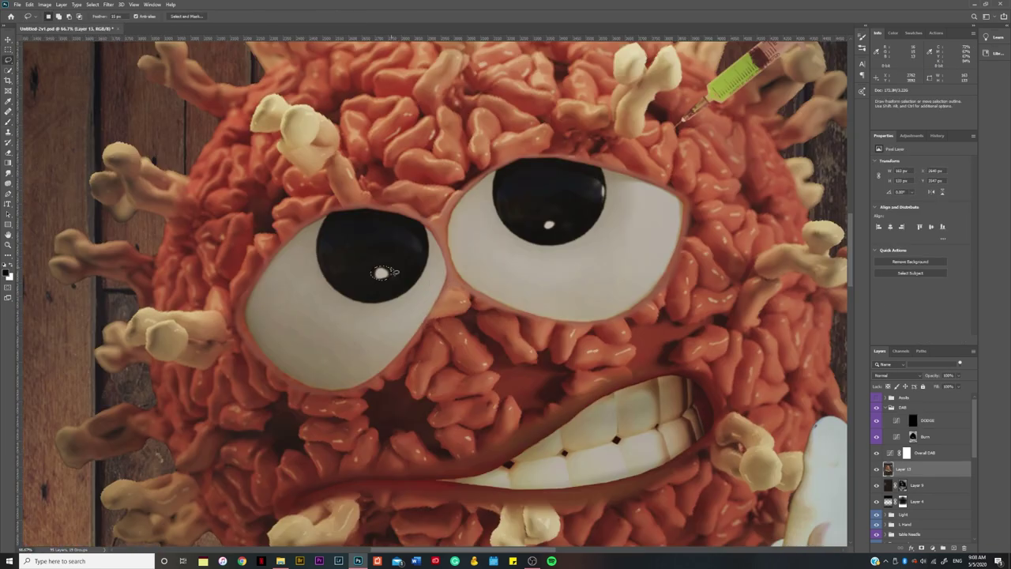
pyautogui.hotkey('ctrl', '-')
pyautogui.hotkey('ctrl', '-')
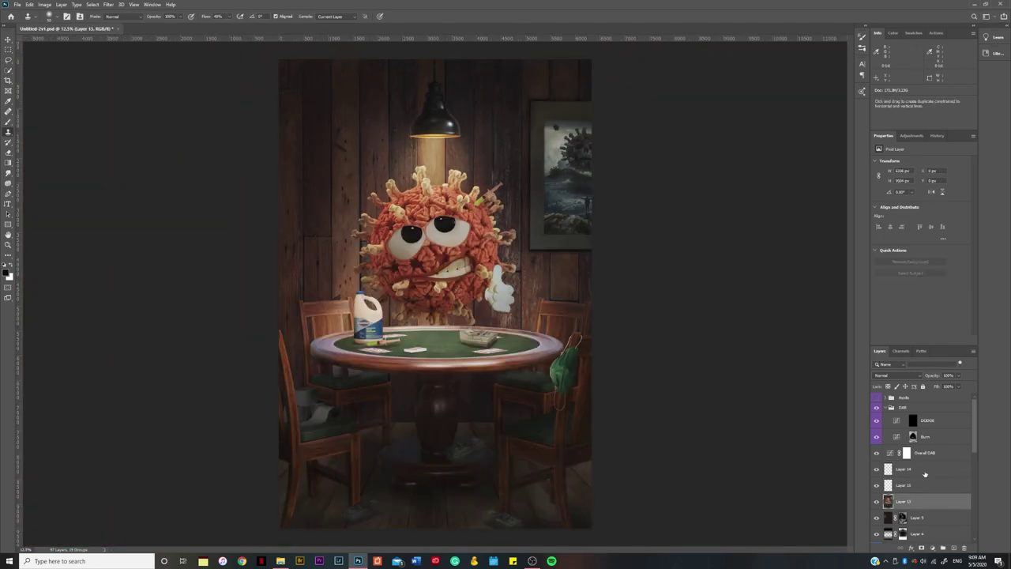
pyautogui.press('b')
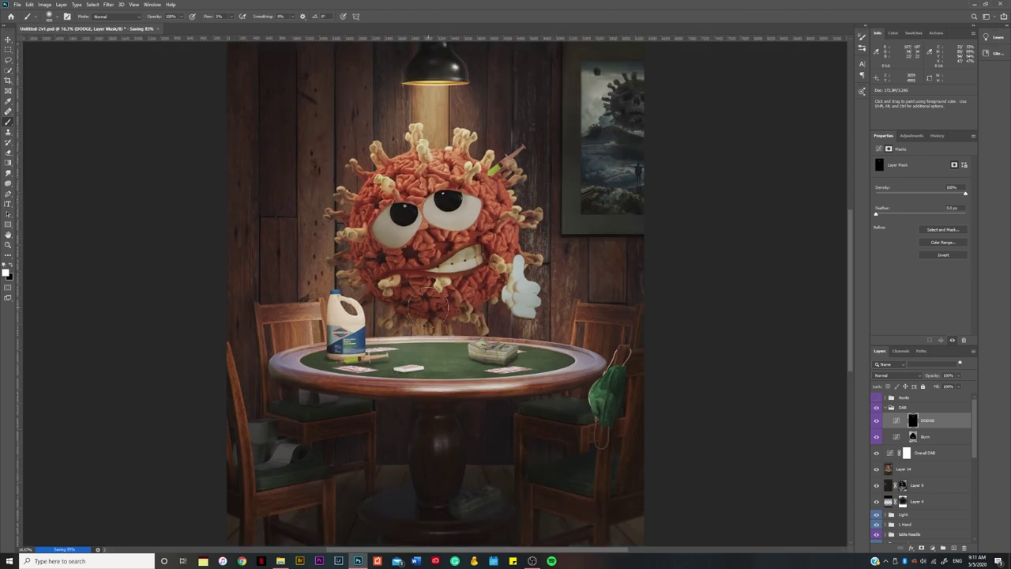
pyautogui.scroll(3, 430, 306)
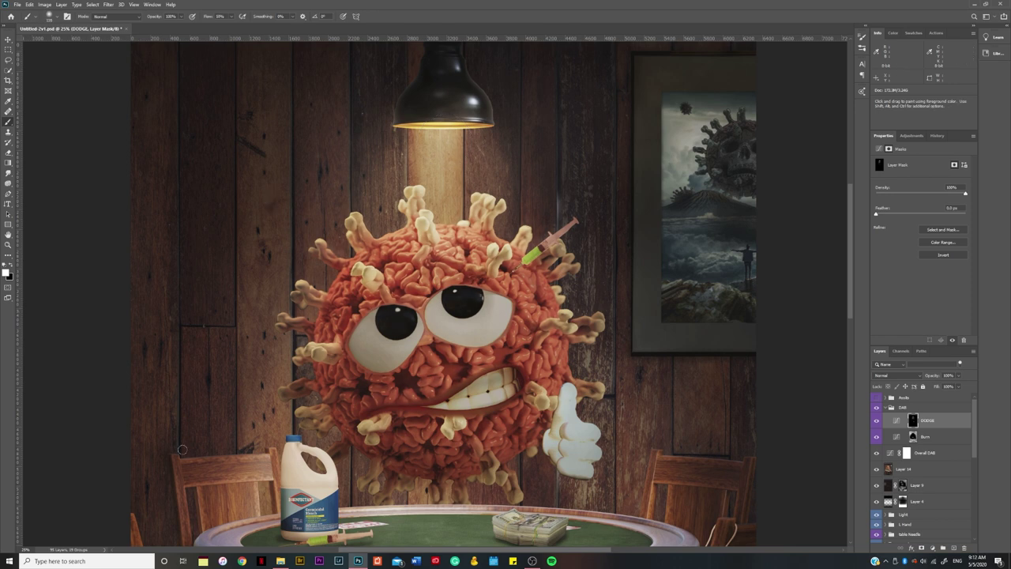
pyautogui.scroll(-5, 436, 406)
pyautogui.scroll(-2, 436, 407)
pyautogui.click(903, 407)
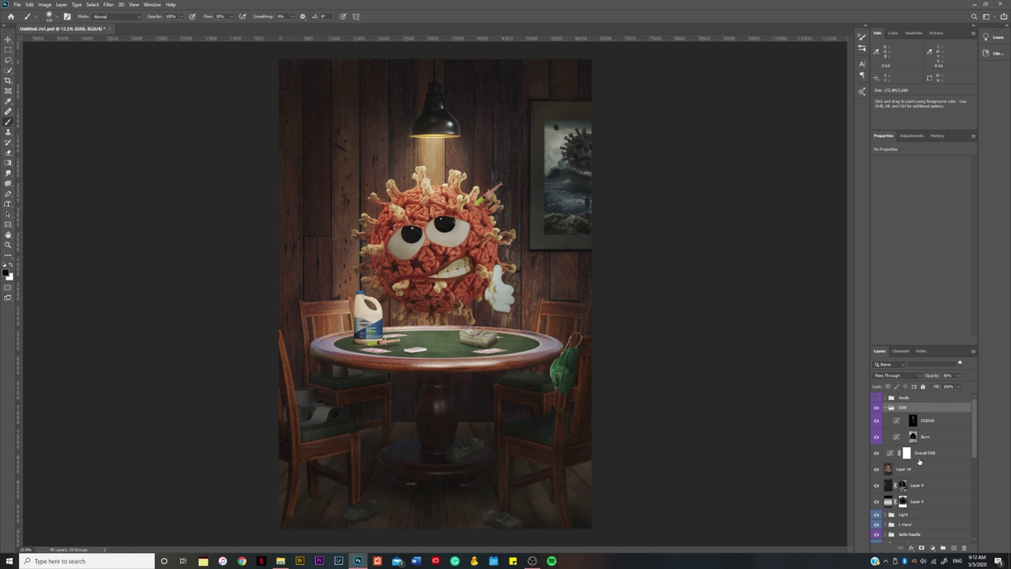
# Add a new Dust layer and define the dust specks as a brush preset.
pyautogui.click(954, 547)
pyautogui.rightClick(395, 206)
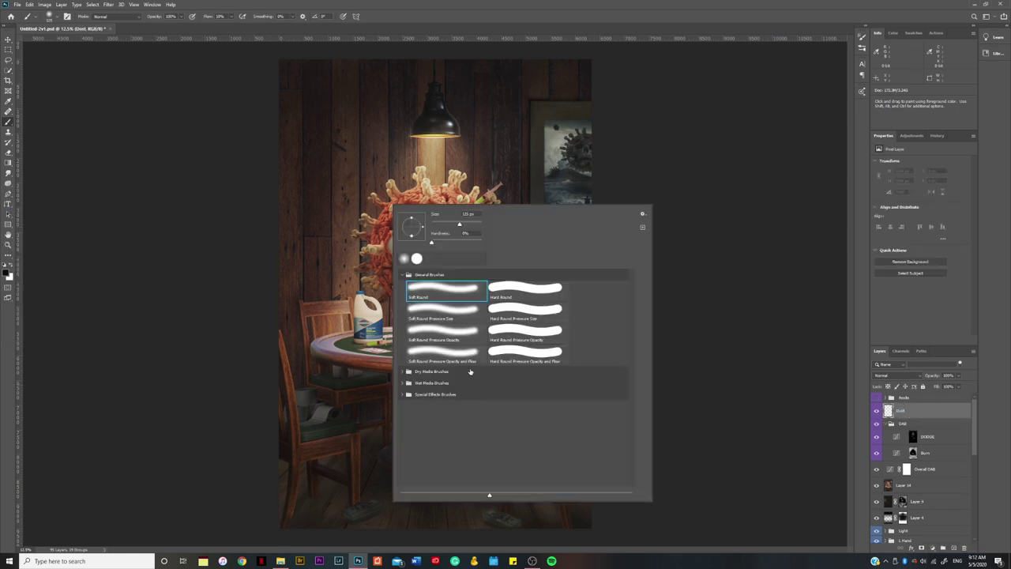
pyautogui.scroll(1, 426, 243)
pyautogui.rightClick(220, 210)
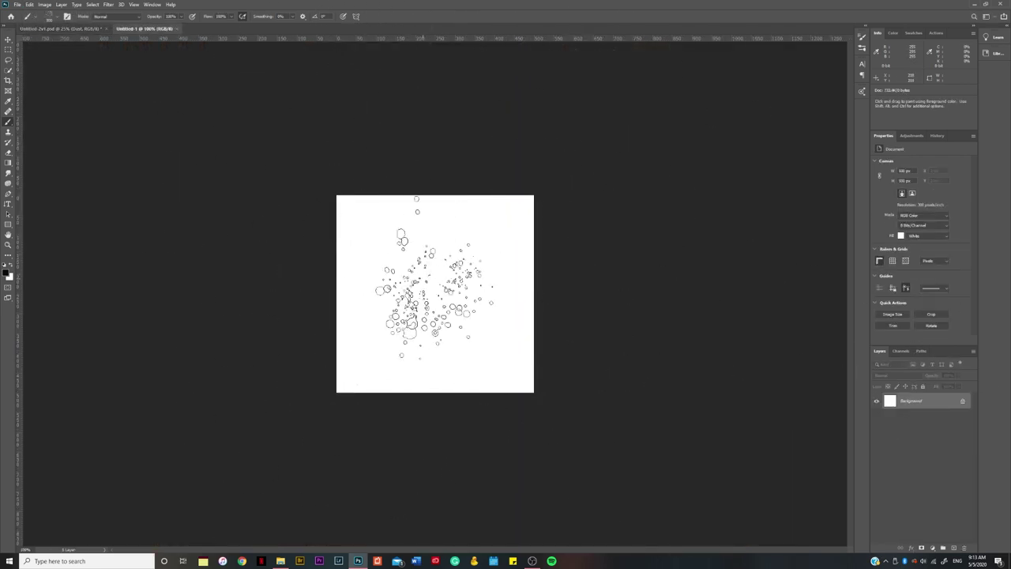
pyautogui.rightClick(408, 207)
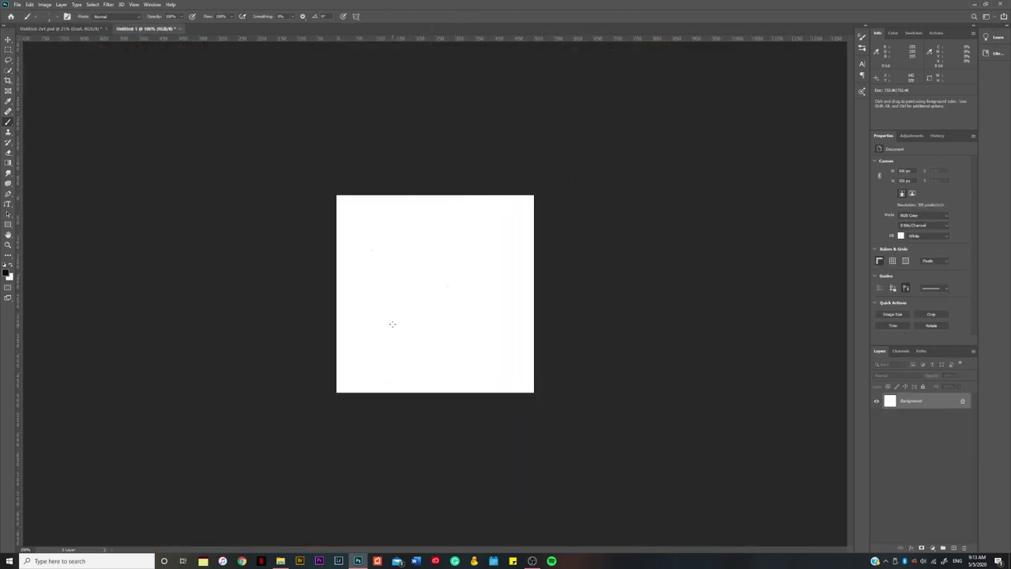
pyautogui.click(29, 4)
pyautogui.click(47, 229)
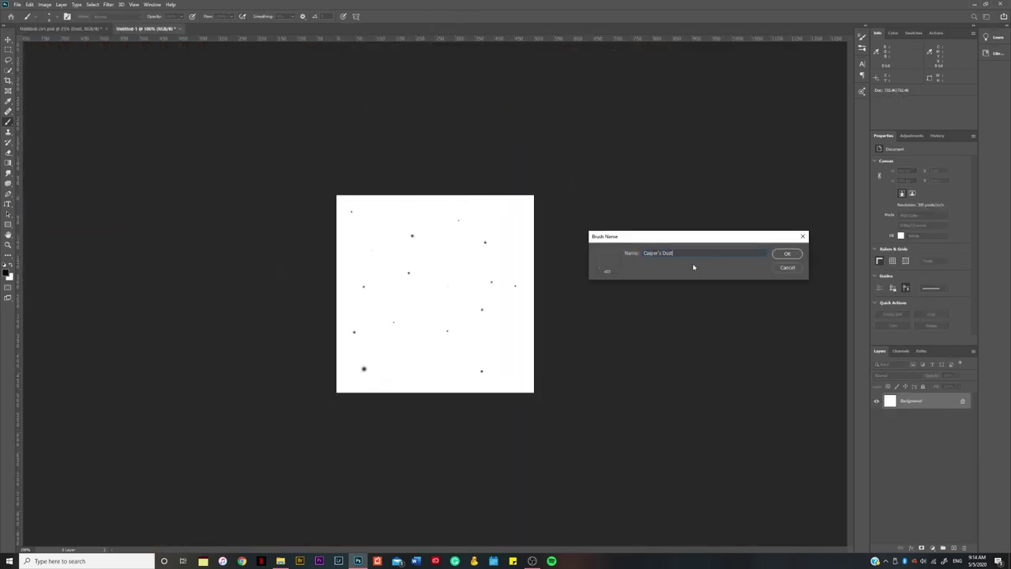
pyautogui.press('Return')
# Set brush scattering, pick a light yellow-tan colour, and paint dust specks across the scene.
pyautogui.click(67, 16)
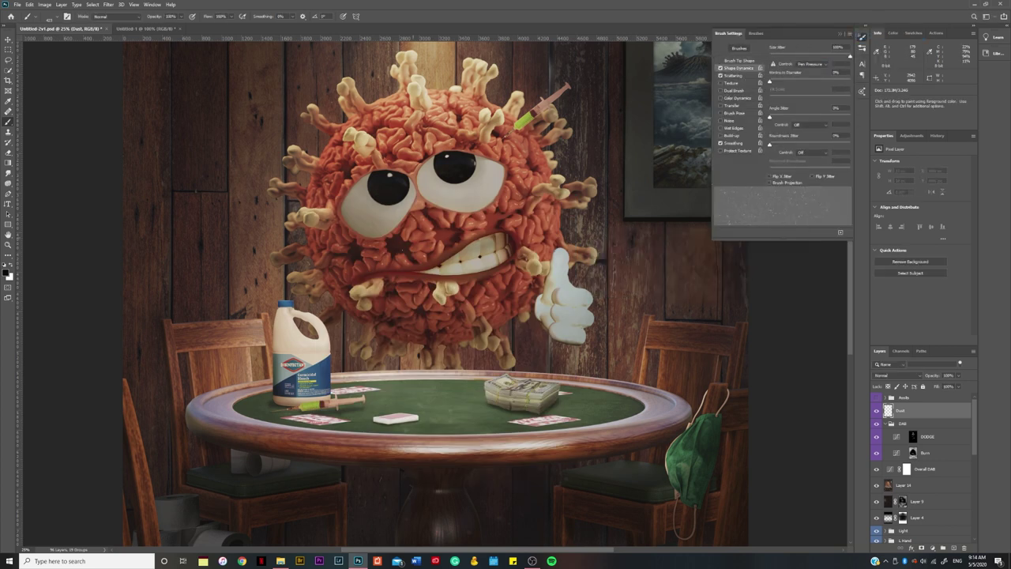
pyautogui.press('F5')
pyautogui.scroll(5, 455, 161)
pyautogui.keyDown('alt'); pyautogui.click(467, 164); pyautogui.keyUp('alt')
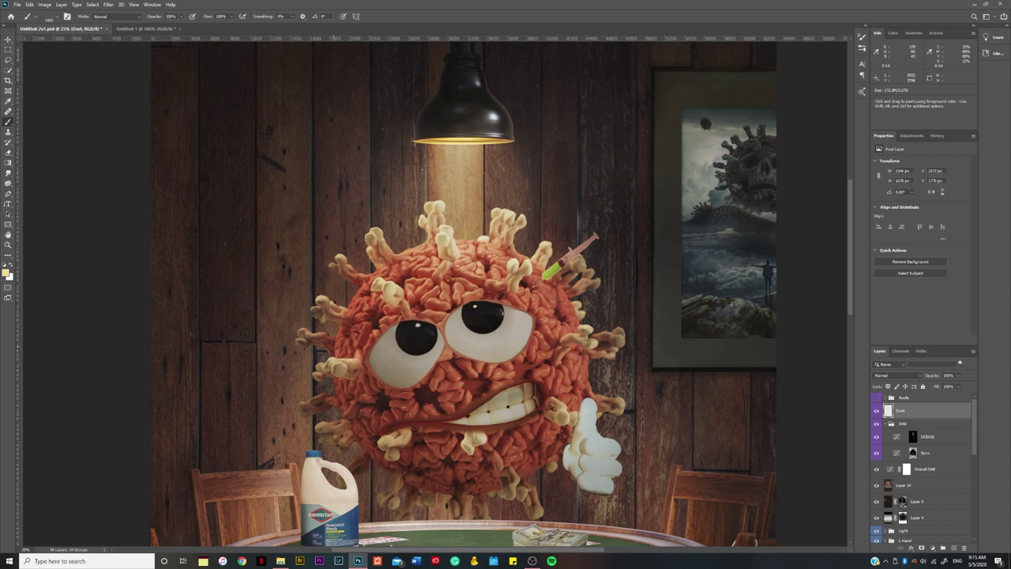
pyautogui.moveTo(412, 372); pyautogui.dragTo(600, 506)
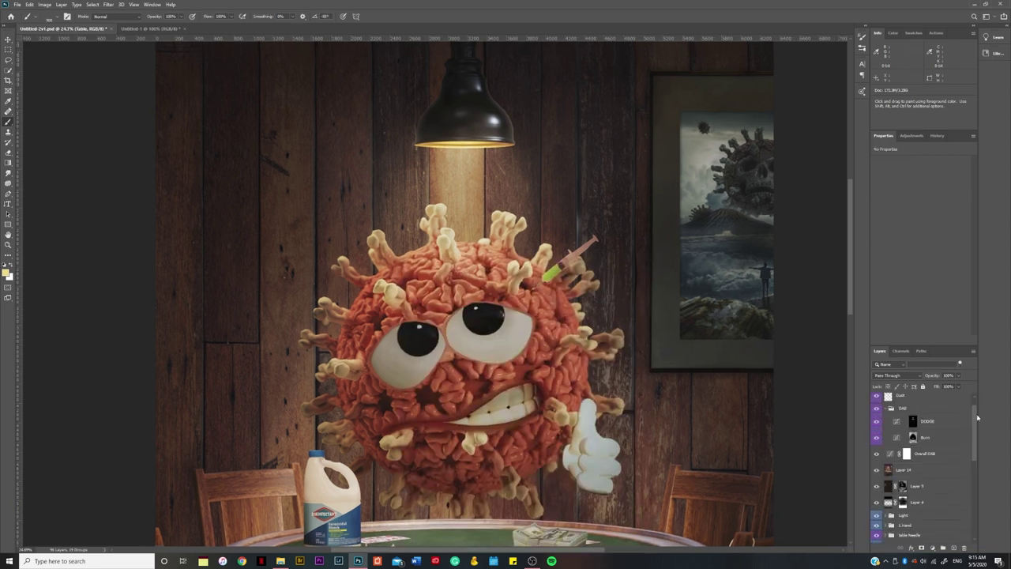
pyautogui.scroll(-5, 456, 470)
pyautogui.scroll(3, 395, 293)
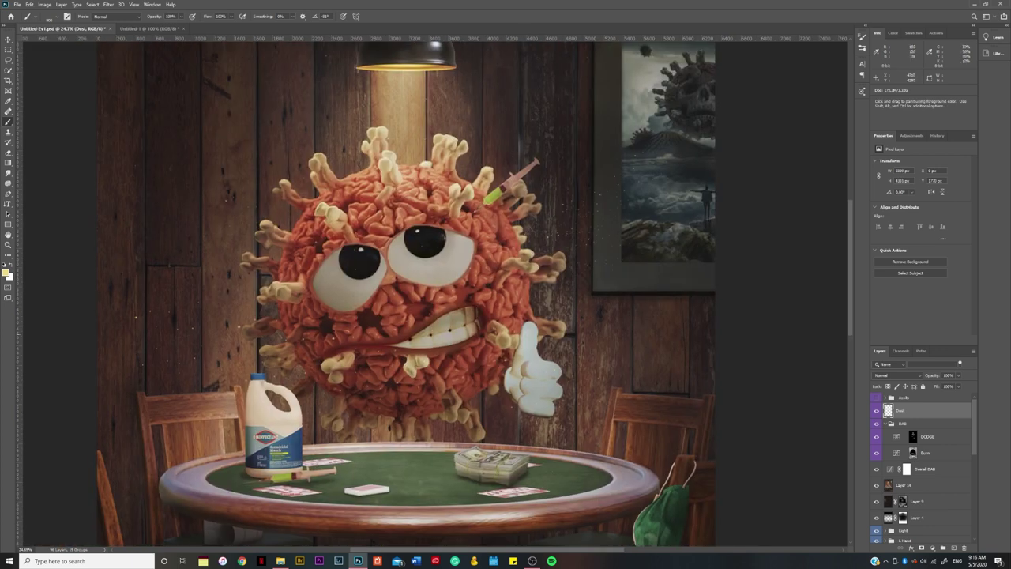
# Create a second empty dust layer above Dust and fit the whole poster in view.
pyautogui.hotkey('ctrl', 'shift', 'alt', 'n')
pyautogui.doubleClick(908, 410)
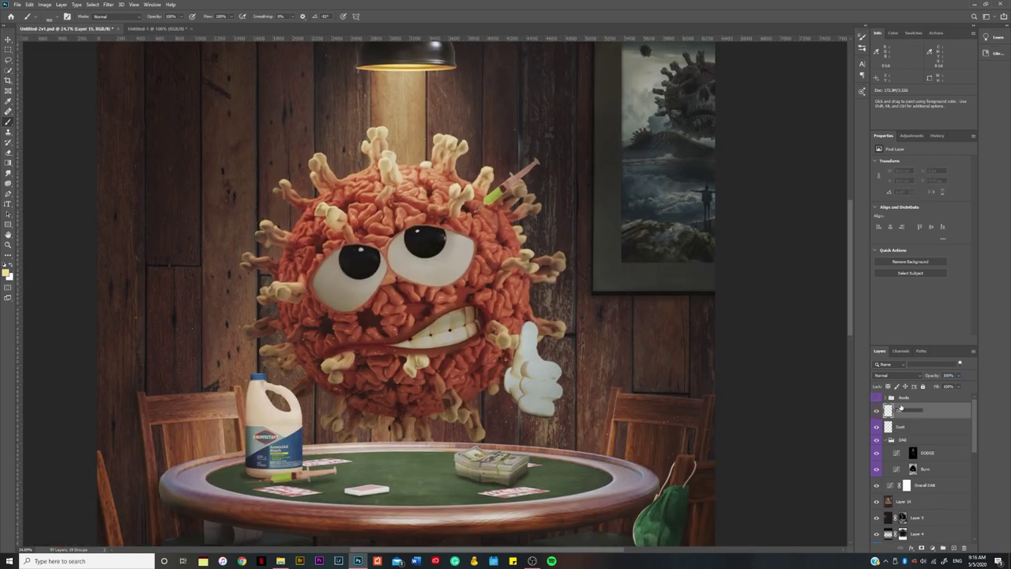
pyautogui.hotkey('ctrl', '-')
pyautogui.hotkey('ctrl', '-')
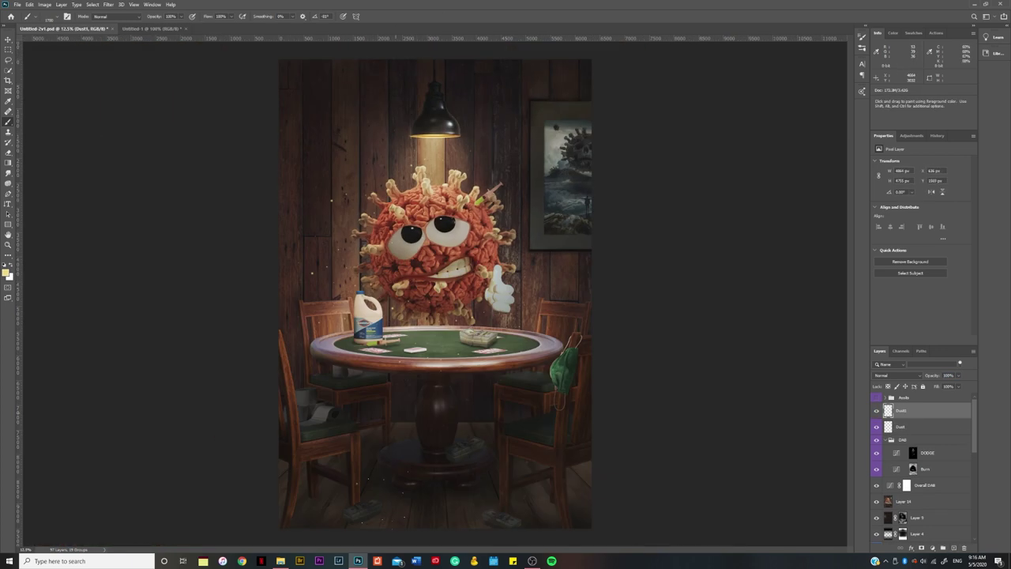
pyautogui.rightClick(407, 240)
# Group the dust layers into a Dust group with a nested group named Overall.
pyautogui.press('Escape')
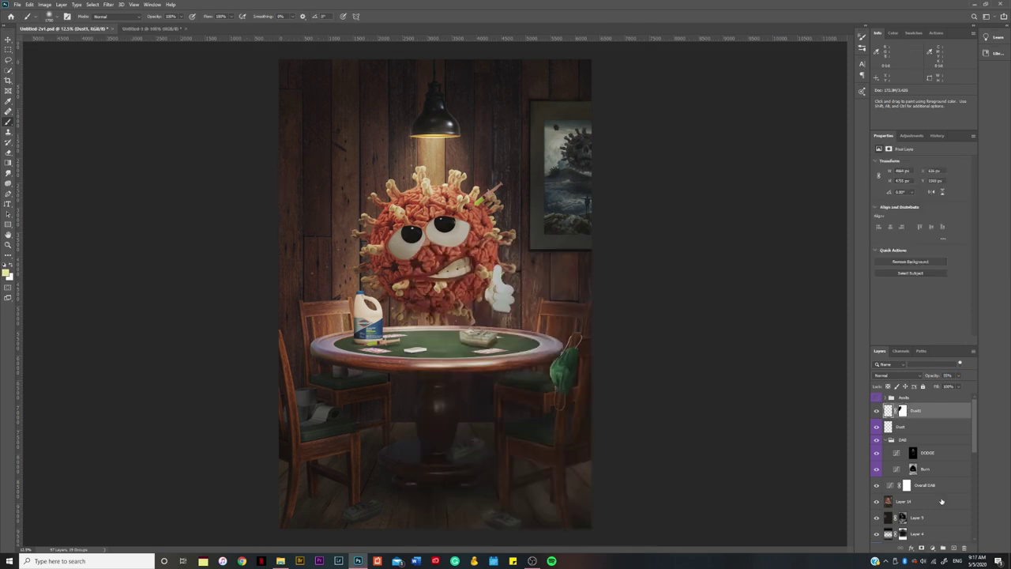
pyautogui.hotkey('ctrl', 'g')
pyautogui.click(892, 407)
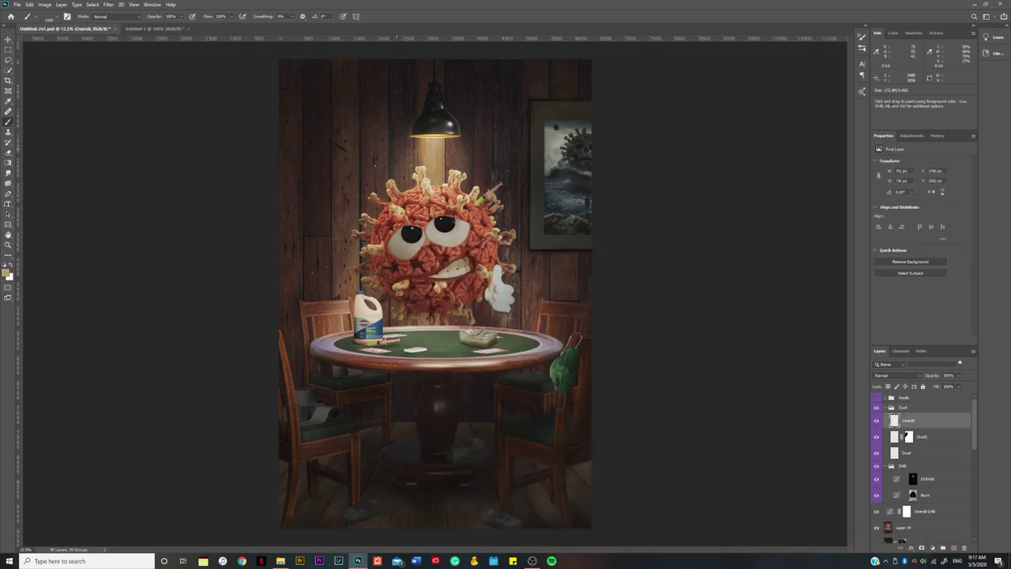
pyautogui.hotkey('ctrl', 'g')
pyautogui.write('Overall')
pyautogui.click(915, 430)
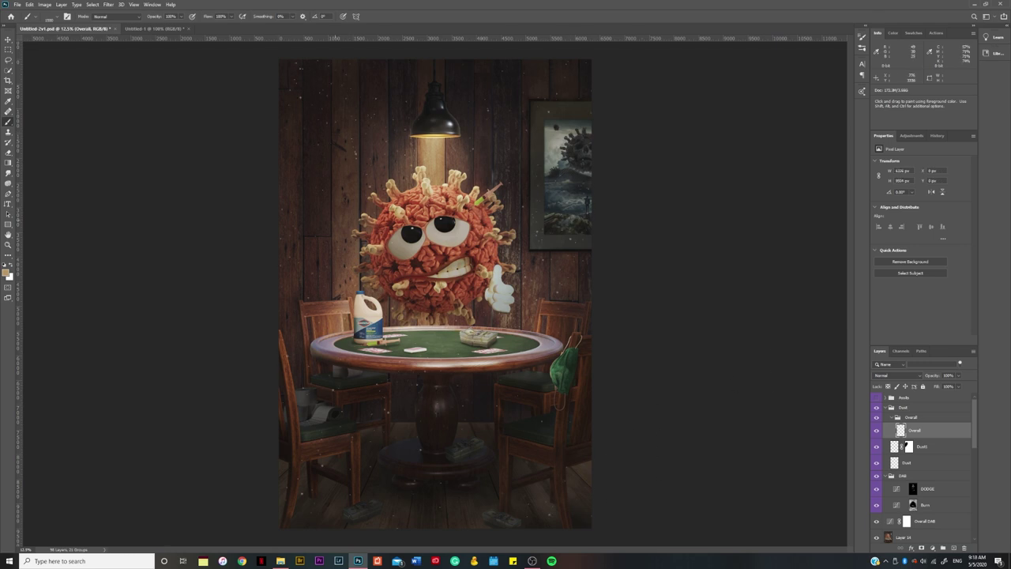
# Add two more dust layers, lower their opacity to 60% and 27%, and save.
pyautogui.click(954, 547)
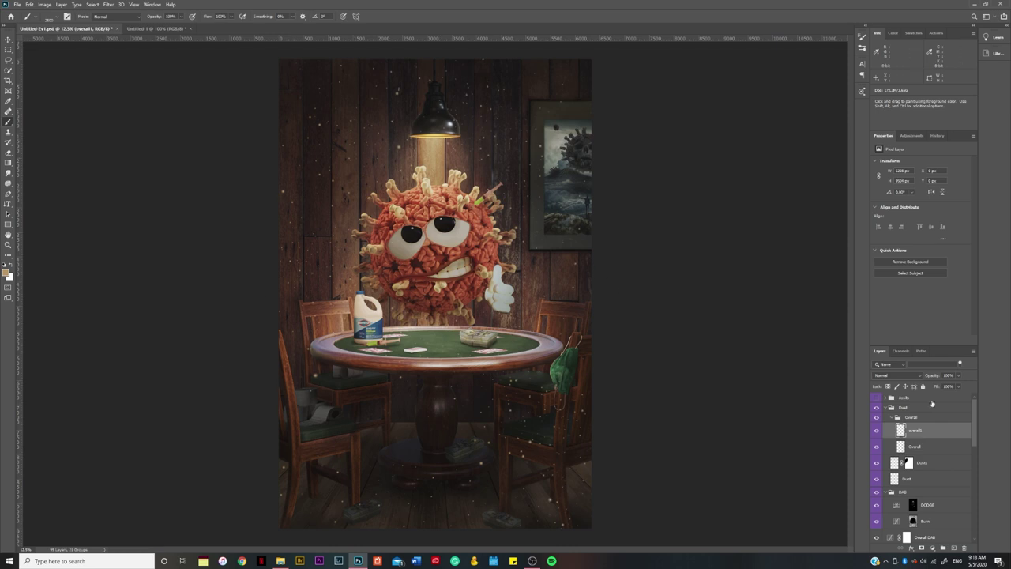
pyautogui.click(952, 548)
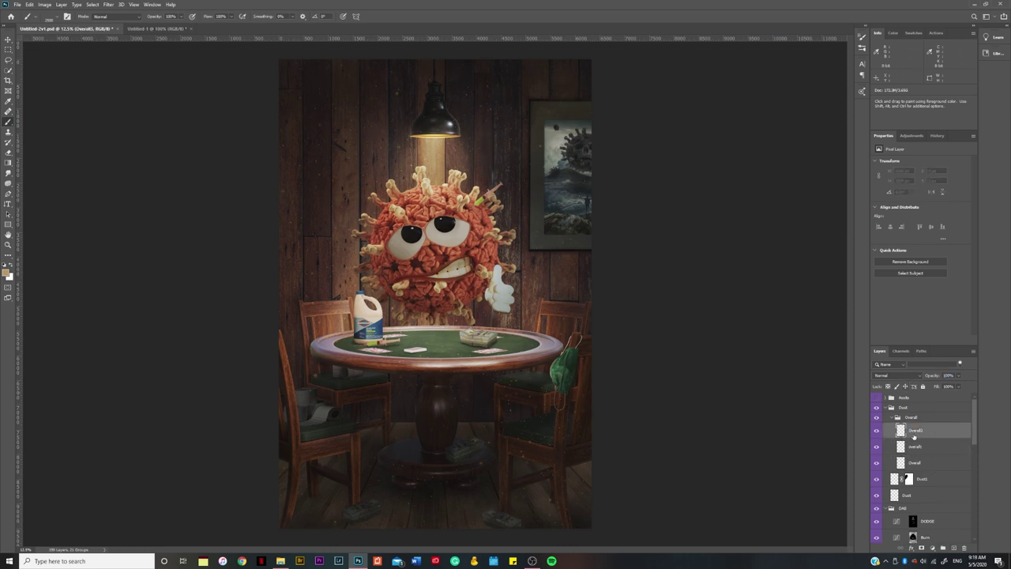
pyautogui.moveTo(932, 376); pyautogui.dragTo(904, 381)
pyautogui.rightClick(920, 446)
pyautogui.press('Escape')
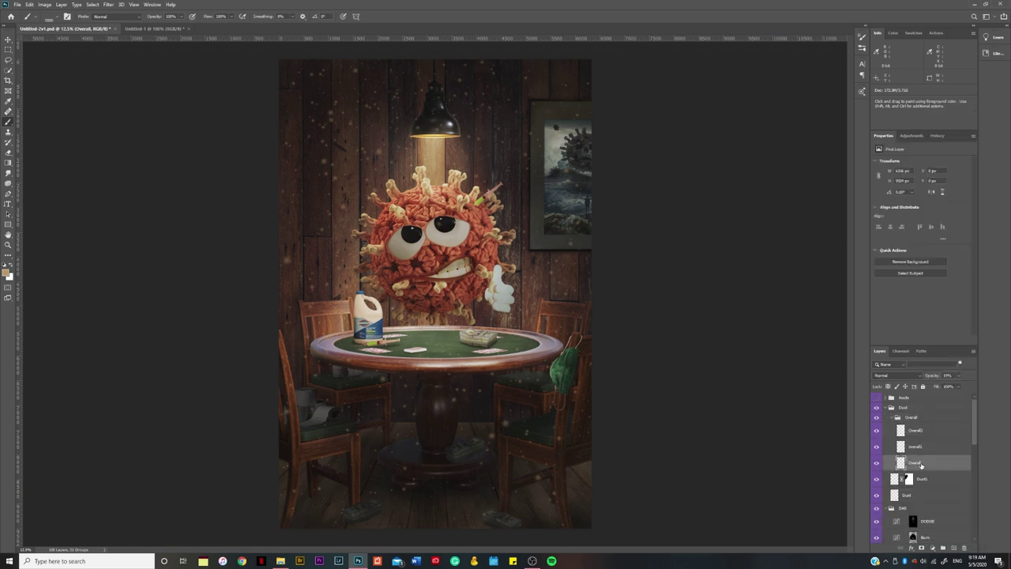
pyautogui.rightClick(920, 447)
pyautogui.press('Escape')
pyautogui.hotkey('ctrl', 's')
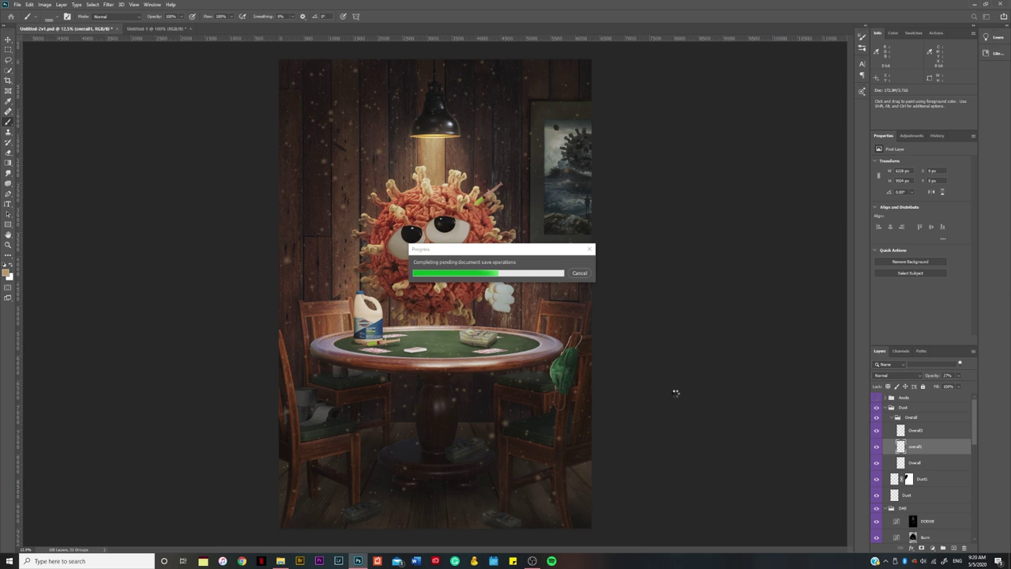
# Gaussian-blur the overall1 and Overall3 dust layers, then merge all visible layers into a new layer.
pyautogui.hotkey('alt', ']')
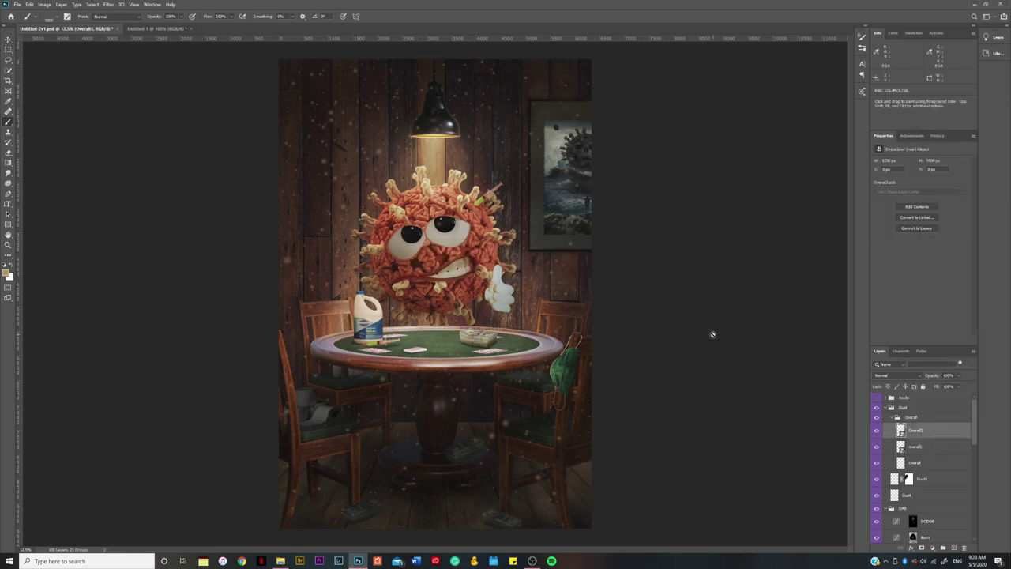
pyautogui.hotkey('alt', '[')
pyautogui.hotkey('ctrl', 'alt', 'f')
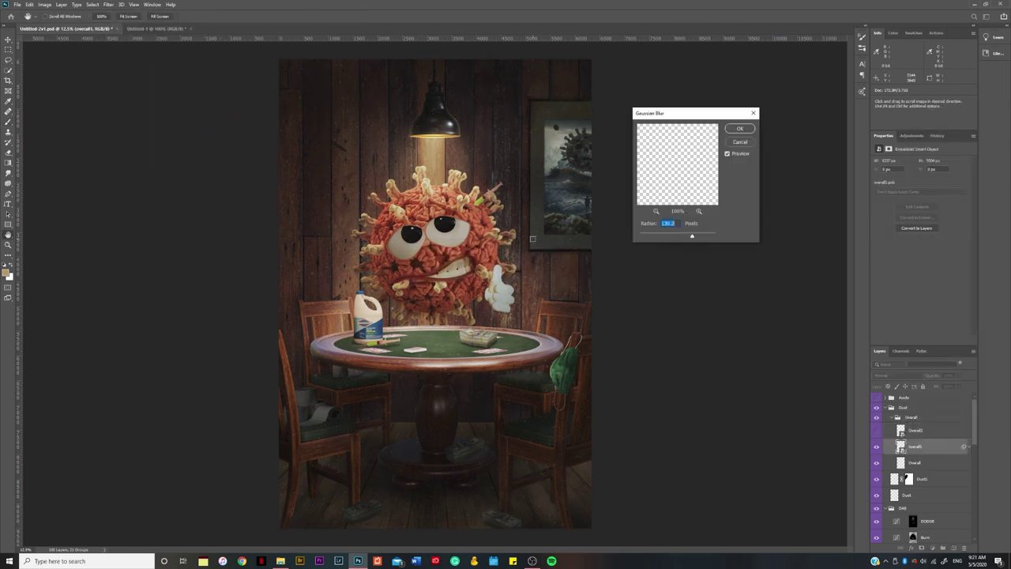
pyautogui.hotkey('ctrl', '+')
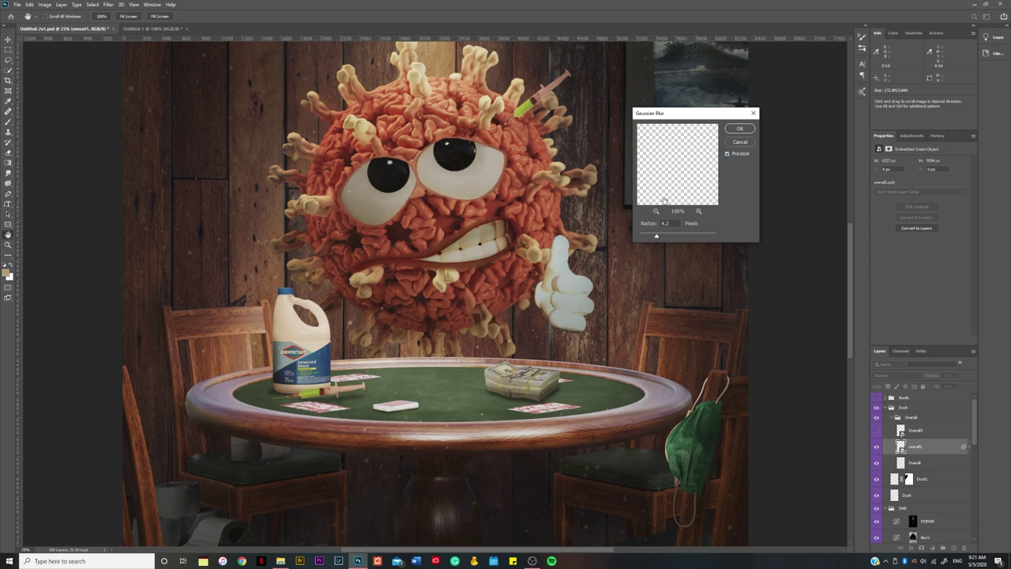
pyautogui.press('Return')
pyautogui.hotkey('alt', ']')
pyautogui.hotkey('ctrl', 'alt', 'f')
pyautogui.hotkey('ctrl', '-')
pyautogui.press('Return')
pyautogui.press('b')
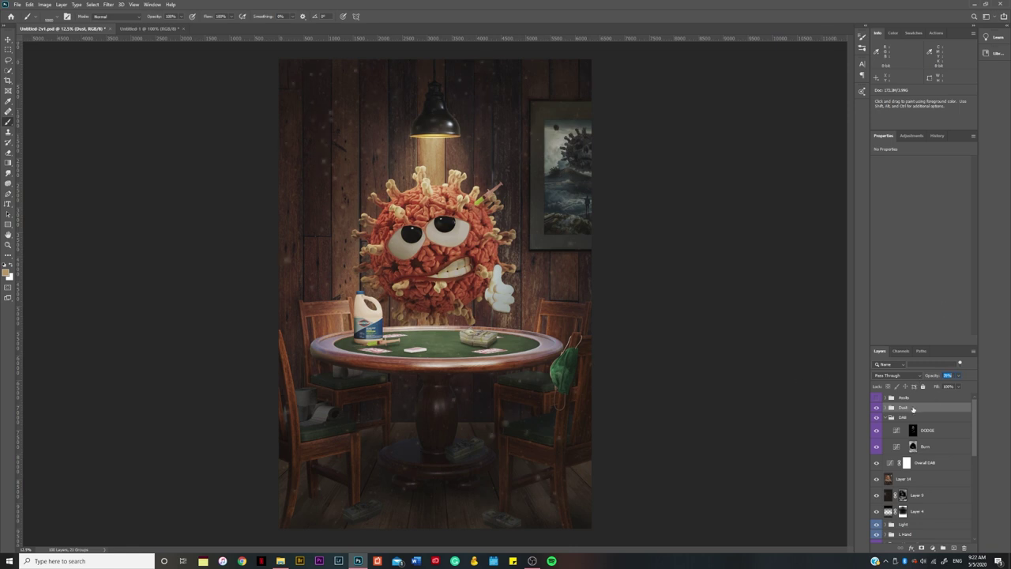
pyautogui.hotkey('ctrl', 'shift', 'alt', 'e')
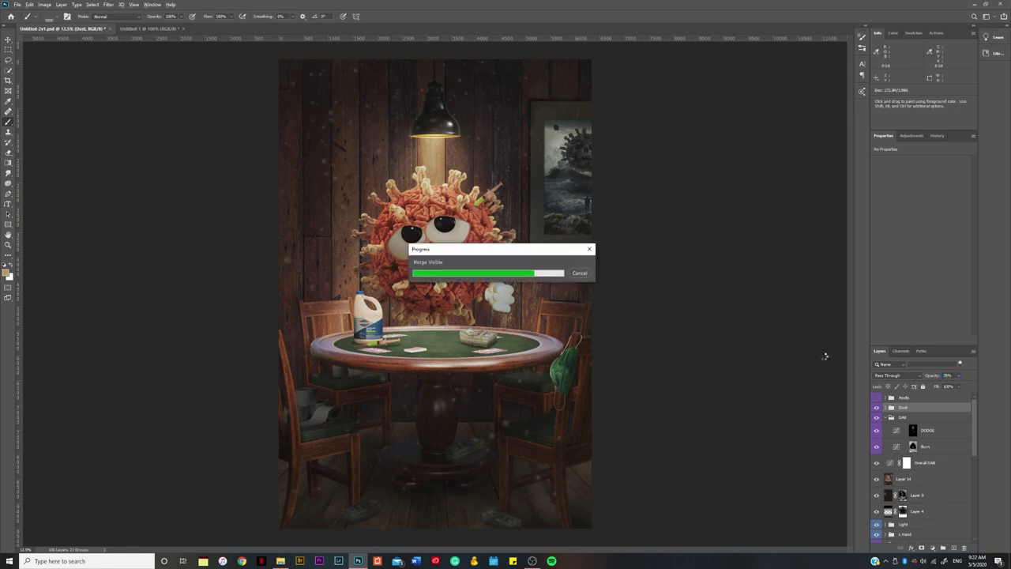
# Make Layer 15 a smart object and apply a Tilt-Shift blur focused on the virus and table, adjusting Distortion.
pyautogui.rightClick(602, 426)
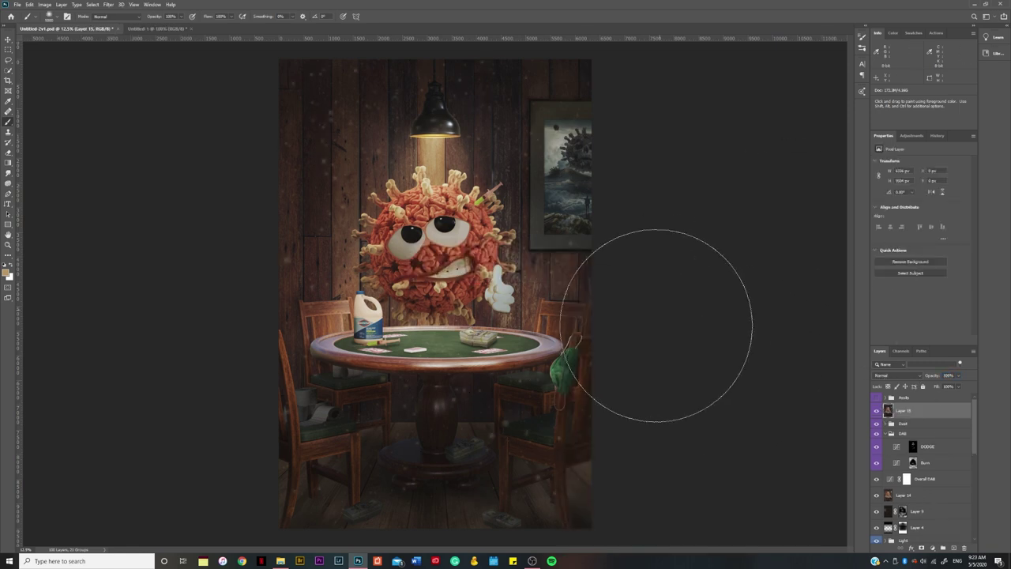
pyautogui.hotkey('ctrl', 'shift', 'alt', 'e')
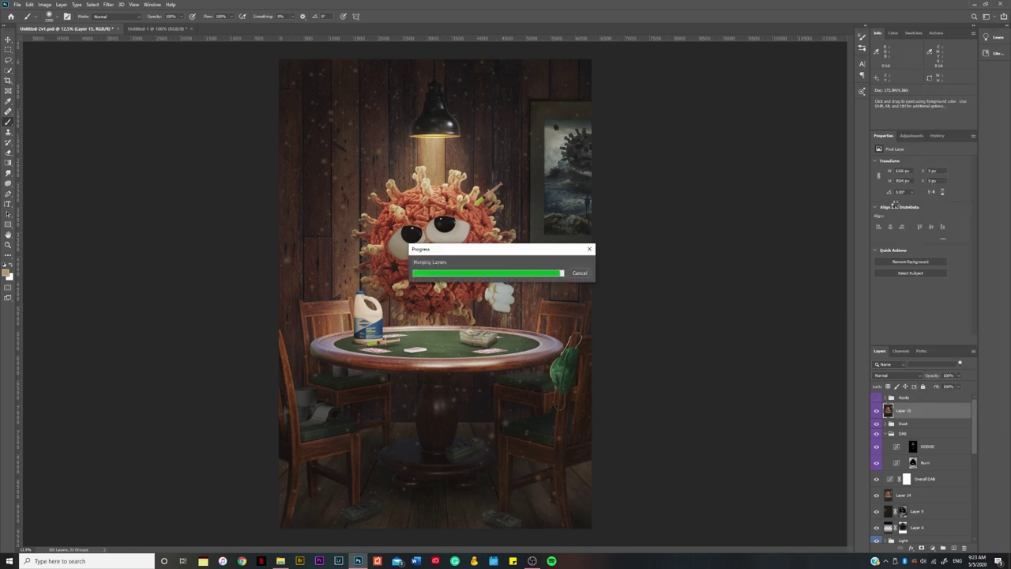
pyautogui.click(108, 4)
pyautogui.click(229, 116)
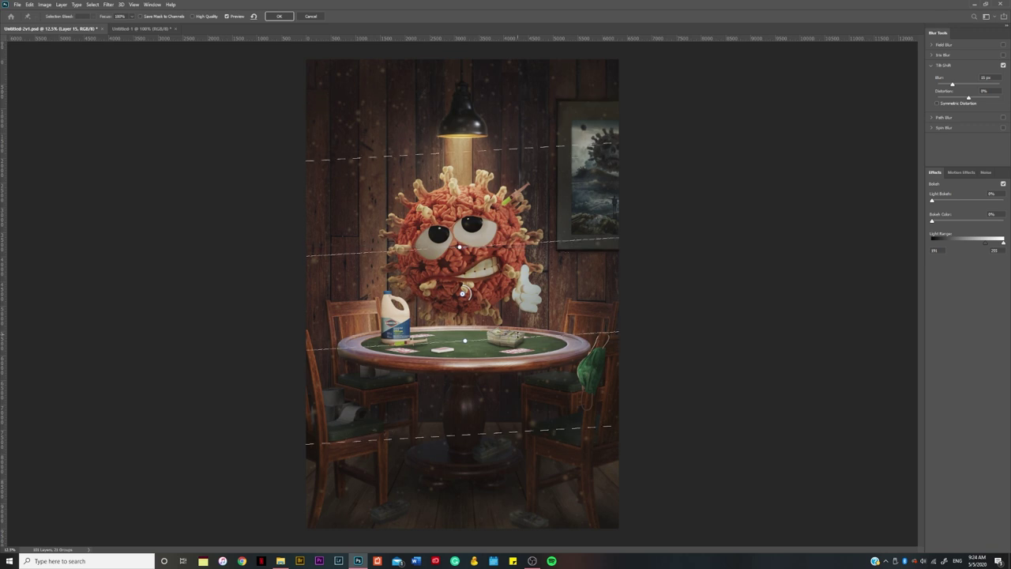
pyautogui.moveTo(463, 248); pyautogui.dragTo(462, 265)
pyautogui.moveTo(463, 340)
pyautogui.mouseDown()
pyautogui.moveTo(474, 369)
pyautogui.moveTo(495, 323)
pyautogui.mouseUp()
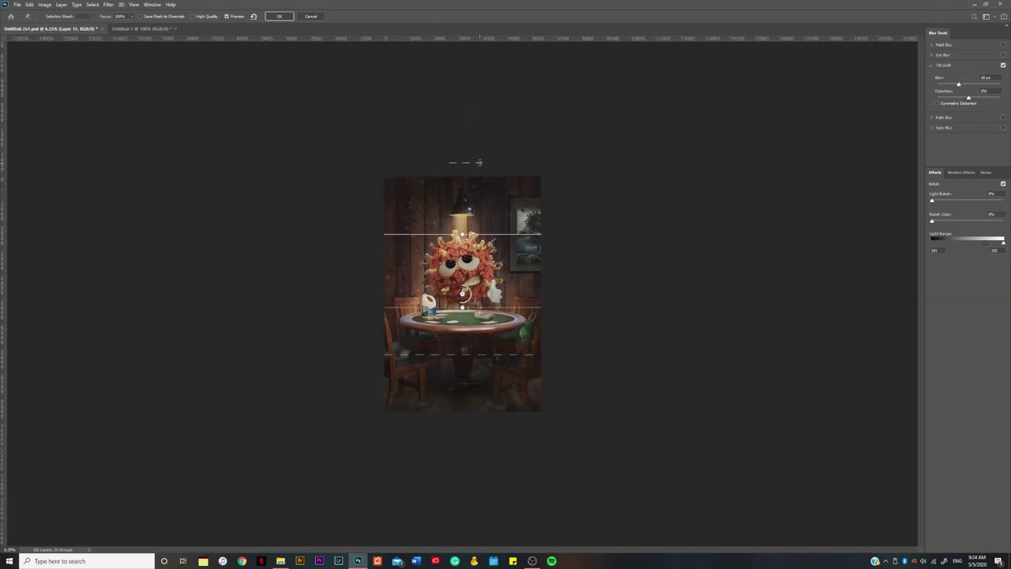
pyautogui.moveTo(966, 97); pyautogui.dragTo(972, 97)
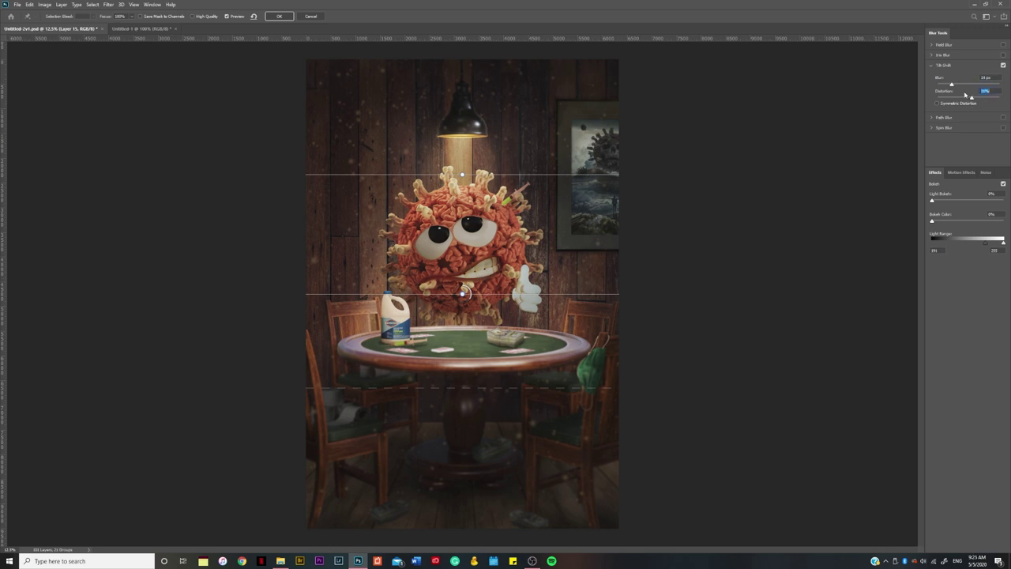
pyautogui.press('Return')
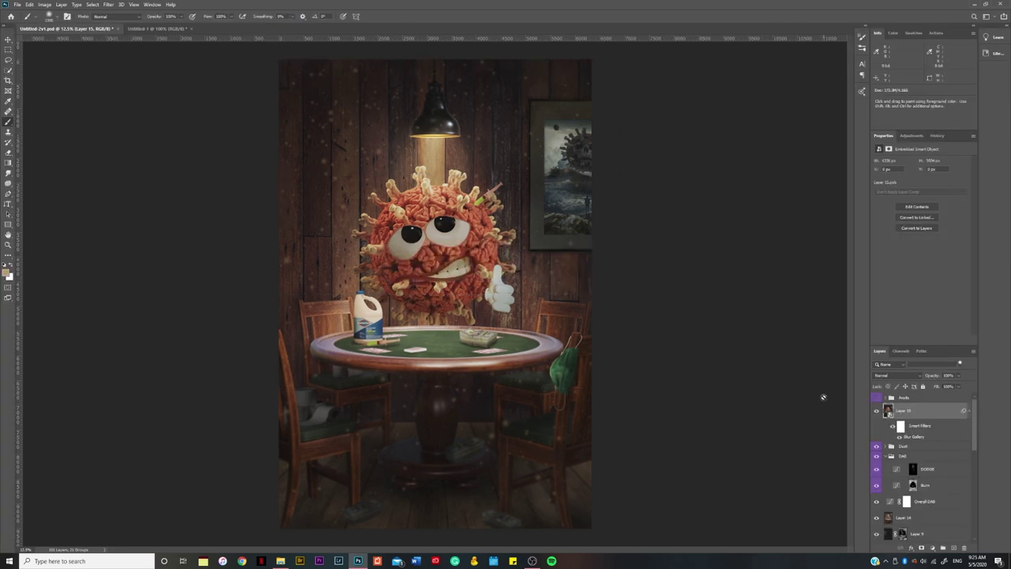
pyautogui.click(108, 4)
pyautogui.moveTo(140, 132)
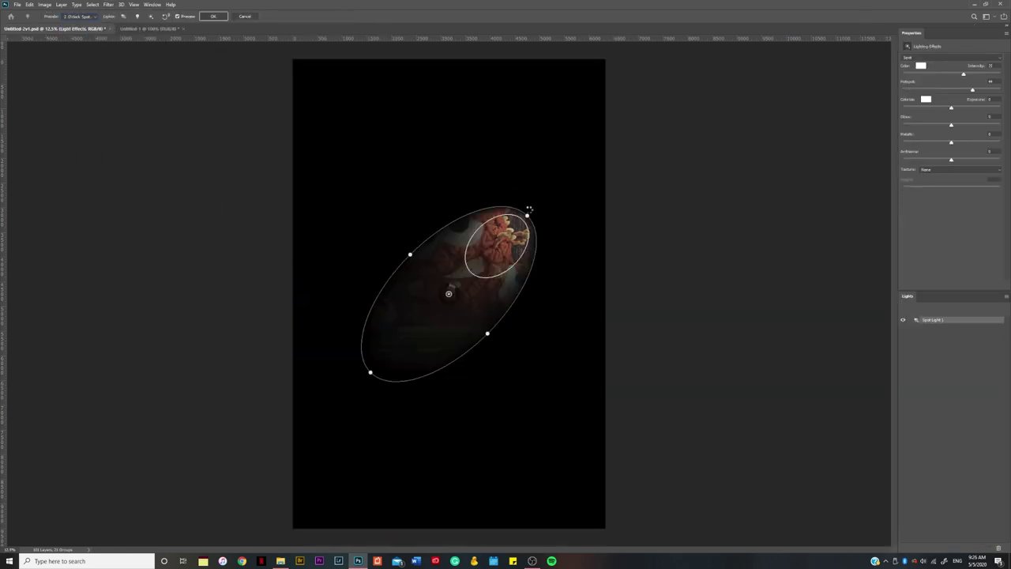
# Fit a Lighting Effects spotlight around the virus, tuning hotspot, intensity, ambience and metallic.
pyautogui.moveTo(537, 226)
pyautogui.mouseDown()
pyautogui.moveTo(658, 127)
pyautogui.moveTo(610, 297)
pyautogui.moveTo(578, 478)
pyautogui.moveTo(562, 297)
pyautogui.mouseUp()
pyautogui.moveTo(981, 92)
pyautogui.mouseDown()
pyautogui.moveTo(958, 90)
pyautogui.moveTo(965, 75)
pyautogui.mouseUp()
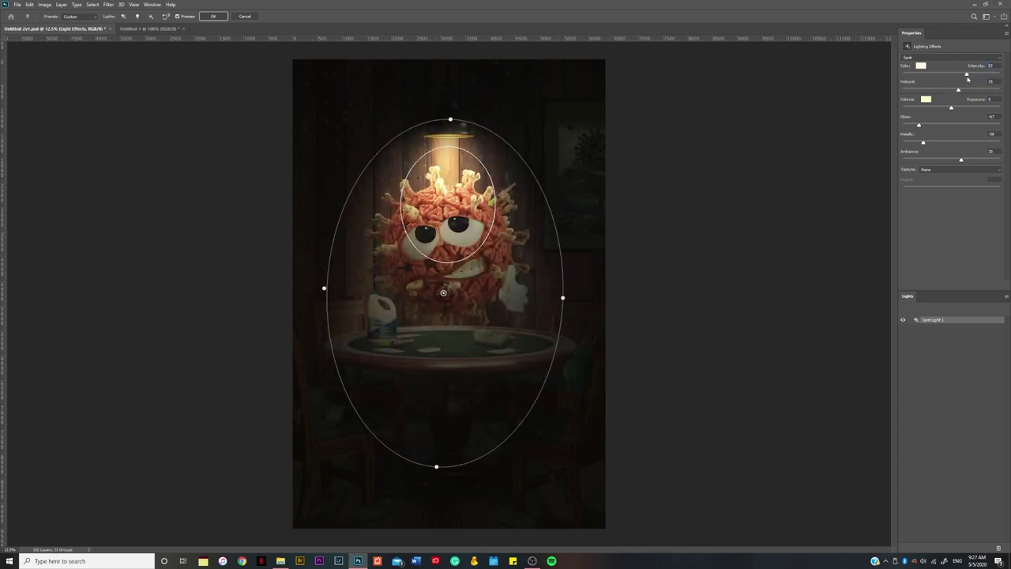
pyautogui.moveTo(958, 91); pyautogui.dragTo(982, 92)
pyautogui.moveTo(442, 460); pyautogui.dragTo(449, 459)
pyautogui.moveTo(961, 159); pyautogui.dragTo(976, 161)
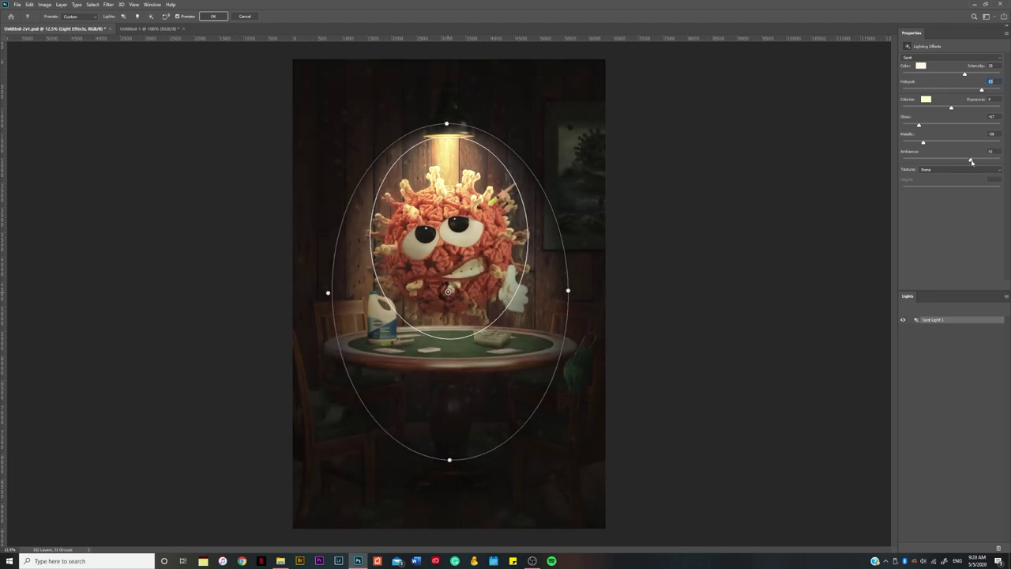
pyautogui.moveTo(982, 91); pyautogui.dragTo(971, 89)
pyautogui.moveTo(923, 142); pyautogui.dragTo(935, 142)
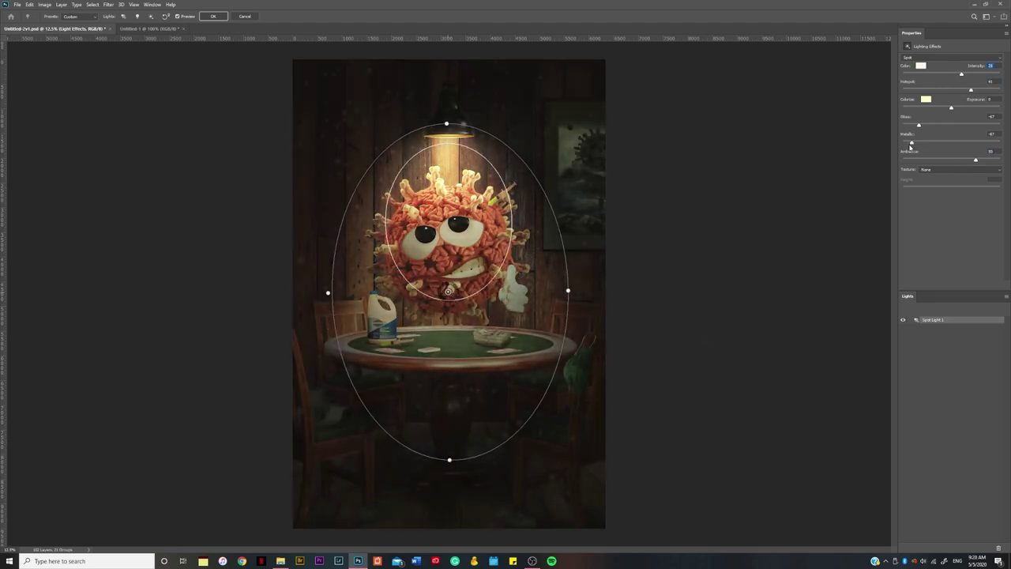
pyautogui.click(541, 224)
pyautogui.press('Return')
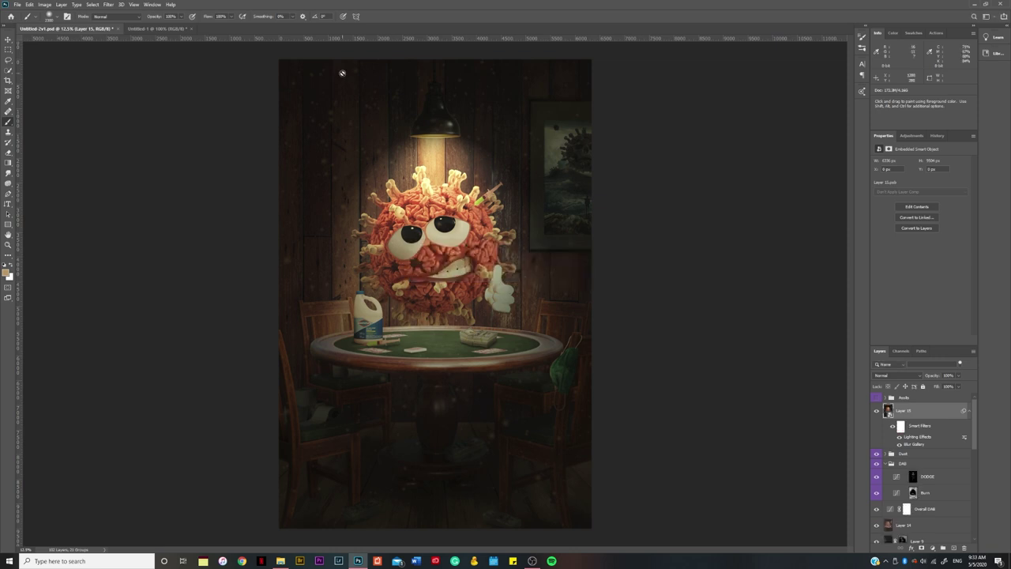
pyautogui.hotkey('alt', 't')
pyautogui.press('Escape')
# In Camera Raw on Layer 15, lift the blacks, raise clarity and adjust the tint.
pyautogui.hotkey('shift', 'ctrl', 'a')
pyautogui.moveTo(800, 251)
pyautogui.mouseDown()
pyautogui.moveTo(813, 251)
pyautogui.moveTo(812, 281)
pyautogui.mouseUp()
pyautogui.click(800, 313)
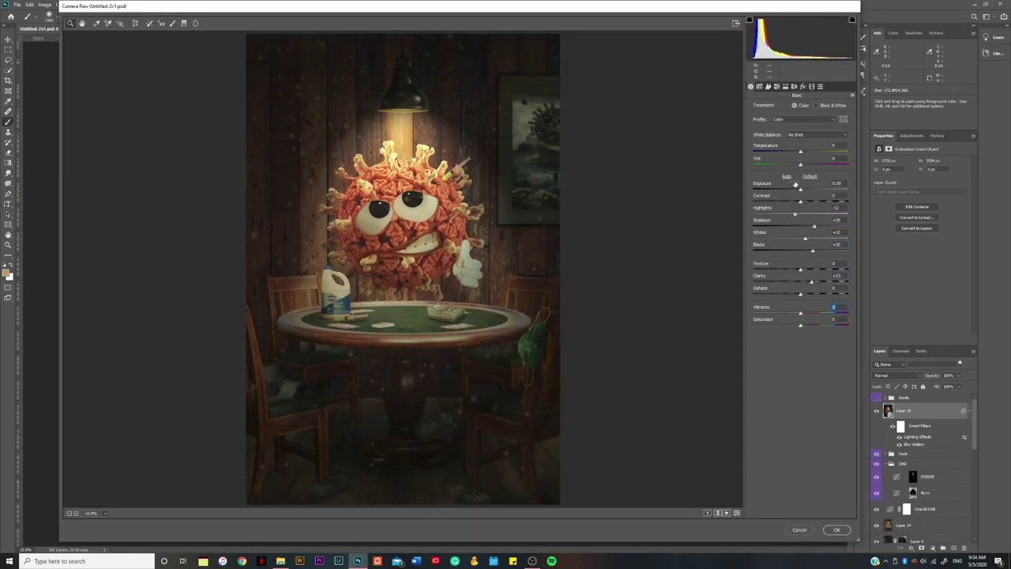
pyautogui.moveTo(800, 164); pyautogui.dragTo(800, 164)
# Boost Reds saturation, add split toning, and cut calibration Green saturation to −33.
pyautogui.click(777, 87)
pyautogui.click(782, 107)
pyautogui.moveTo(801, 136)
pyautogui.mouseDown()
pyautogui.moveTo(835, 138)
pyautogui.moveTo(791, 154)
pyautogui.mouseUp()
pyautogui.click(785, 86)
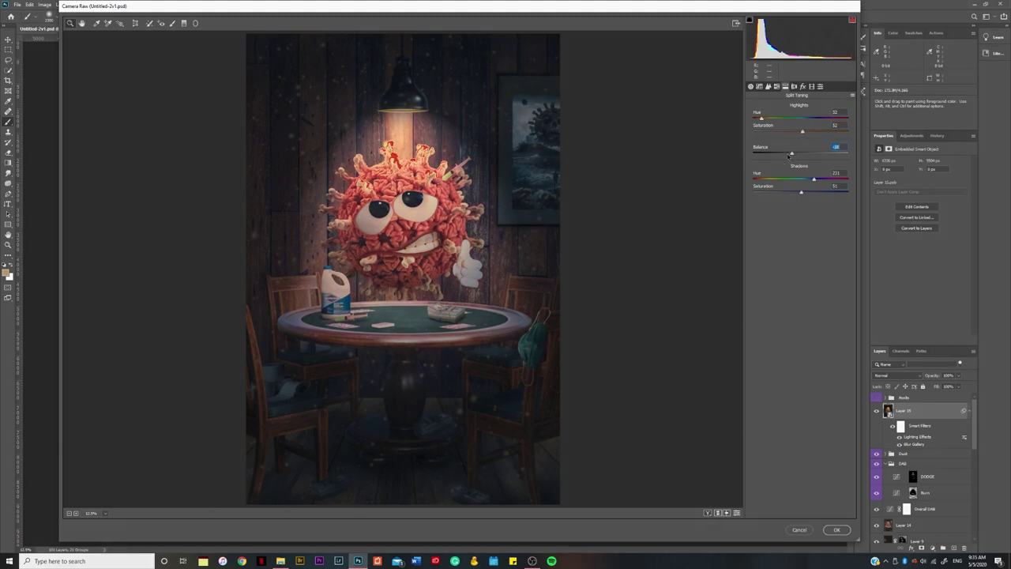
pyautogui.click(811, 87)
pyautogui.moveTo(800, 210); pyautogui.dragTo(793, 211)
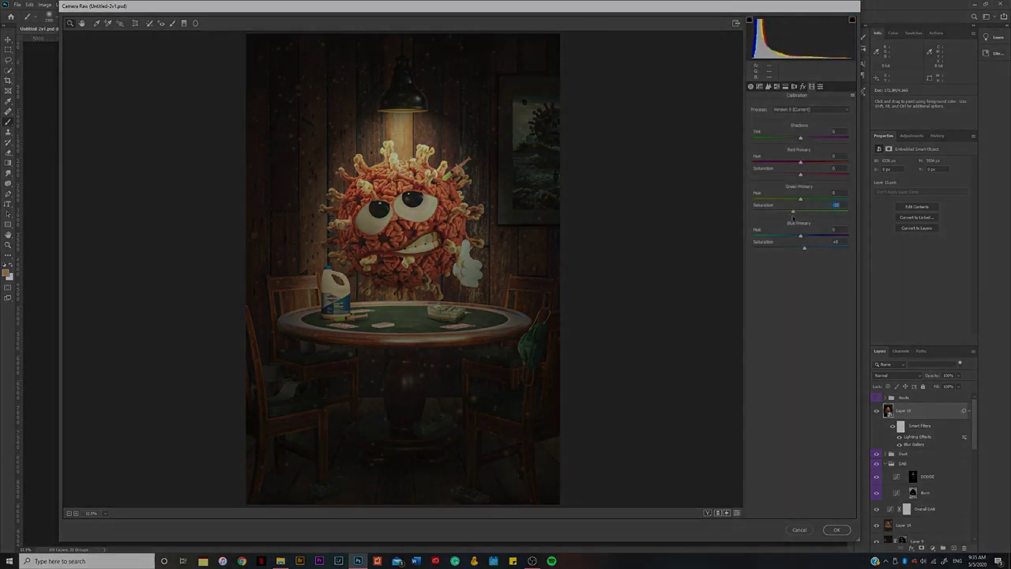